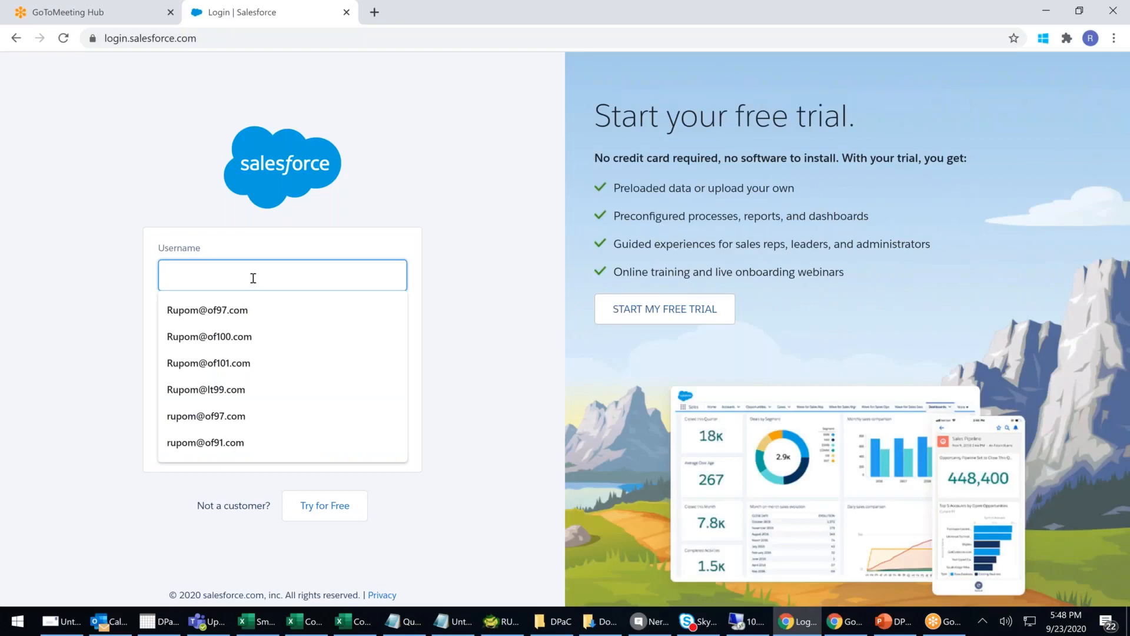
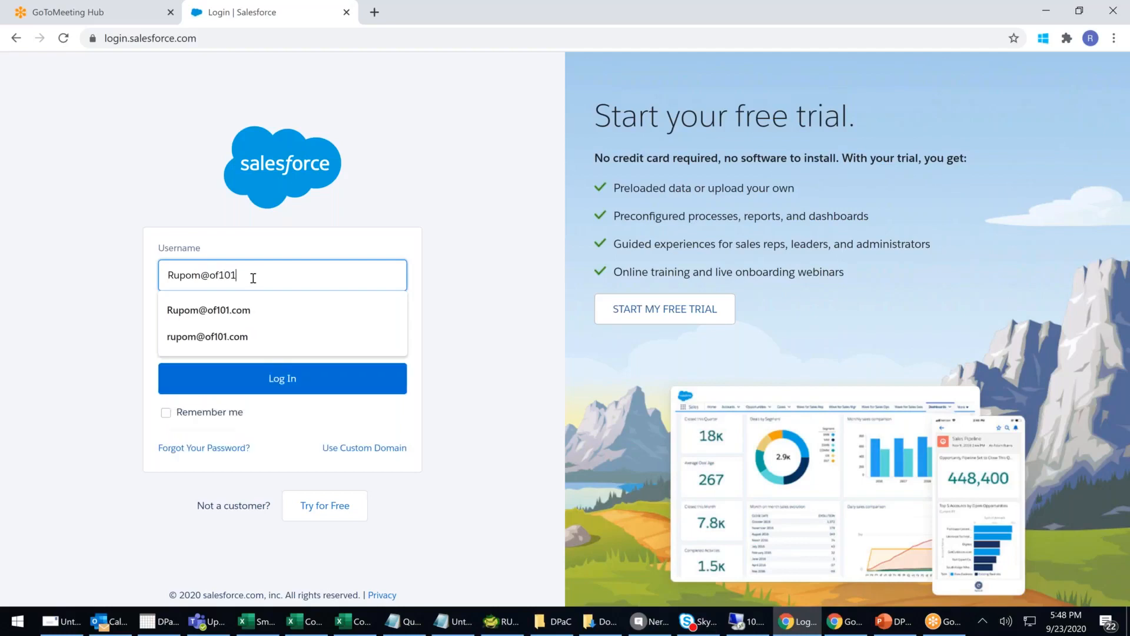
- Log in to Salesforce with the account's username and password
key("Tab")
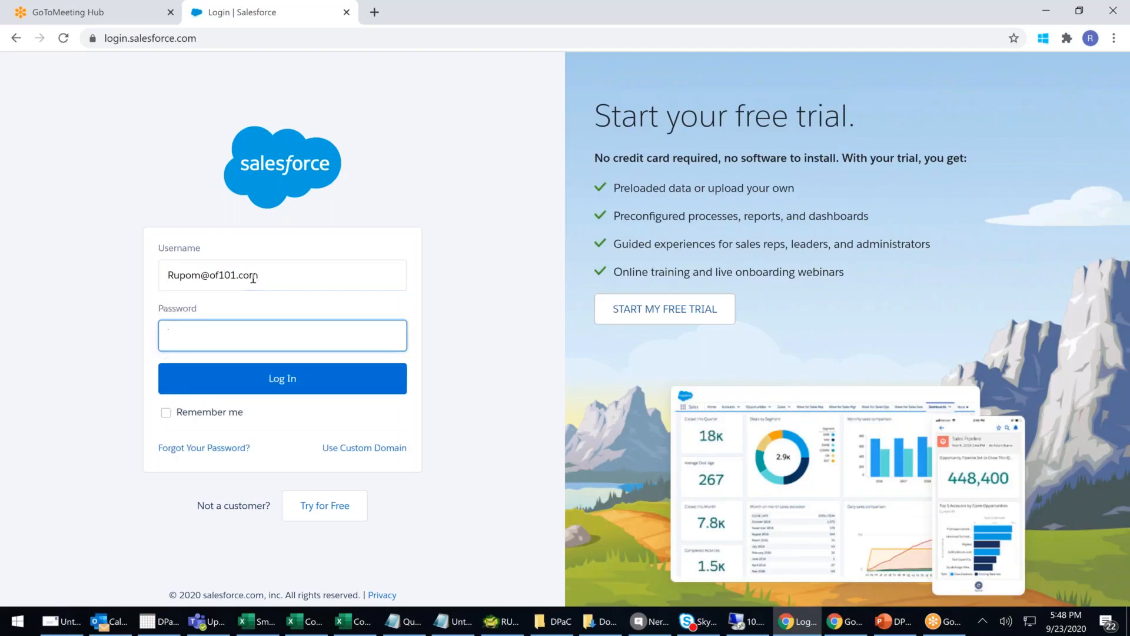
type("********")
key("Return")
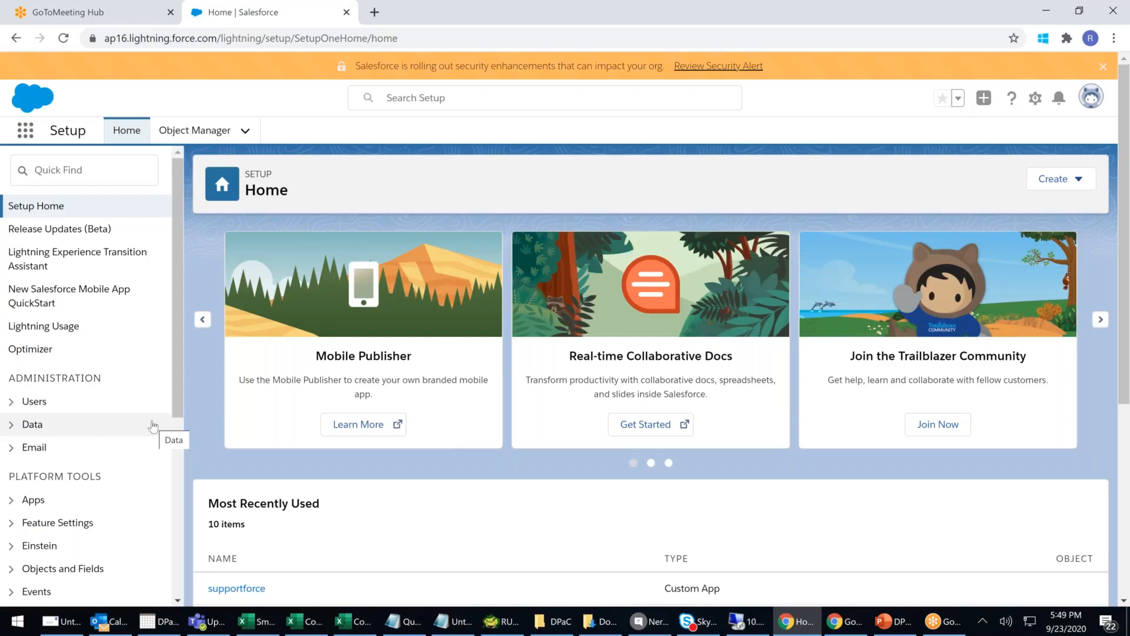
- Open App Manager from Platform Tools > Apps in the Setup sidebar
left_click_drag(175, 284, 175, 375)
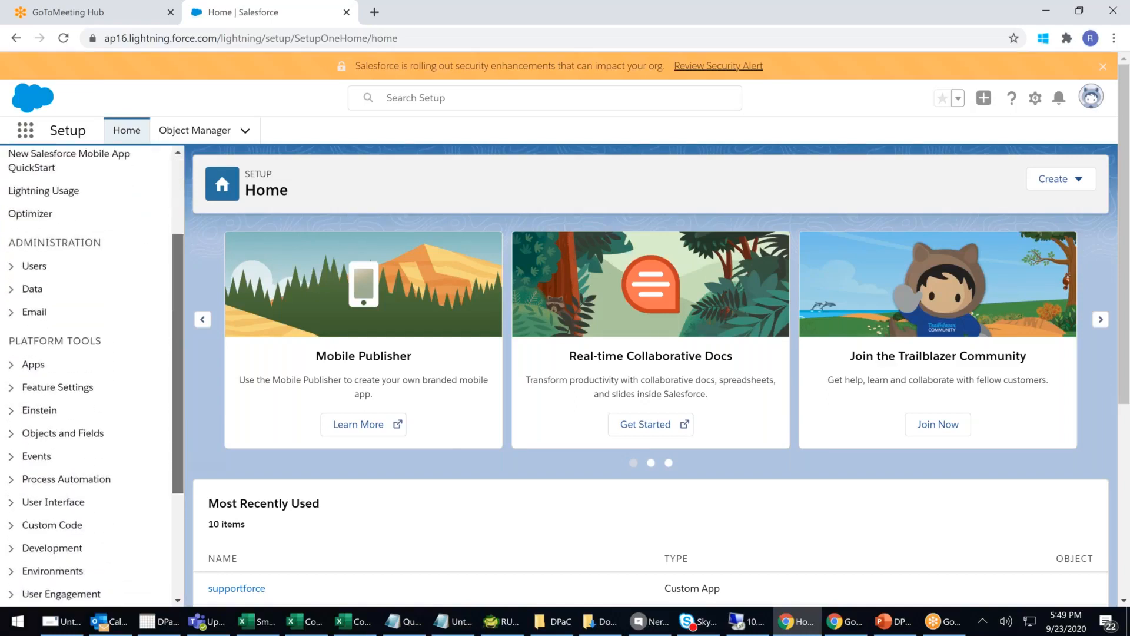
left_click(12, 365)
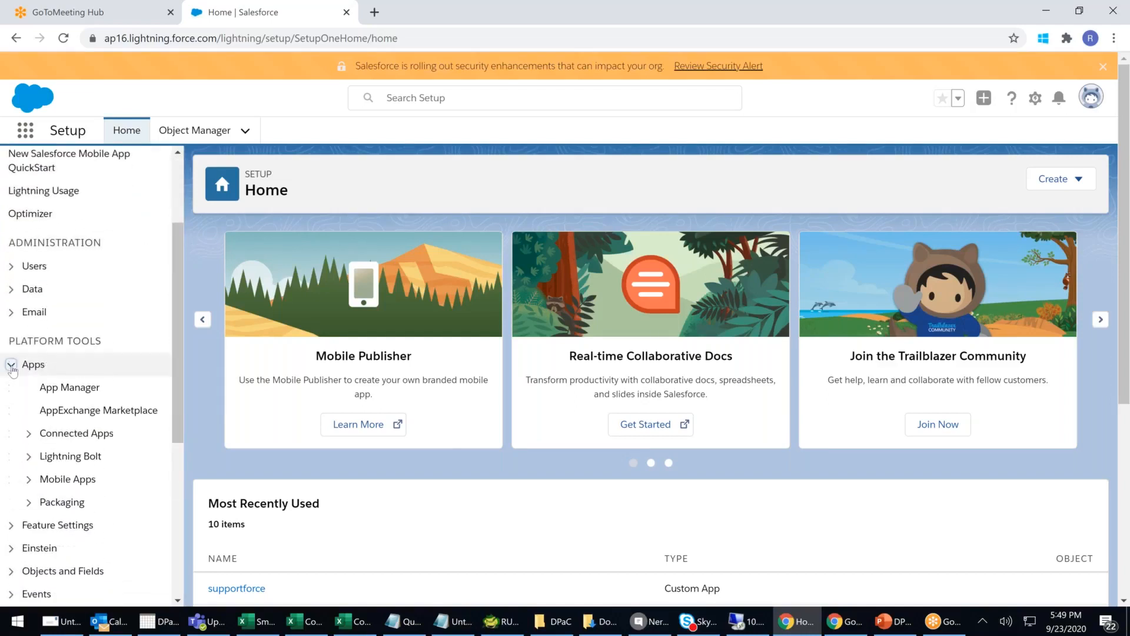
left_click(75, 389)
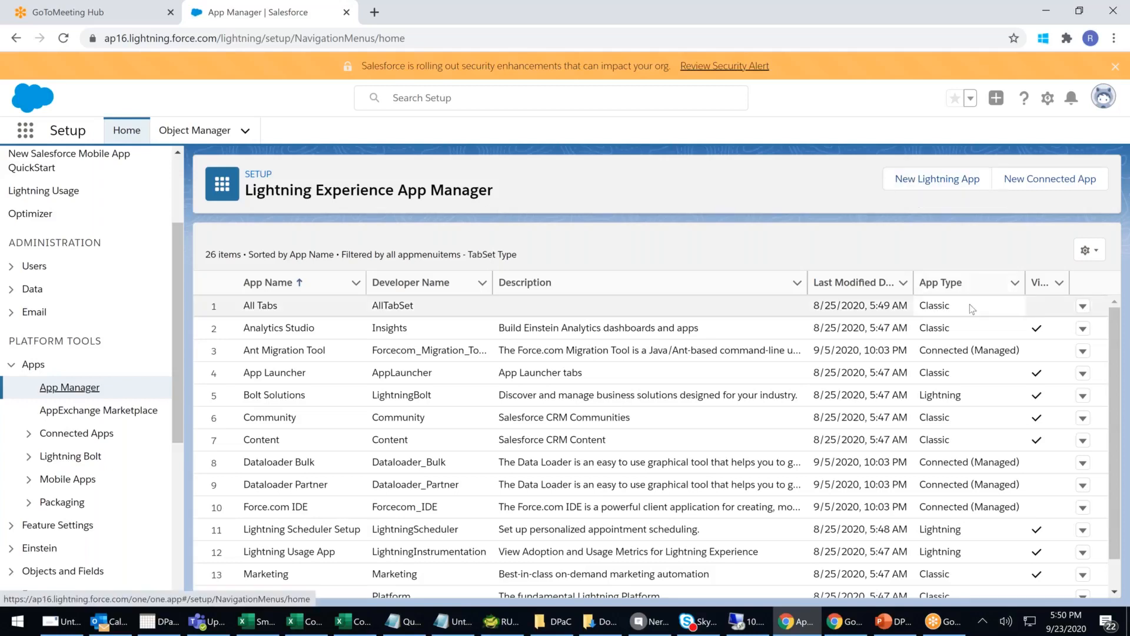
- Highlight the dates and app types of the first App Manager rows, including Bolt Solutions
left_click_drag(971, 305, 824, 305)
left_click_drag(970, 325, 859, 328)
left_click_drag(972, 375, 870, 374)
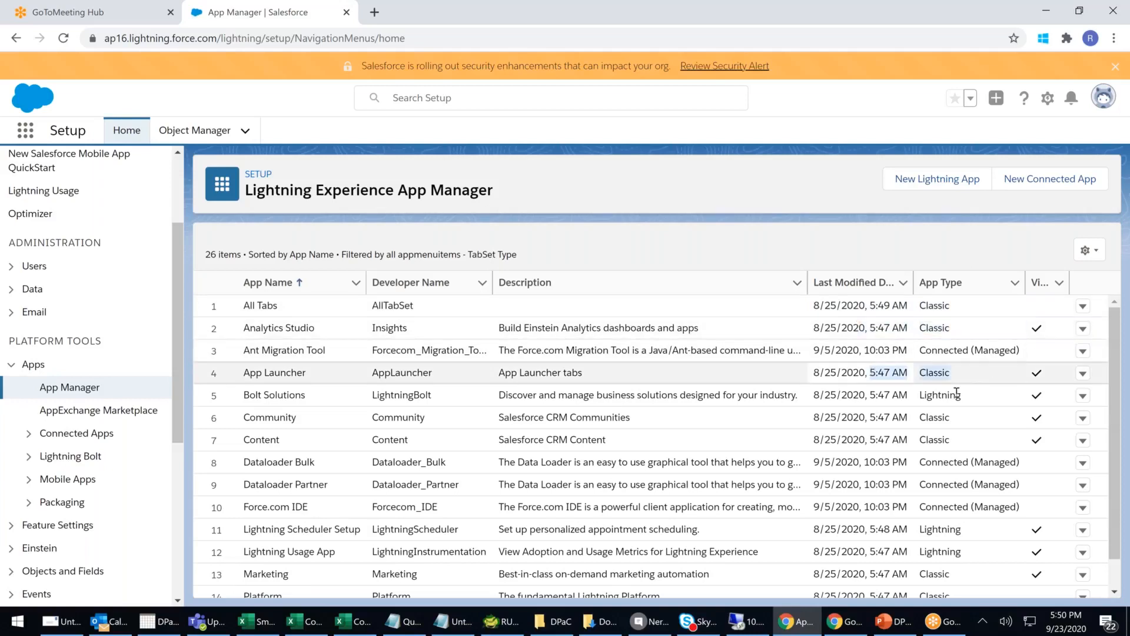
left_click_drag(963, 405, 733, 394)
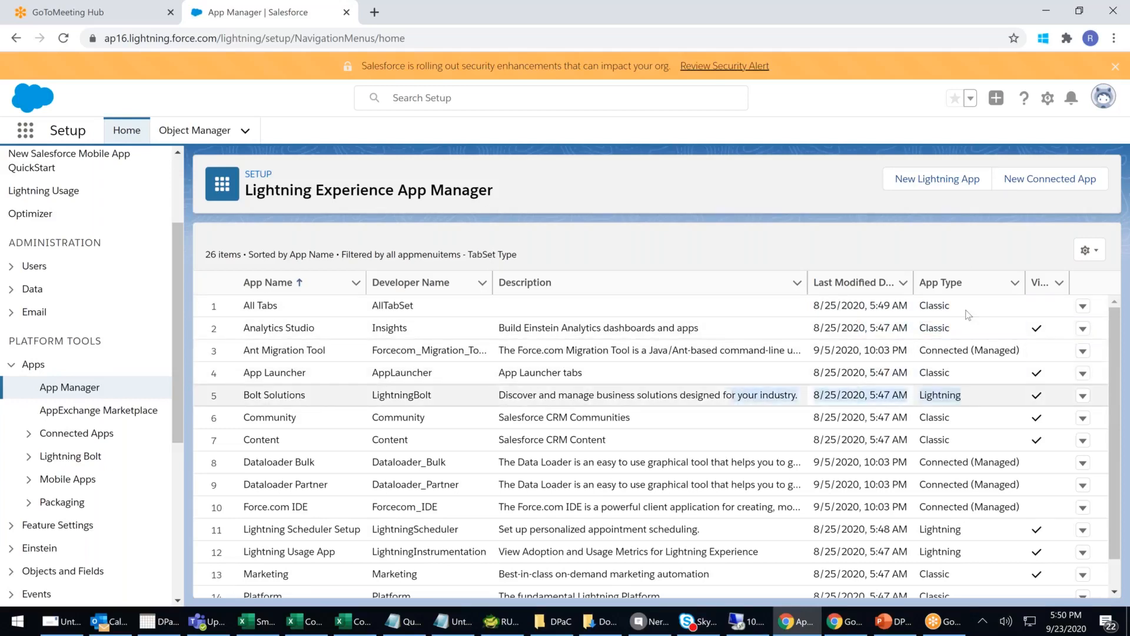
- Highlight the two Sales apps' Classic and Lightning rows, then bring up the App Launcher
scroll(994, 408, "down", 3)
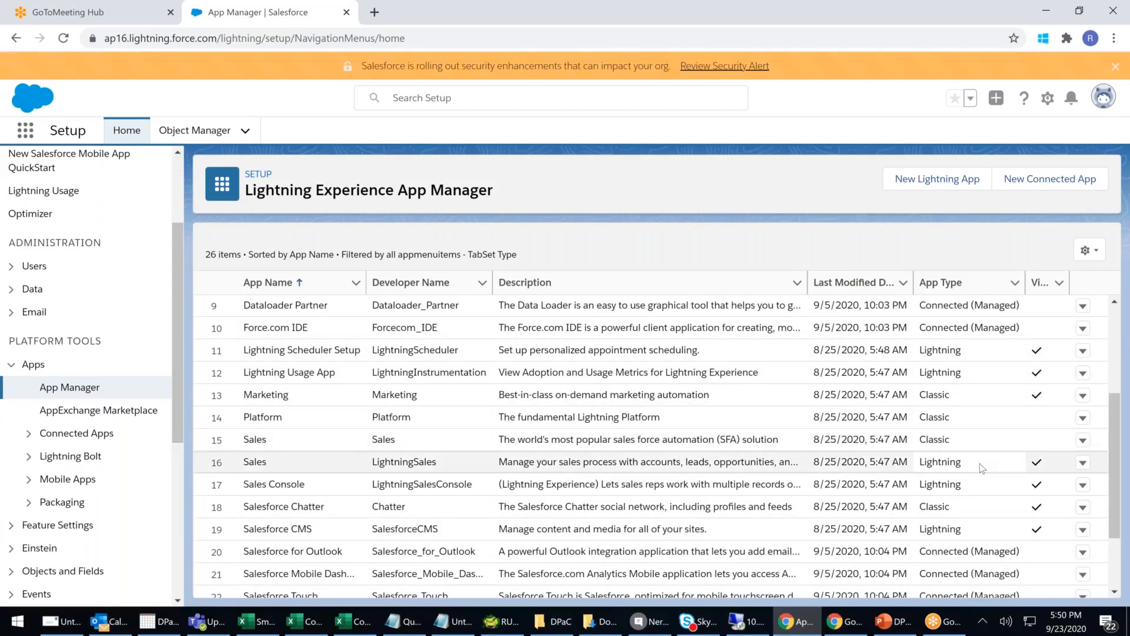
left_click_drag(951, 443, 866, 440)
left_click_drag(999, 468, 898, 461)
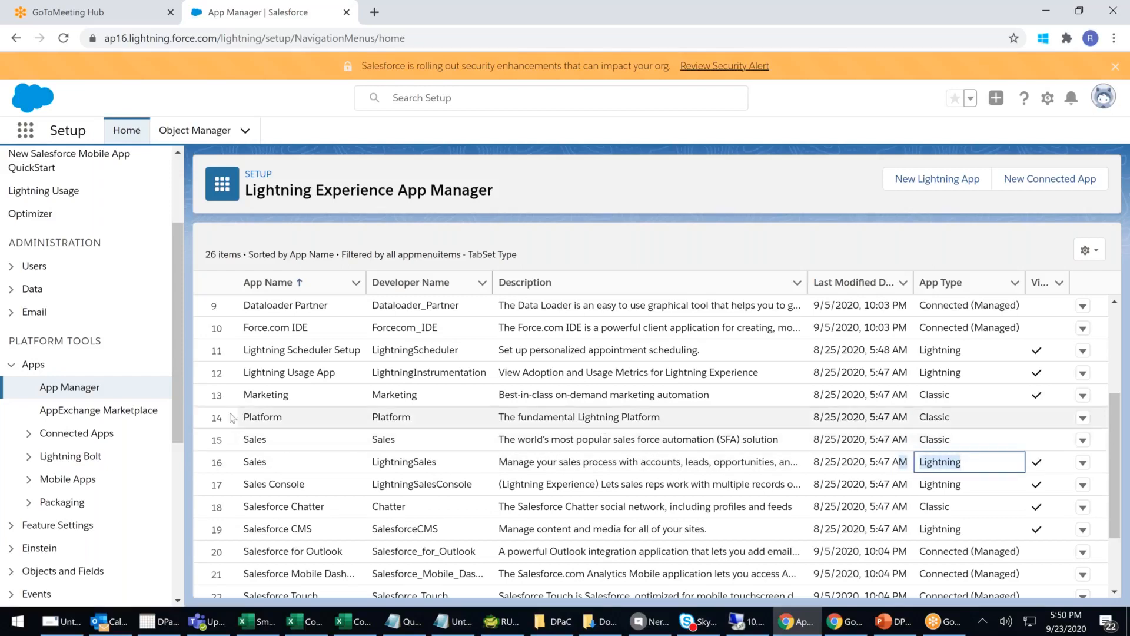
left_click_drag(242, 440, 959, 458)
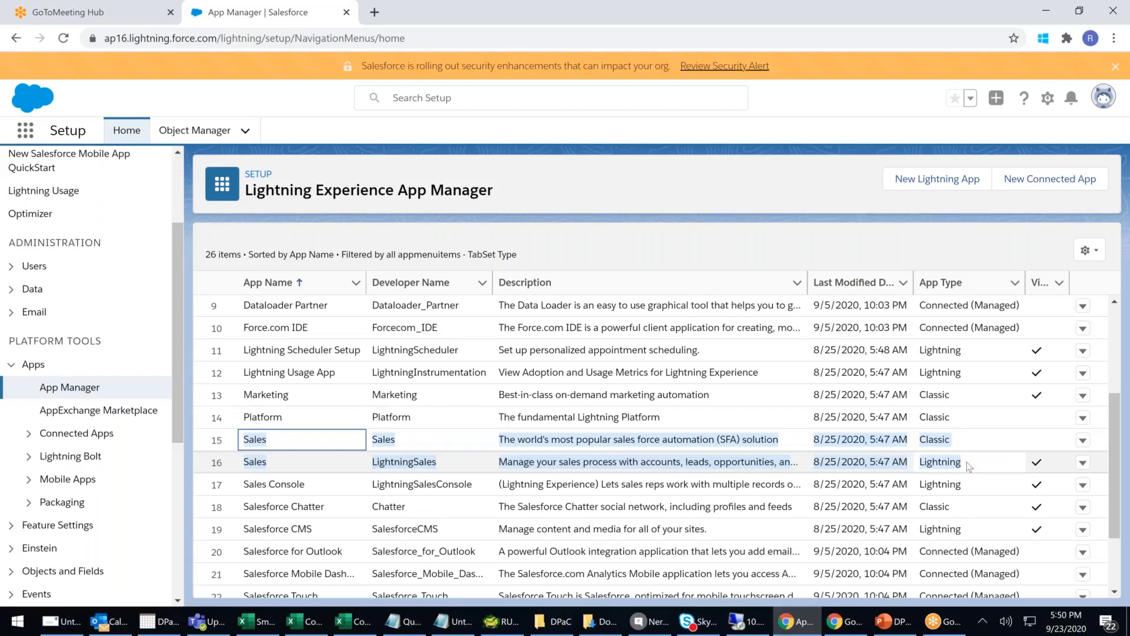
left_click(25, 130)
key("Escape")
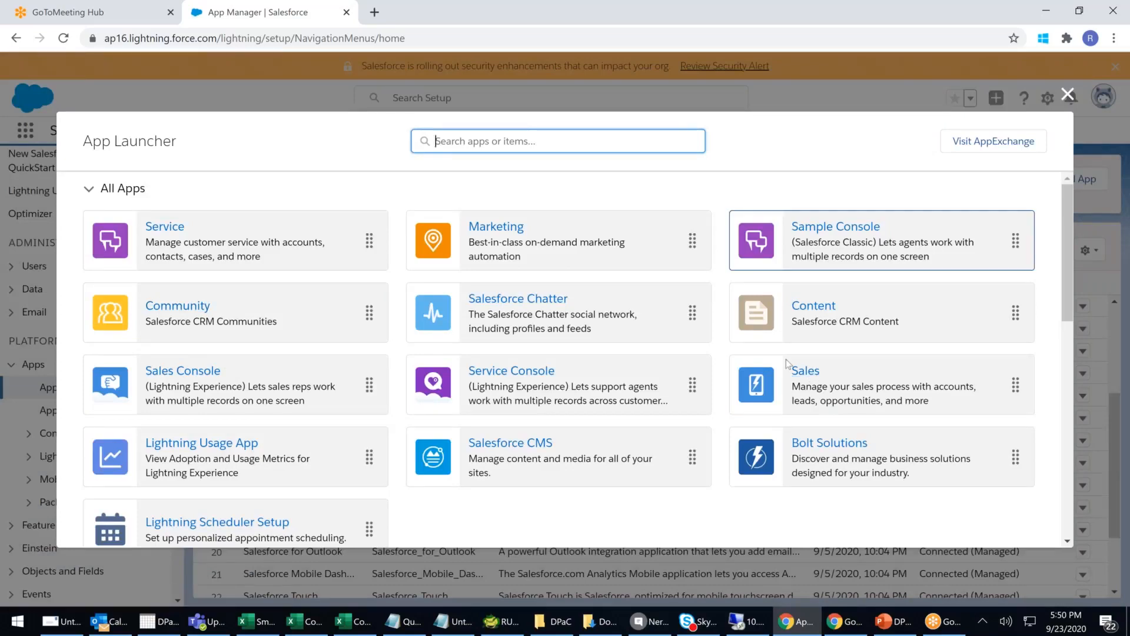
- Close the App Launcher and scroll the App Manager list back to the top
left_click(999, 104)
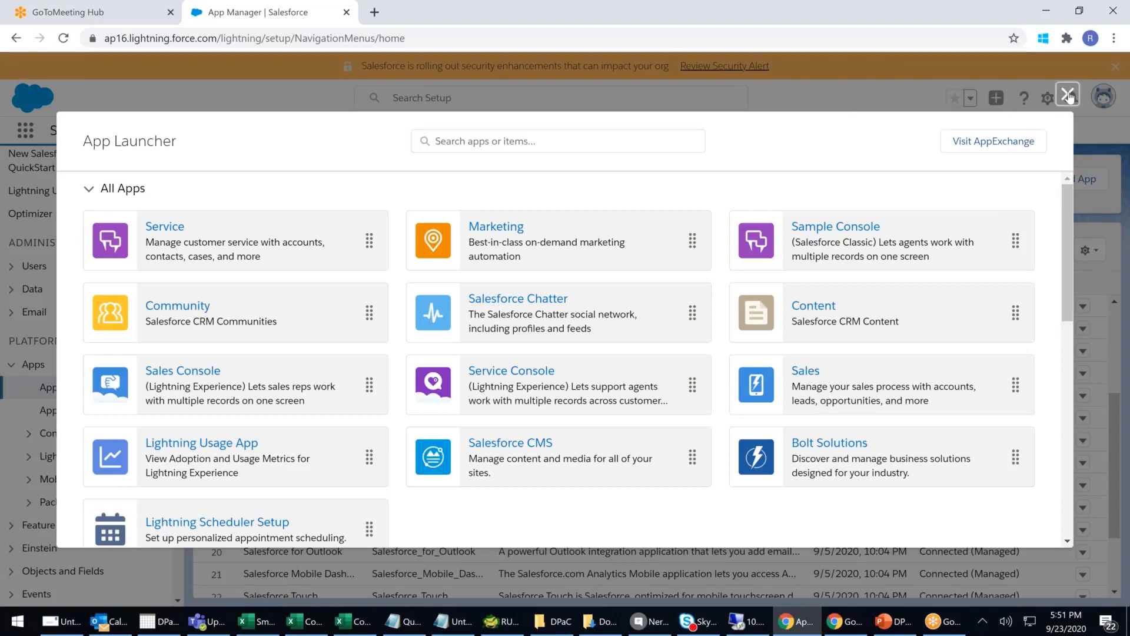
key("Escape")
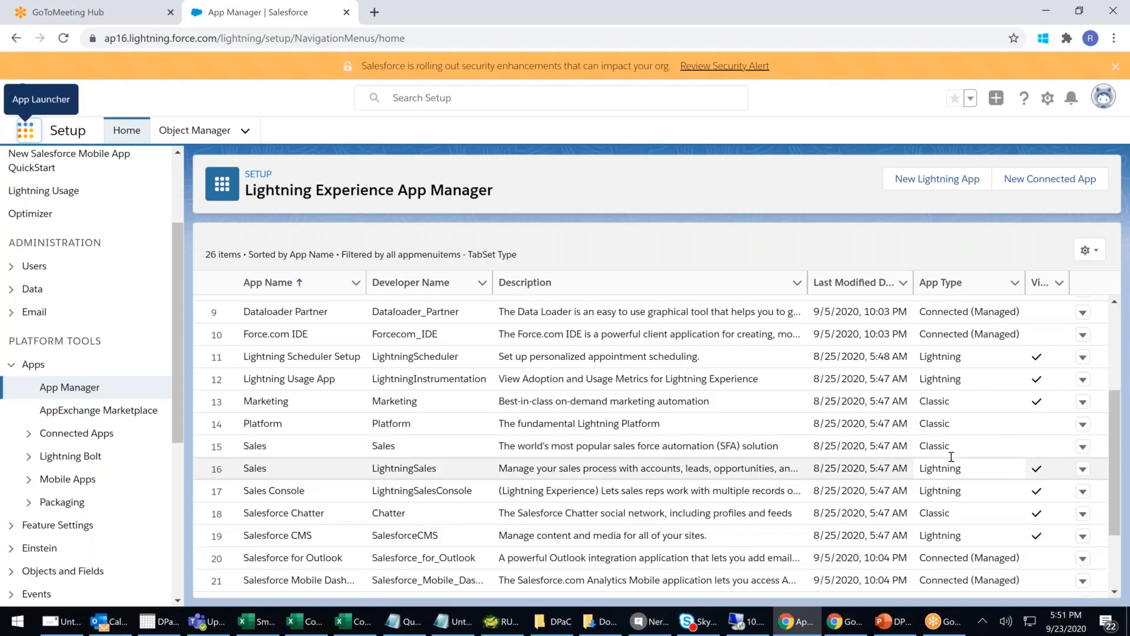
scroll(942, 329, "up", 3)
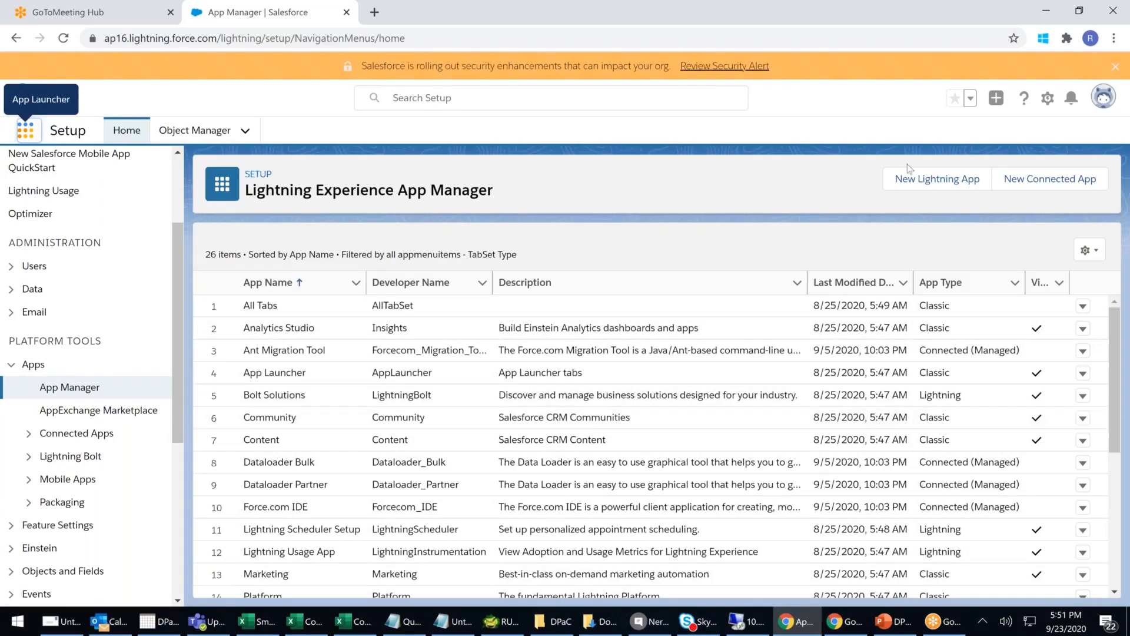
- Start a new Lightning app named 'Apollo Hospital Management'
left_click(921, 179)
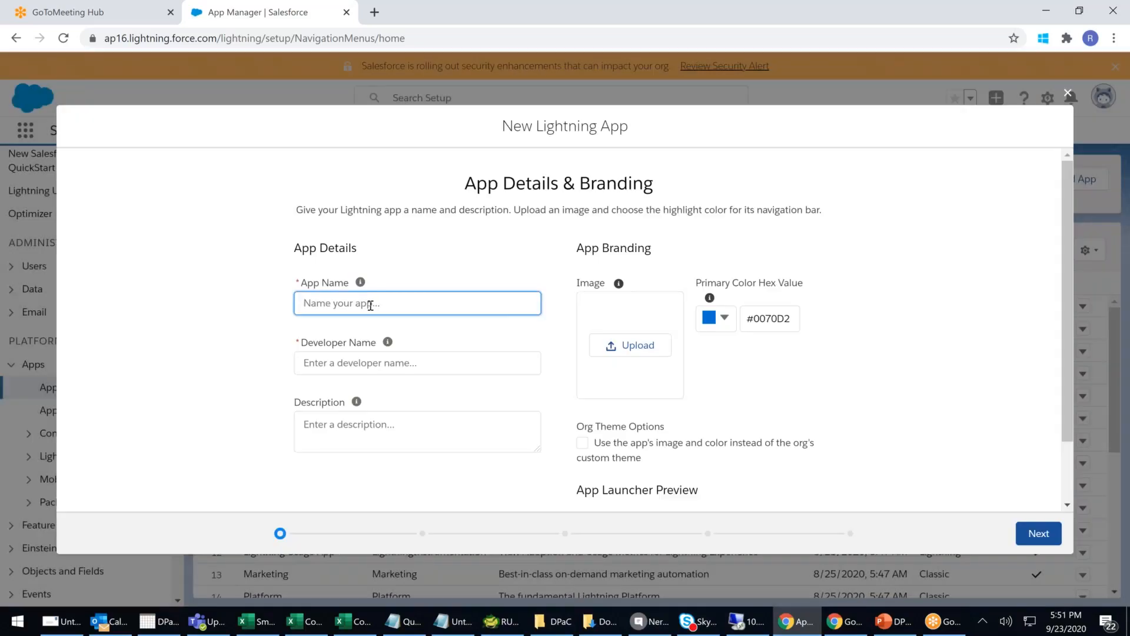
type("H")
key("BackSpace")
type("a")
key("BackSpace")
type("Apollo Hospital Management")
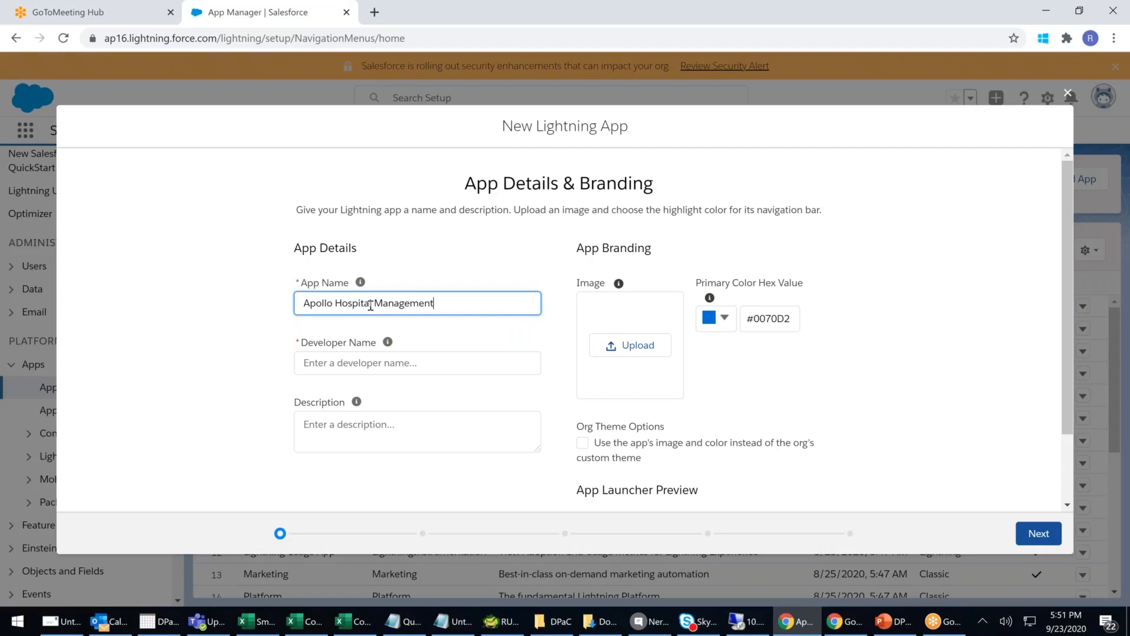
- Describe it as 'End to End Hospital Management Sol.' and browse for an app image
left_click(327, 425)
type("E")
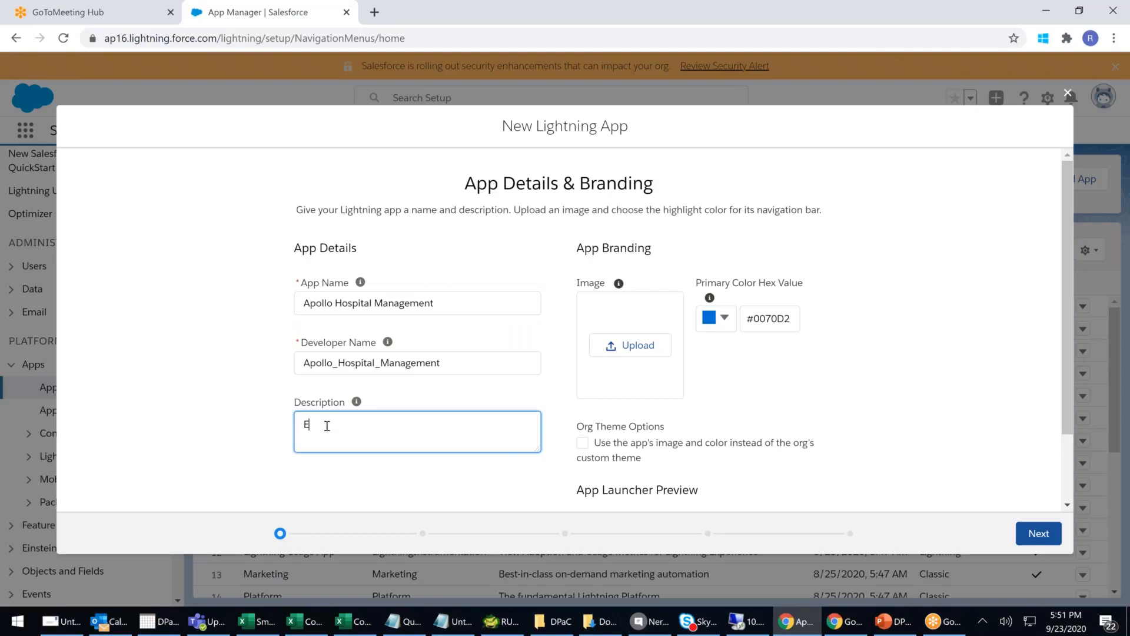
type("nd to End Ho")
type("pitam Managem")
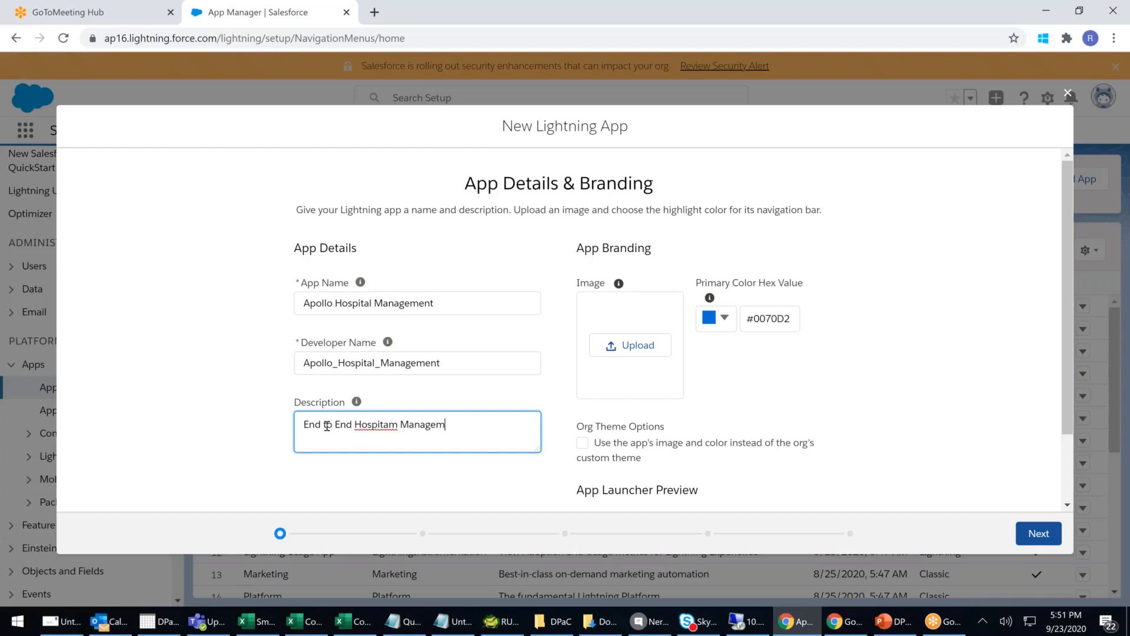
key("BackSpace")
key("BackSpace")
key("BackSpace")
key("BackSpace")
key("BackSpace")
key("BackSpace")
key("BackSpace")
key("BackSpace")
key("BackSpace")
type("l Mangement Sol.")
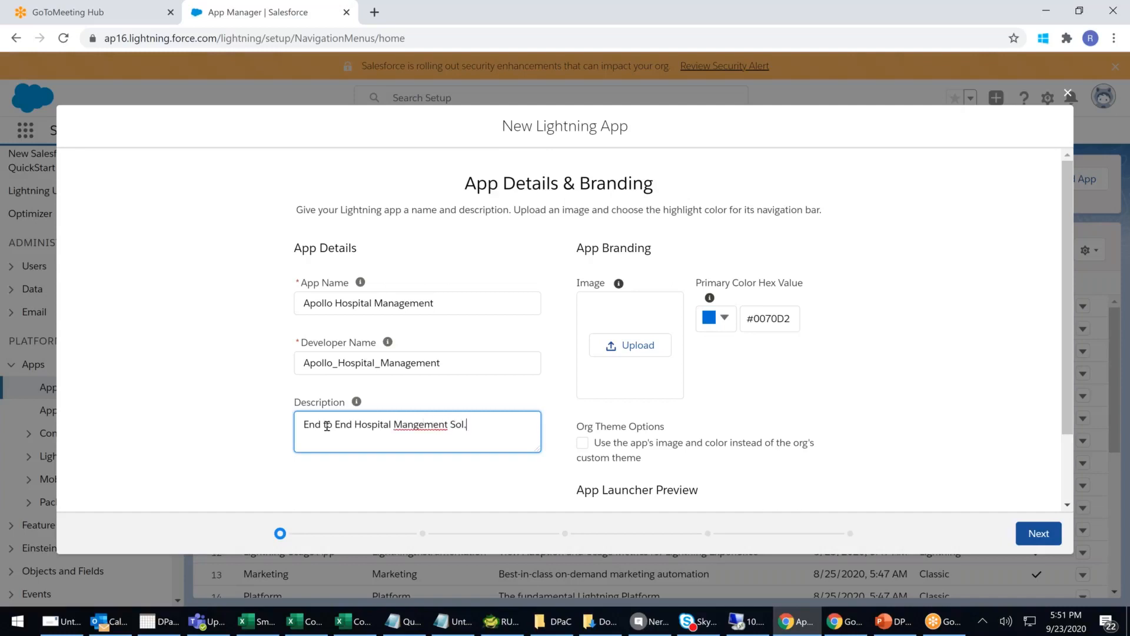
right_click(415, 426)
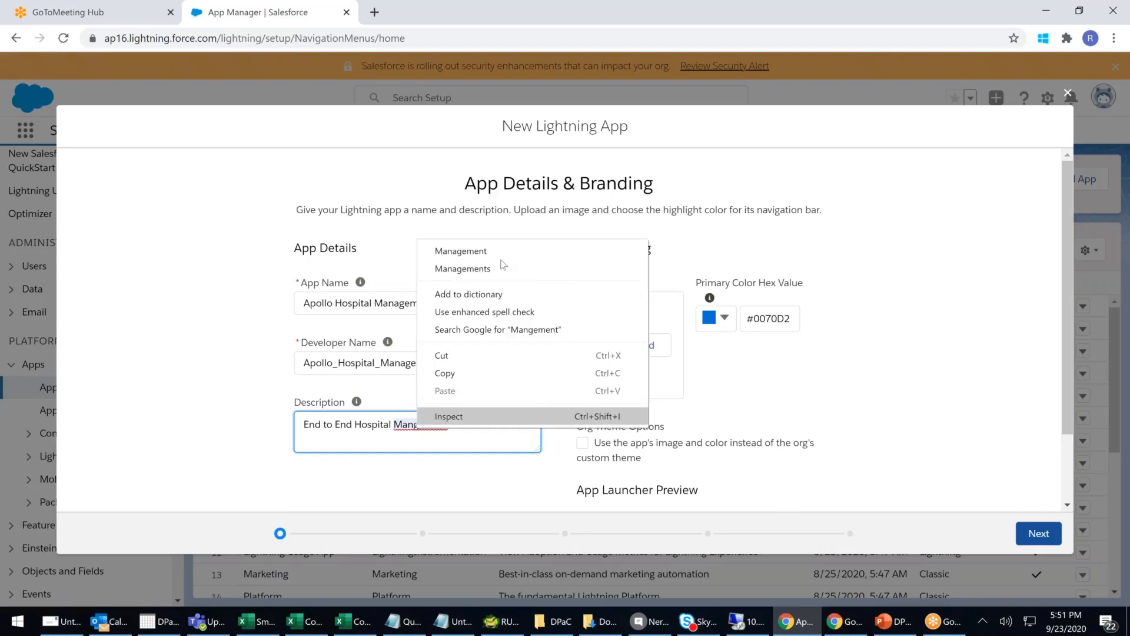
left_click(464, 250)
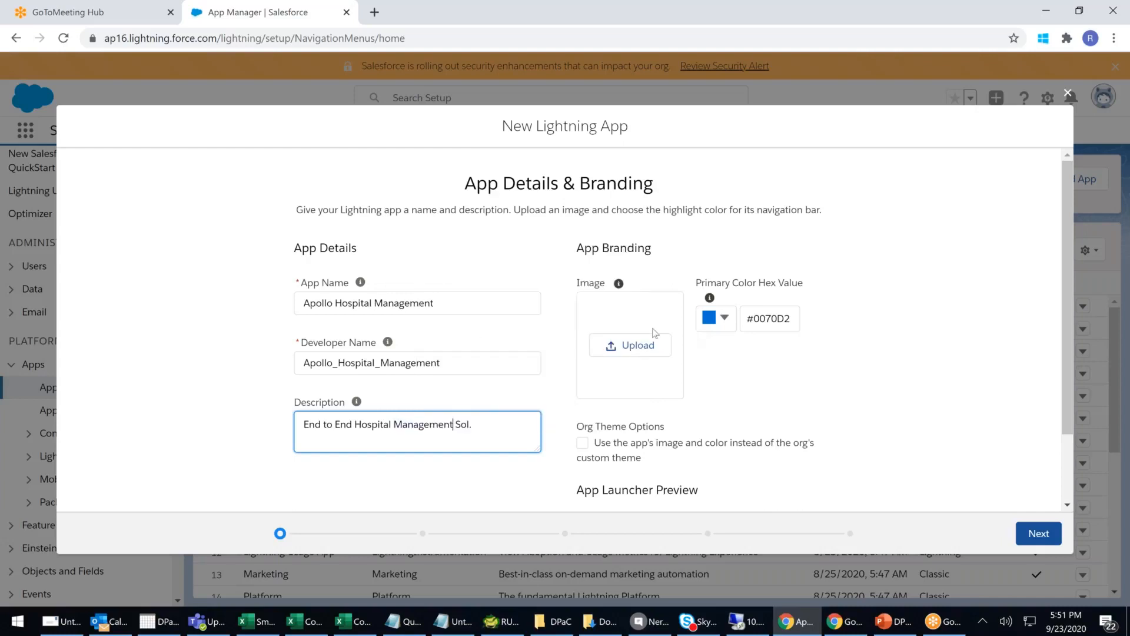
left_click(649, 352)
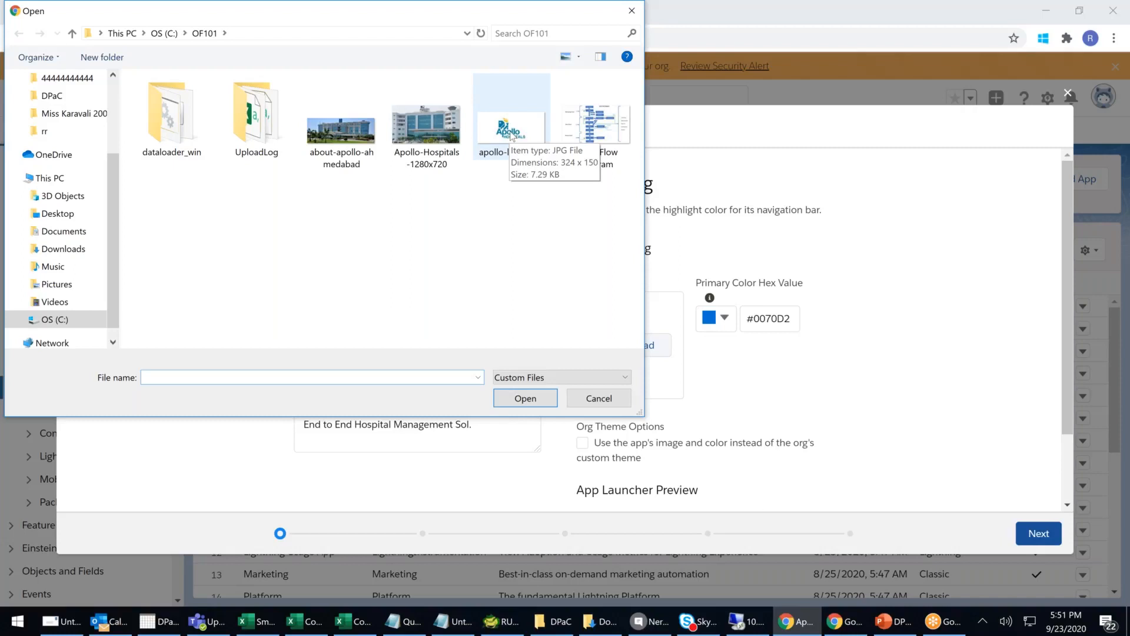
- Use apollo-logo-new as the app image and set the primary colour to teal #0F91B1
double_click(512, 136)
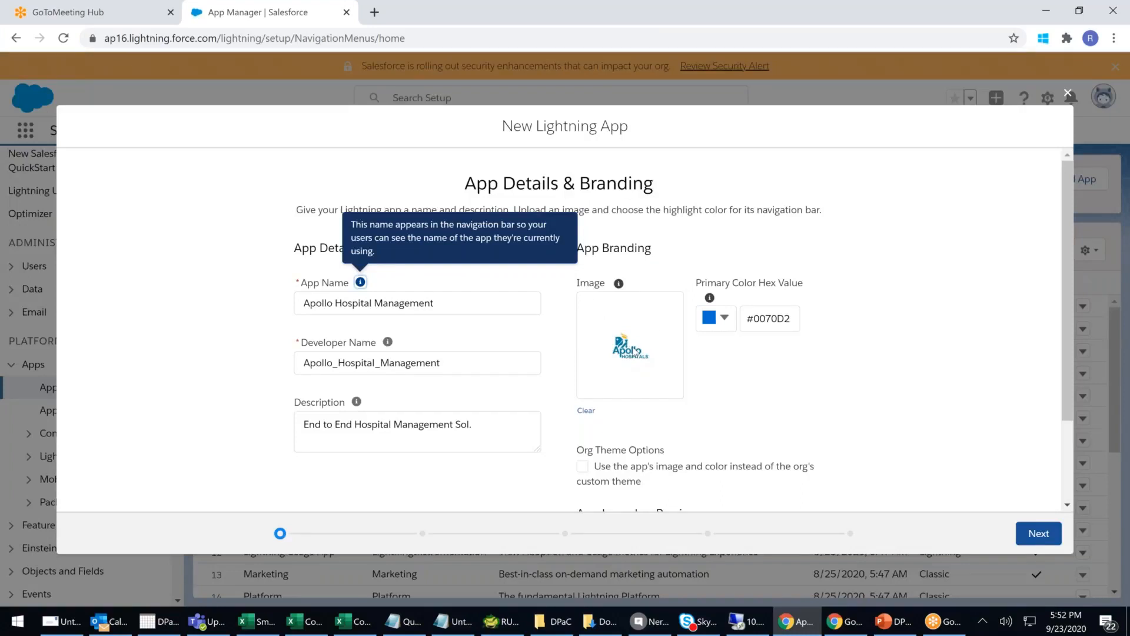
left_click(725, 318)
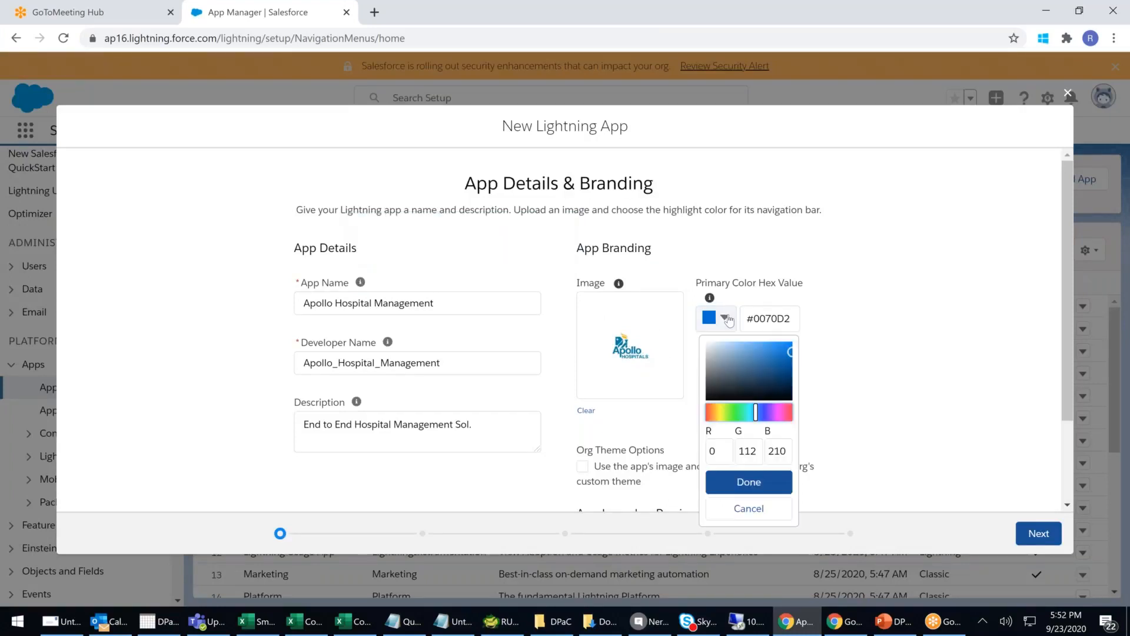
left_click(778, 356)
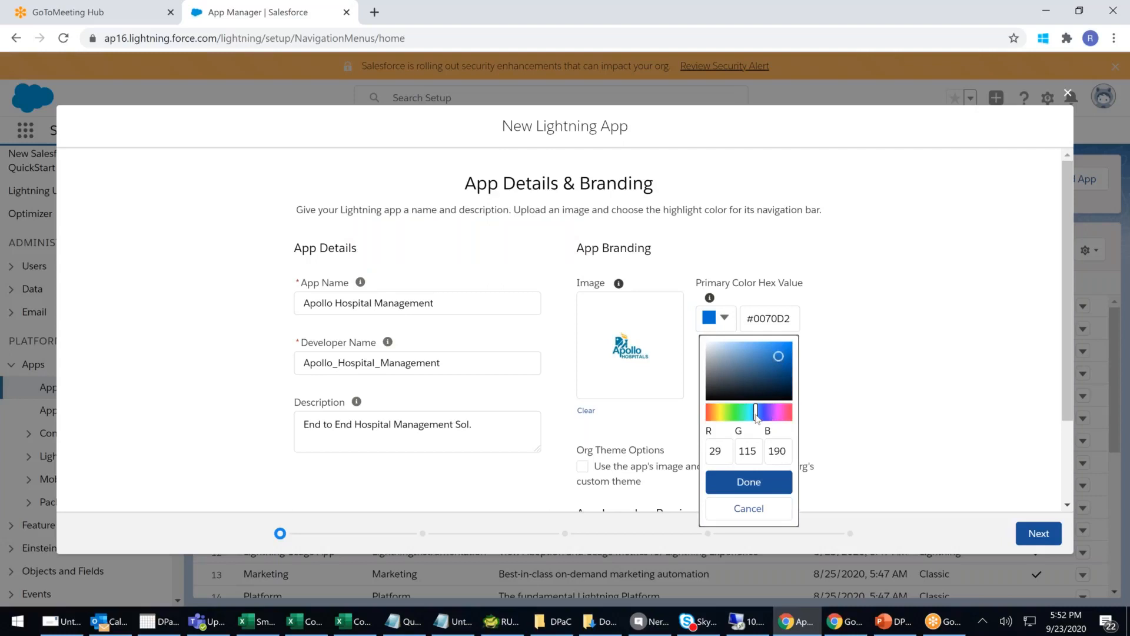
mouse_move(755, 414)
left_mouse_down()
mouse_move(730, 418)
mouse_move(756, 425)
left_mouse_up()
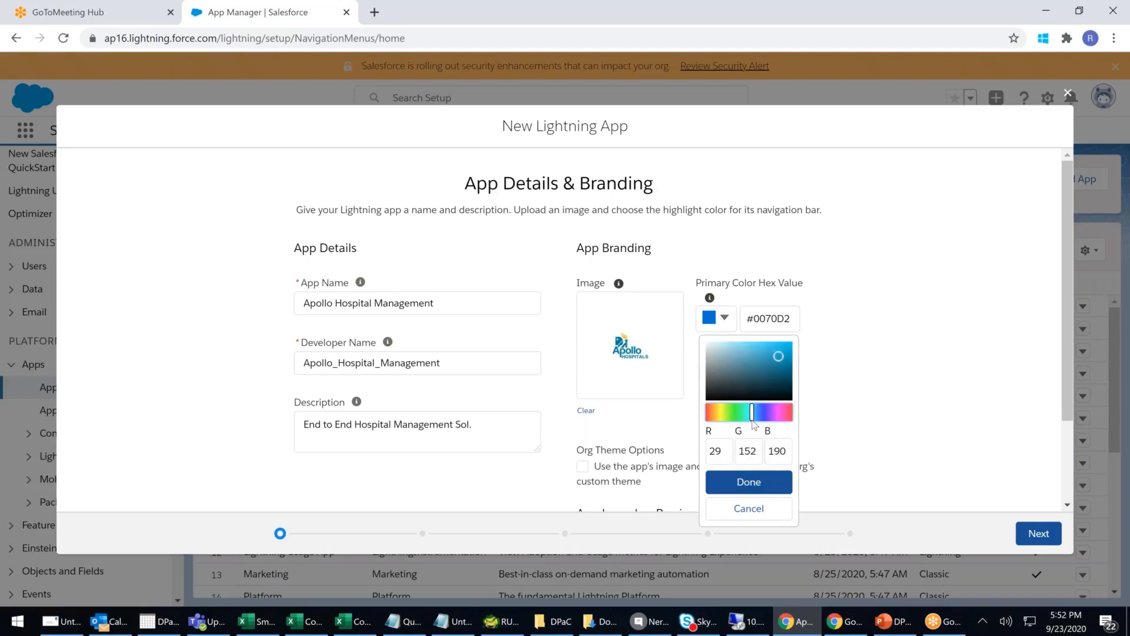
left_click_drag(778, 356, 785, 362)
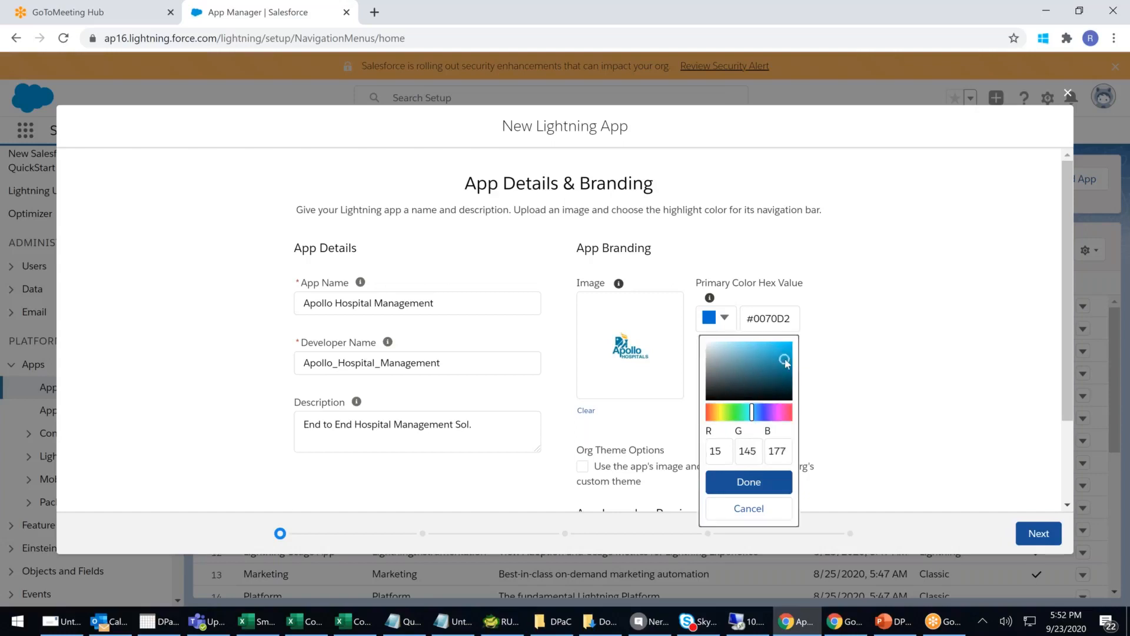
left_click(749, 481)
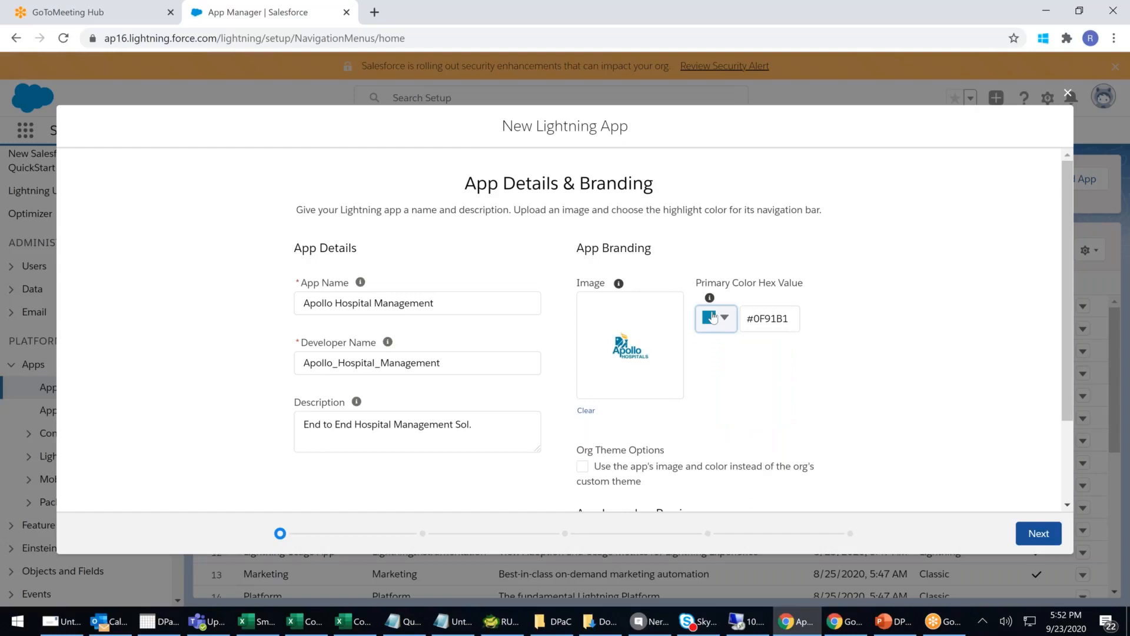
scroll(601, 465, "down", 3)
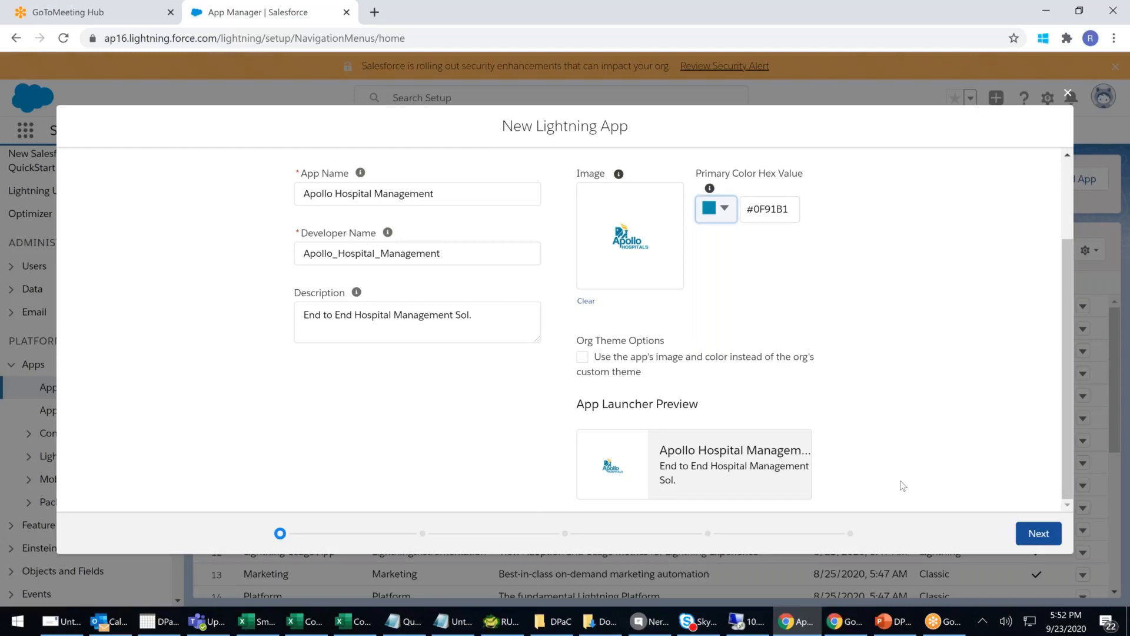
- On App Options, keep Standard navigation and leave end-user nav item personalization allowed
left_click(1027, 532)
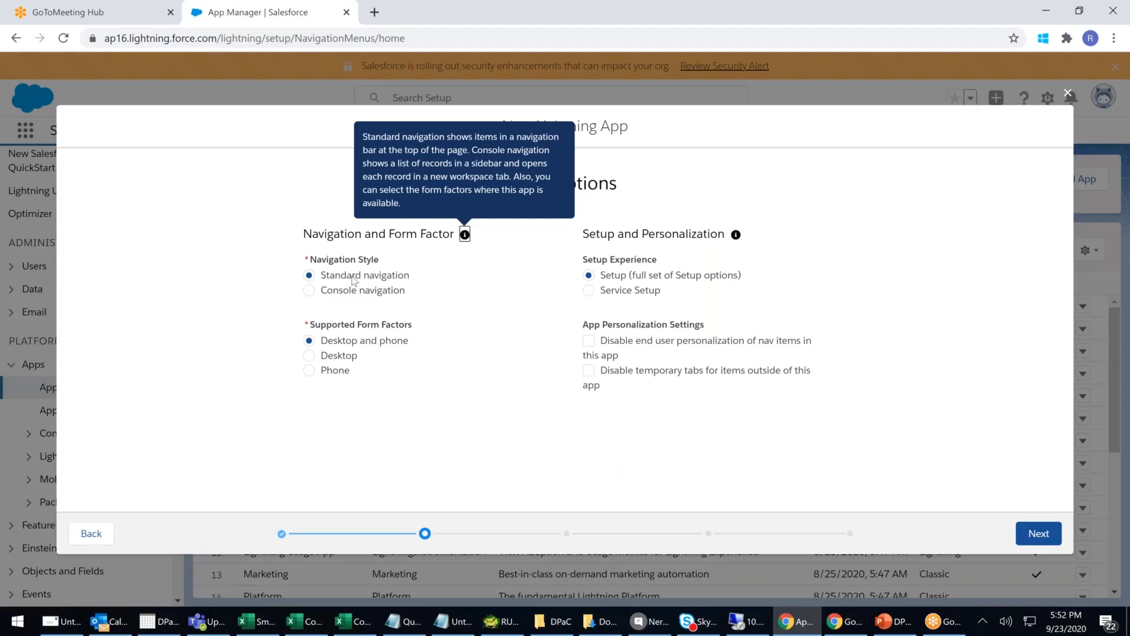
left_click(476, 406)
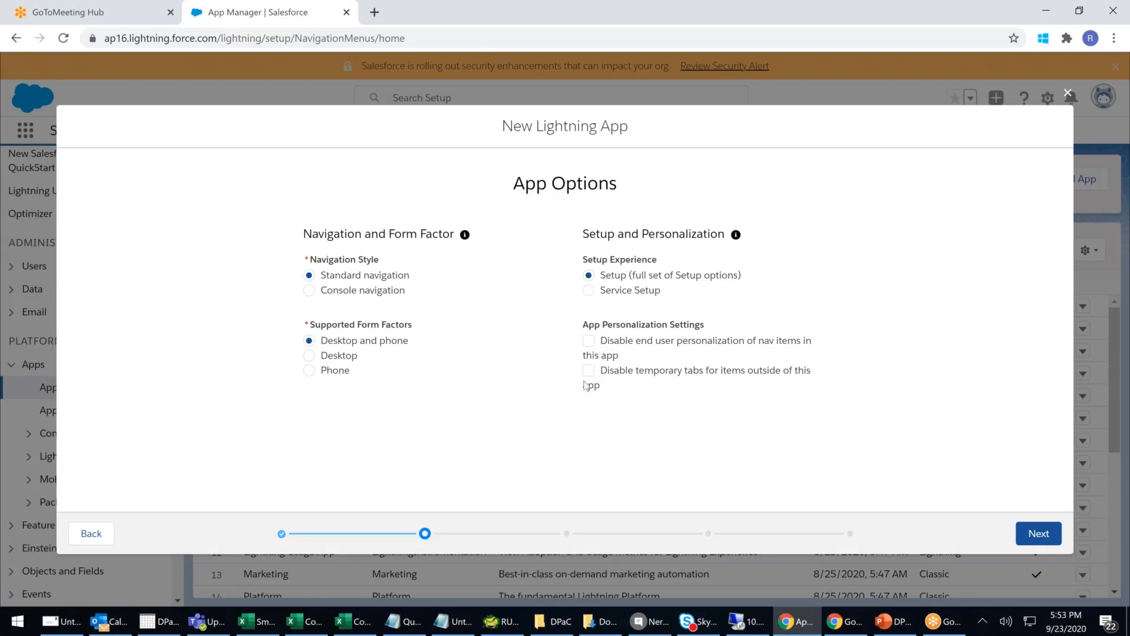
left_click_drag(637, 341, 677, 349)
left_click(587, 342)
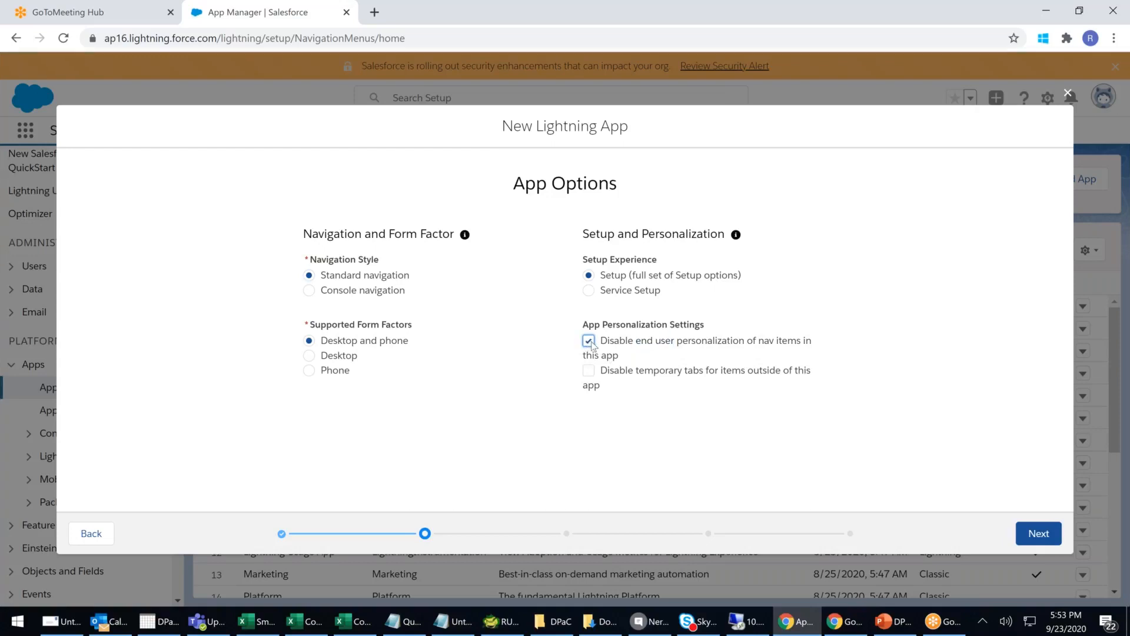
left_click(590, 343)
left_click(591, 345)
left_click(589, 341)
- Pass through the Utility Items step without adding any utility items
left_click(1039, 533)
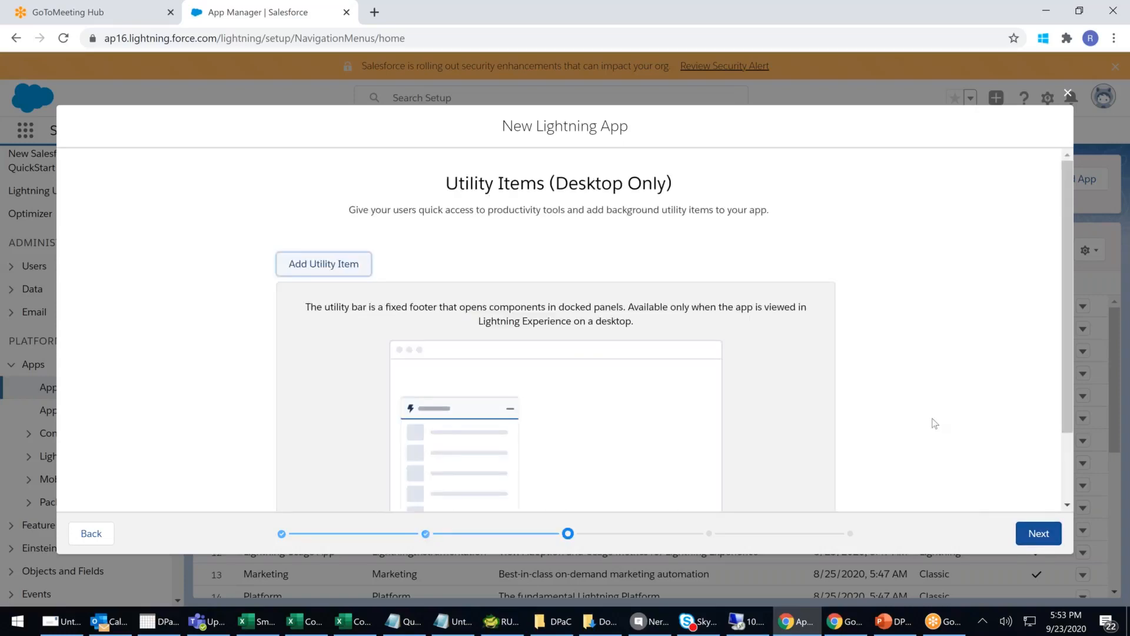
scroll(934, 422, "down", 2)
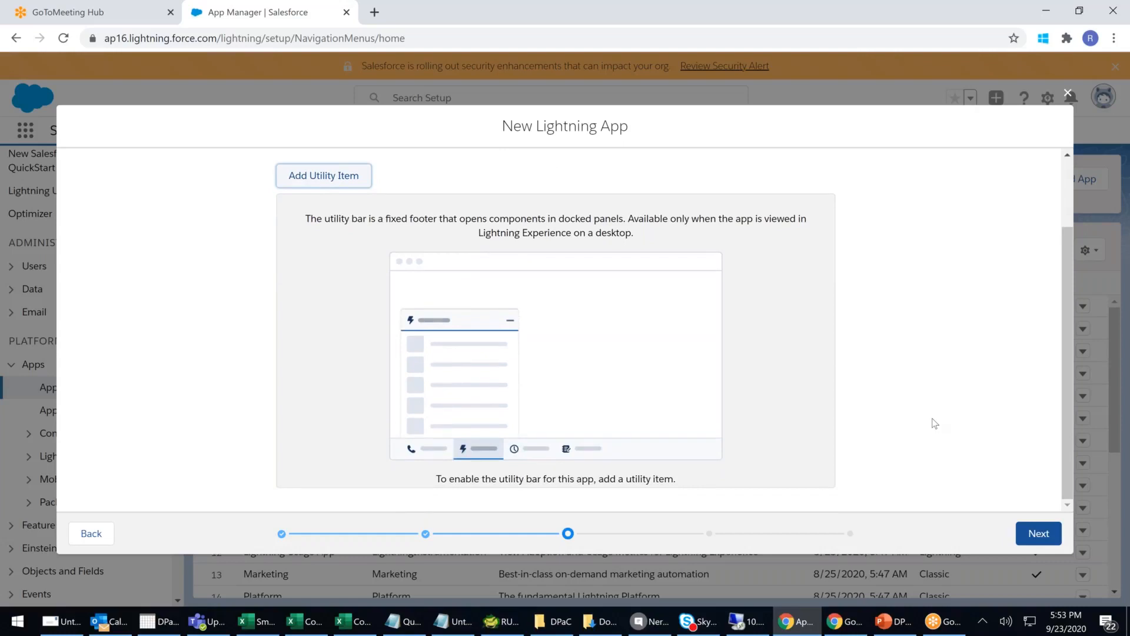
left_click(1037, 533)
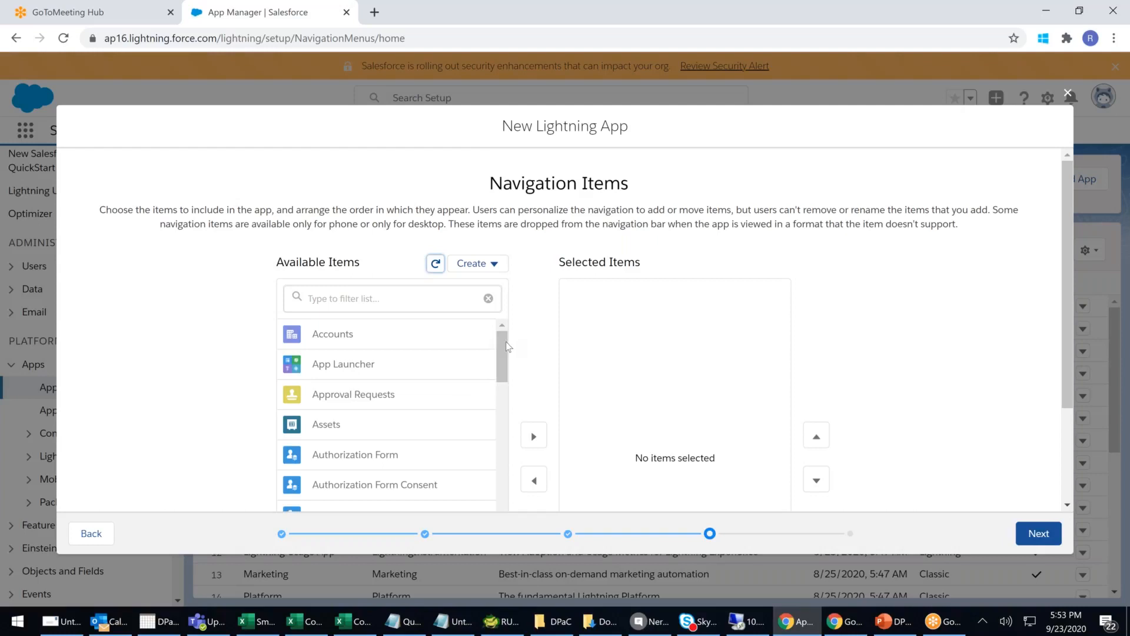
- Add Accounts to the app's navigation items, then remove it again
left_click_drag(505, 343, 506, 331)
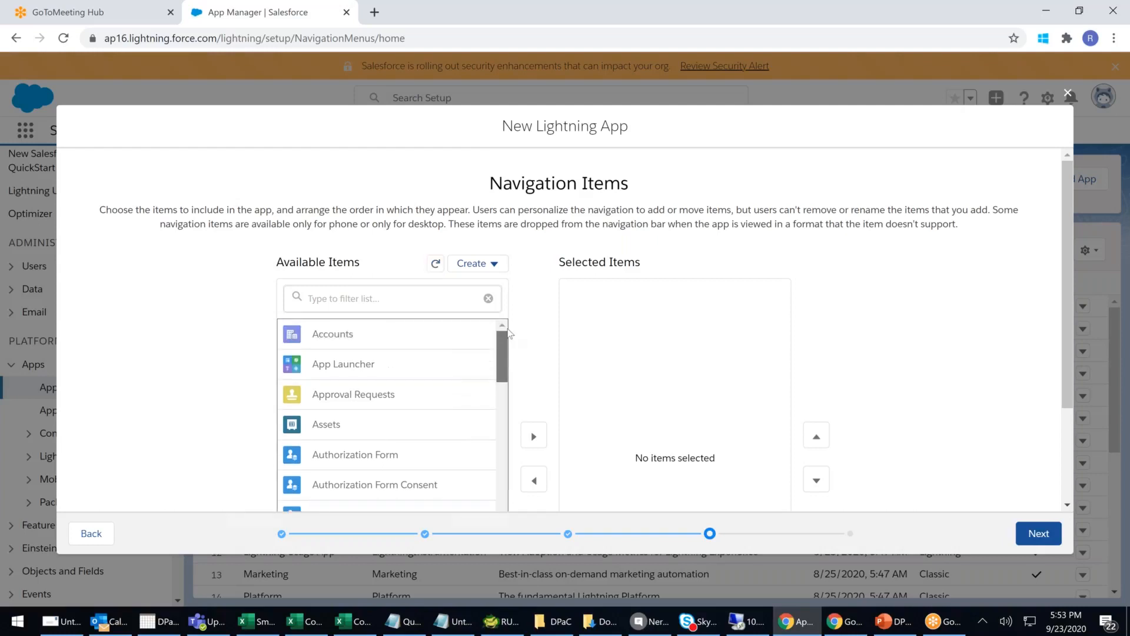
left_click(391, 336)
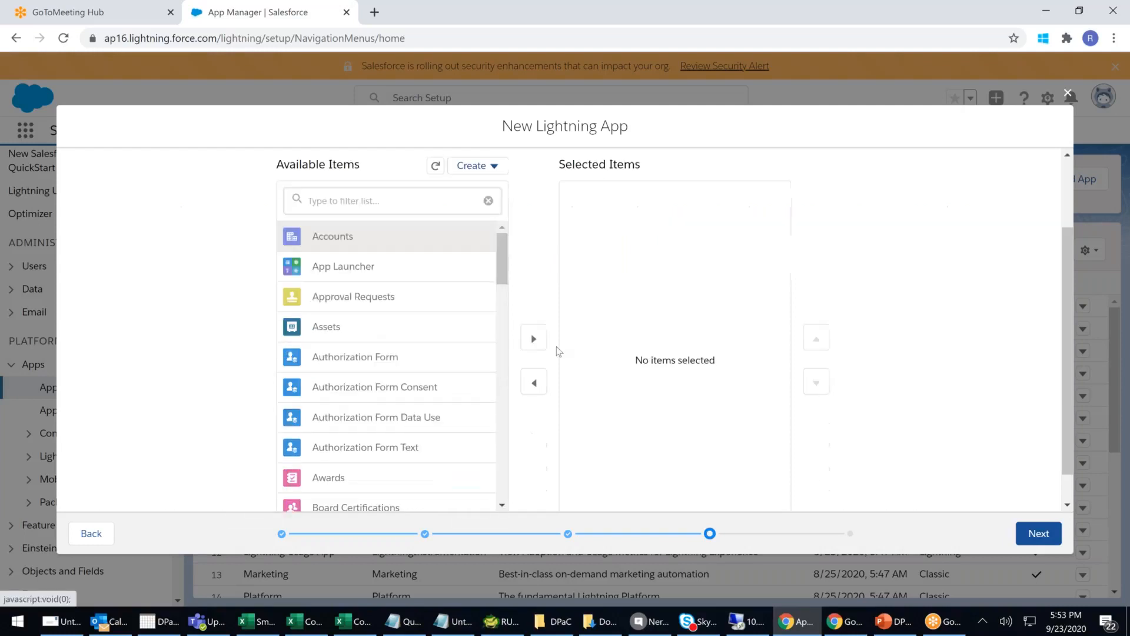
left_click(537, 340)
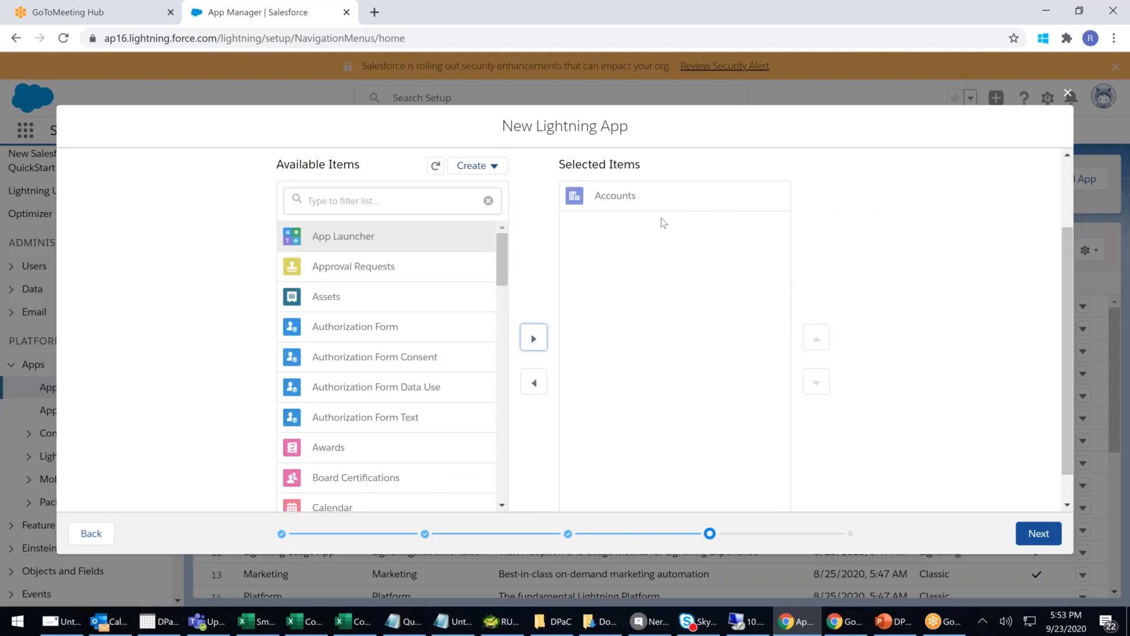
left_click(653, 200)
left_click(533, 370)
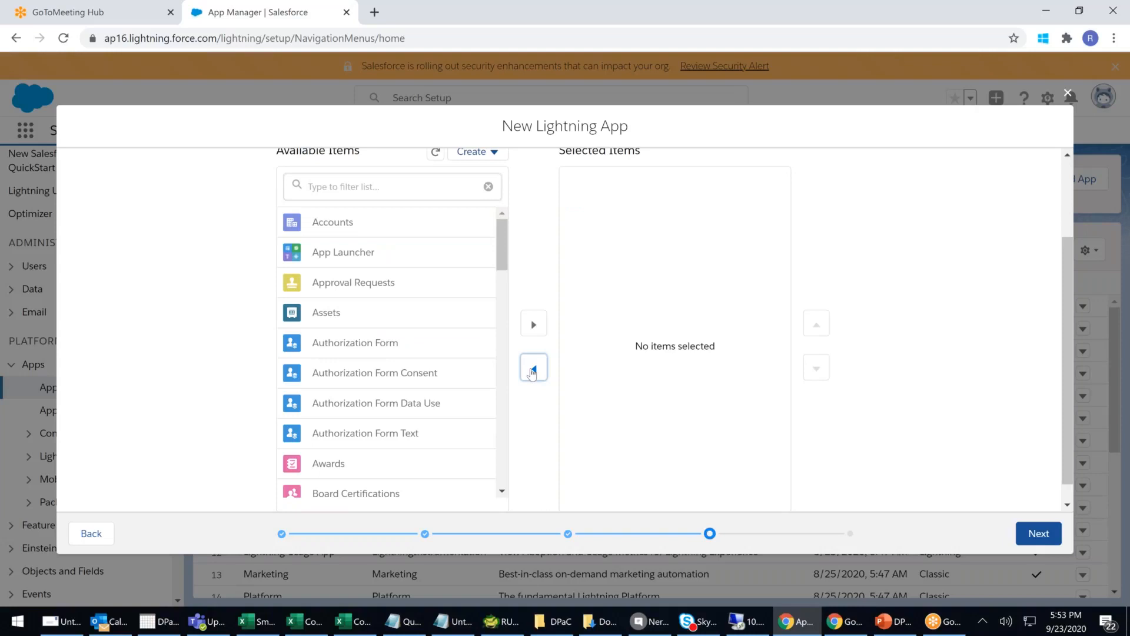
- Add and remove Cases too, leaving Selected Items empty, and move on to User Profiles
left_click_drag(500, 252, 493, 317)
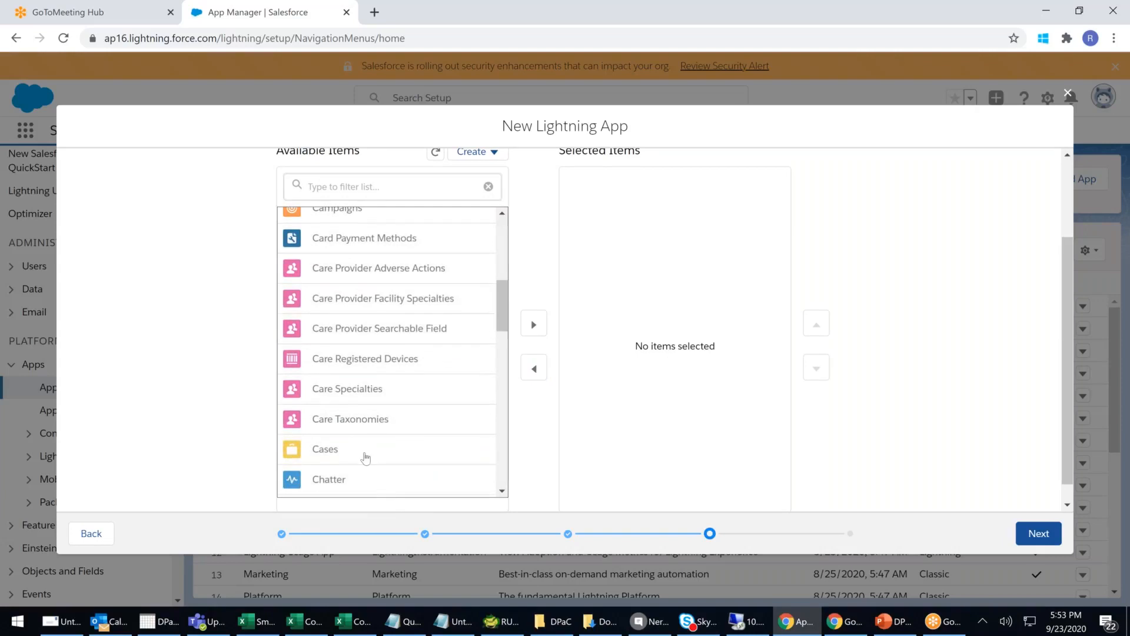
left_click(534, 324)
scroll(658, 387, "up", 2)
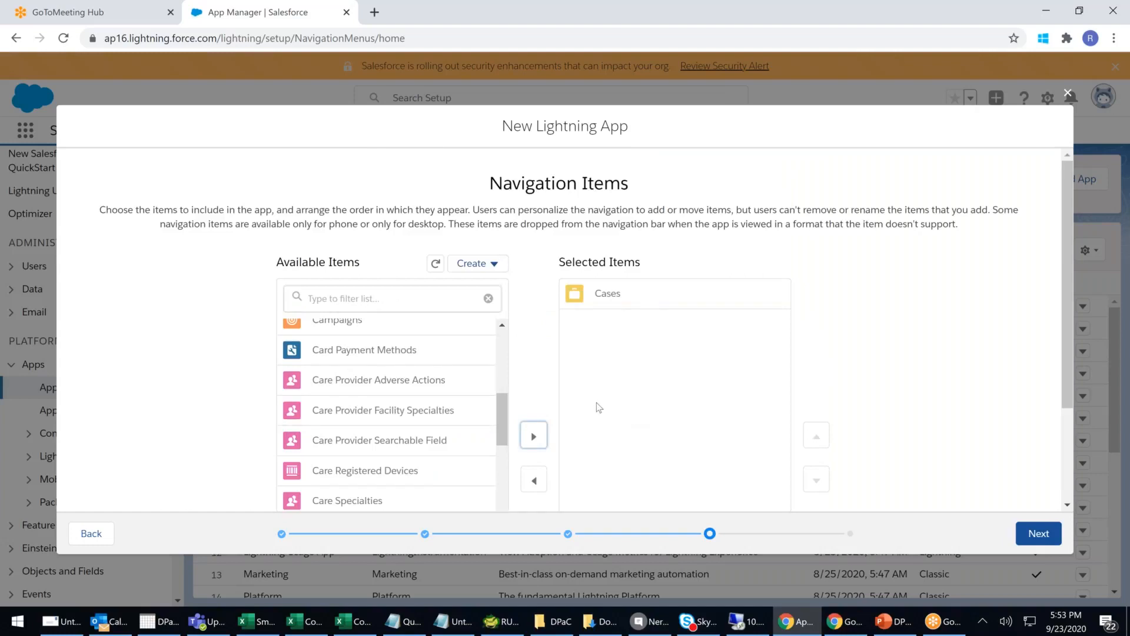
left_click(616, 298)
scroll(614, 312, "down", 2)
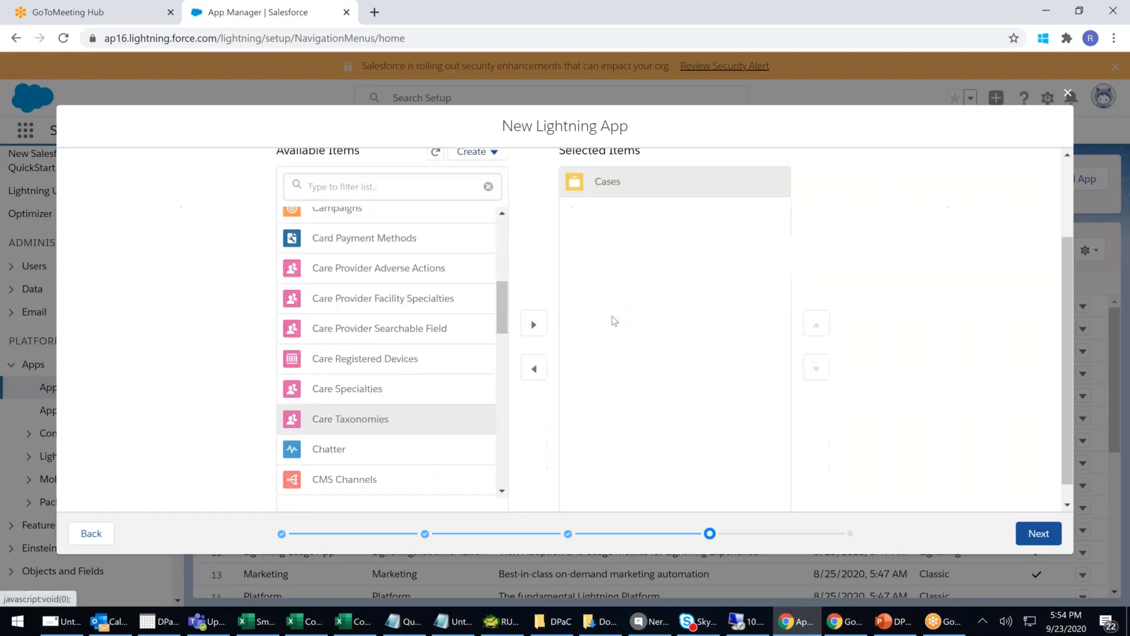
left_click(534, 367)
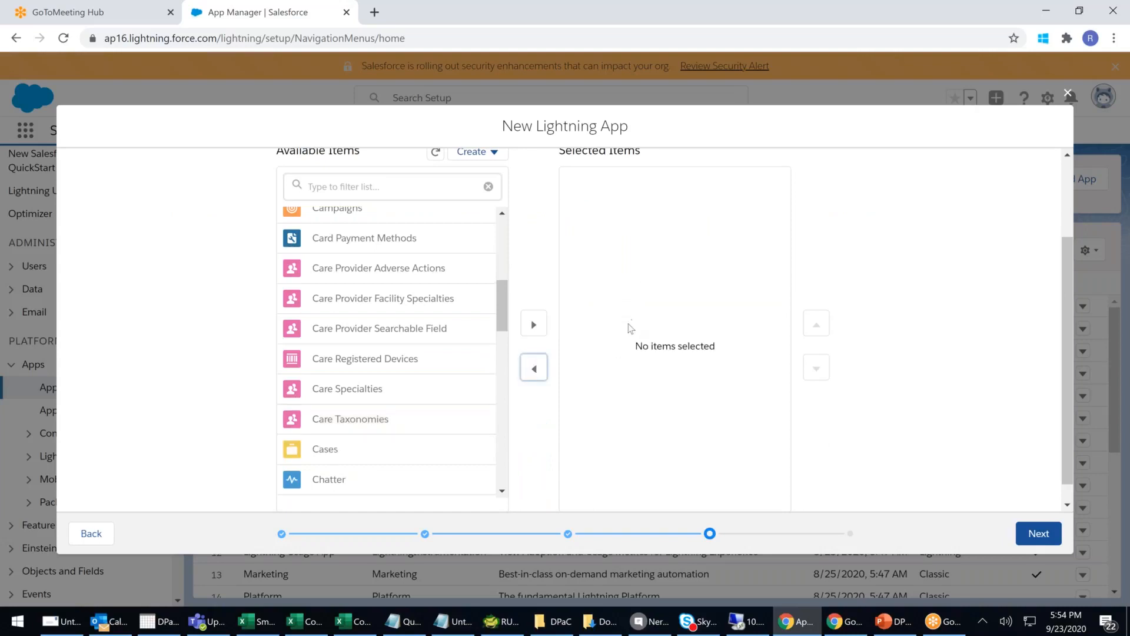
left_click(1048, 541)
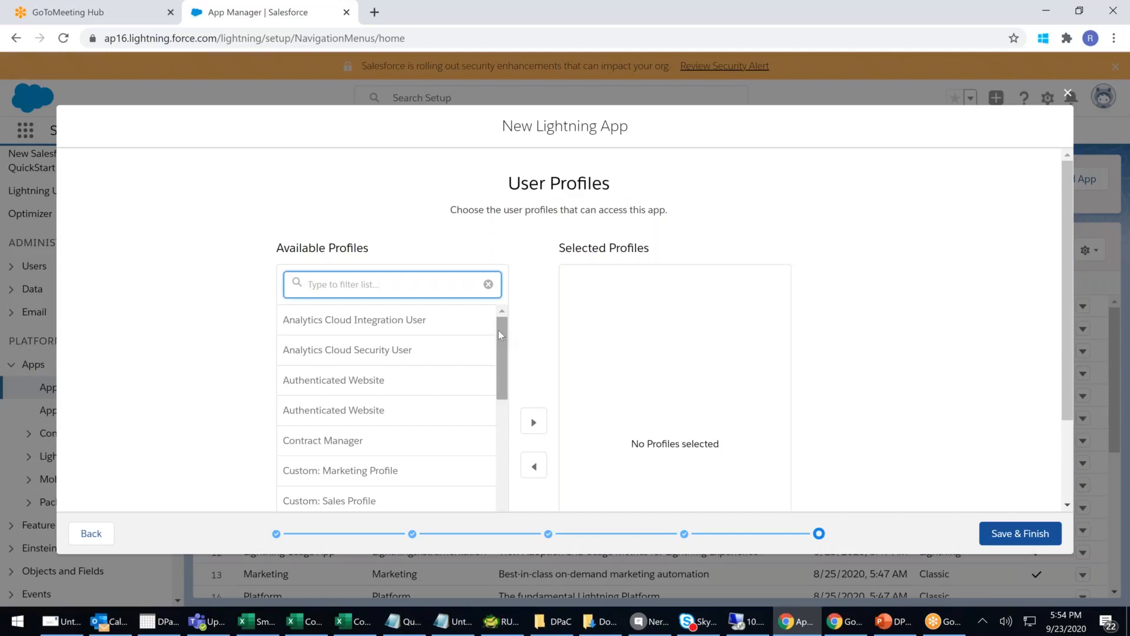
- Grant the Hospital Supervisor 88 and Standard User profiles access to the app
left_click_drag(498, 330, 493, 388)
scroll(493, 388, "down", 6)
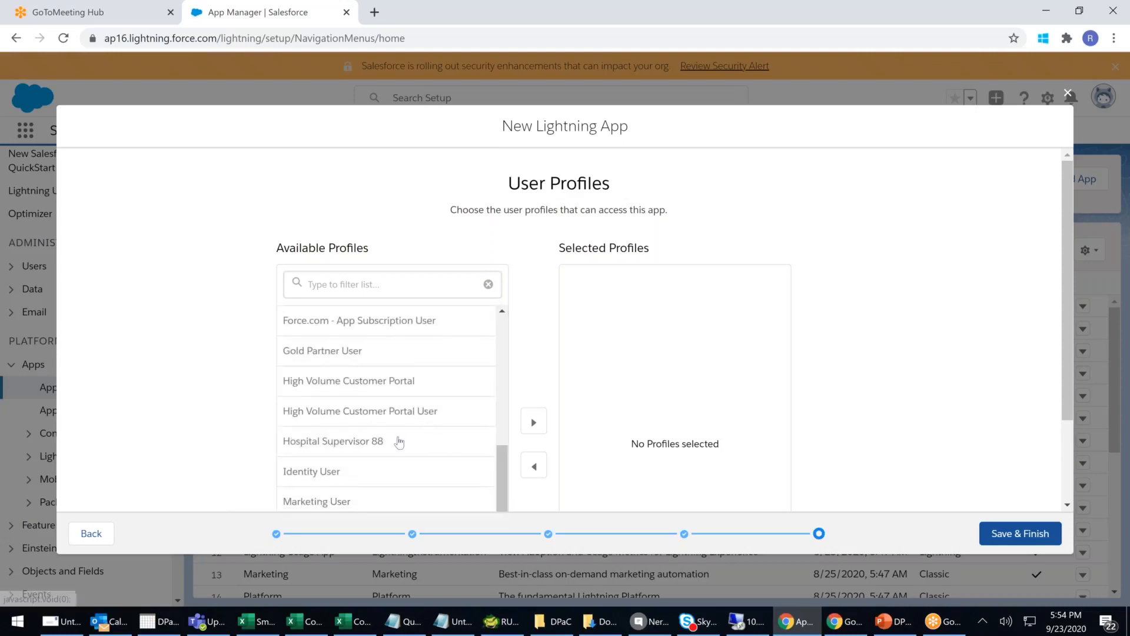
left_click(376, 441)
left_click(530, 339)
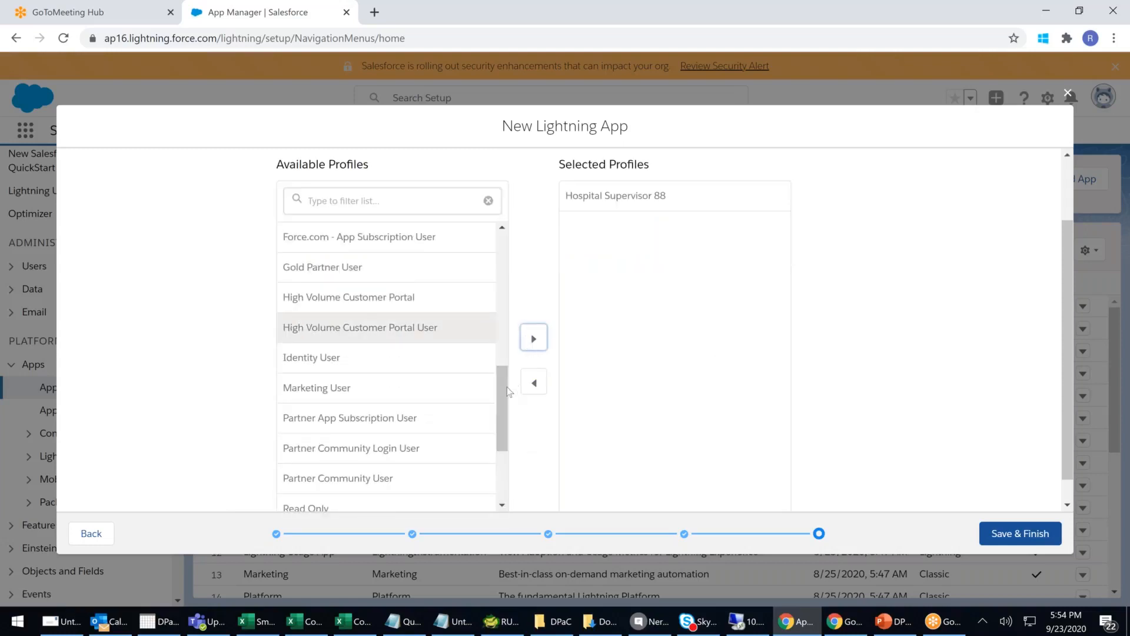
scroll(504, 422, "down", 3)
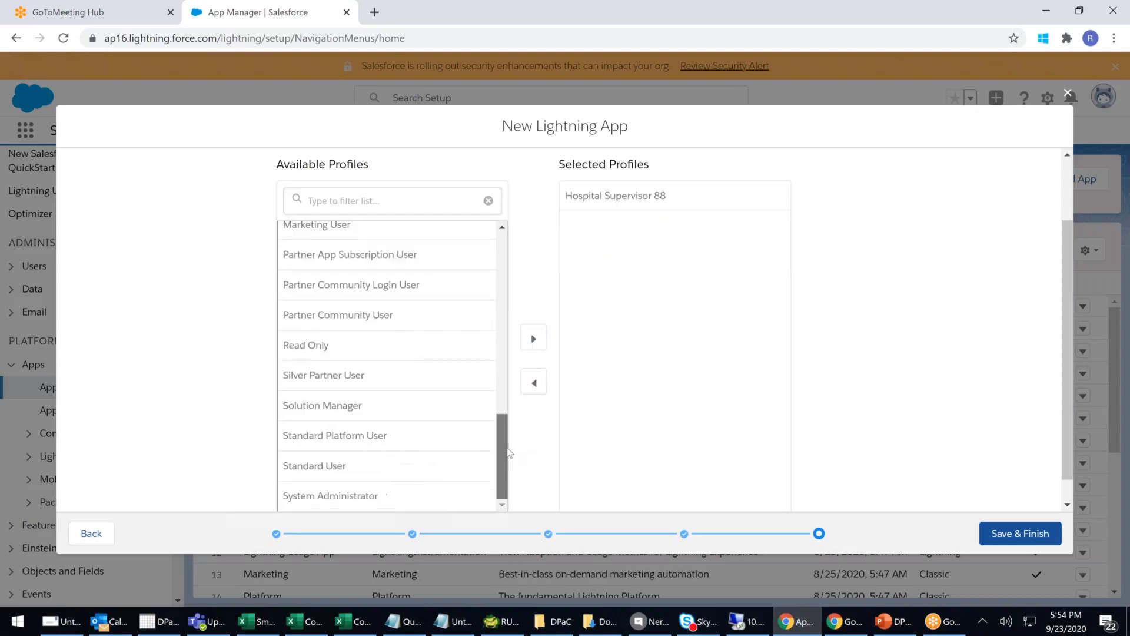
left_click(344, 467)
left_click(534, 338)
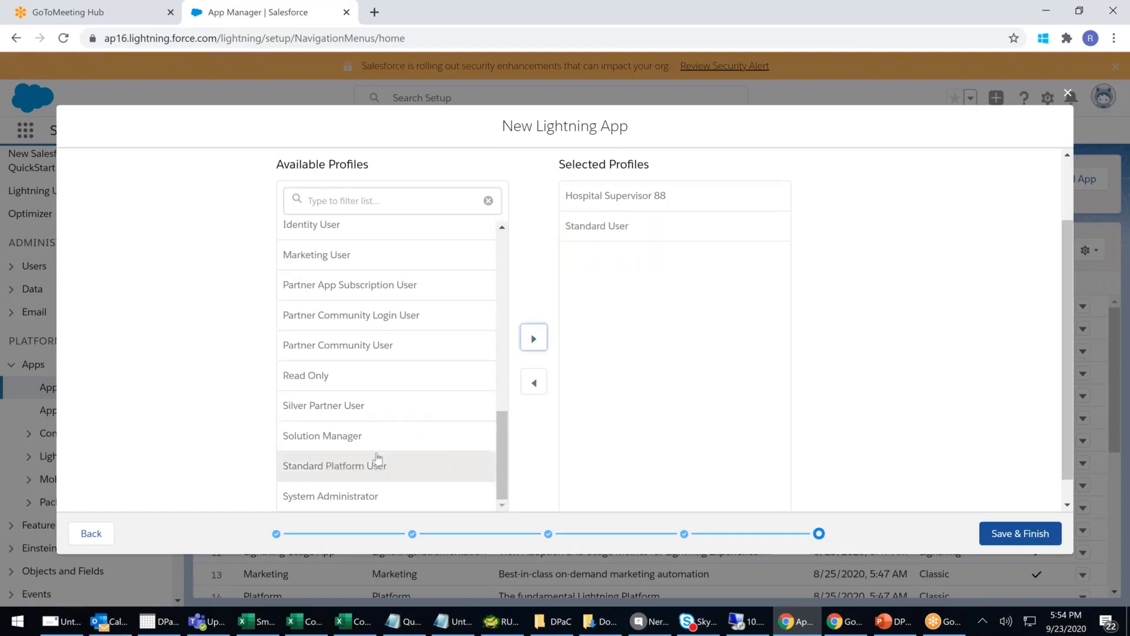
- Add System Administrator and Read Only profiles as well, then save the app
left_click(355, 498)
left_click(533, 339)
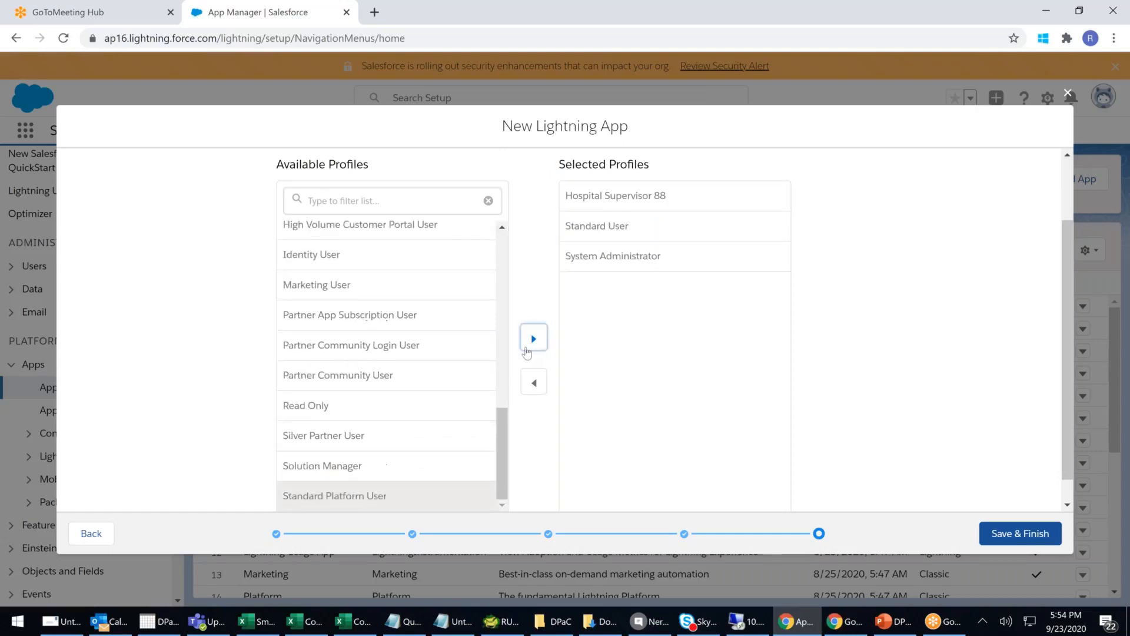
left_click(331, 409)
left_click(534, 339)
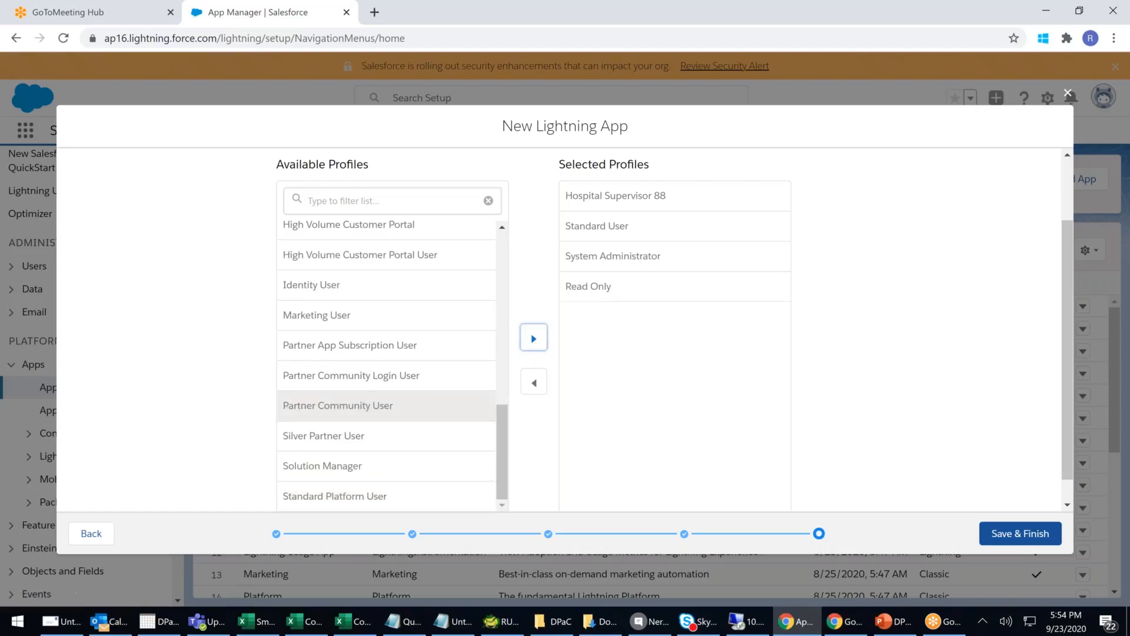
scroll(668, 286, "up", 2)
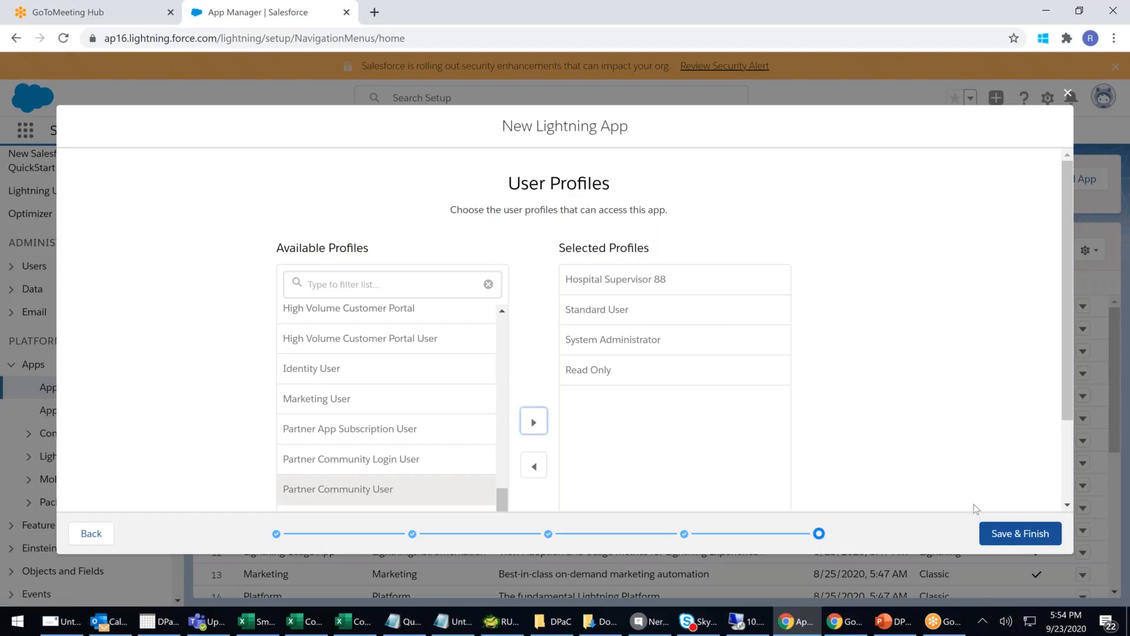
left_click(1019, 541)
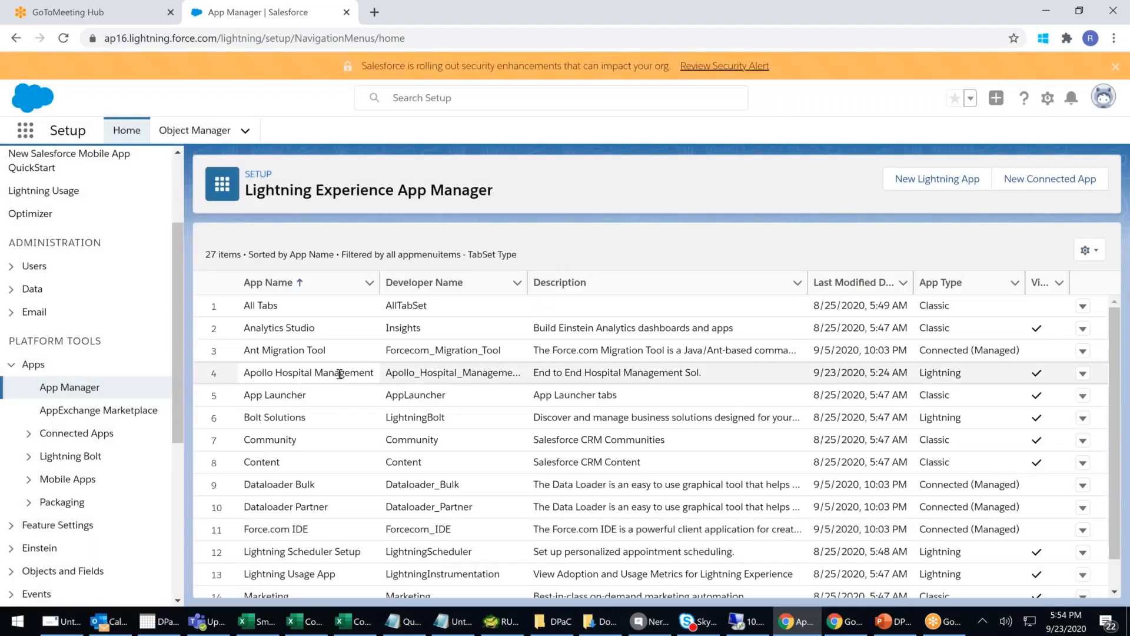
- Confirm Apollo Hospital Management appears as a Lightning app, then open the App Launcher's View All list
left_click_drag(323, 372, 714, 379)
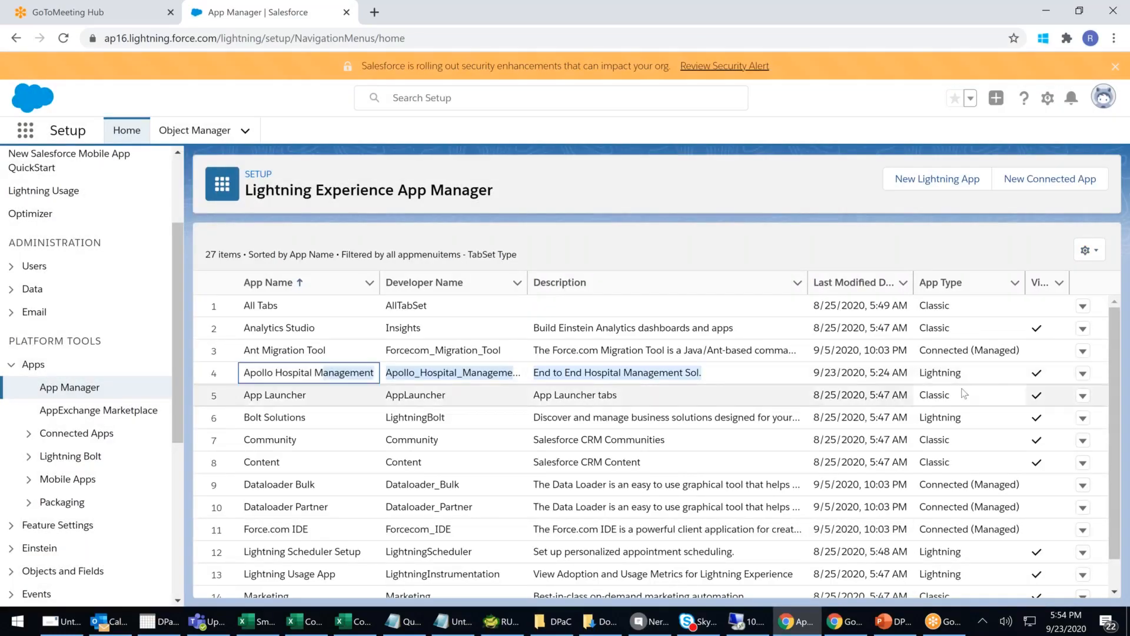
left_click_drag(984, 374, 921, 379)
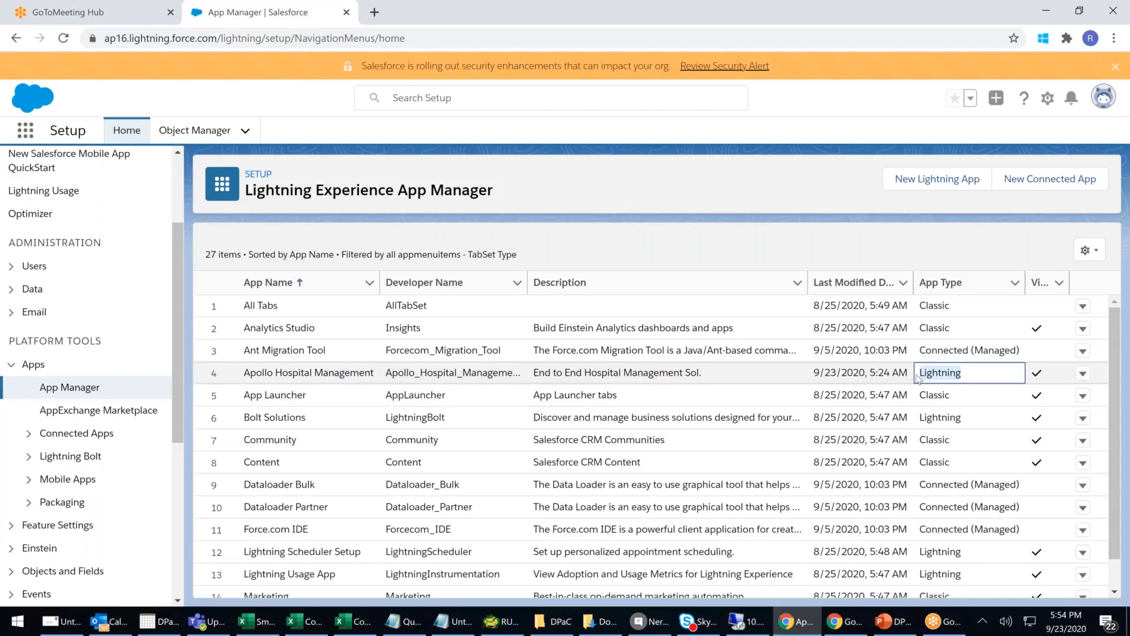
left_click(26, 132)
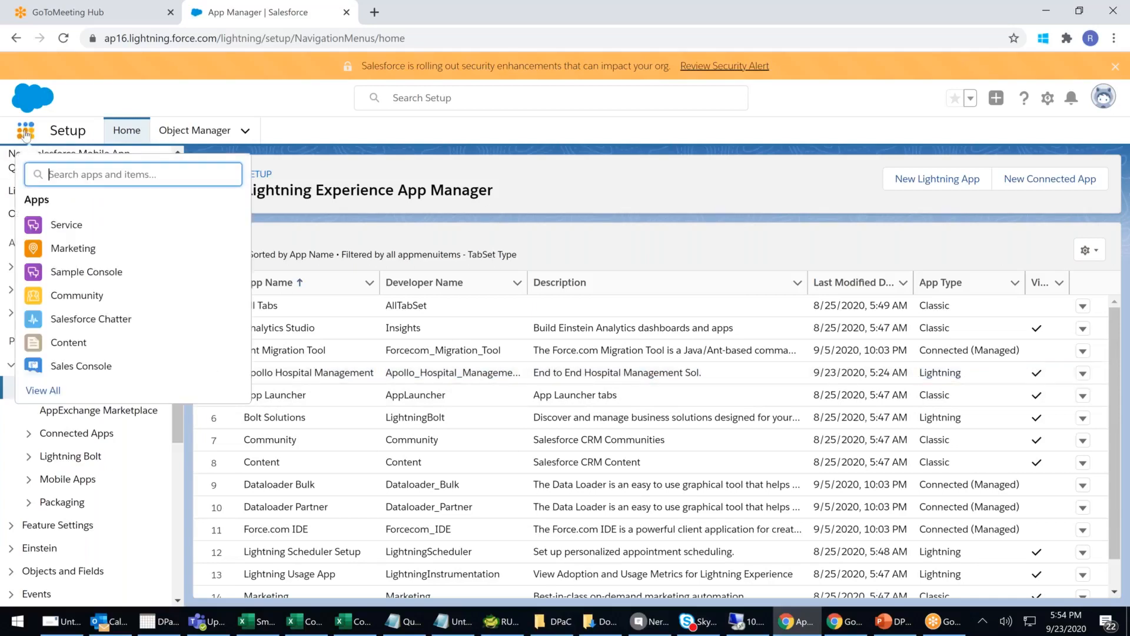
left_click(36, 391)
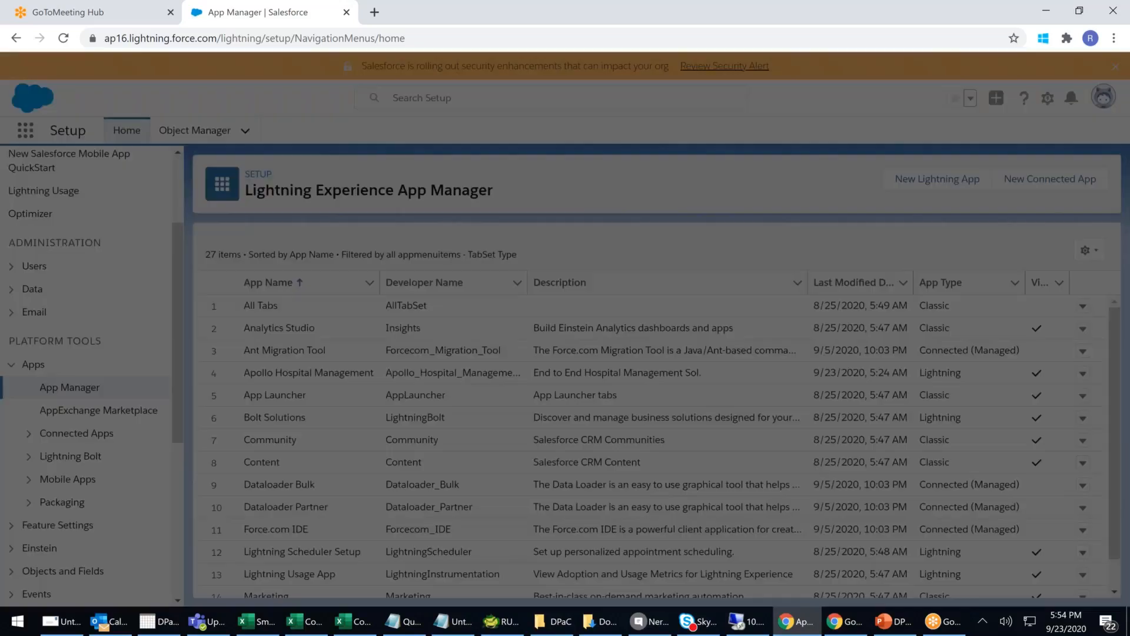
scroll(573, 386, "down", 3)
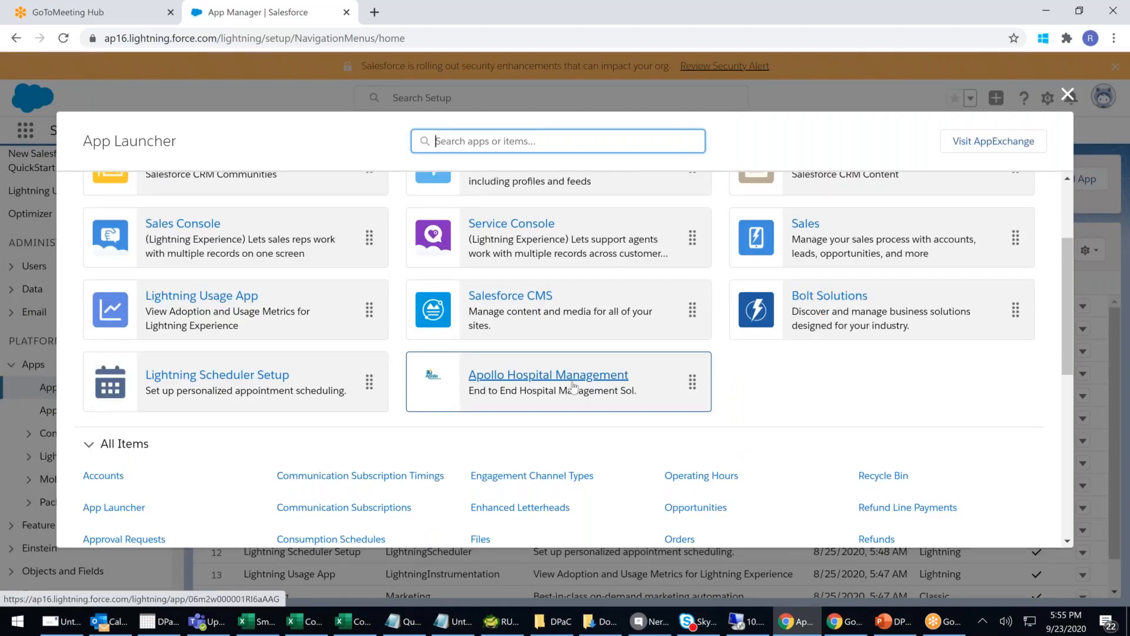
- Launch Apollo Hospital Management from the App Launcher and note its 'no navigation items' message
left_click(574, 382)
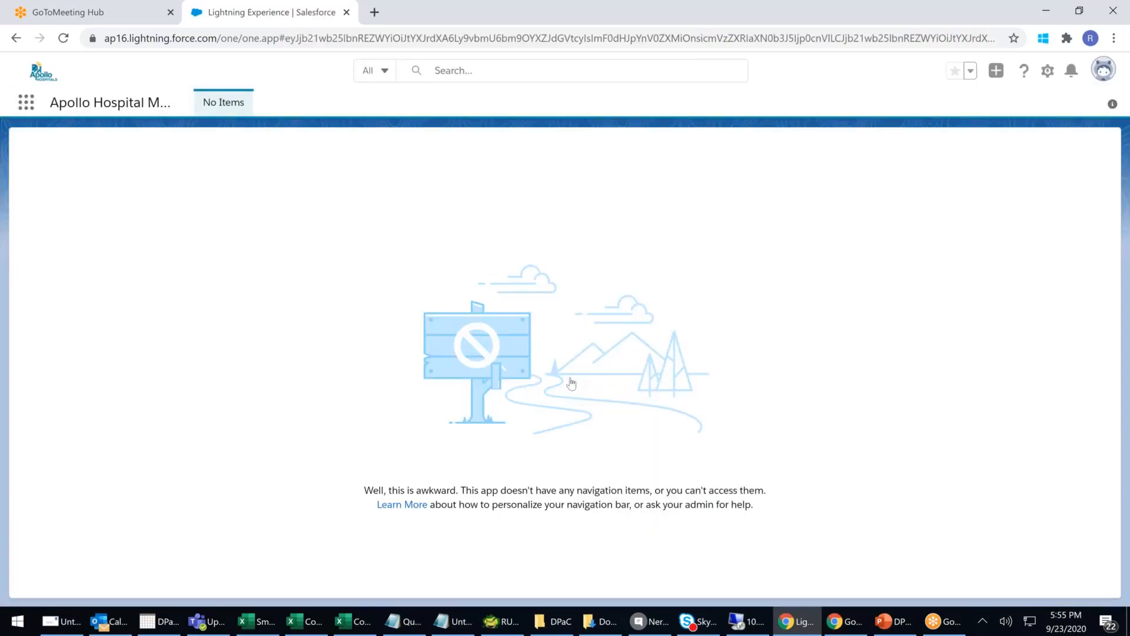
left_click_drag(363, 490, 525, 488)
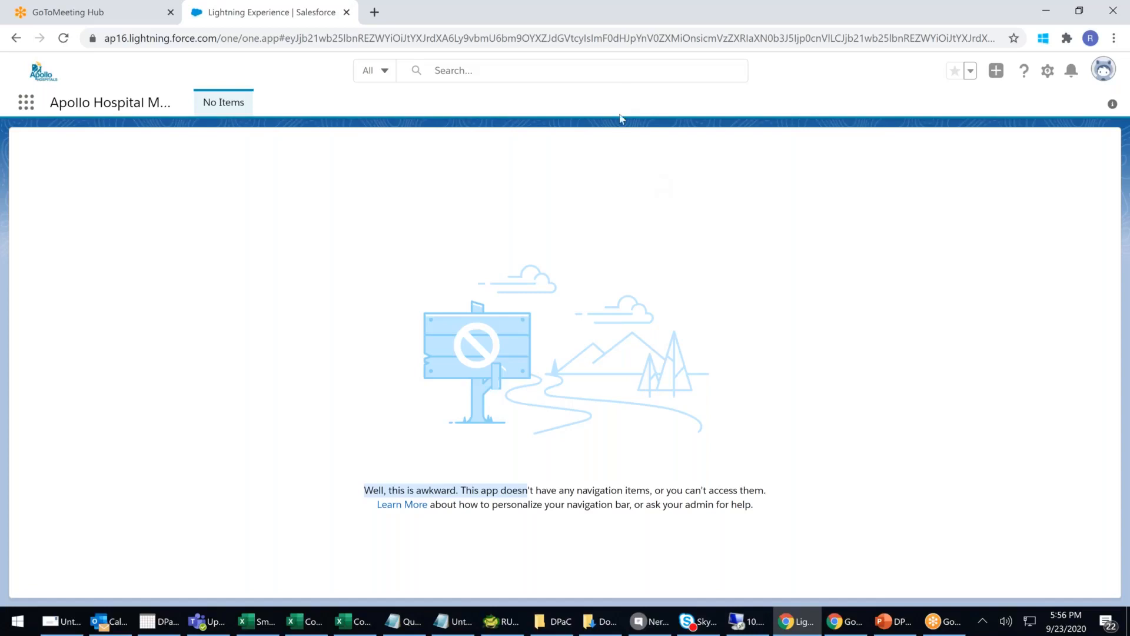
- Open Setup from the gear menu in a new tab and expand Platform Tools > Apps
left_click(1048, 71)
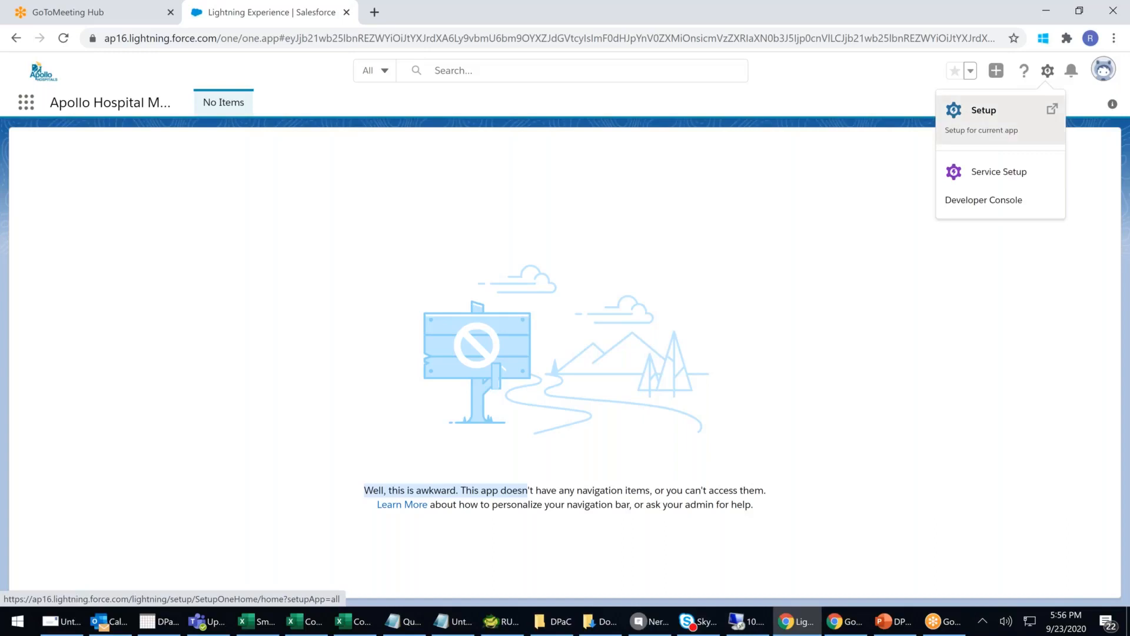
left_click(983, 110)
left_click(276, 13)
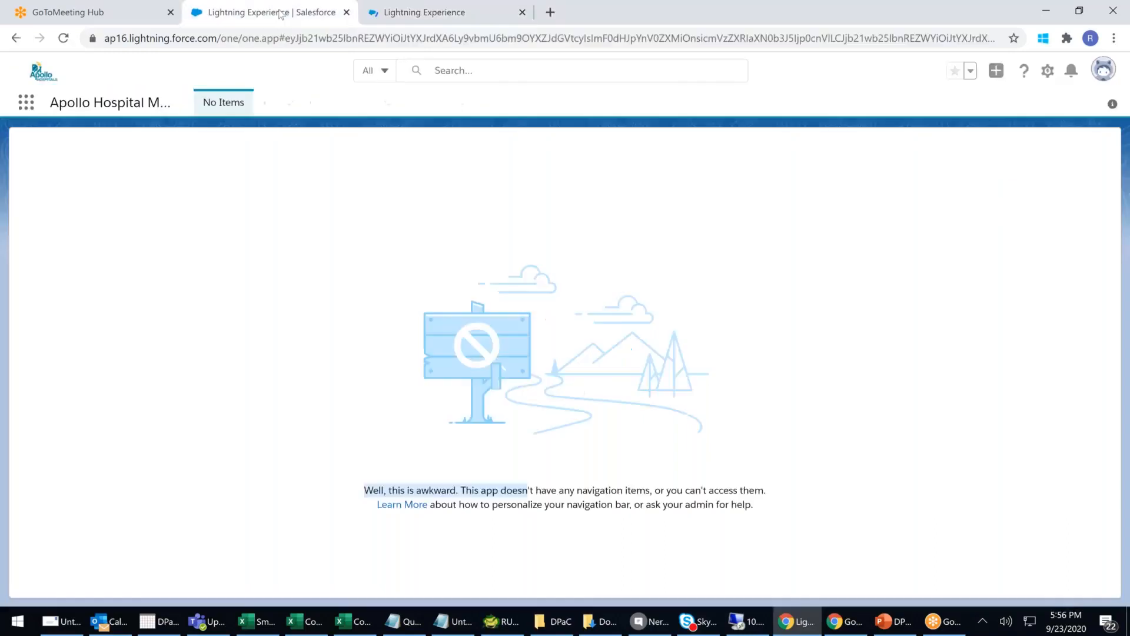
left_click(406, 19)
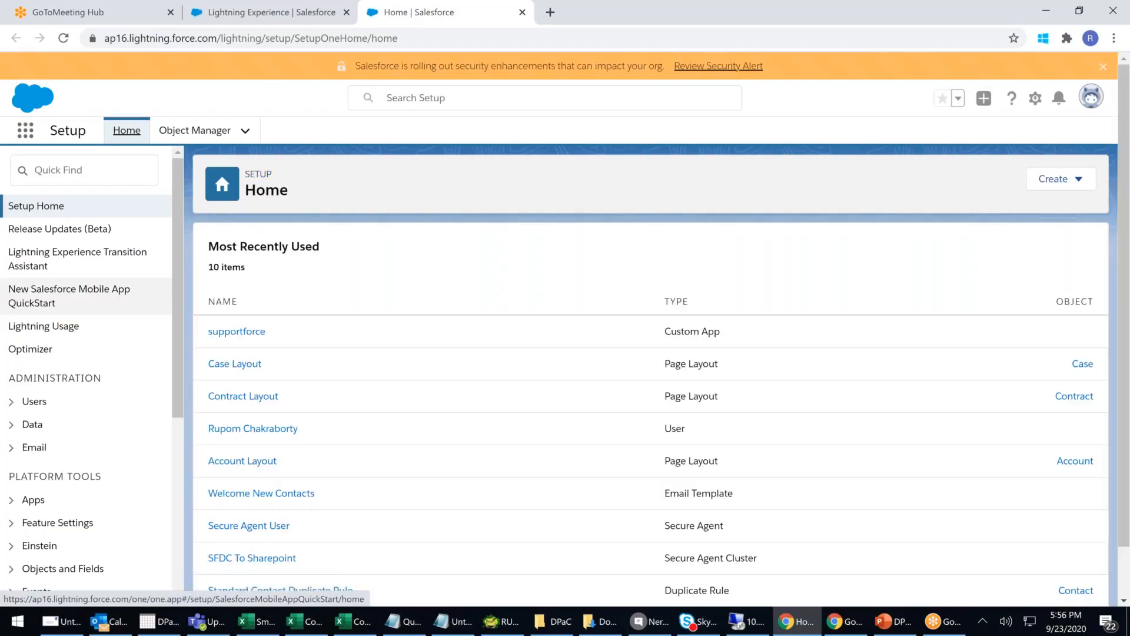
scroll(176, 282, "down", 1)
scroll(178, 332, "down", 2)
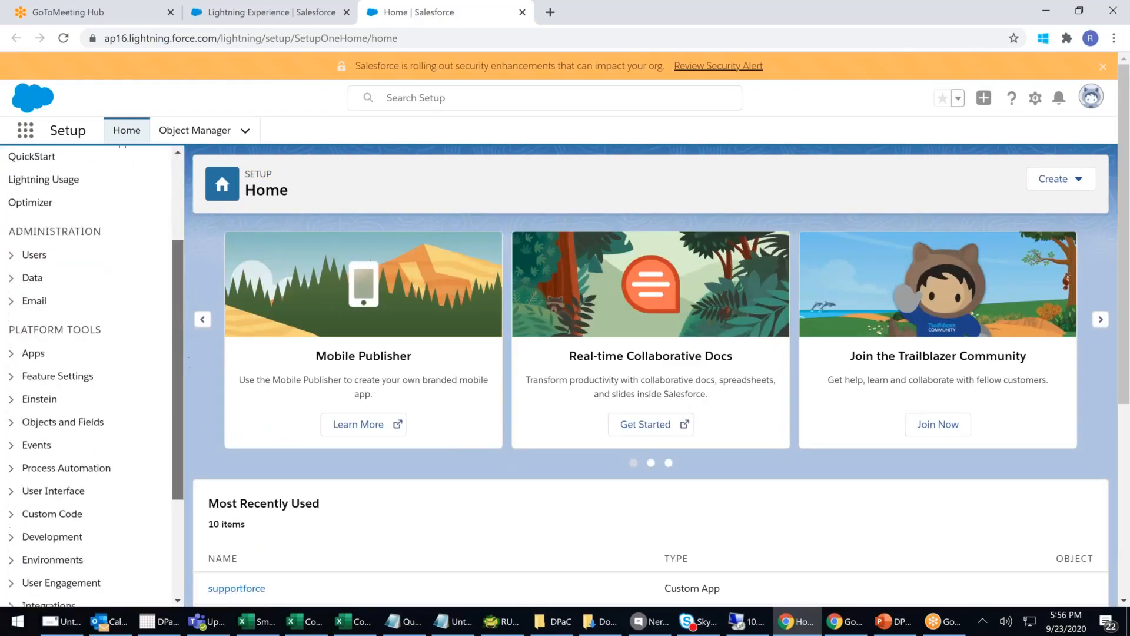
left_click(34, 345)
- Open App Manager from the Apps section of the Setup sidebar
left_click(52, 368)
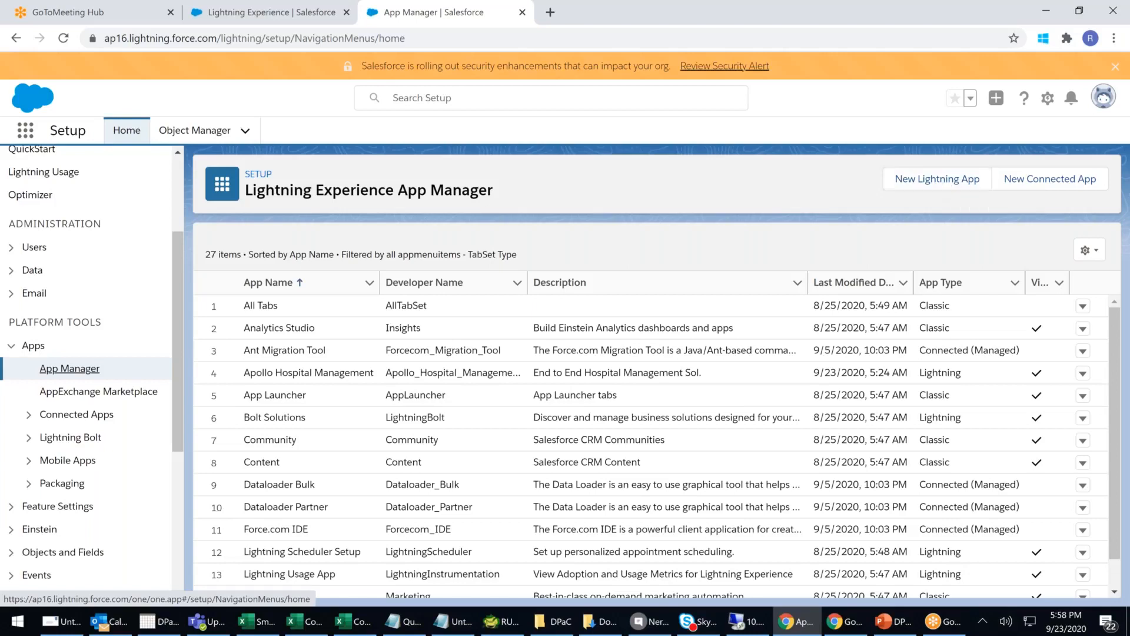
- Open and dismiss the profile menu, then collapse the Apps section in the Setup sidebar
left_click(1103, 98)
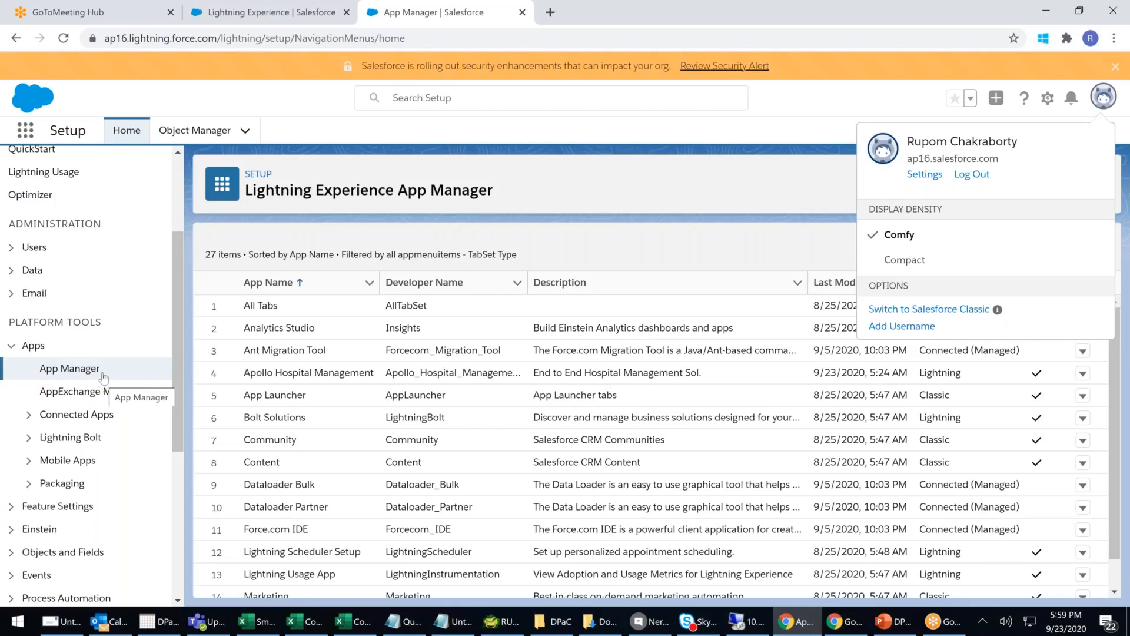
left_click(675, 134)
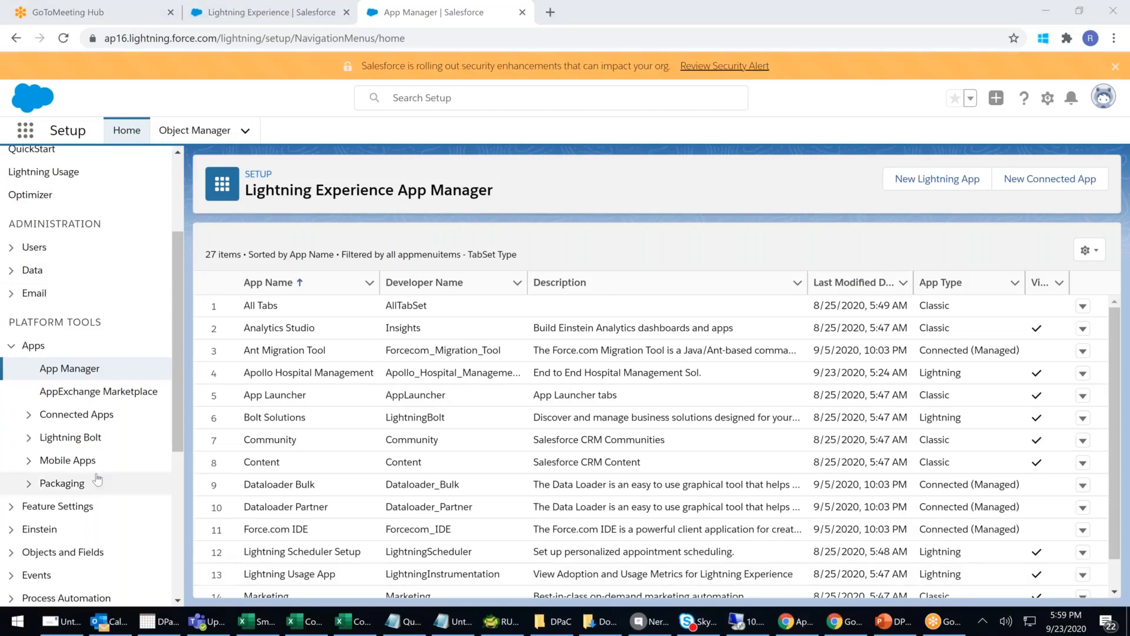
left_click(12, 347)
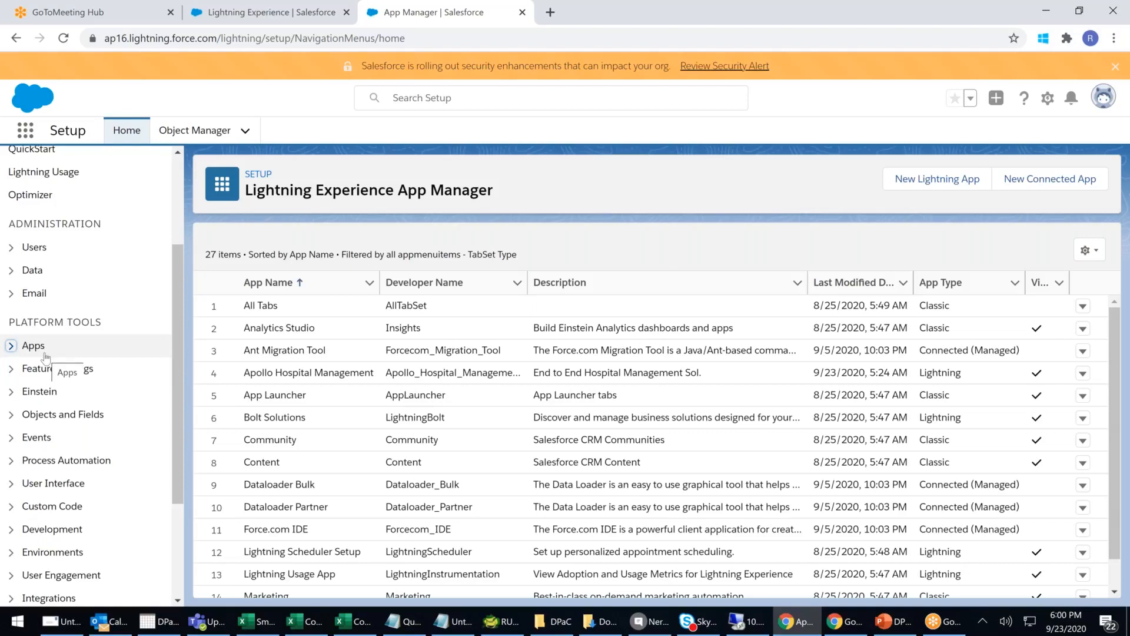
- Expand Objects and Fields under Platform Tools in the Setup sidebar
scroll(45, 357, "down", 2)
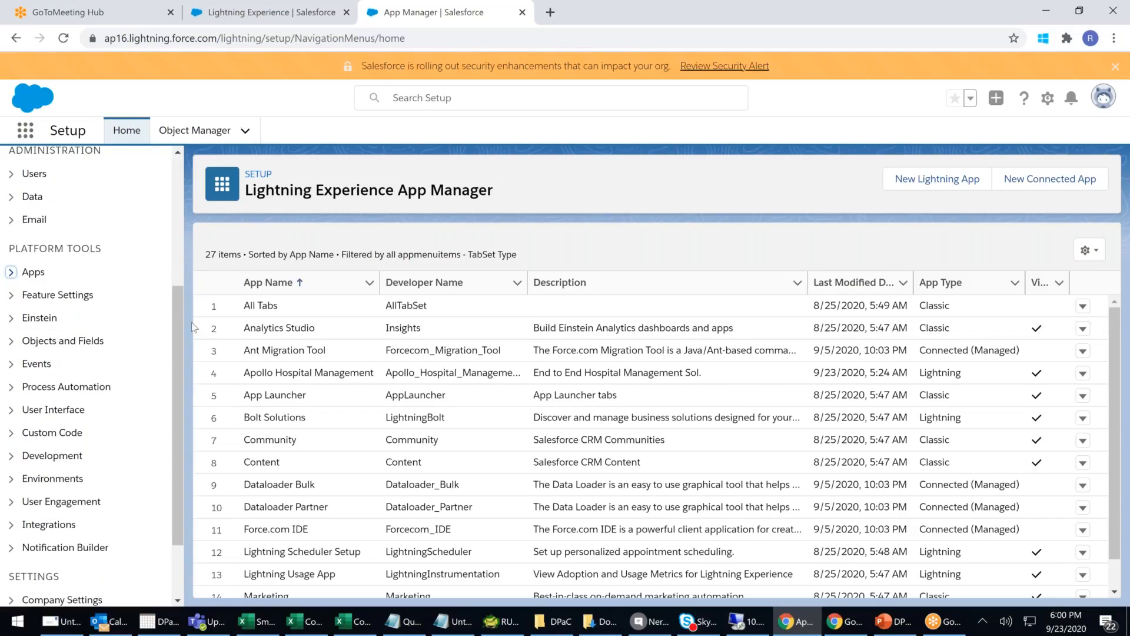
left_click(11, 342)
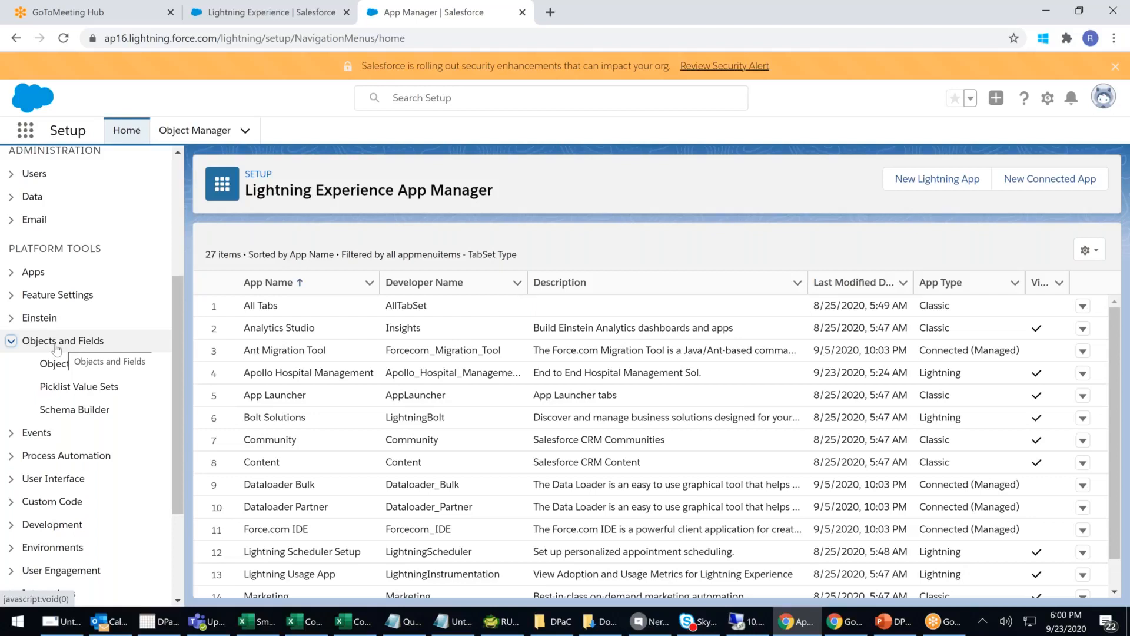
- Open Object Manager and drop down its Create menu to reveal Custom Object
left_click(65, 365)
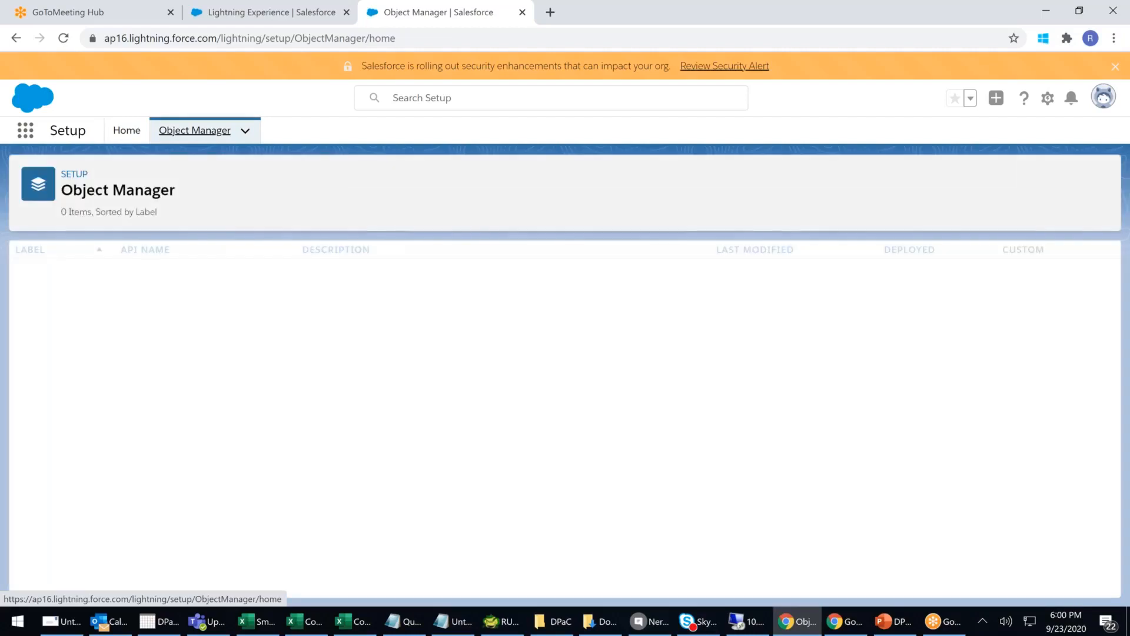
left_click(1091, 180)
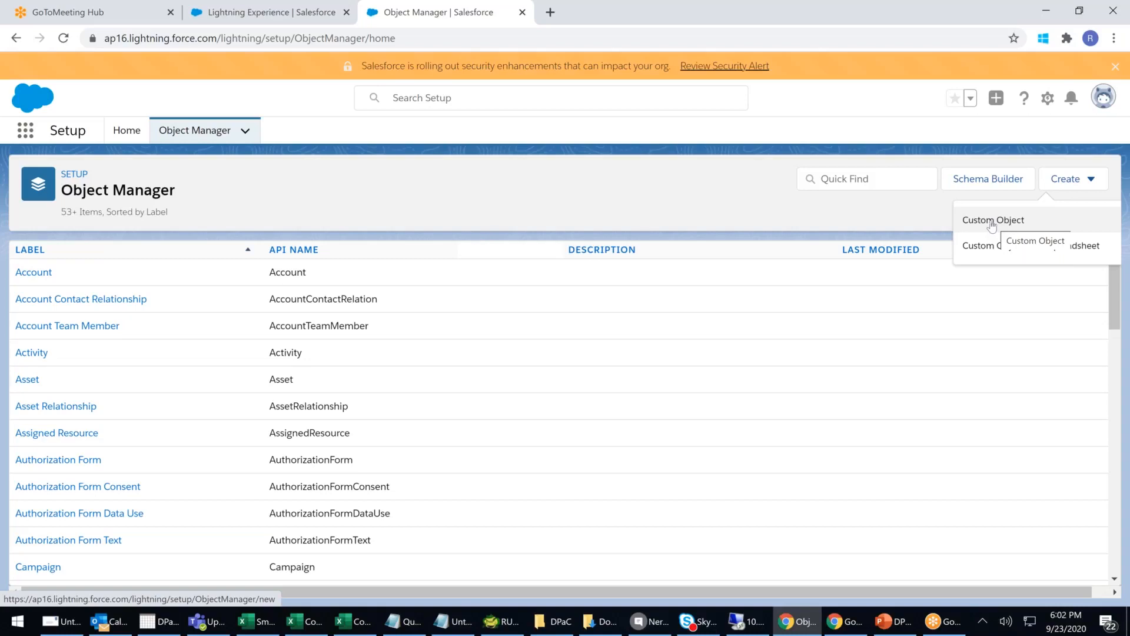
- Start a new custom object with label Patient, plural label Patients and object name Patient
left_click(992, 221)
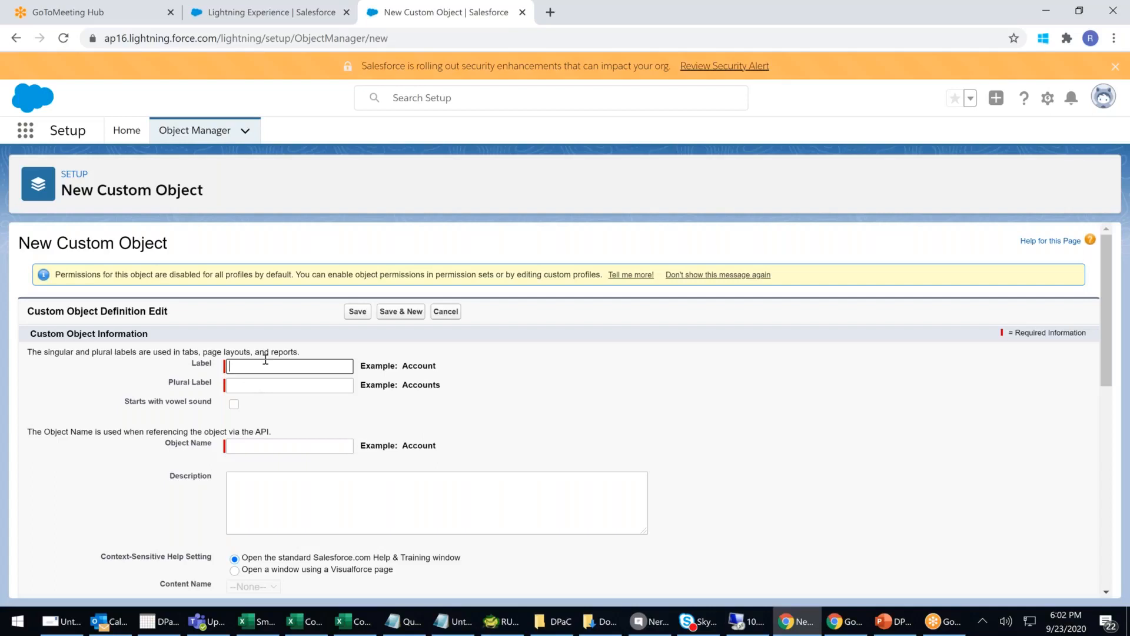
type("P")
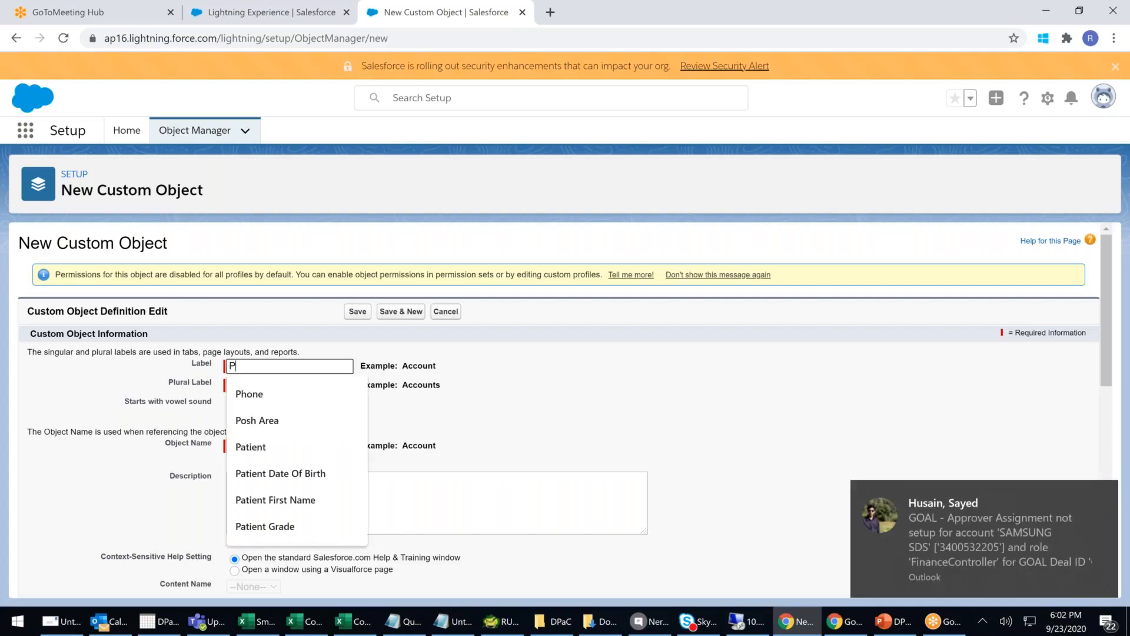
type("atient")
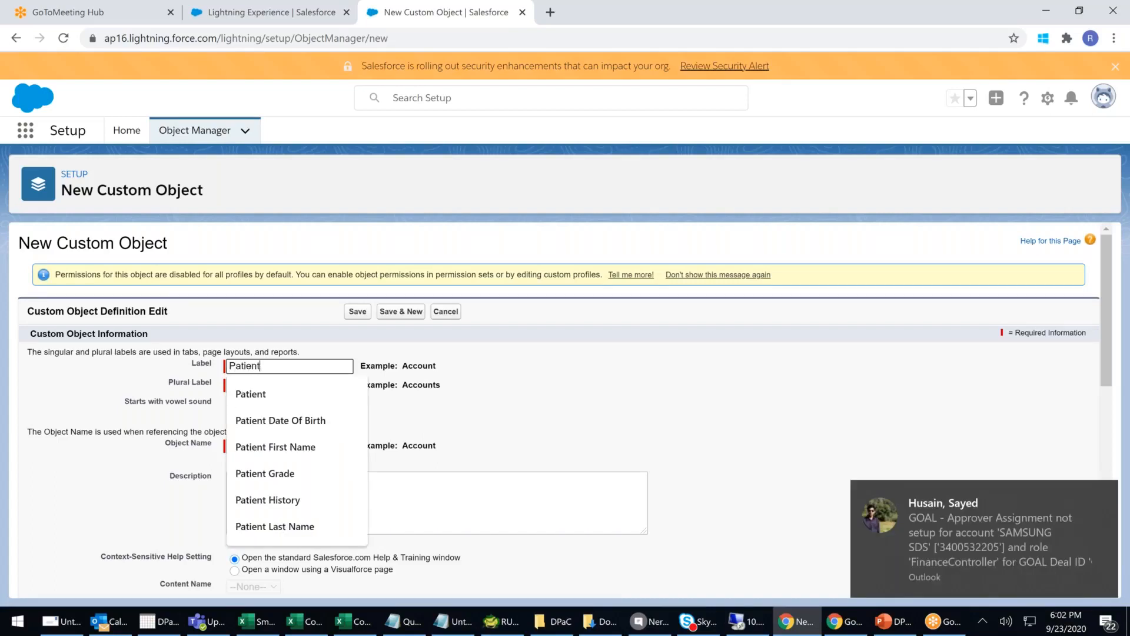
left_click(438, 362)
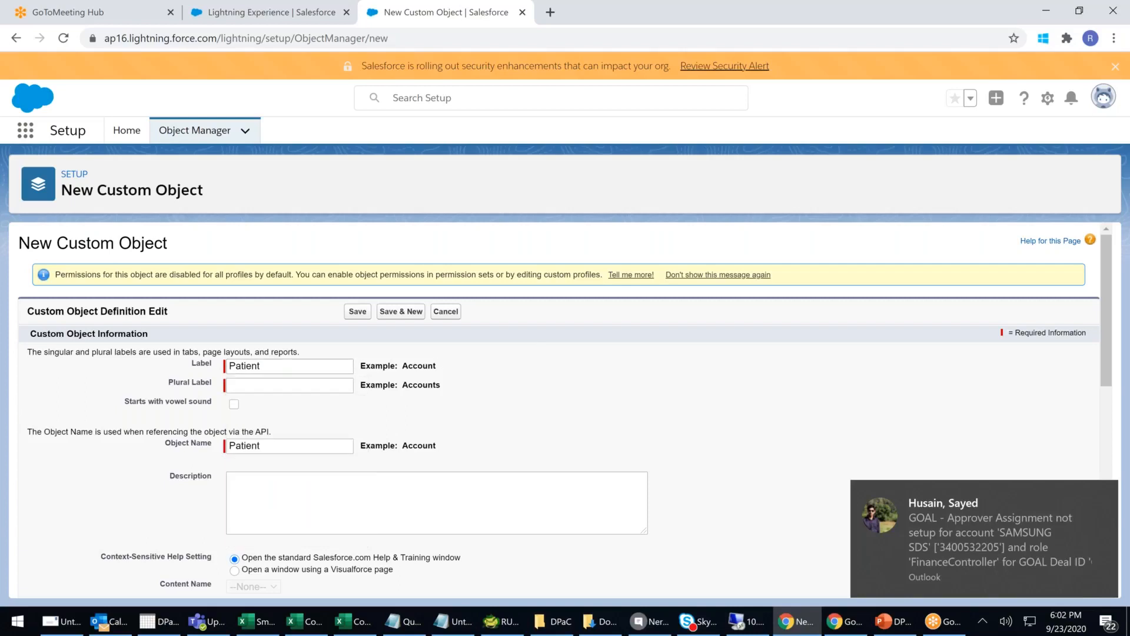
left_click(278, 366)
left_click(266, 397)
left_click(263, 386)
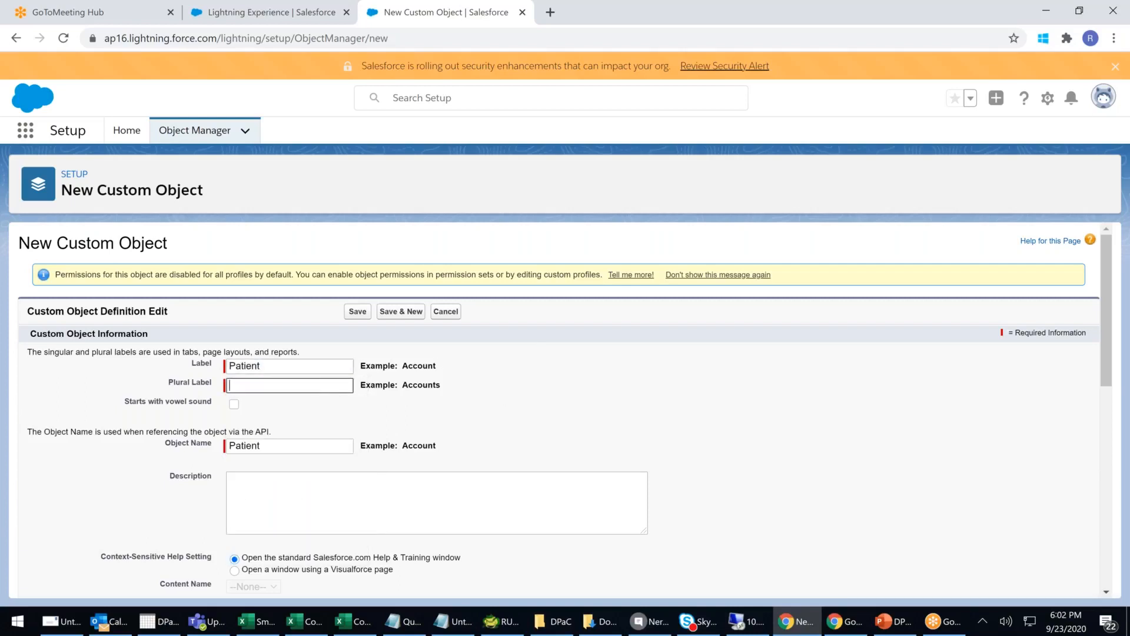
type("Patients")
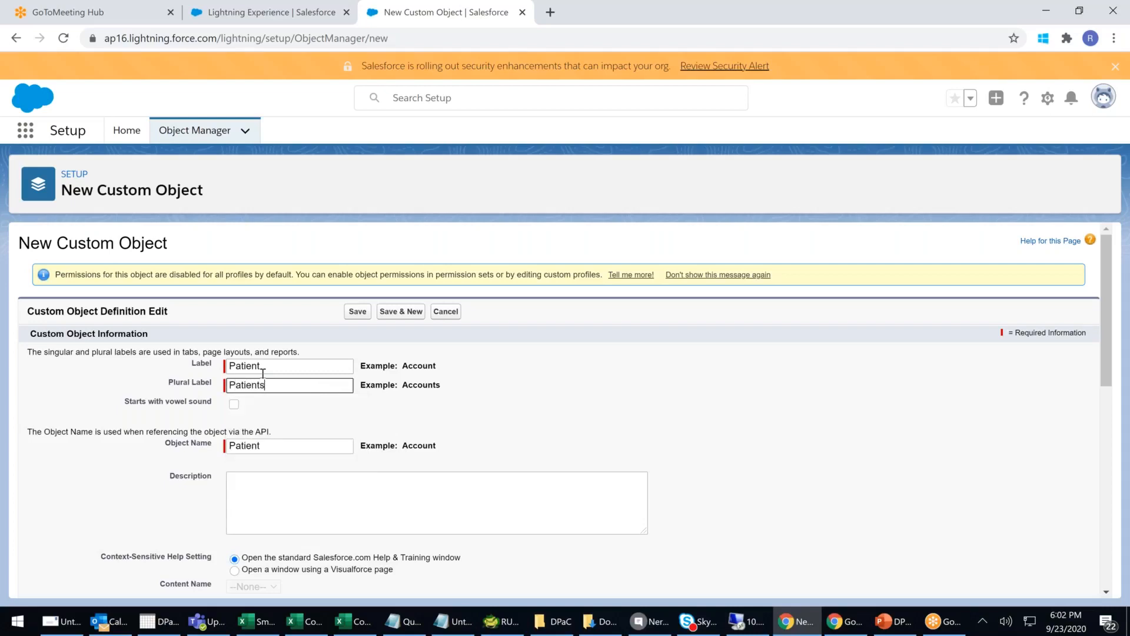
left_click(418, 364)
double_click(418, 364)
double_click(421, 385)
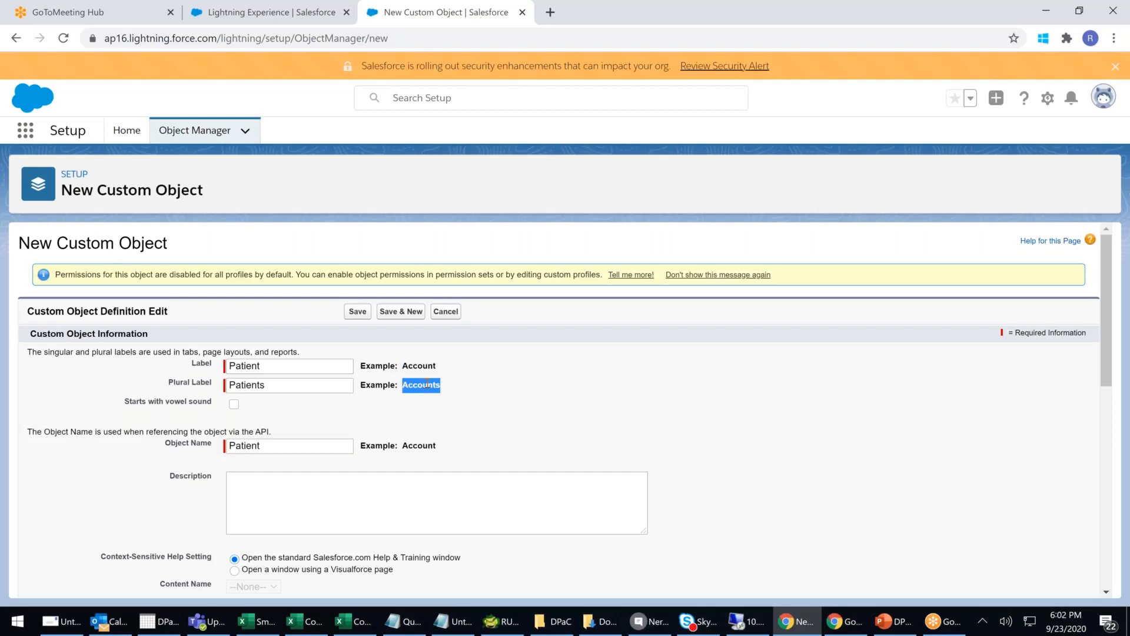
scroll(426, 384, "down", 1)
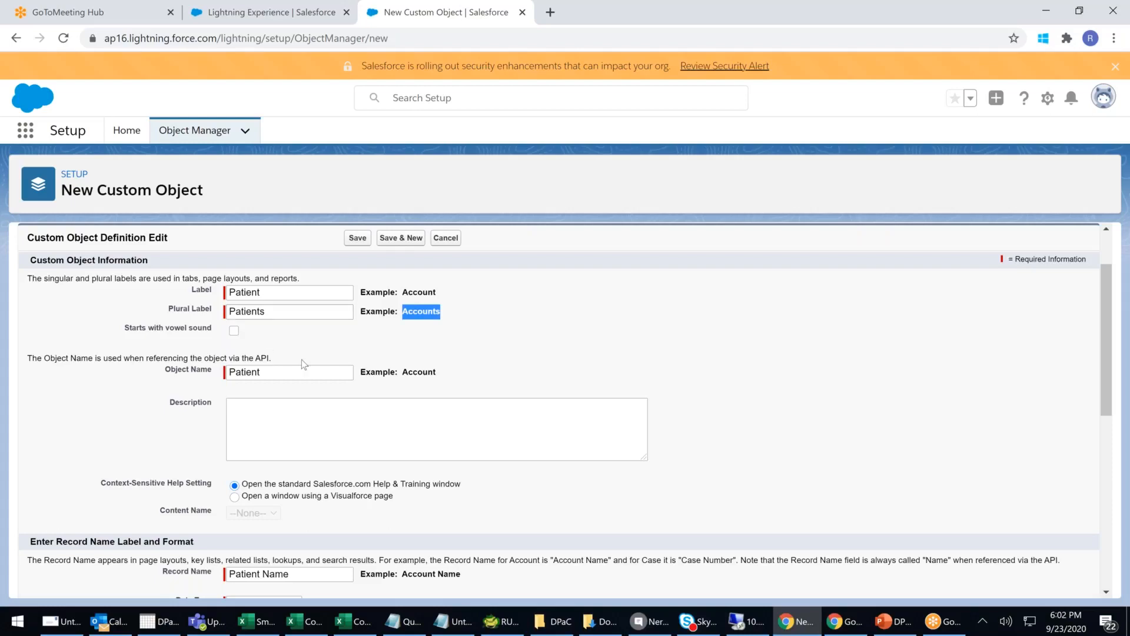
- Enter the description 'To Capture Patient Related Information' for the Patient object
scroll(304, 364, "down", 1)
left_click(295, 335)
type("T")
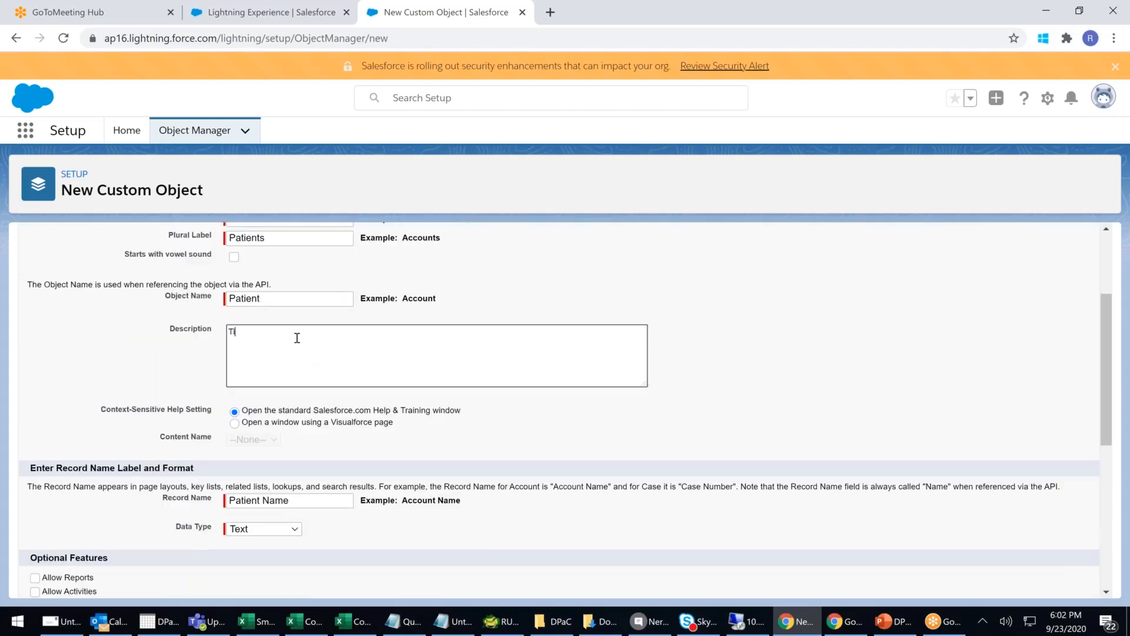
type("o Capture Patient Related Information")
scroll(382, 360, "down", 3)
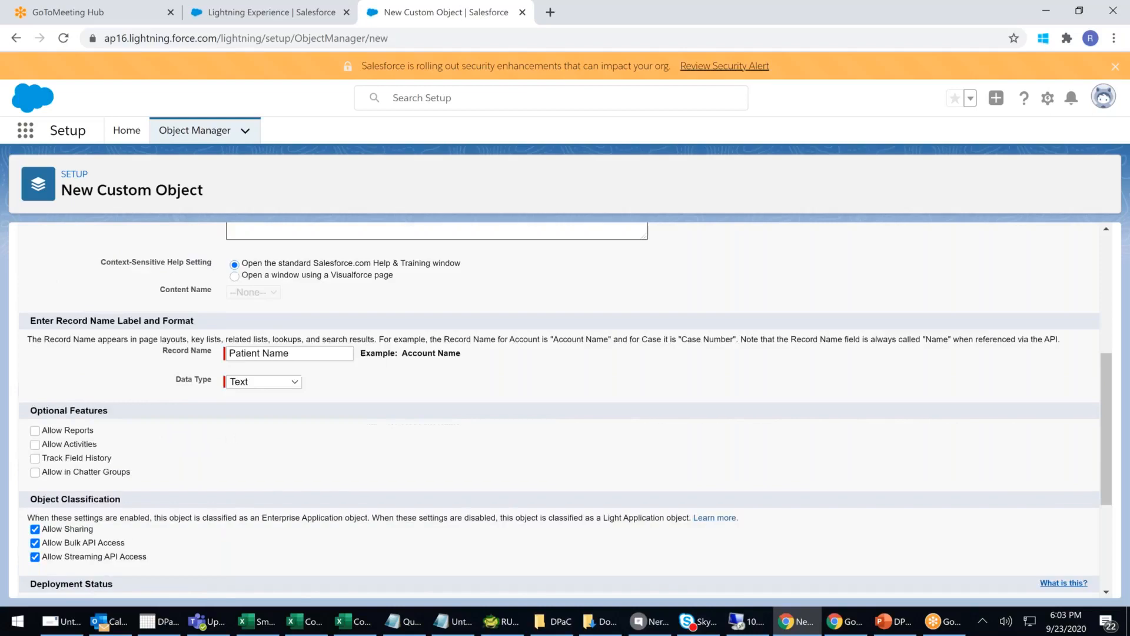
scroll(383, 358, "up", 5)
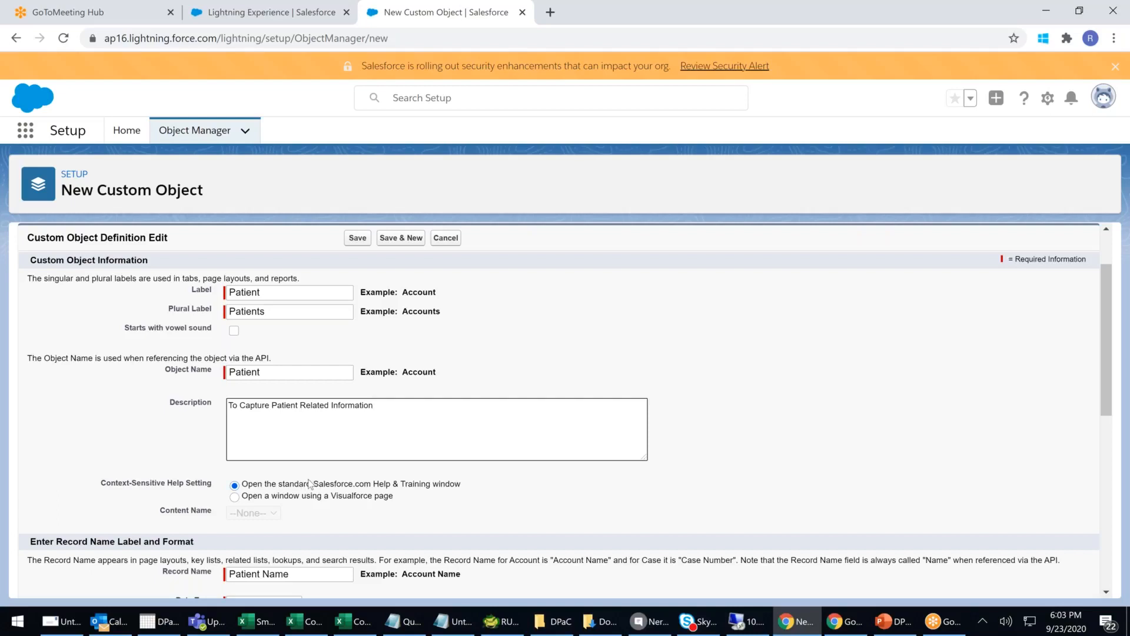
- Try the Visualforce help option, then revert to the standard Salesforce.com help window
left_click(235, 497)
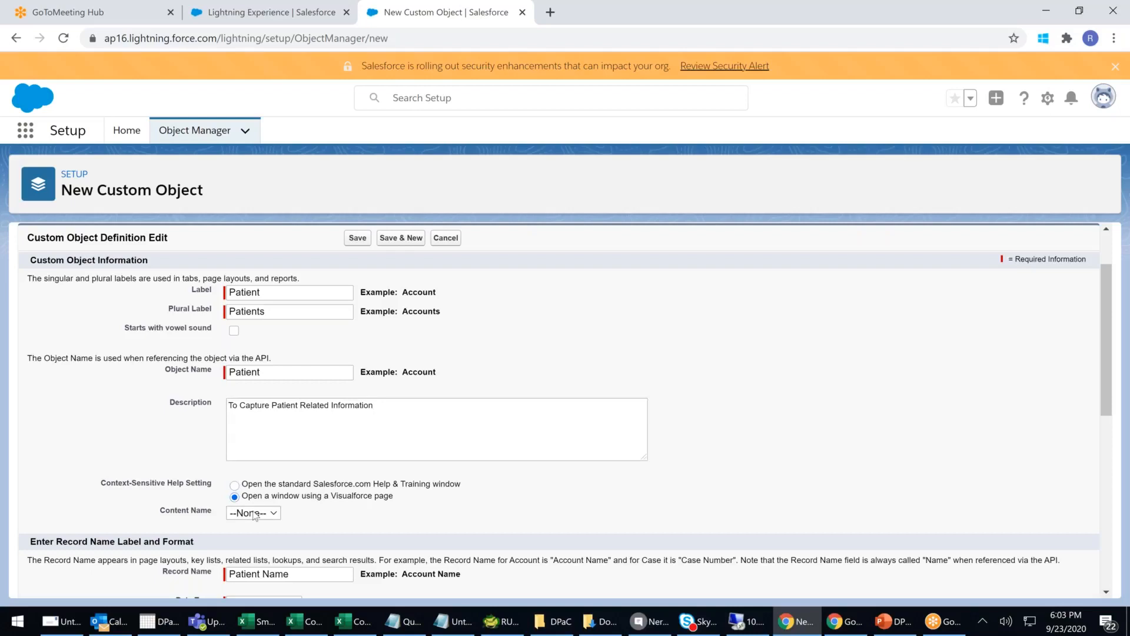
left_click(255, 514)
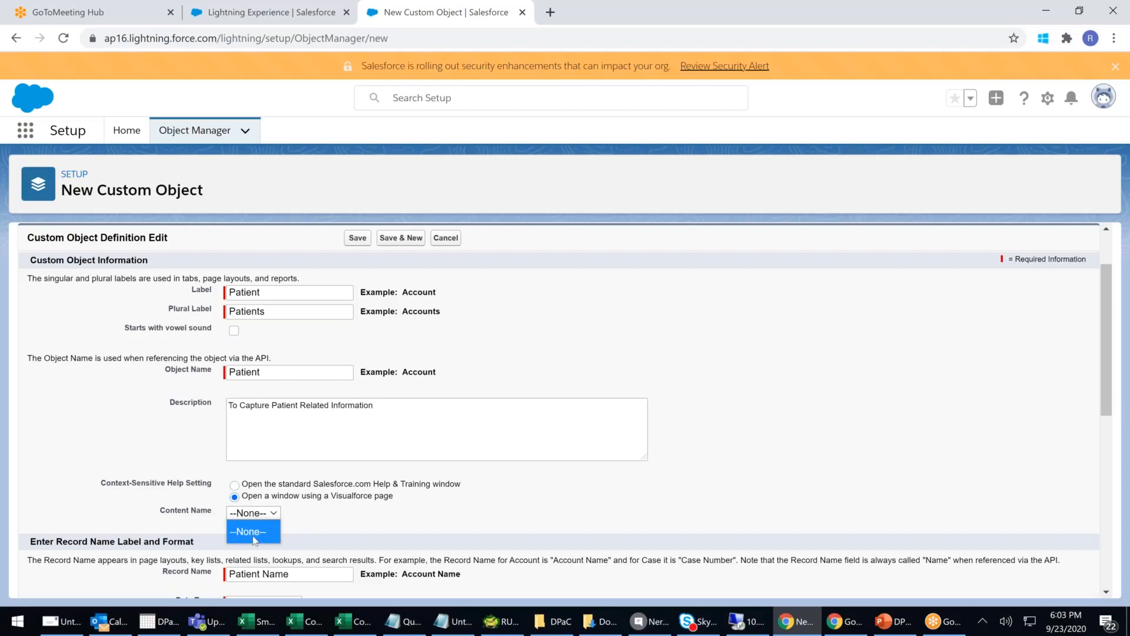
left_click(240, 488)
left_click(240, 489)
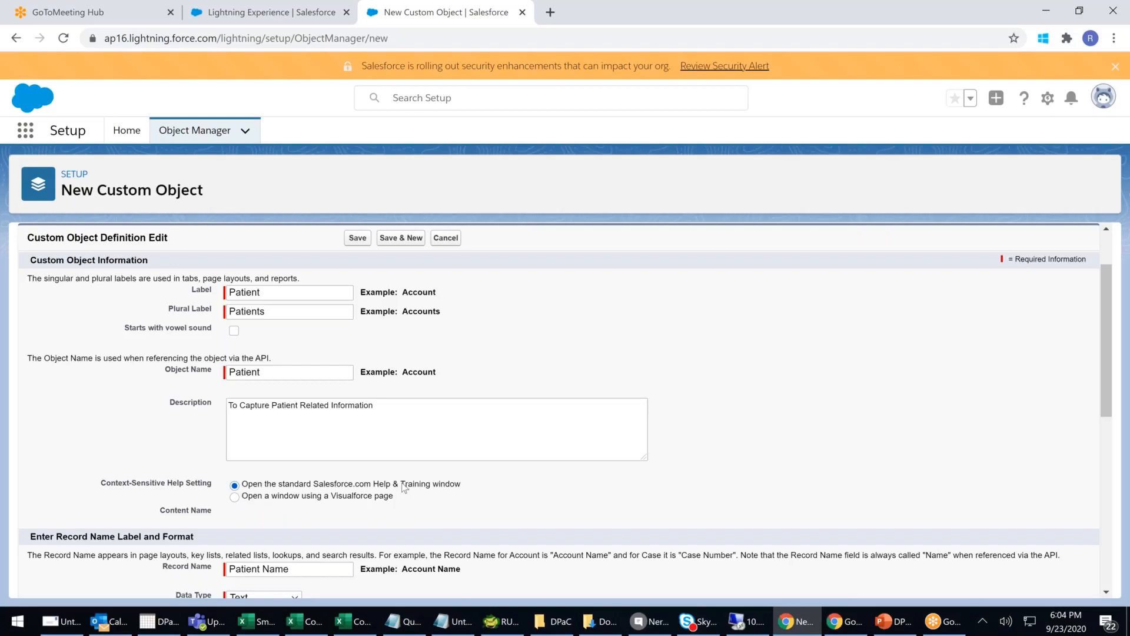
scroll(263, 413, "down", 2)
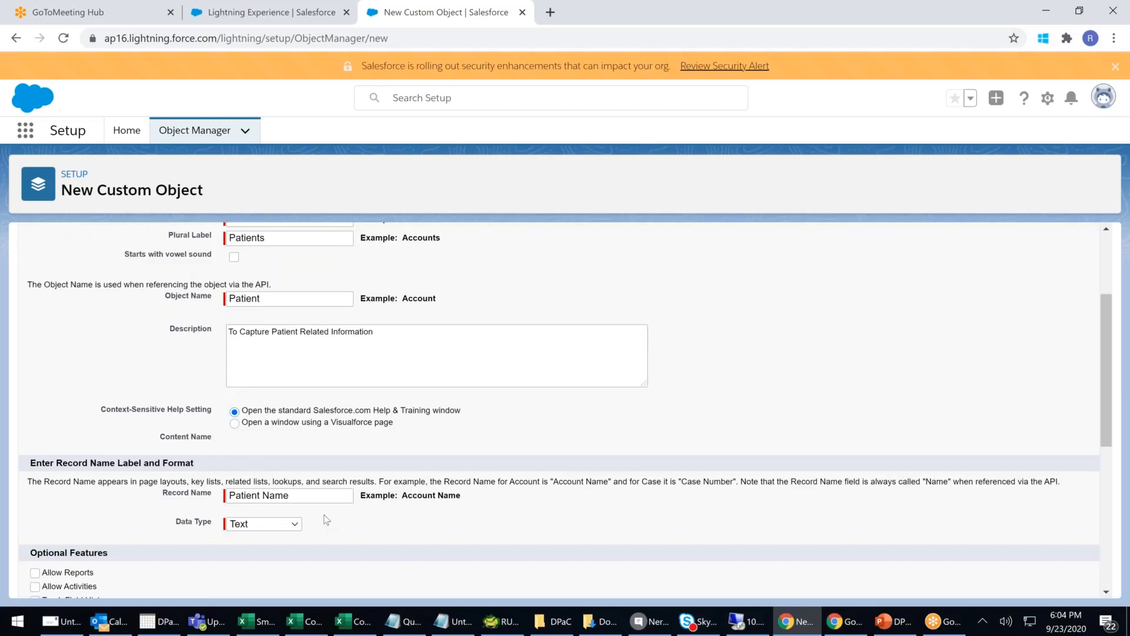
- Change Record Name from 'Patient Name' to 'Patient Reg. No.' with data type Auto Number
left_click(327, 496)
key("BackSpace")
key("BackSpace")
key("BackSpace")
key("BackSpace")
key("BackSpace")
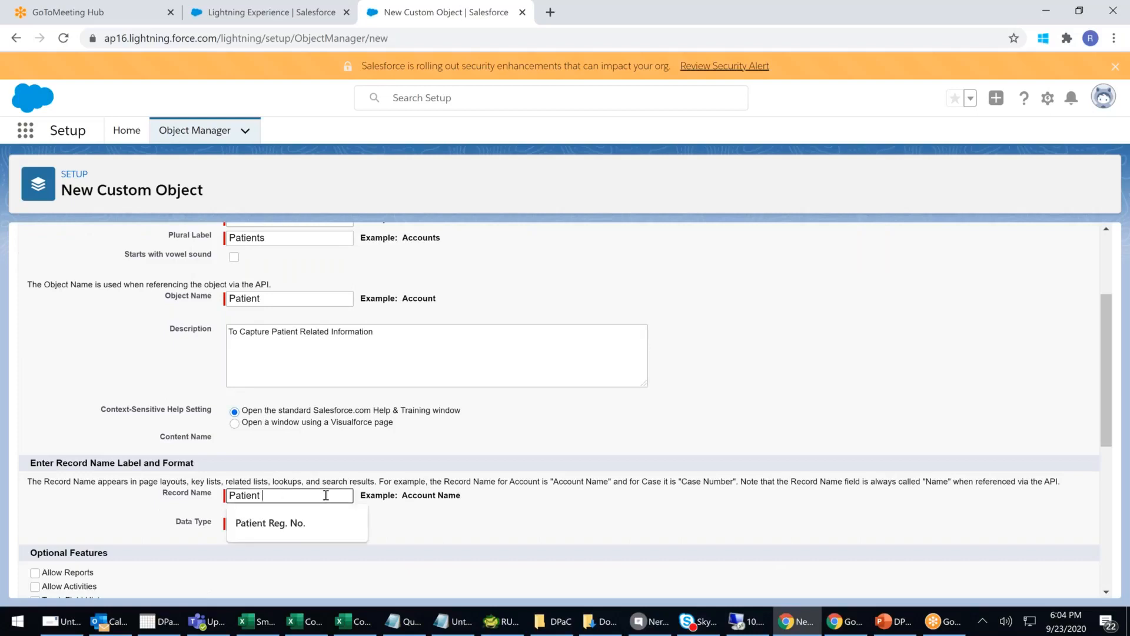
left_click(268, 521)
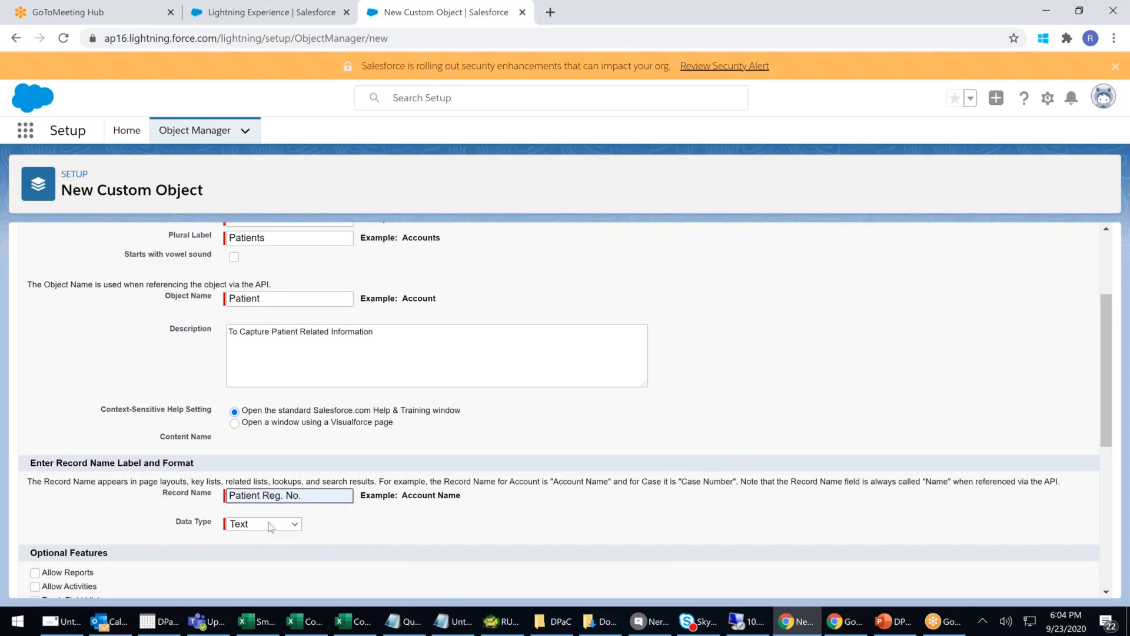
scroll(268, 521, "down", 1)
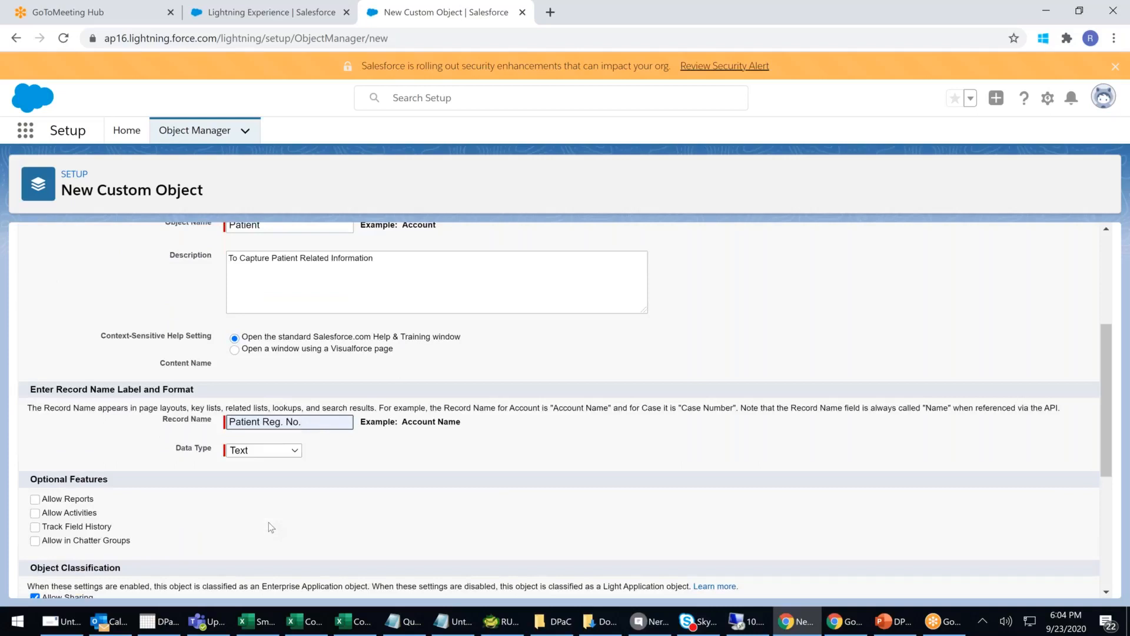
left_click(290, 451)
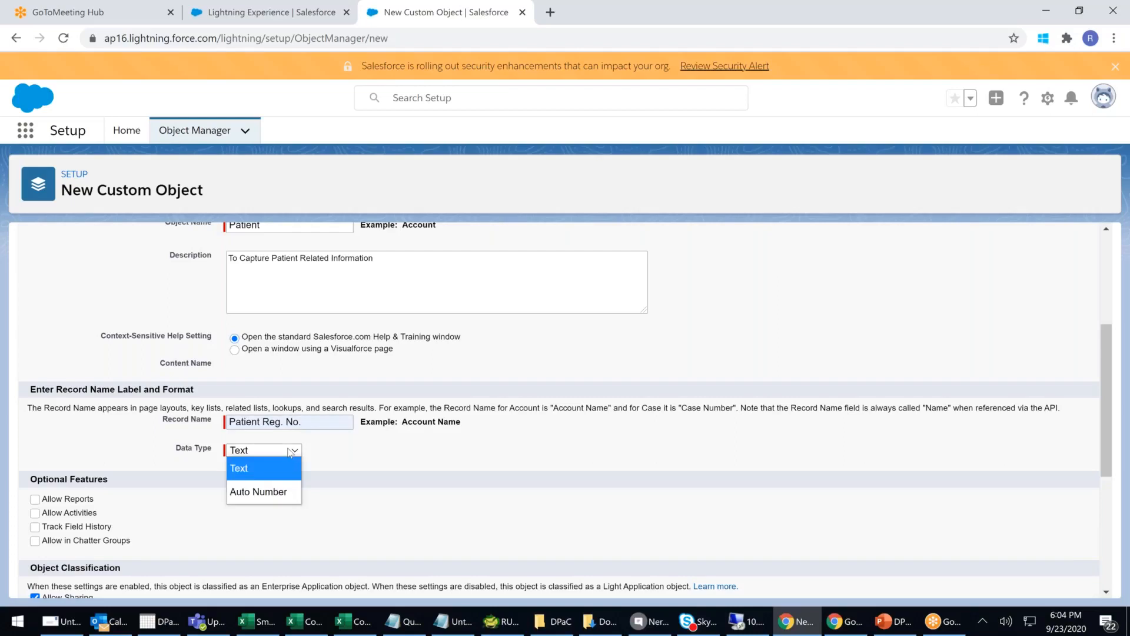
left_click(262, 491)
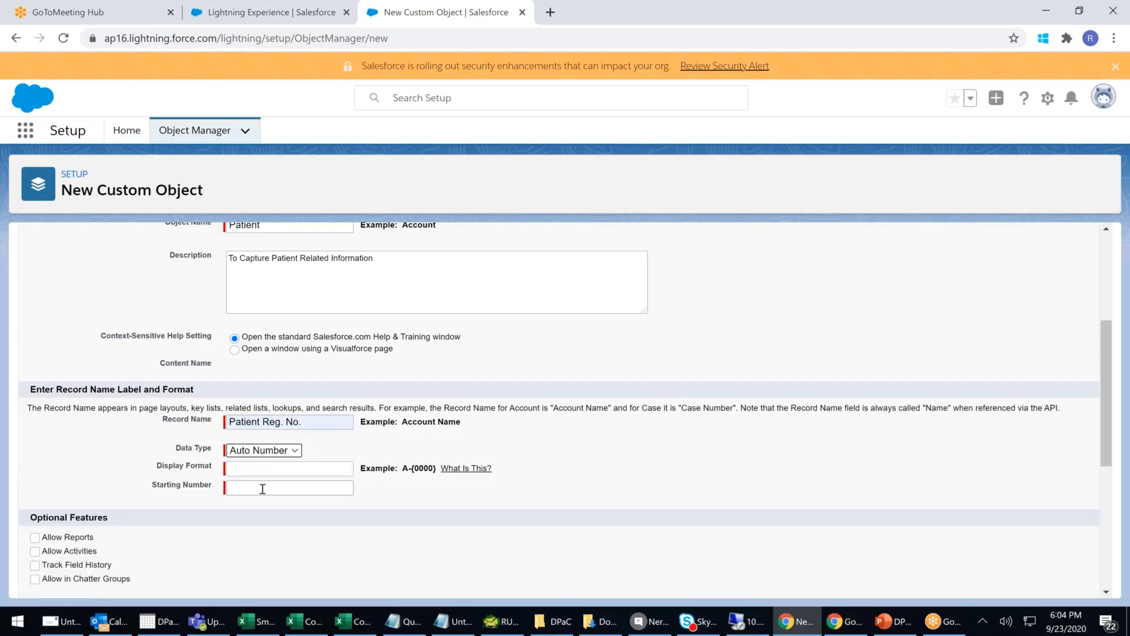
- Enter {00000} as the auto-number Display Format
left_click(268, 470)
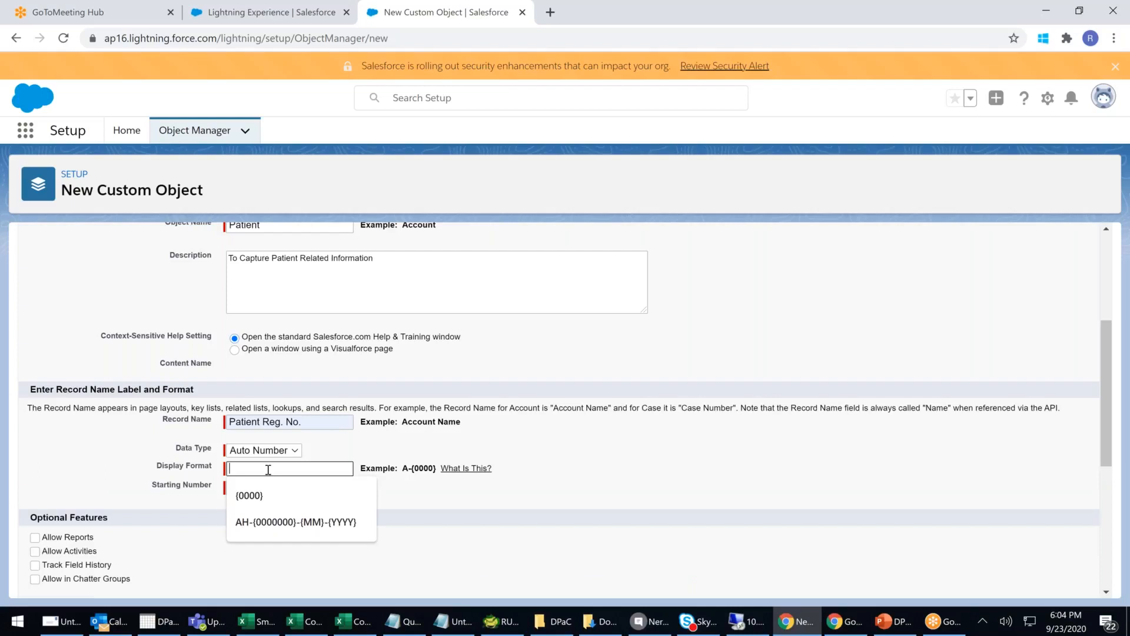
scroll(268, 469, "up", 1)
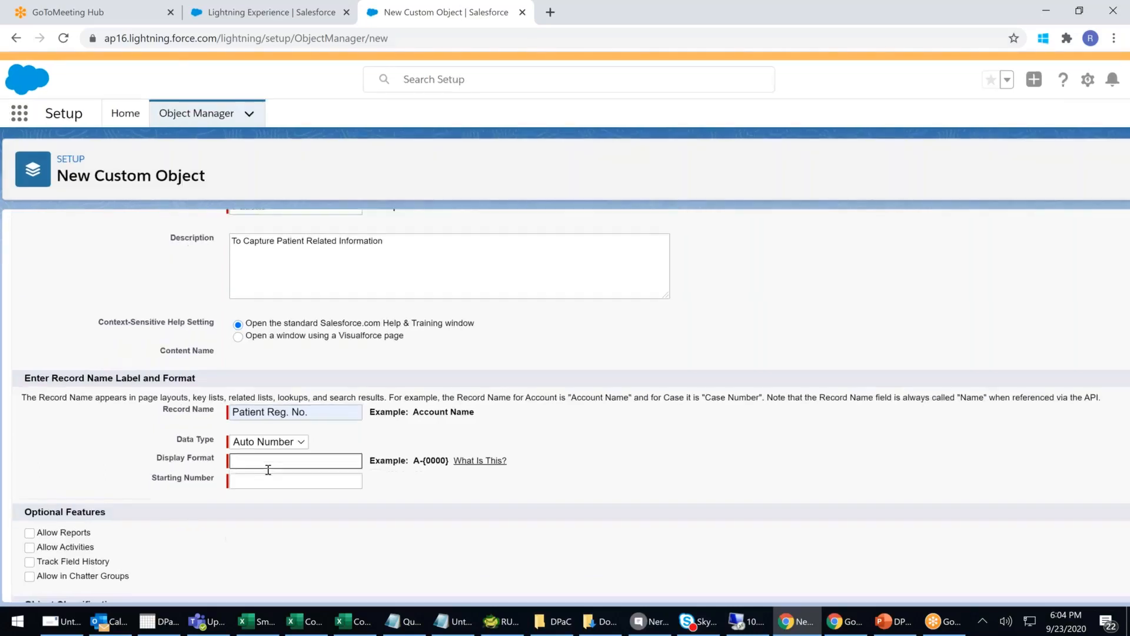
scroll(267, 470, "up", 5)
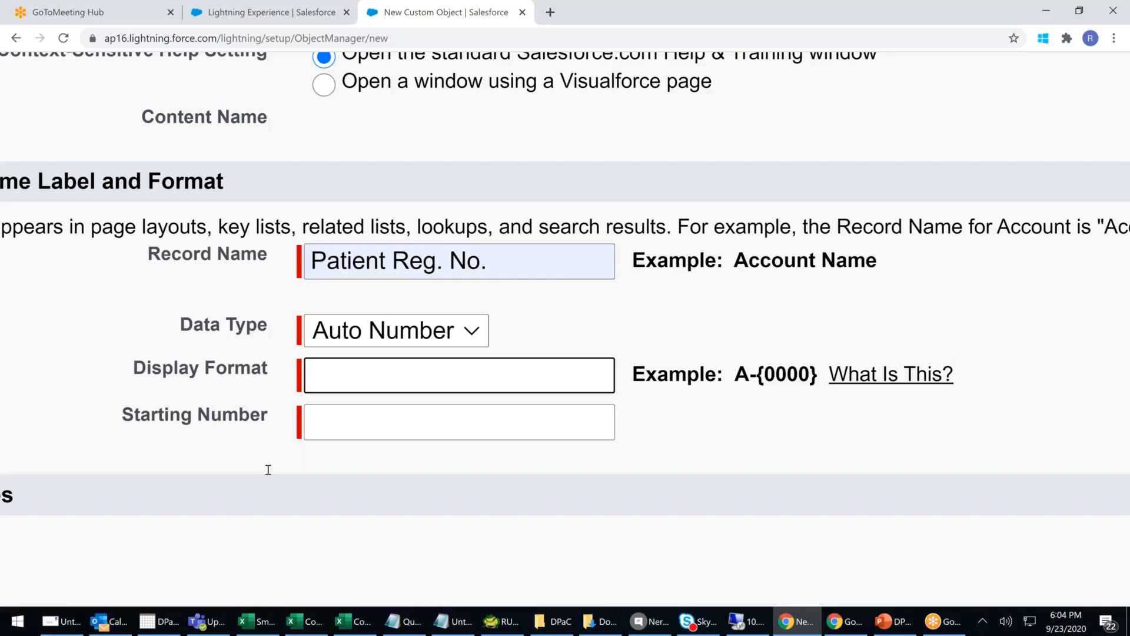
type("{}")
left_click(320, 375)
type("00000")
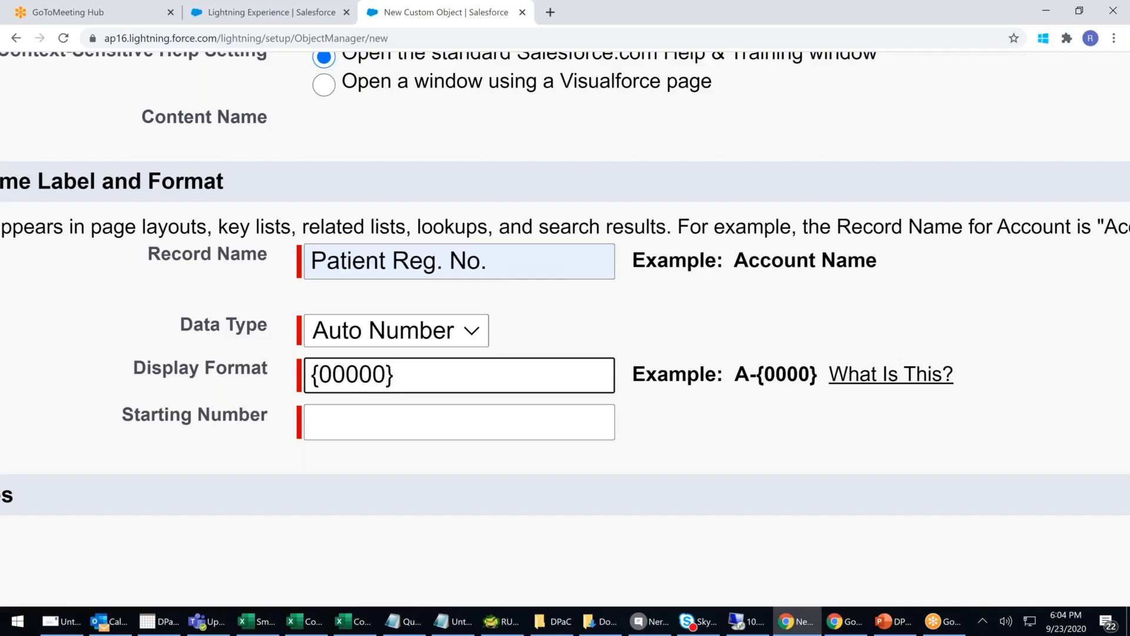
- Set the Starting Number to 00100
left_click(383, 426)
type("001000")
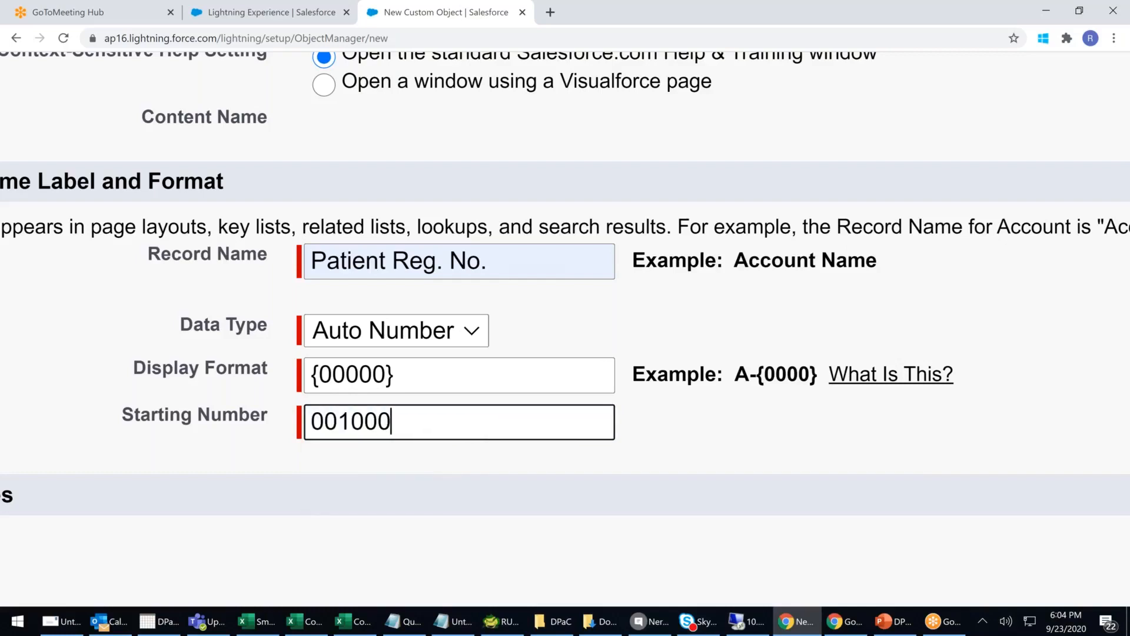
key("BackSpace")
left_click(324, 420)
type("0")
left_click(338, 420)
key("BackSpace")
left_click(402, 420)
- Prefix the Display Format with AH- so it reads AH-{00000}, then switch to Notepad
left_click(313, 369)
type("AH-")
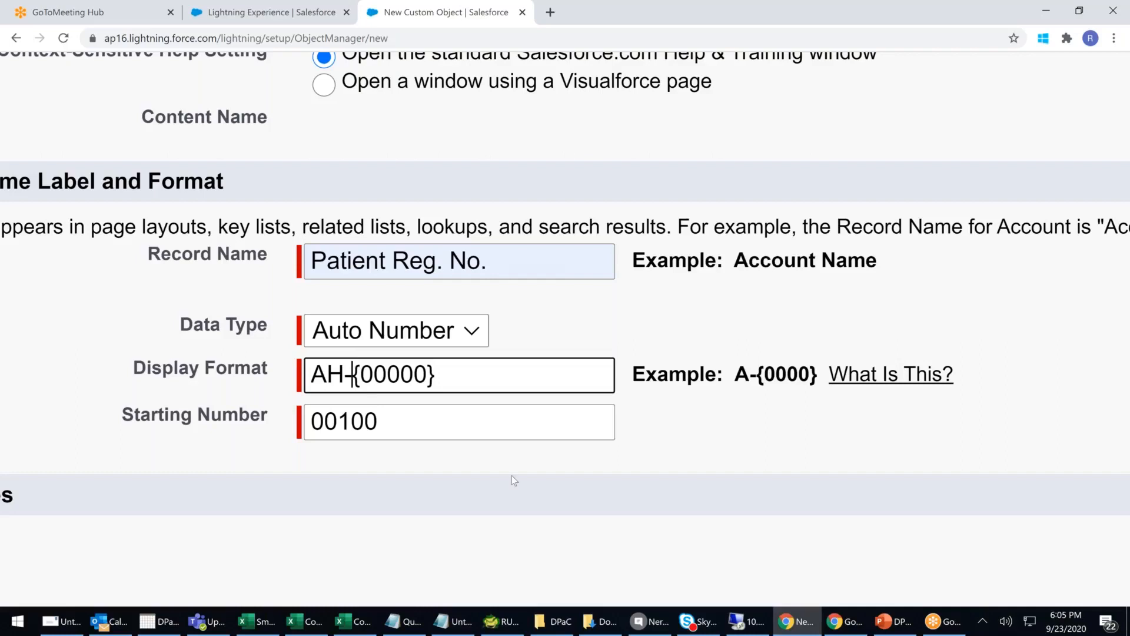
key("shift+Home")
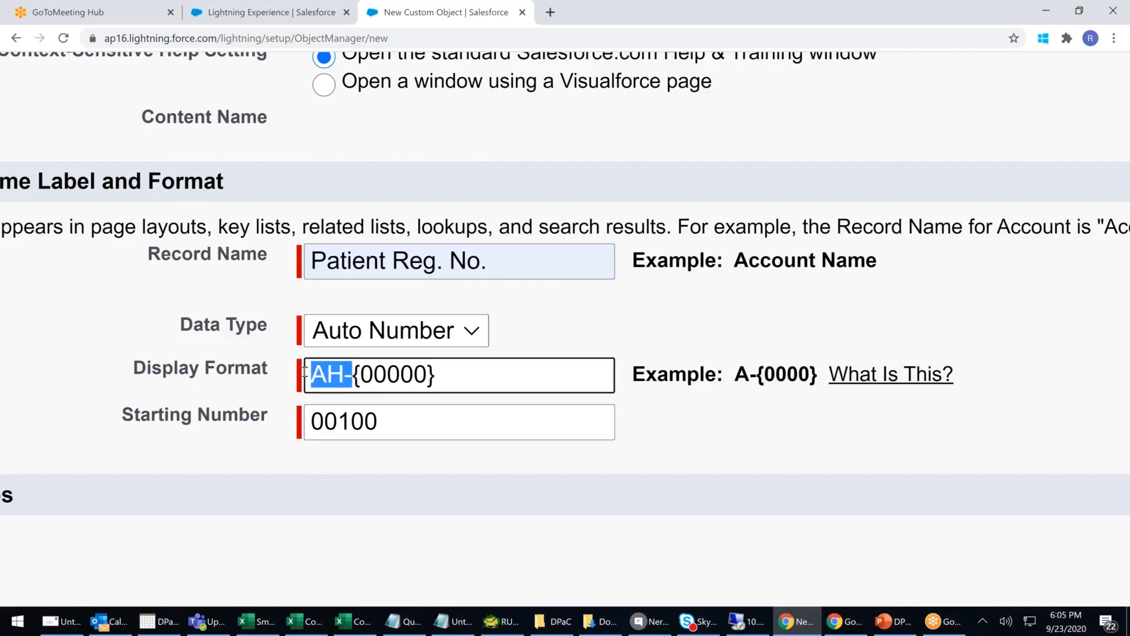
left_click(367, 382)
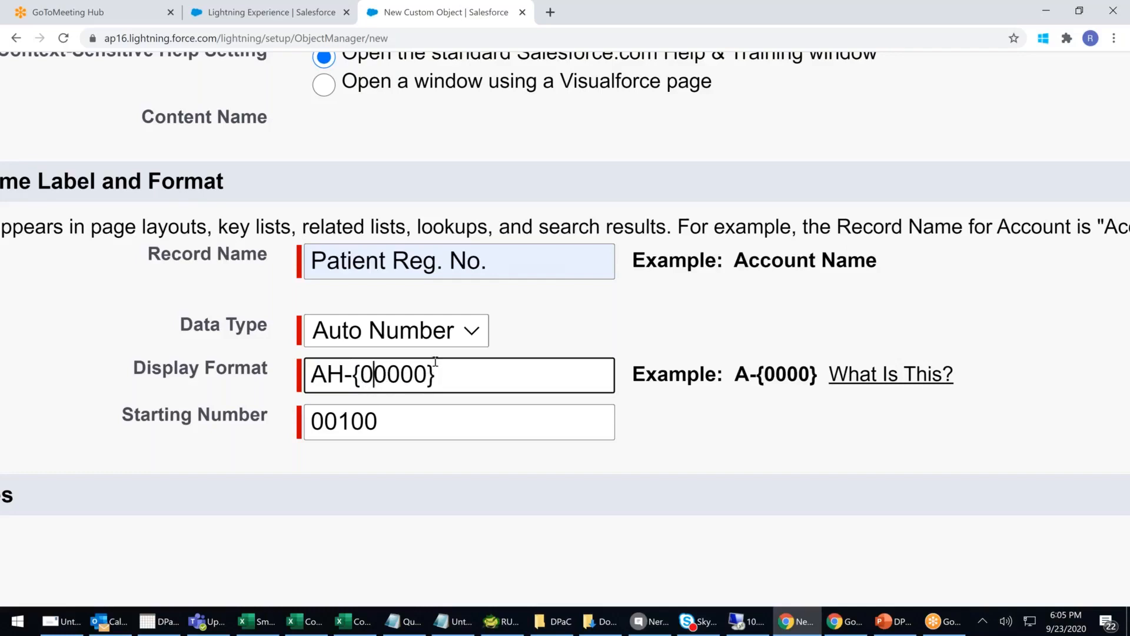
left_click(465, 625)
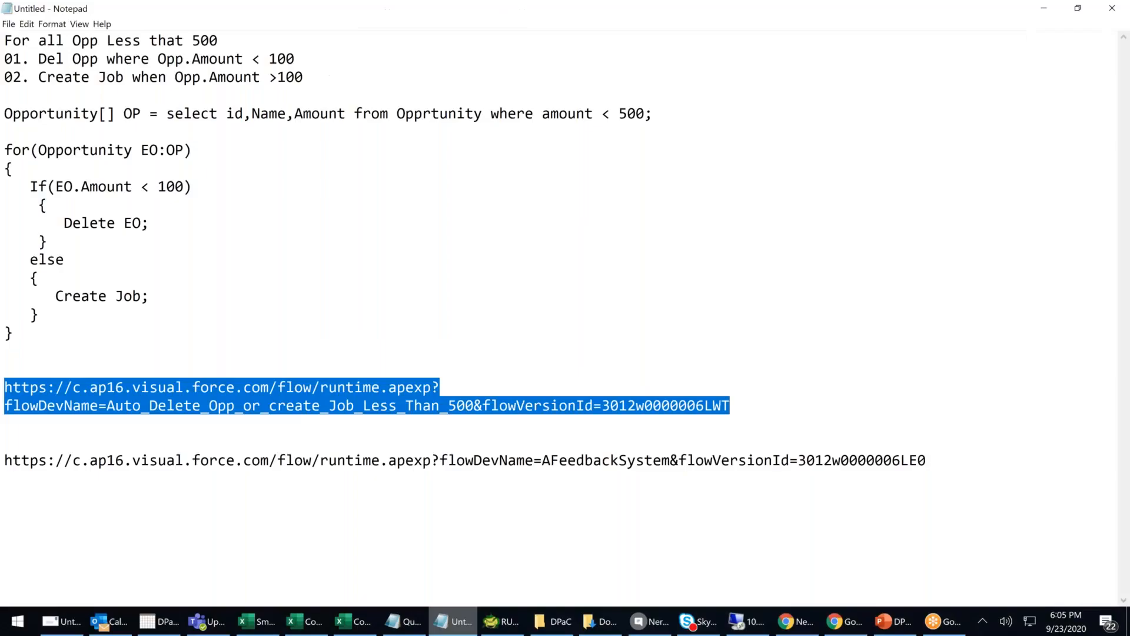
- Delete the old notes in Notepad
left_click(655, 494)
left_click(1001, 462)
key("shift+Up")
key("shift+Up")
key("shift+Up")
key("shift+Up")
key("shift+Up")
key("shift+Up")
key("shift+Up")
key("shift+Up")
key("shift+Up")
key("shift+Up")
key("shift+Up")
key("shift+Up")
key("shift+Up")
key("shift+Up")
key("shift+Up")
key("shift+Up")
key("shift+Up")
key("shift+Up")
key("shift+Up")
key("shift+Up")
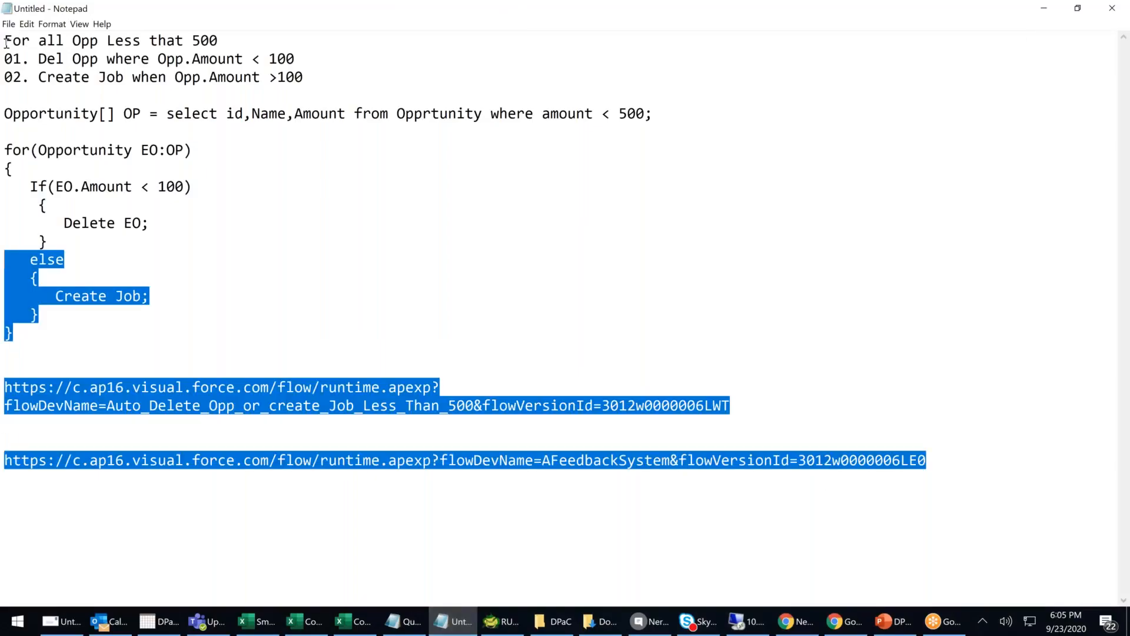
key("BackSpace")
- Type sample numbers AH-00100, AH-00101 and AH-00102 on separate lines
type("ah")
key("BackSpace")
key("BackSpace")
type("AH")
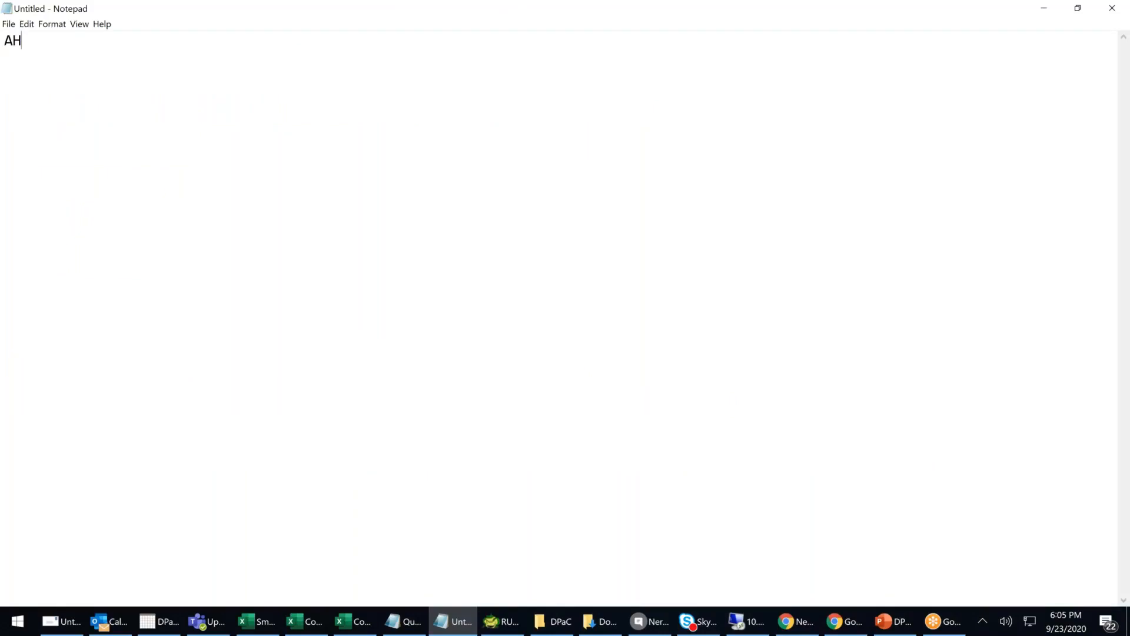
type("-01")
key("BackSpace")
type("0100")
key("Return")
type("AH-00101")
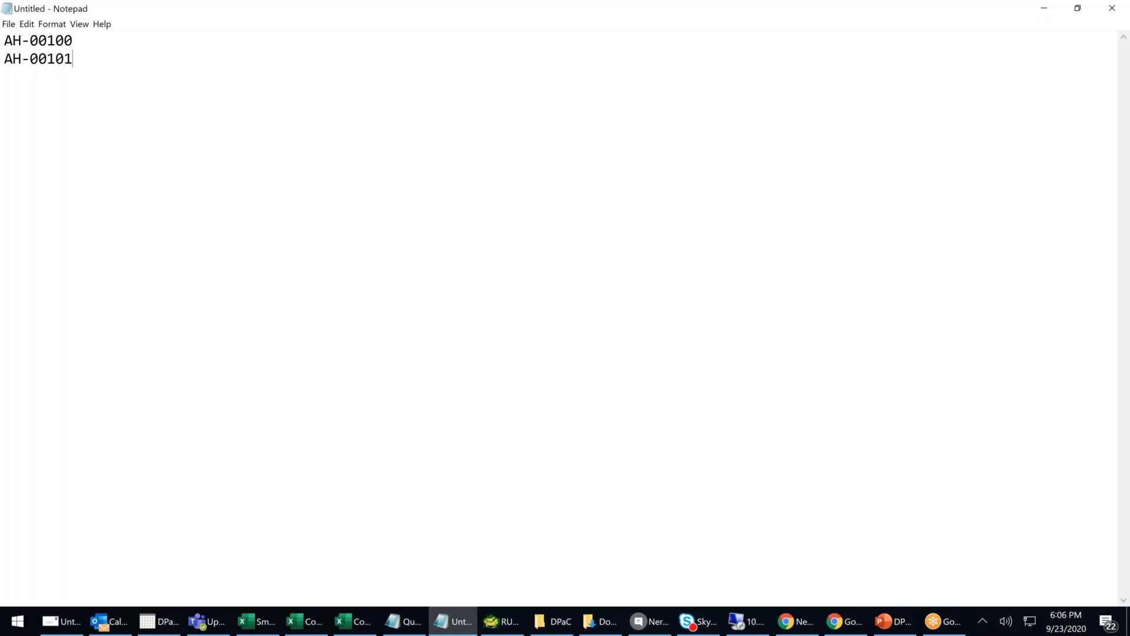
key("Return")
type("AH-00102")
- Shrink and move Notepad beside the Salesforce format fields, back at the Display Format
left_click_drag(862, 12, 1128, 314)
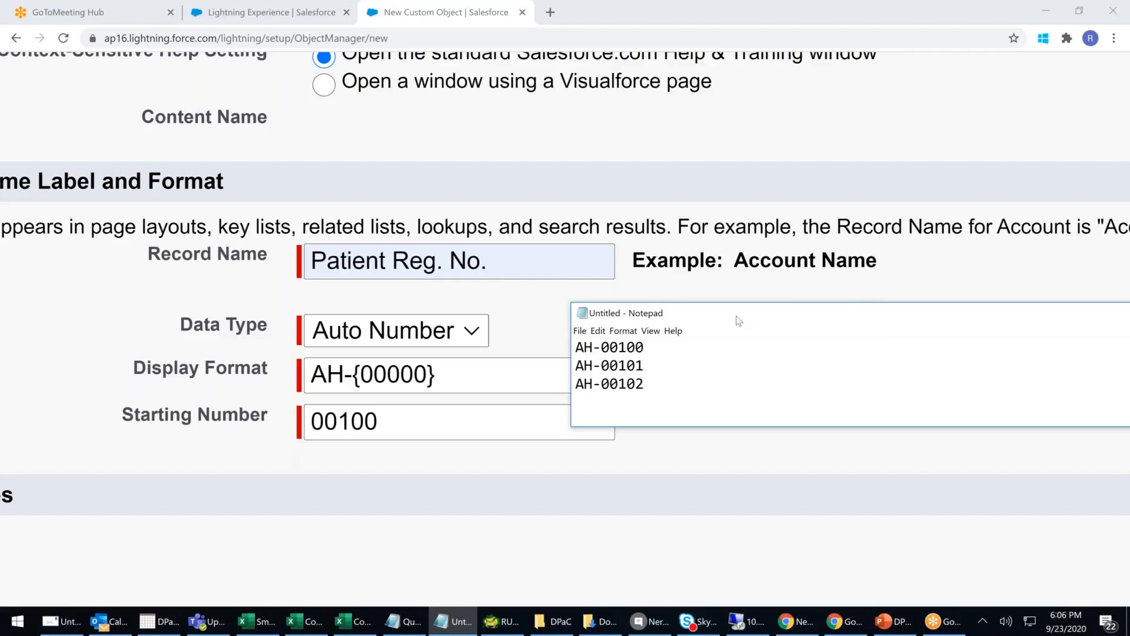
left_click_drag(737, 316, 761, 362)
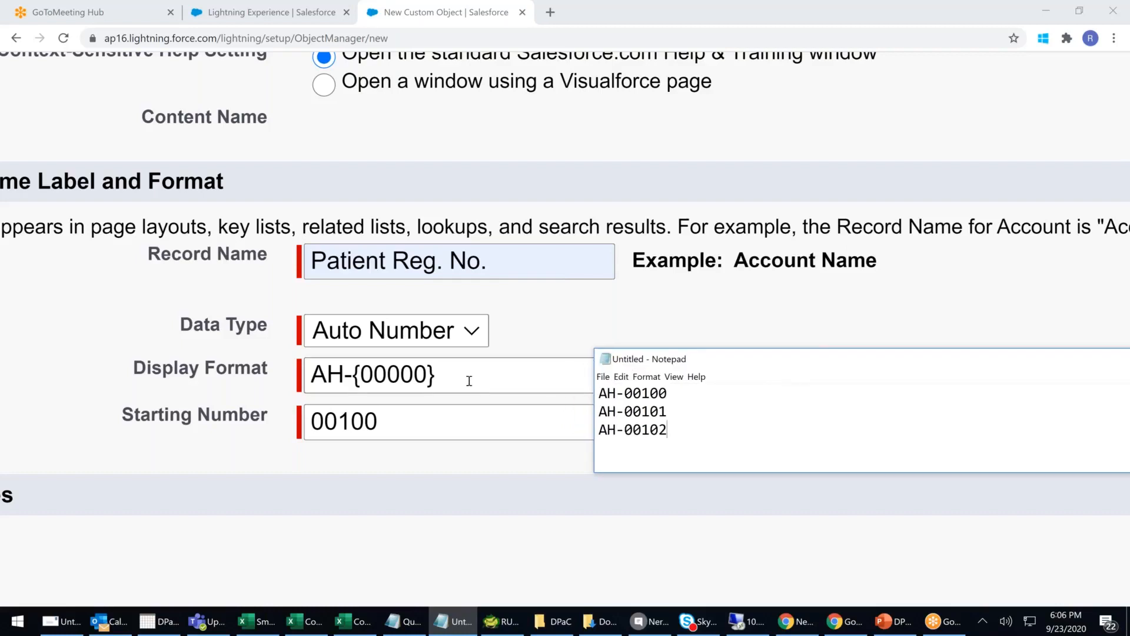
left_click(487, 375)
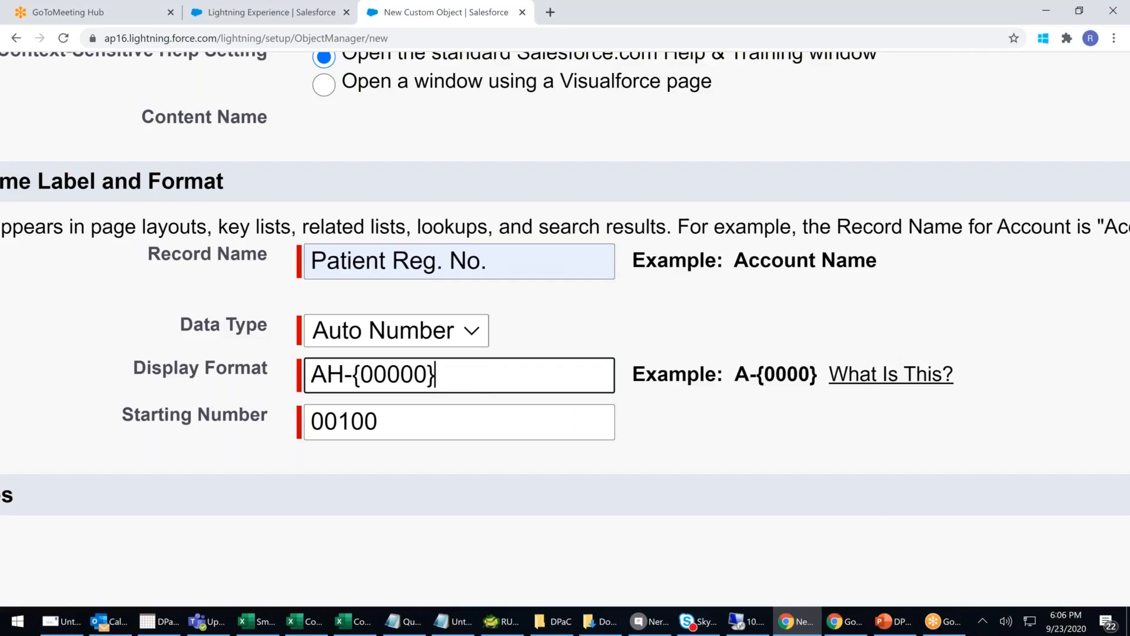
- Append {MM}{YYYY} so the Display Format reads AH-{00000}{MM}{YYYY}, then return to Notepad
type("{}")
key("Left")
type("mm")
key("BackSpace")
key("BackSpace")
type("MM")
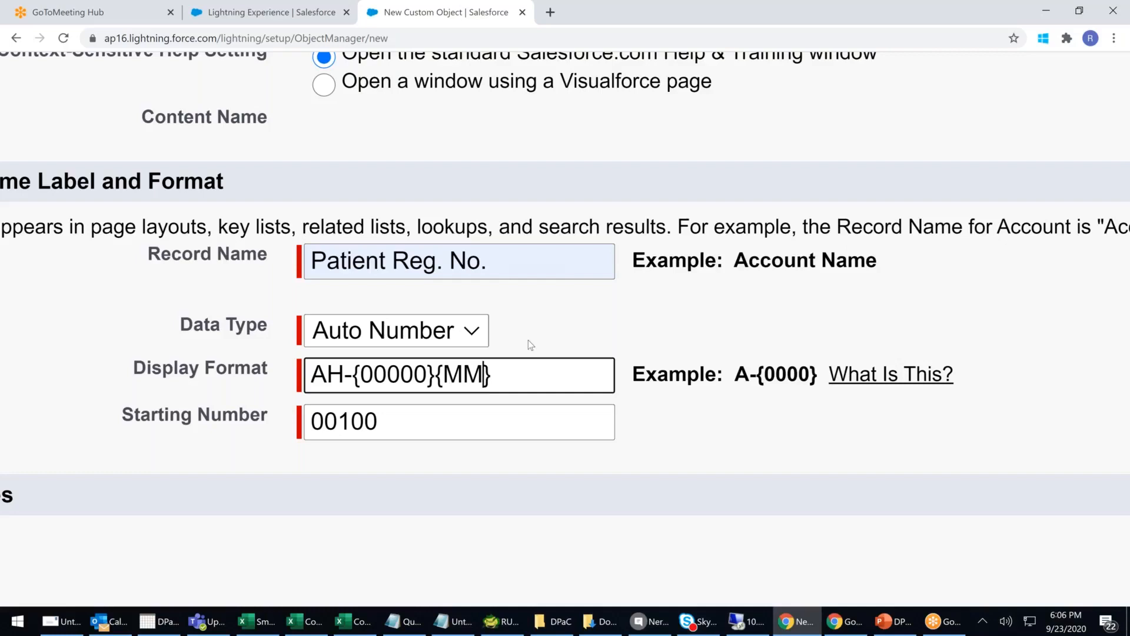
left_click(502, 381)
type("{}")
key("Left")
type("YYYY")
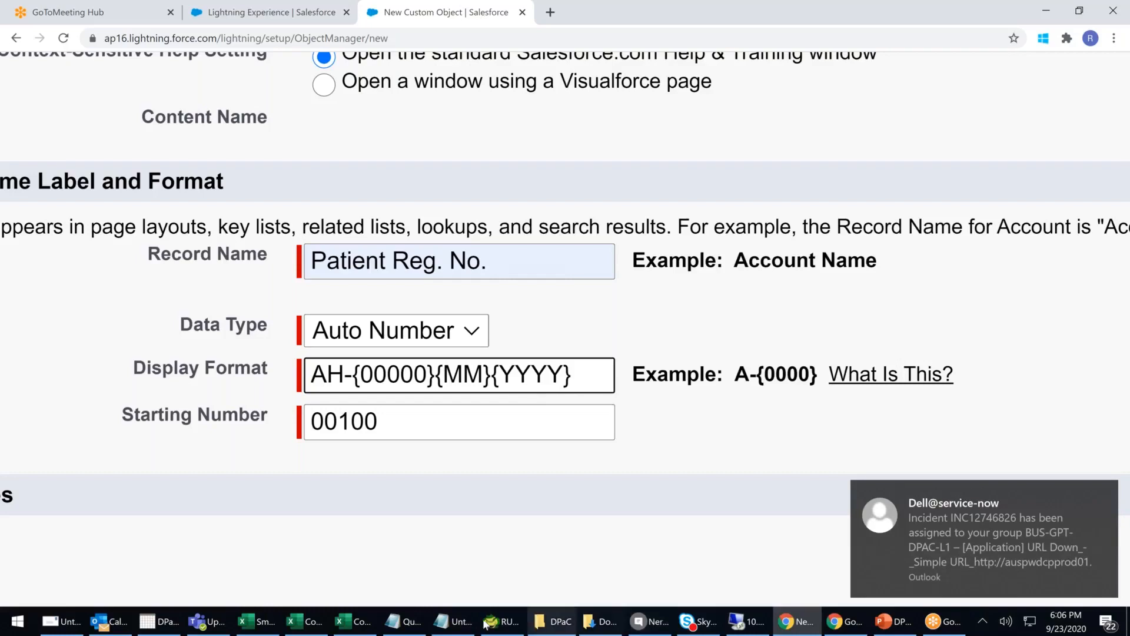
left_click(451, 621)
key("Up")
key("Up")
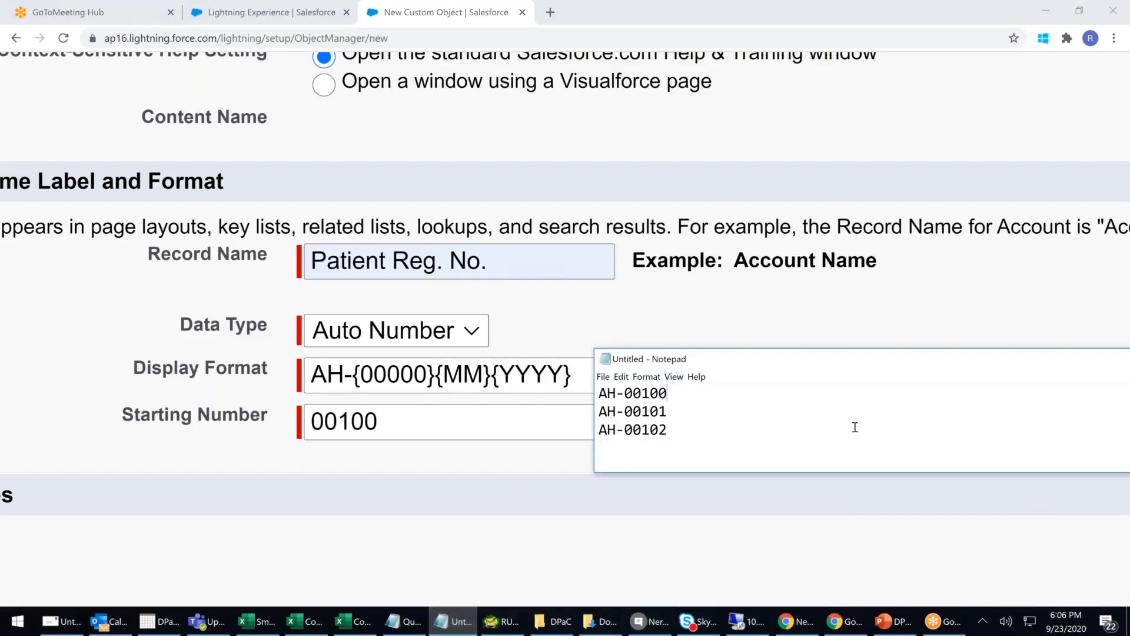
type("092020")
left_click(690, 408)
type("0920")
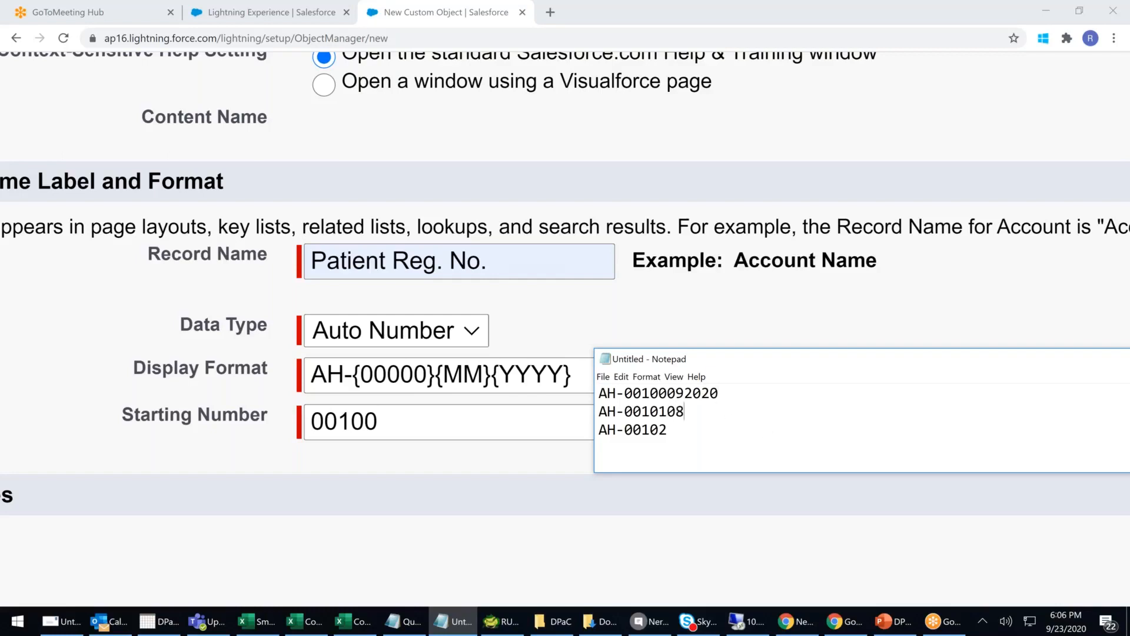
type("20 AH-00")
type("10210")
type("2020")
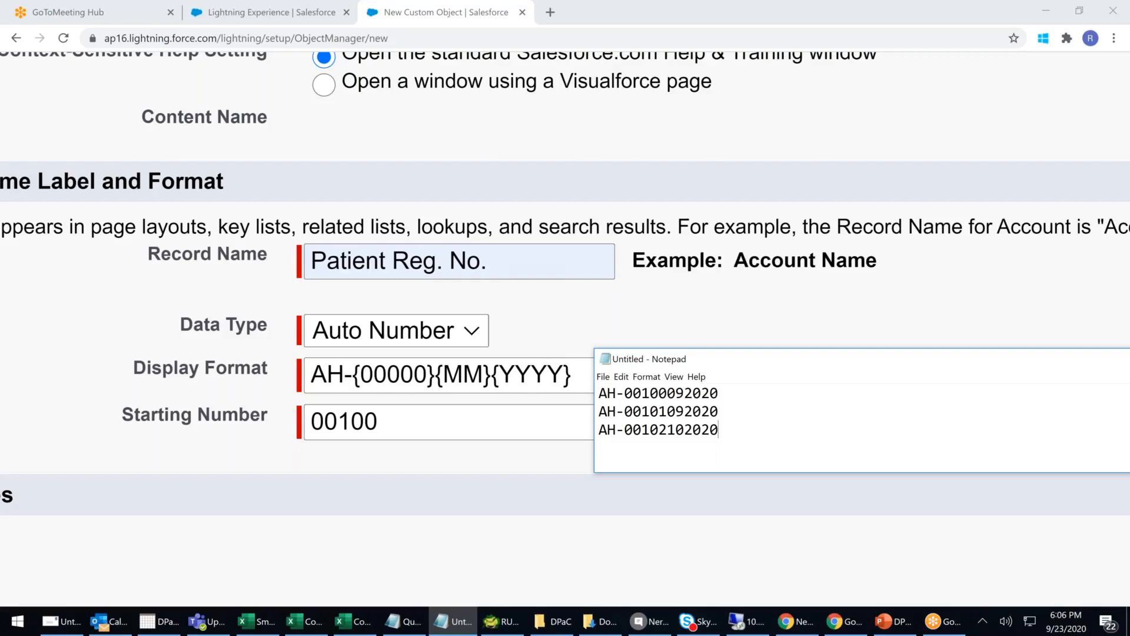
mouse_move(668, 428)
left_mouse_down()
mouse_move(652, 429)
mouse_move(687, 429)
left_mouse_up()
left_click(685, 429)
double_click(473, 374)
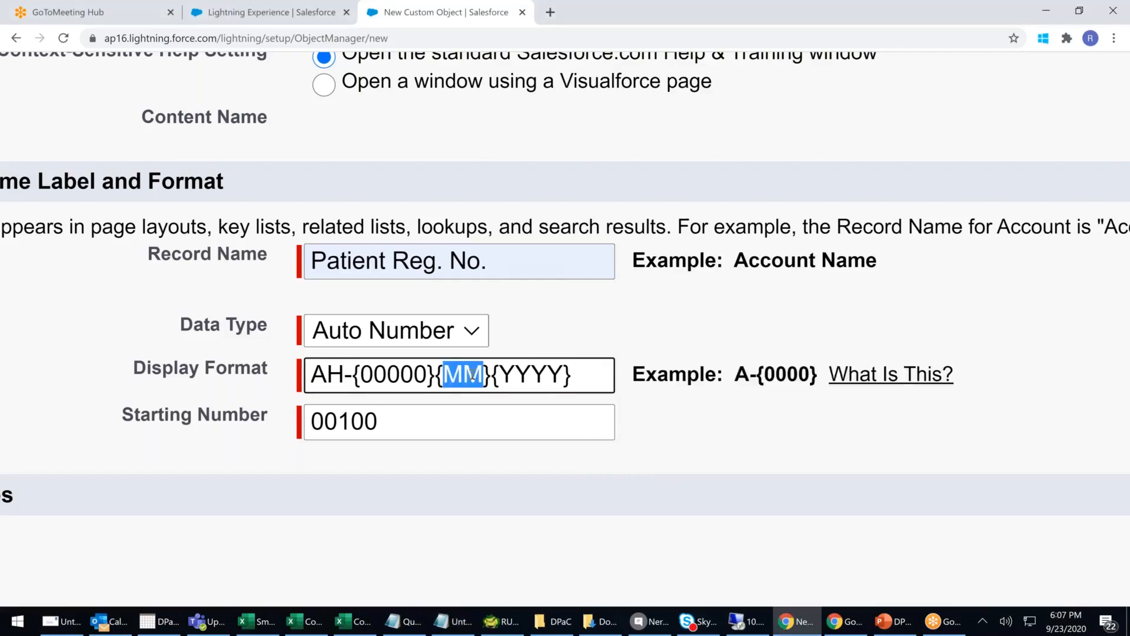
left_click(548, 374)
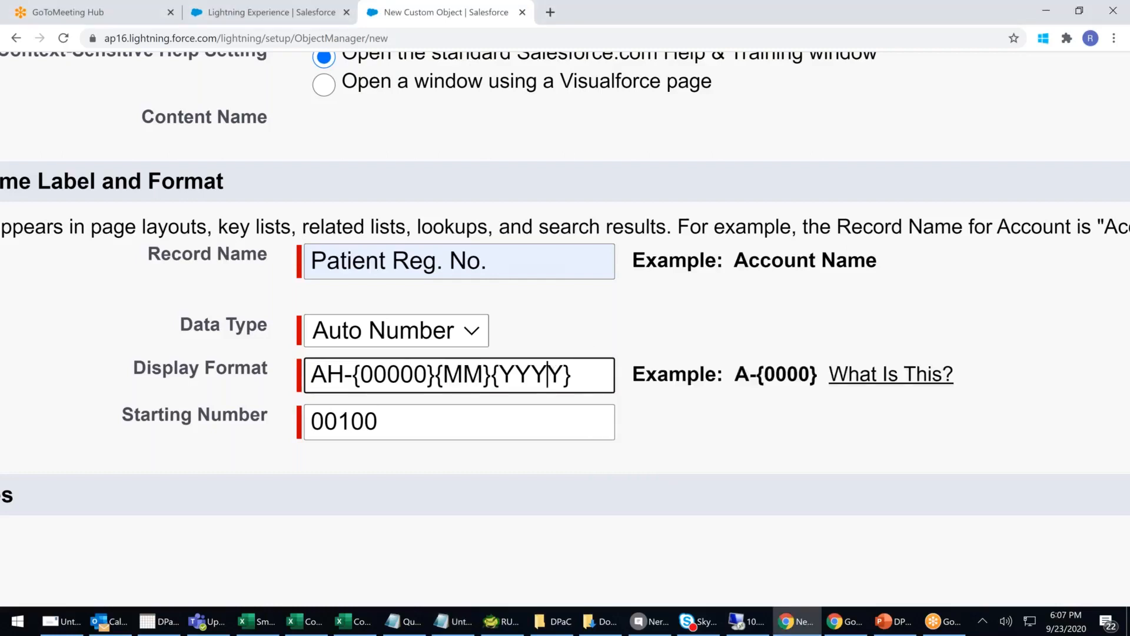
left_click(465, 623)
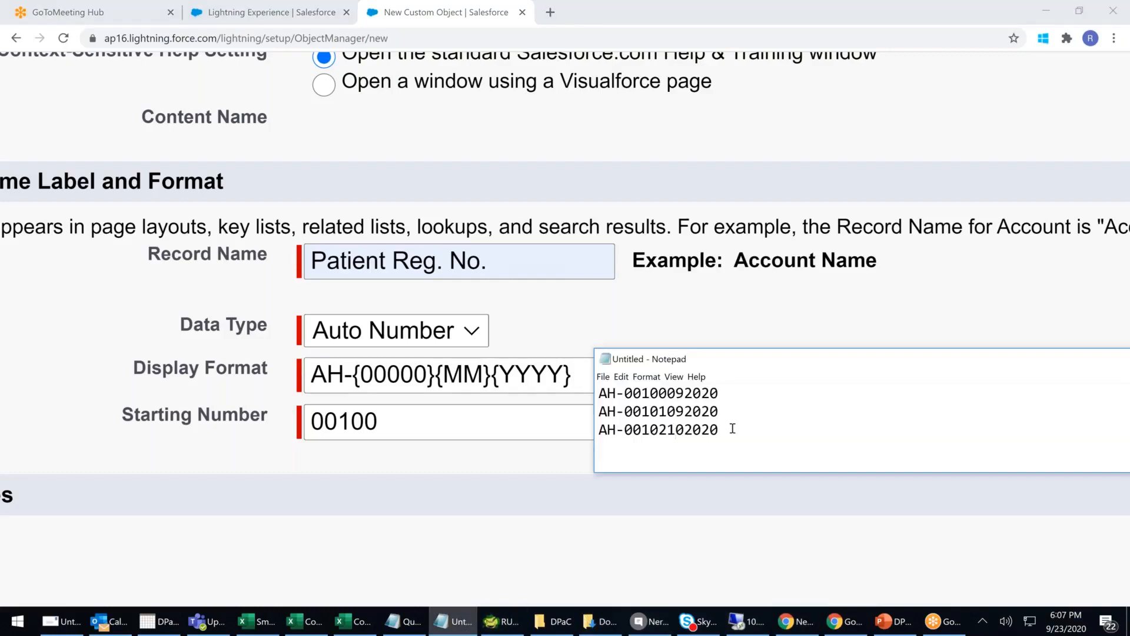
key("Return")
type("AH-000102")
key("BackSpace")
type("3012021")
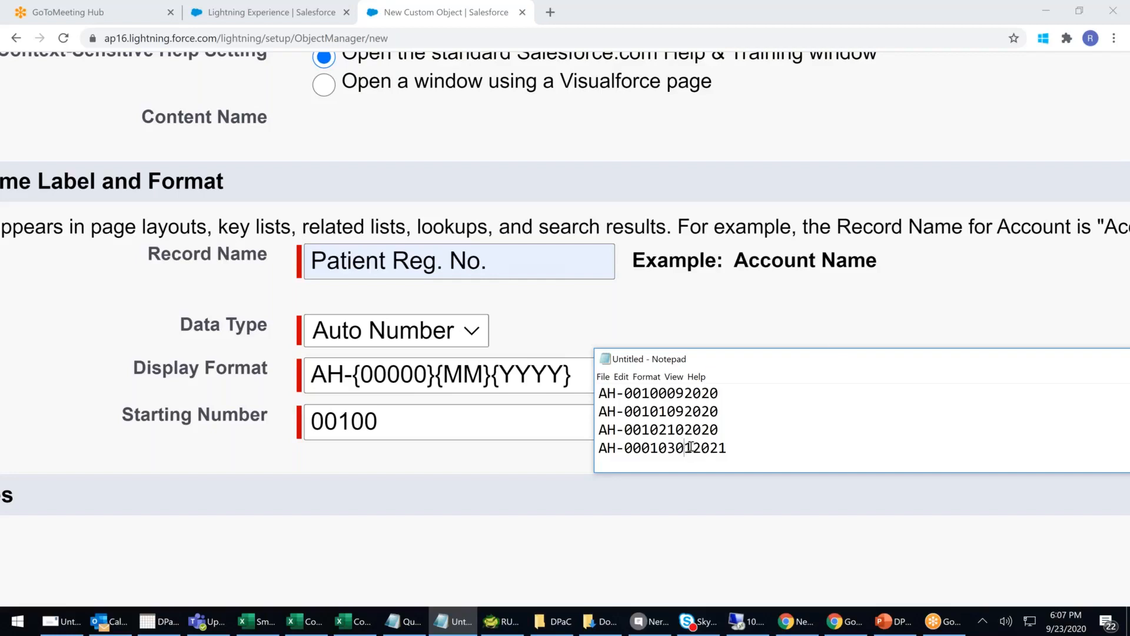
left_click_drag(692, 448, 675, 447)
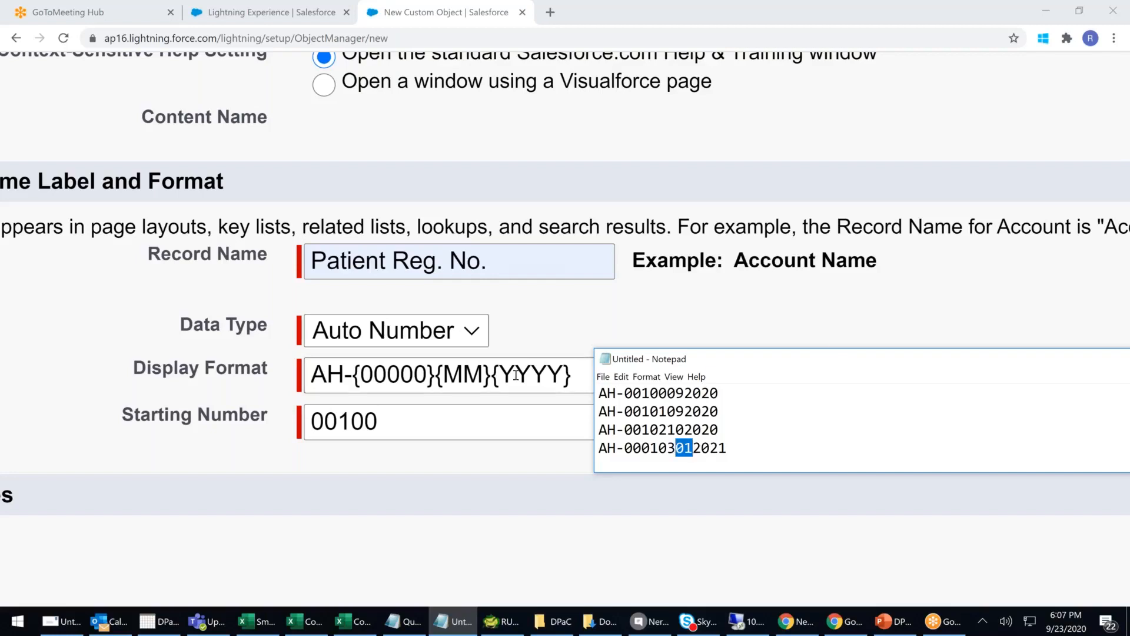
- Insert hyphens after {00000} and {MM} so the format reads AH-{00000}-{MM}-{YYYY}
left_click(571, 369)
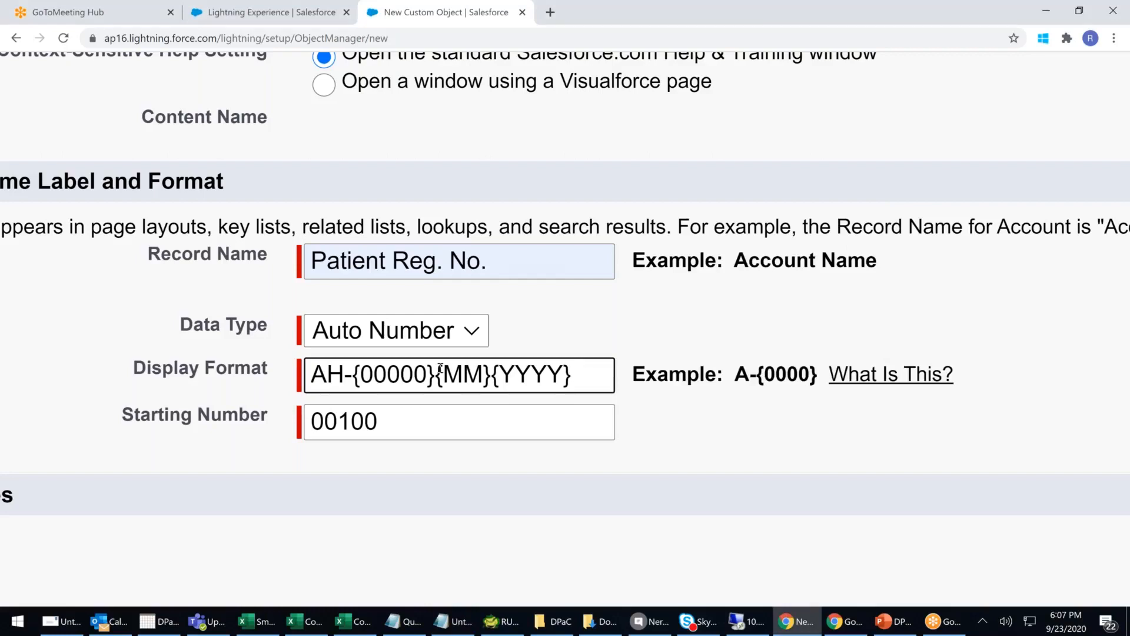
left_click(439, 372)
type("-")
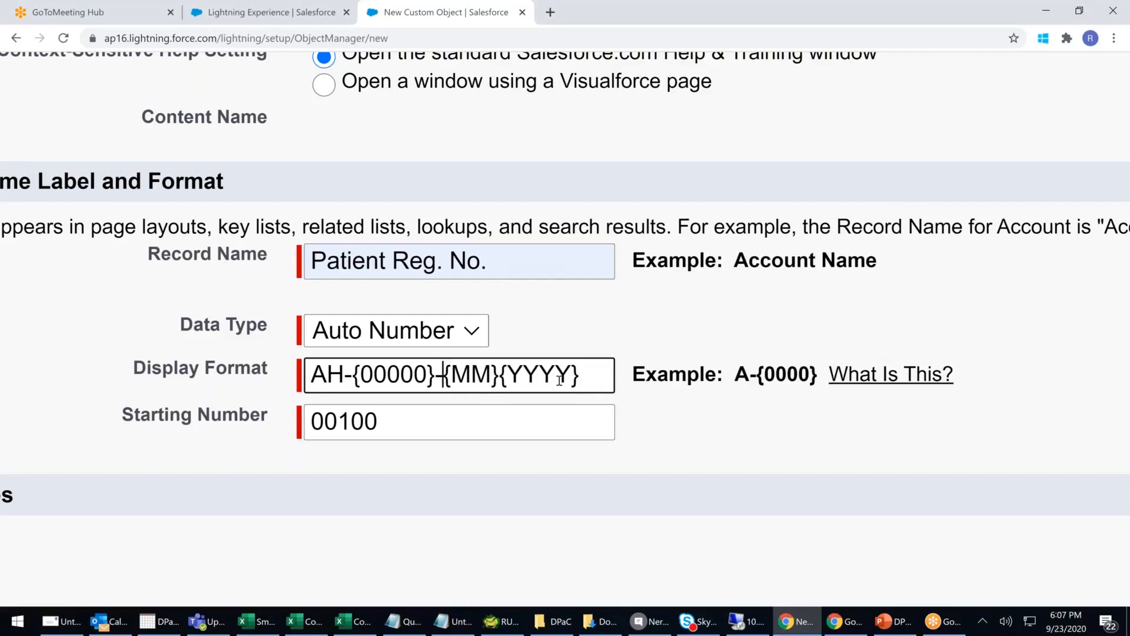
left_click(499, 375)
type("-")
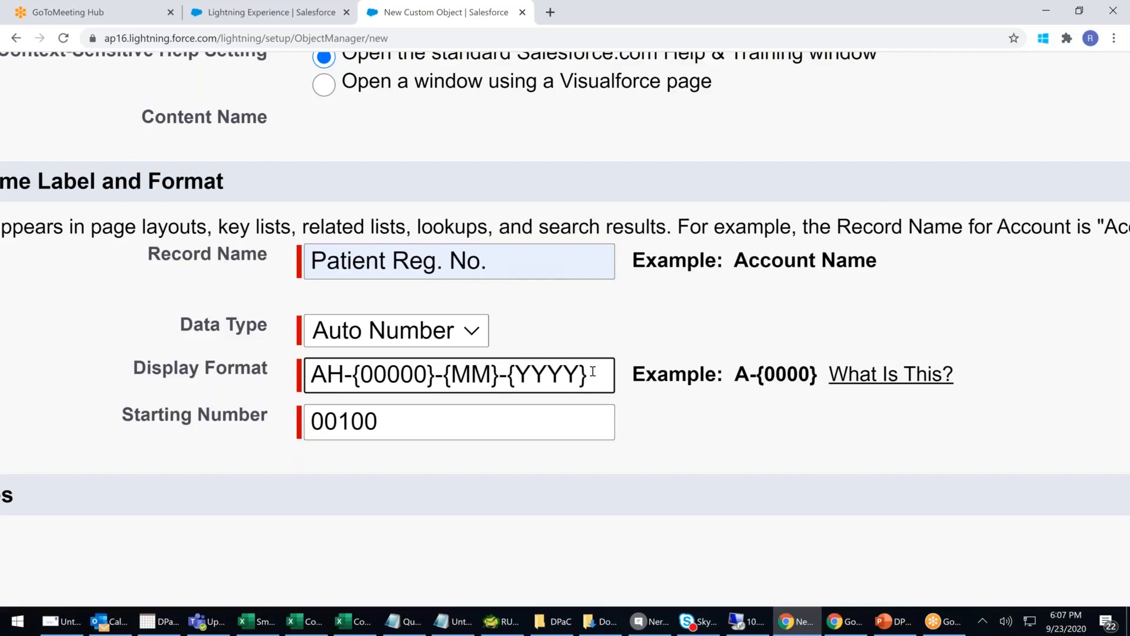
left_click(471, 618)
left_click(677, 392)
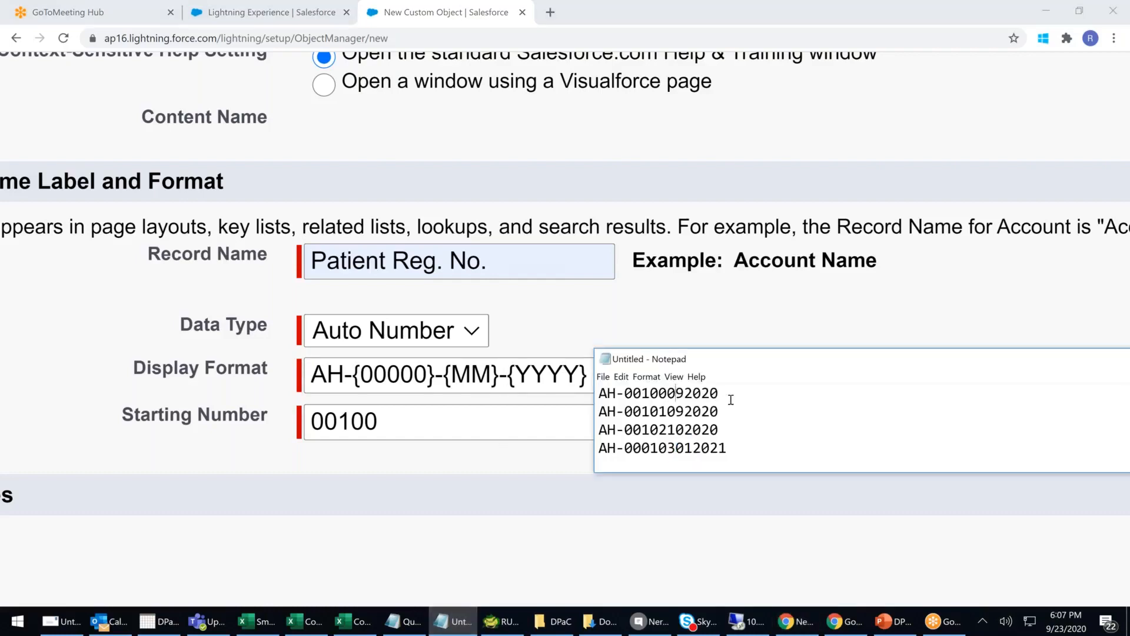
type("-")
key("BackSpace")
left_click(671, 392)
type("-")
left_click(693, 393)
type("-")
left_click(676, 411)
type("-")
key("Down")
type("-")
key("Down")
key("Left")
key("Left")
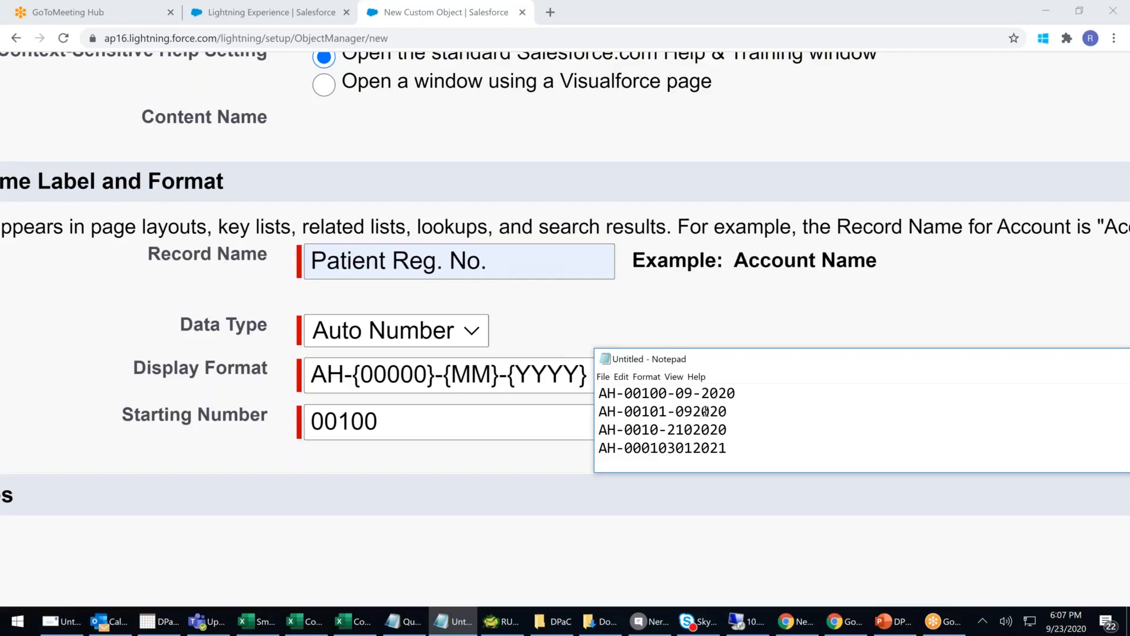
key("BackSpace")
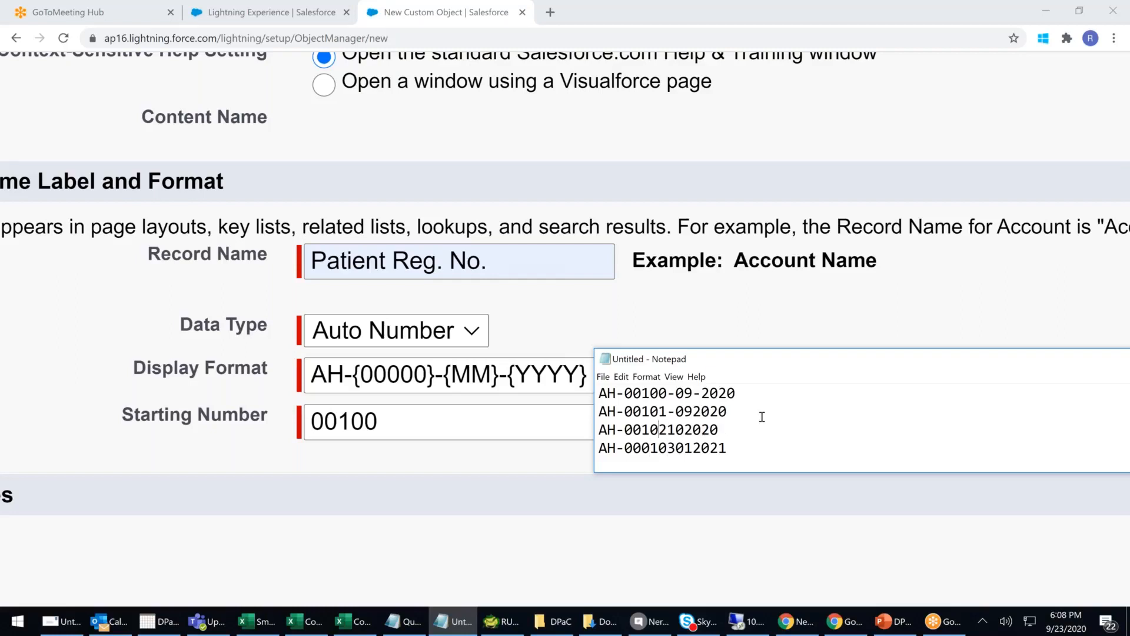
key("Right")
type("-")
key("BackSpace")
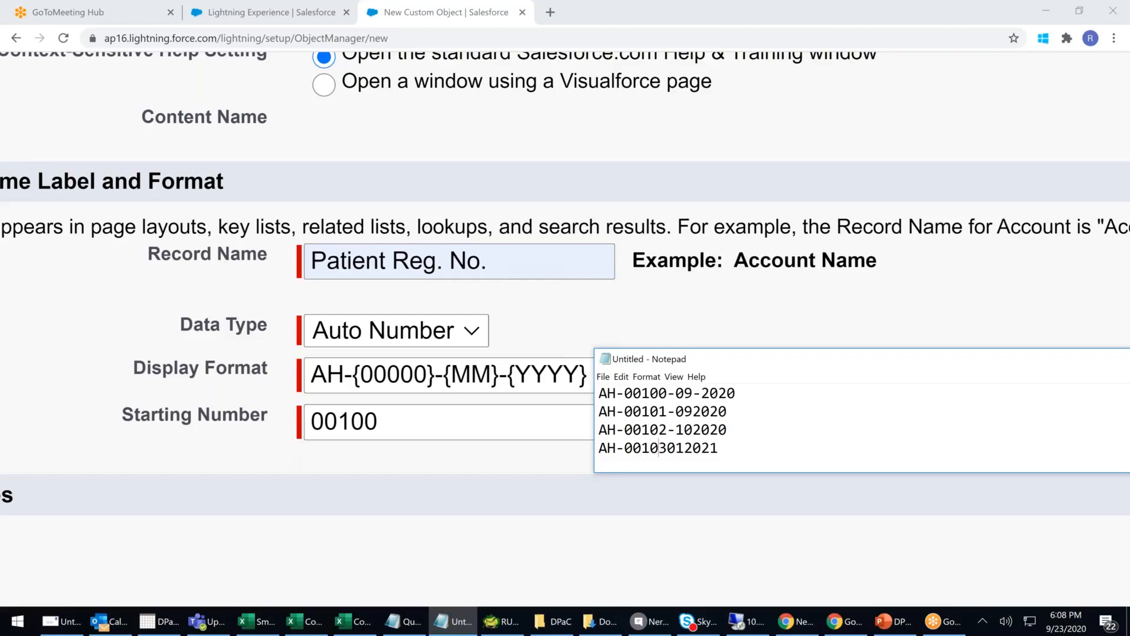
type("-")
type("-")
type("-")
key("Up")
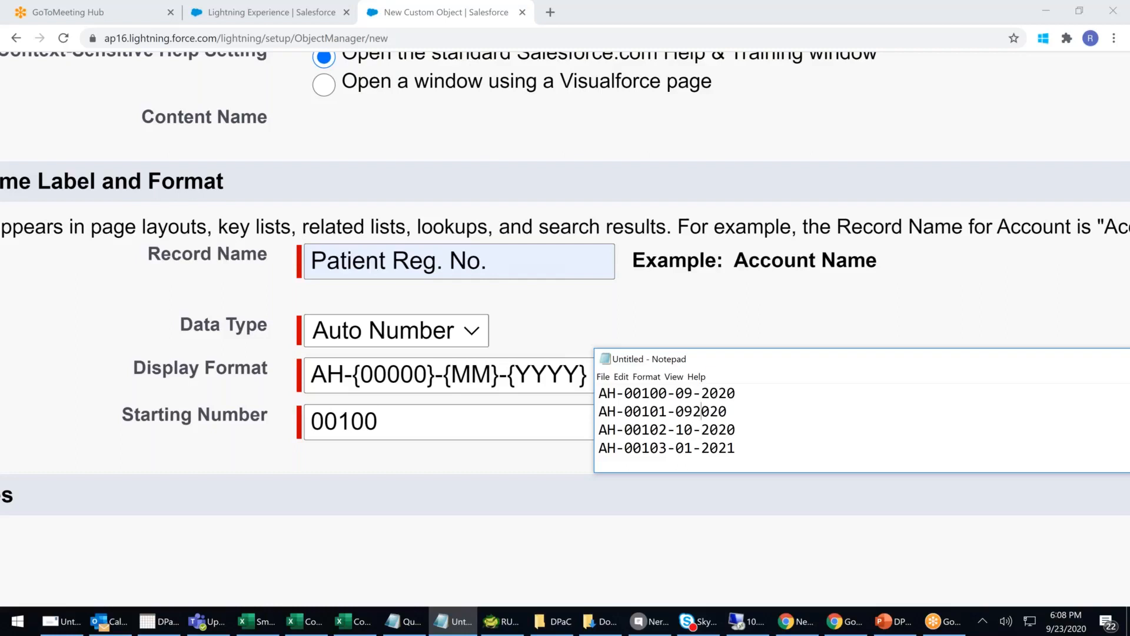
type("-")
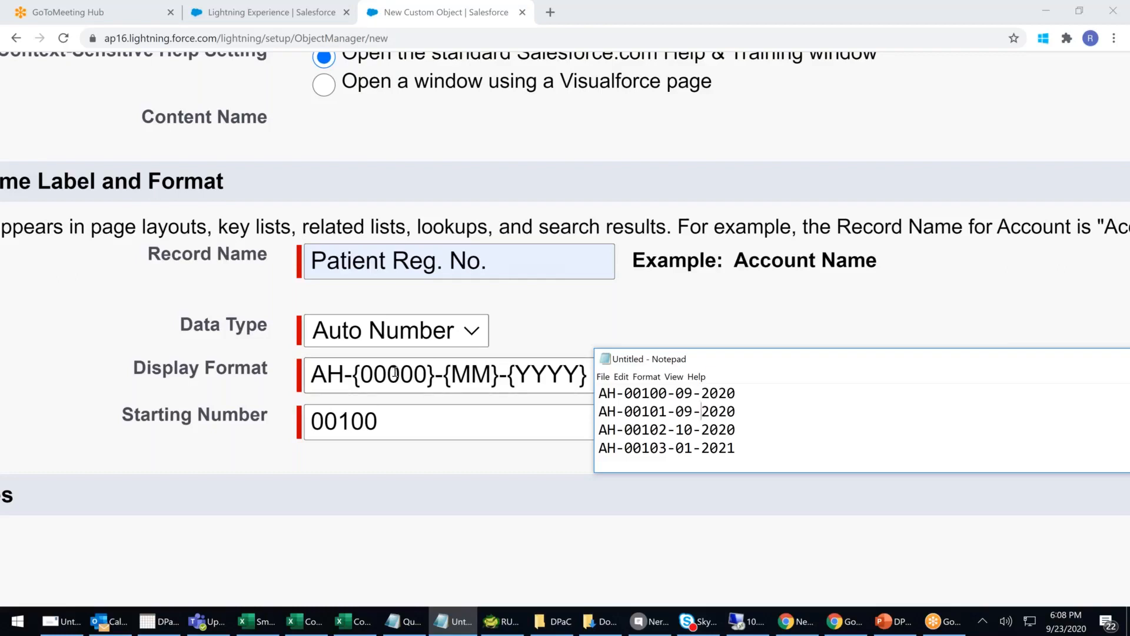
- Adjust the number token's zeros so the Display Format reads AH-{000000}-{MM}-{YYYY}
left_click_drag(375, 373, 427, 373)
left_click(423, 373)
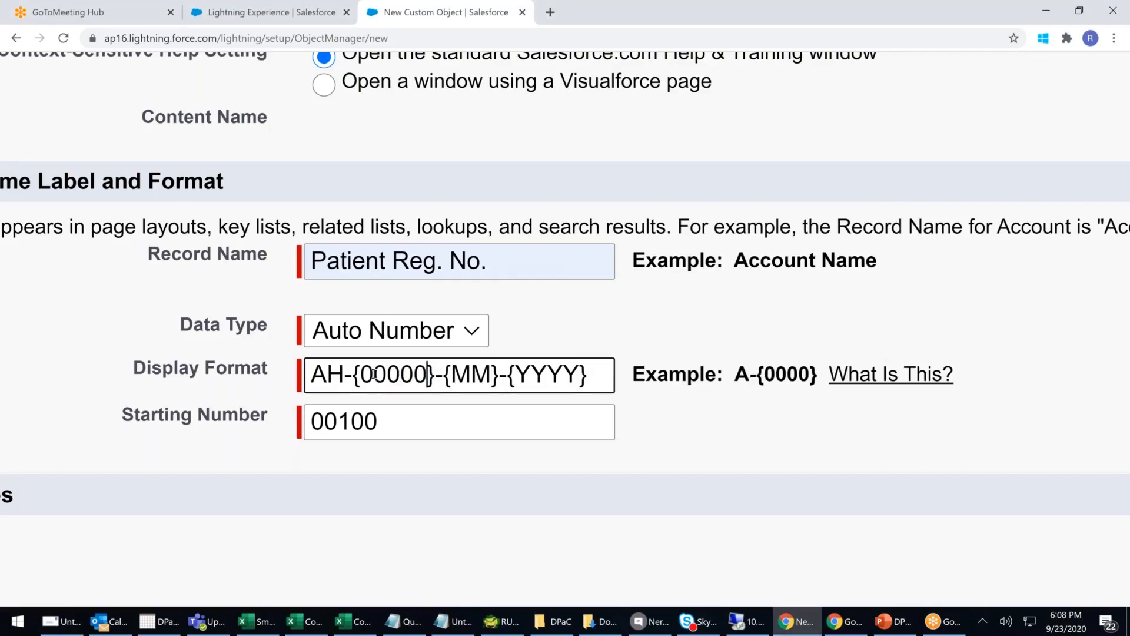
left_click_drag(375, 373, 414, 373)
left_click(425, 373)
type("00000000000000")
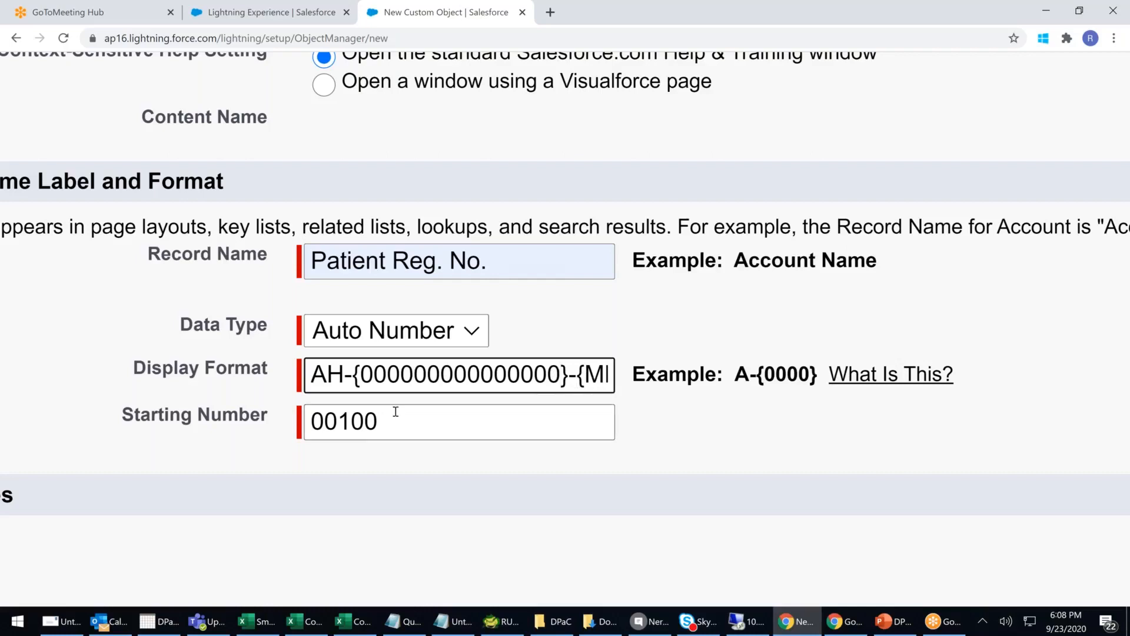
left_click_drag(361, 373, 560, 374)
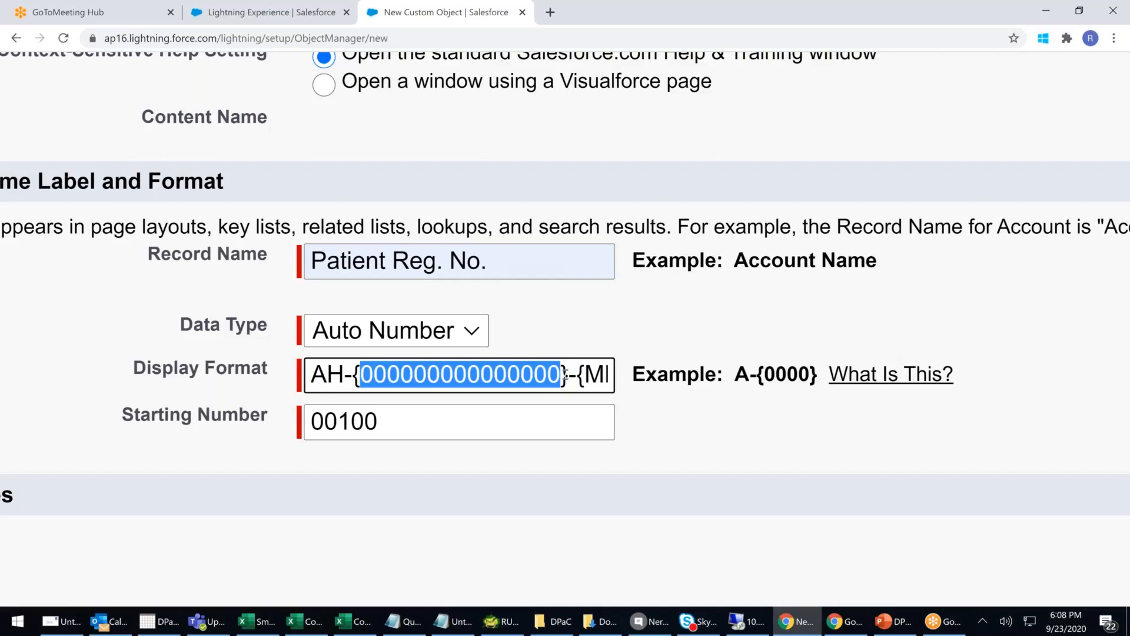
left_click(563, 374)
type("00")
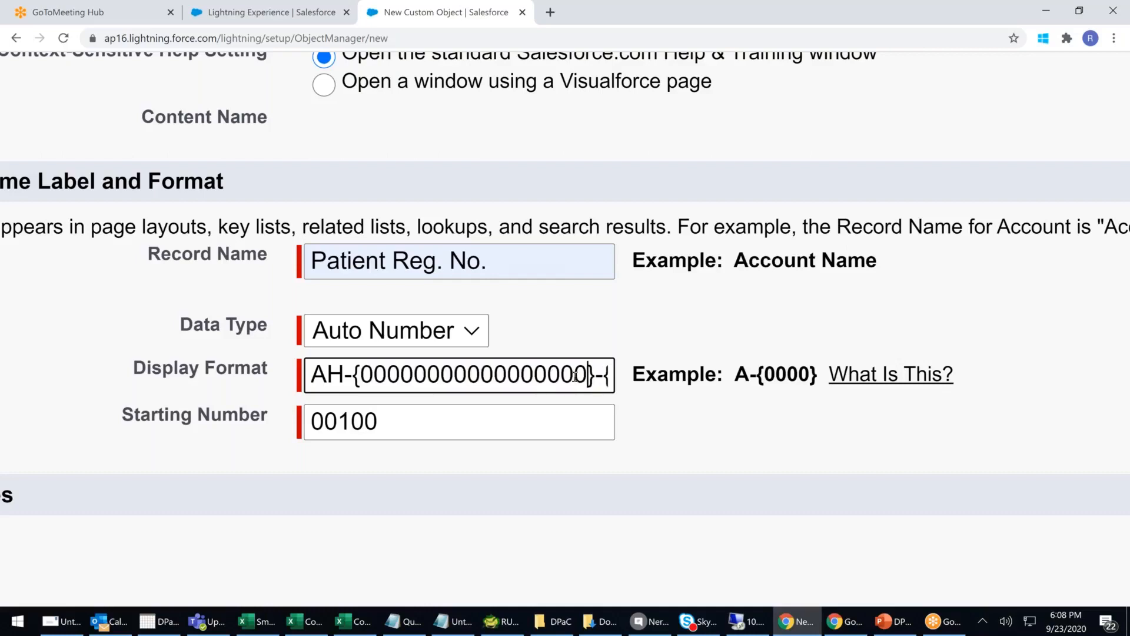
key("BackSpace")
key("BackSpace")
key("BackSpace")
key("BackSpace")
key("BackSpace")
key("BackSpace")
key("BackSpace")
key("BackSpace")
key("BackSpace")
key("BackSpace")
key("BackSpace")
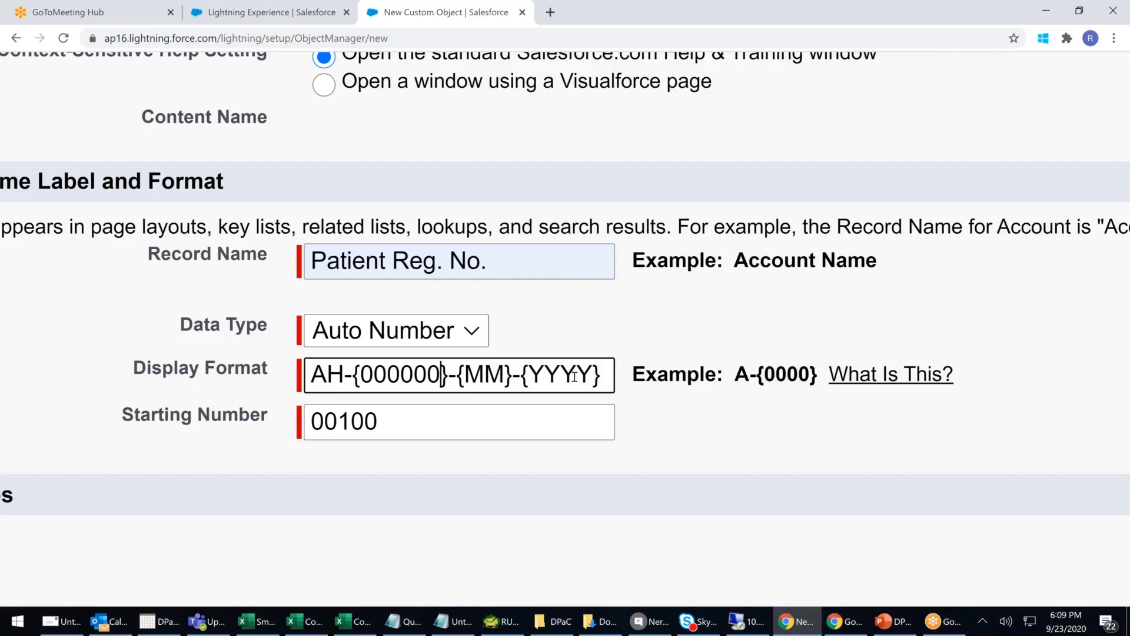
- Add sample number TS-07-FX-9700 on a new line in Notepad
left_click(452, 621)
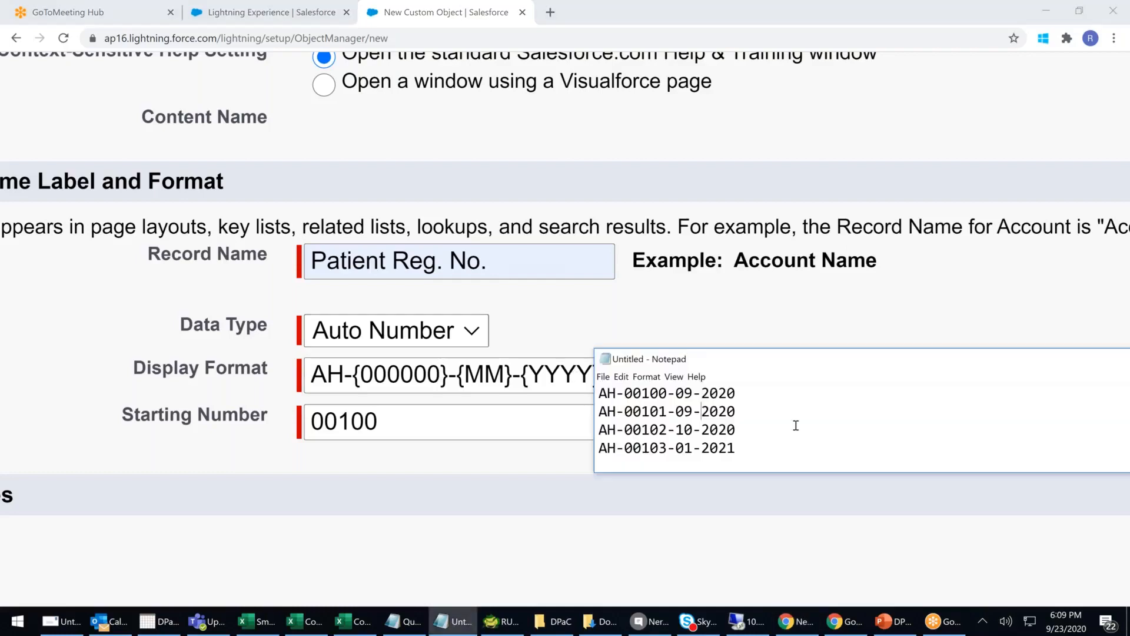
key("Return")
key("Return")
type("ts")
key("BackSpace")
key("BackSpace")
type("T")
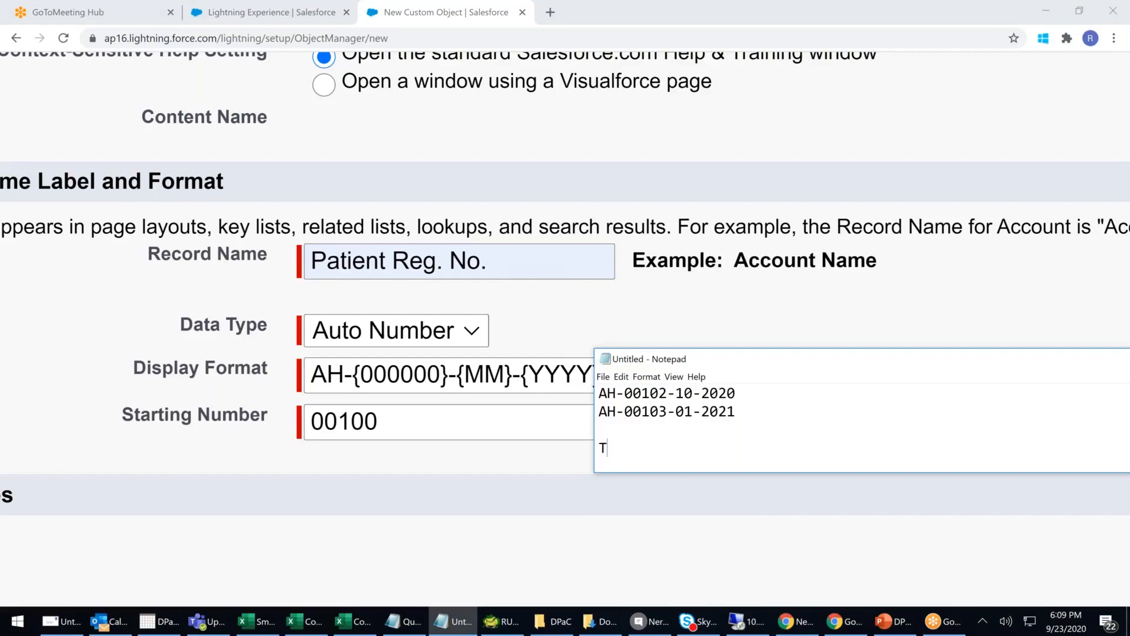
type("S-07-FX-9700")
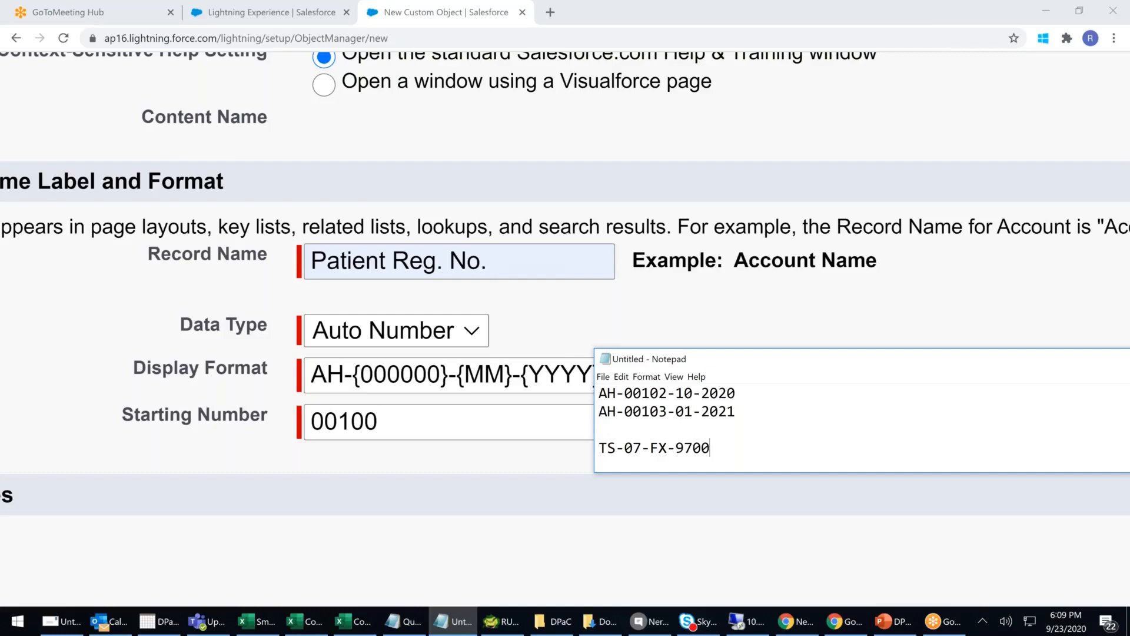
- Add a second sample, TS-07-FX-9999, on the line below
key("Return")
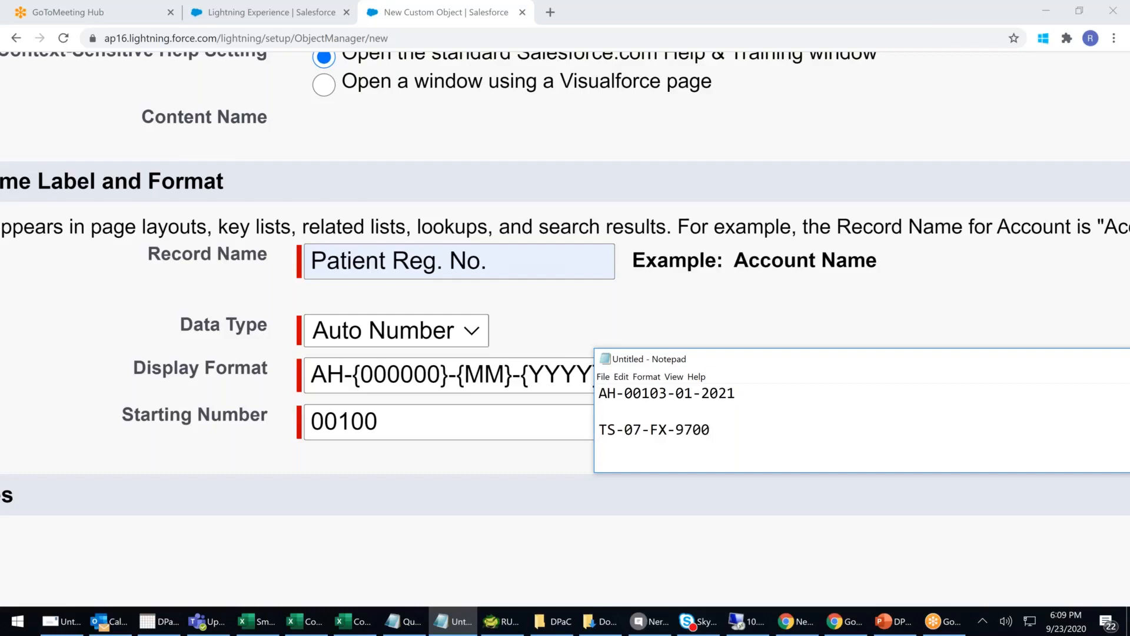
type("TS-07-FX-9701")
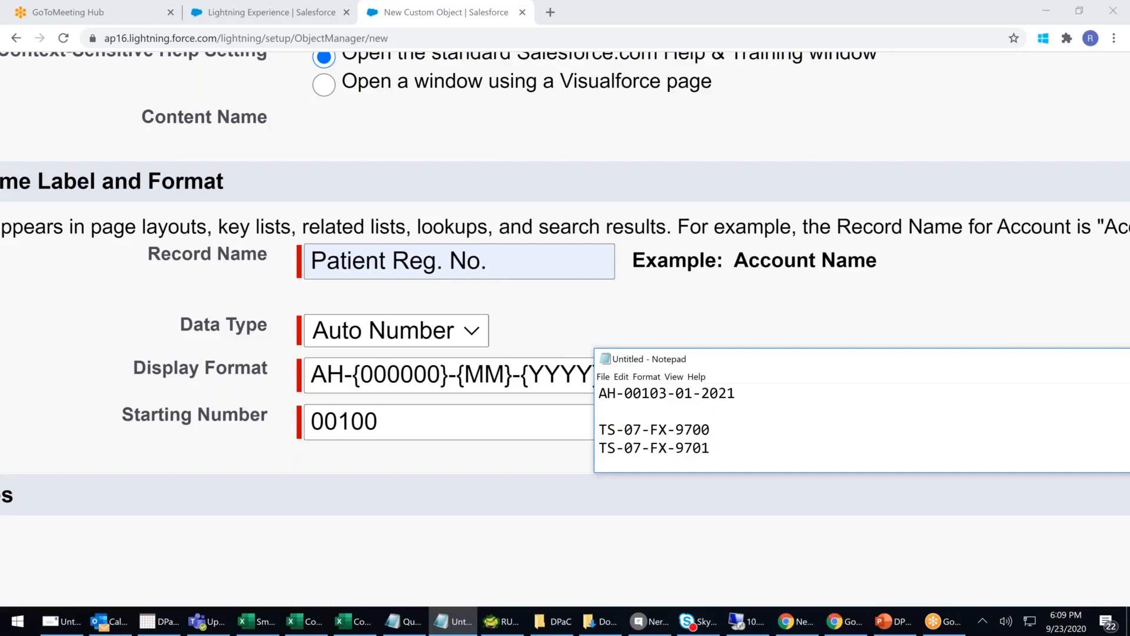
key("BackSpace")
key("BackSpace")
key("BackSpace")
type("999")
- Copy the TS-07-FX-9999 line onto a new line and edit it to TS-07-FY-0001
key("Return")
left_click_drag(724, 430, 582, 436)
key("ctrl+c")
left_click(620, 448)
key("ctrl+v")
left_click(666, 449)
key("BackSpace")
type("Y")
left_click(728, 447)
key("BackSpace")
key("BackSpace")
key("BackSpace")
key("BackSpace")
type("00001")
key("BackSpace")
key("BackSpace")
type("1")
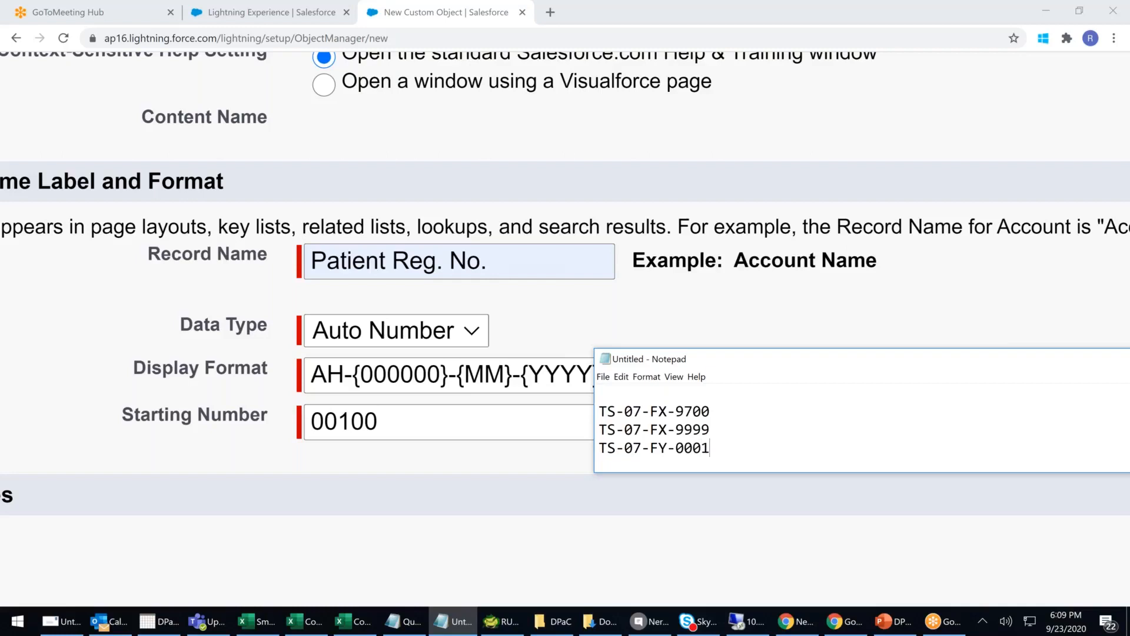
- Duplicate the FY line below itself and change it to TS-07-FZ-0001
left_click(665, 449)
left_click_drag(713, 447, 581, 445)
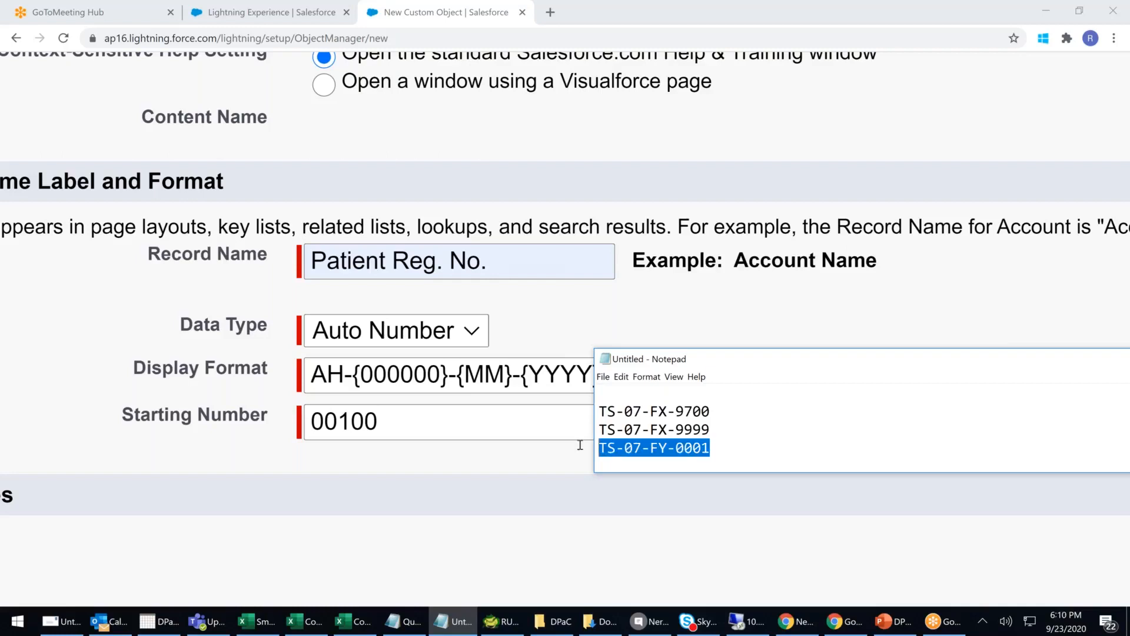
key("ctrl+c")
left_click(726, 444)
key("Return")
key("ctrl+v")
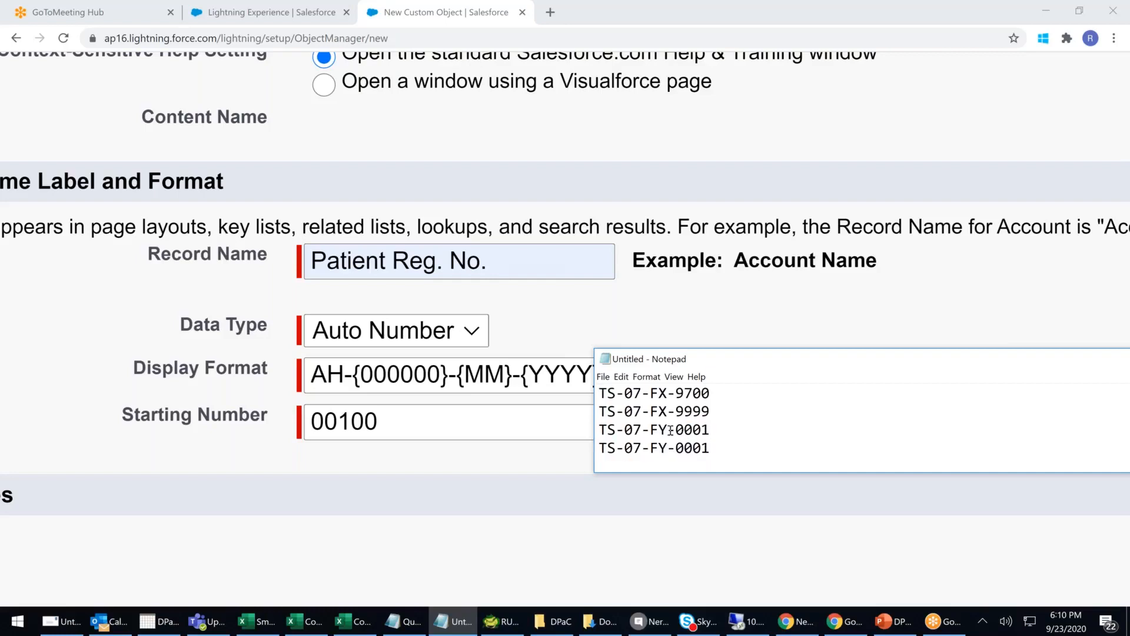
left_click(668, 448)
key("BackSpace")
type("Z")
left_click(715, 451)
- Duplicate the FZ line below itself and change it to TS-07-HA-0001
key("shift+Home")
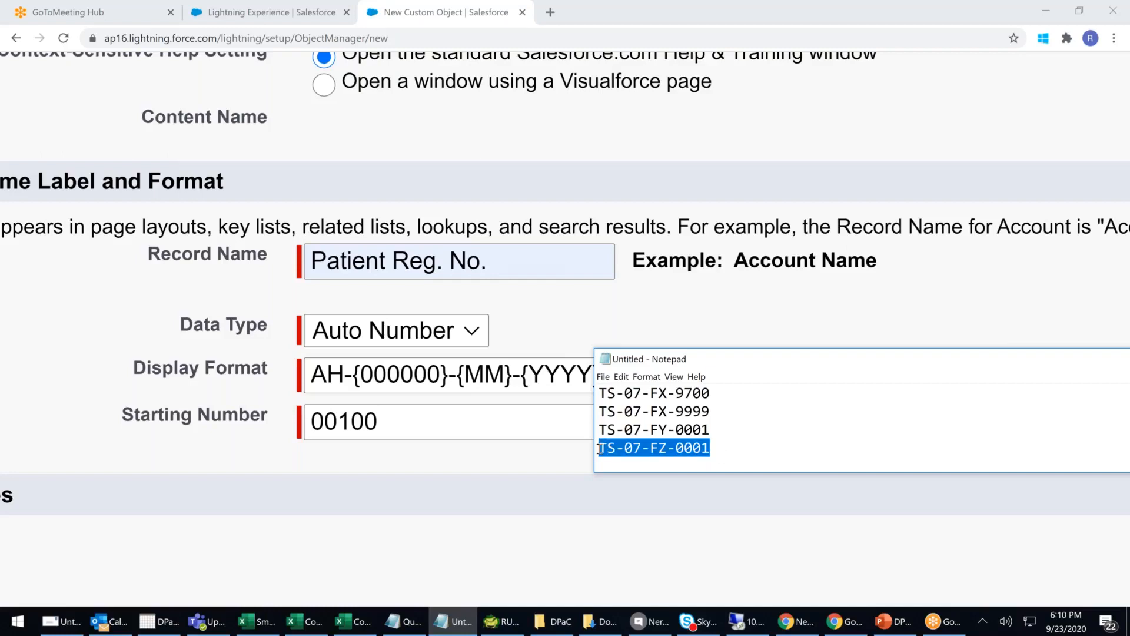
key("ctrl+c")
left_click(724, 449)
key("Return")
key("ctrl+v")
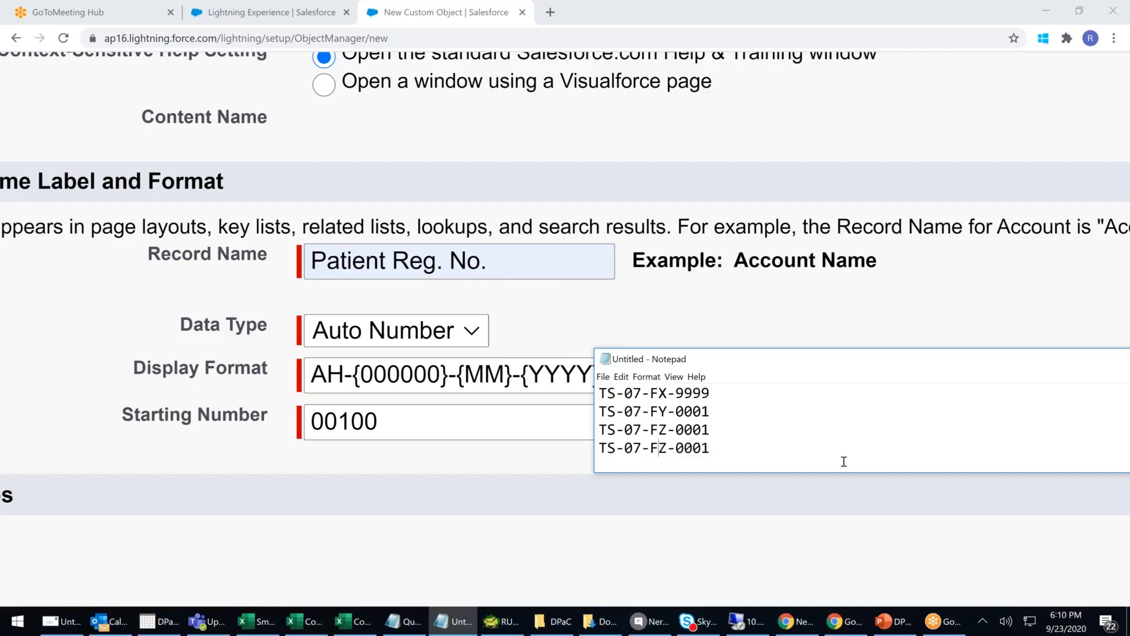
key("BackSpace")
type("A")
key("Left")
key("BackSpace")
type("H")
key("BackSpace")
left_click(658, 448)
key("Left")
type("H")
- Highlight the HA letter pair and the -0001 sequence part to explain the numbering
left_click(652, 447)
left_click_drag(660, 448, 670, 448)
left_click(719, 448)
left_click_drag(719, 449, 668, 451)
left_click(714, 450)
left_click_drag(711, 449, 662, 449)
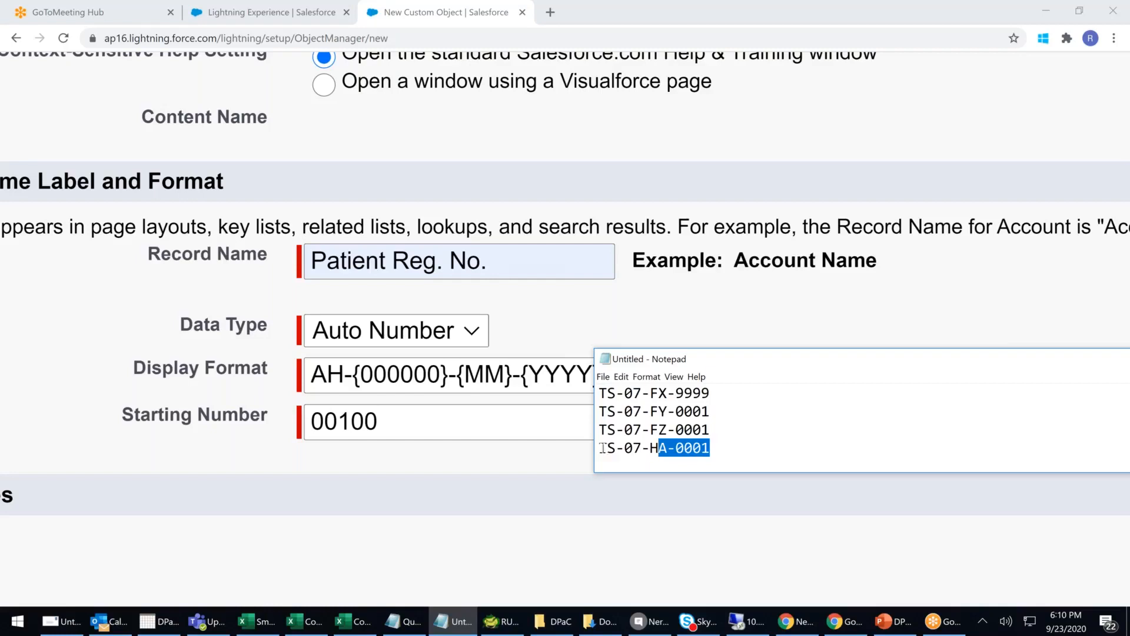
- Start a new line with TS-08, point out FZ, then return to the Salesforce form
left_click_drag(599, 448, 757, 464)
left_click(759, 450)
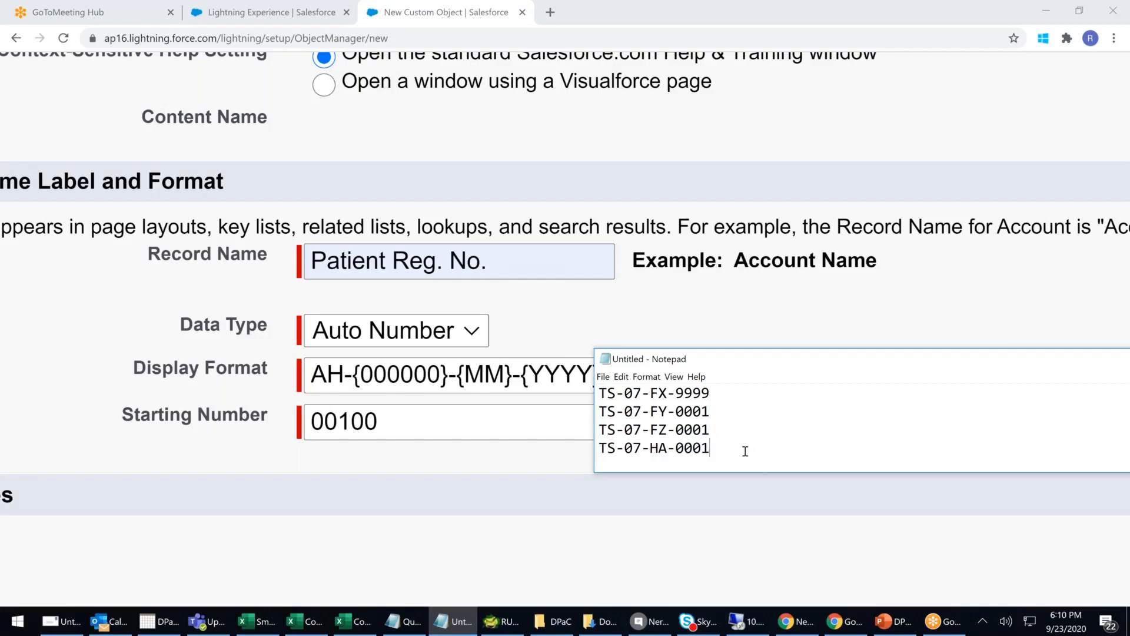
key("Return")
type("T")
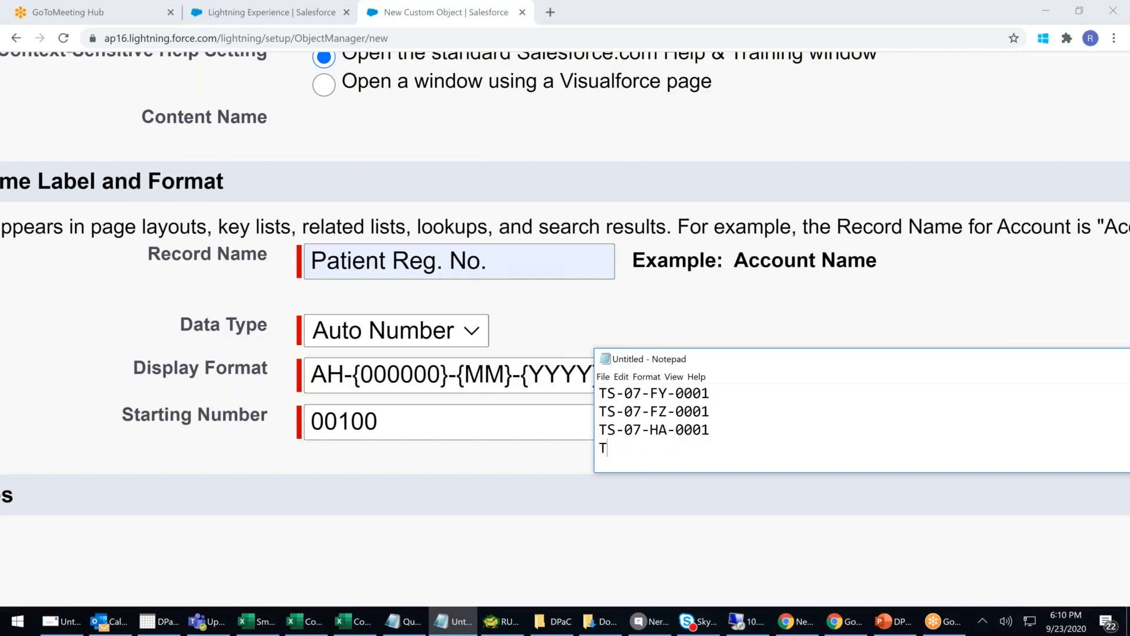
type("S-08")
double_click(660, 412)
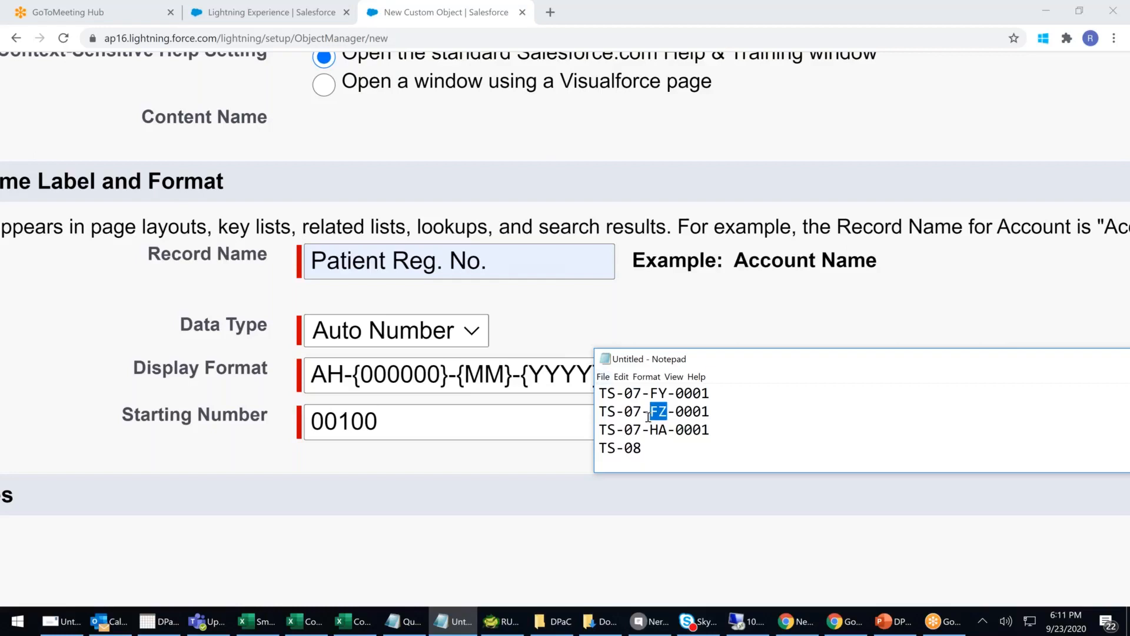
left_click(448, 373)
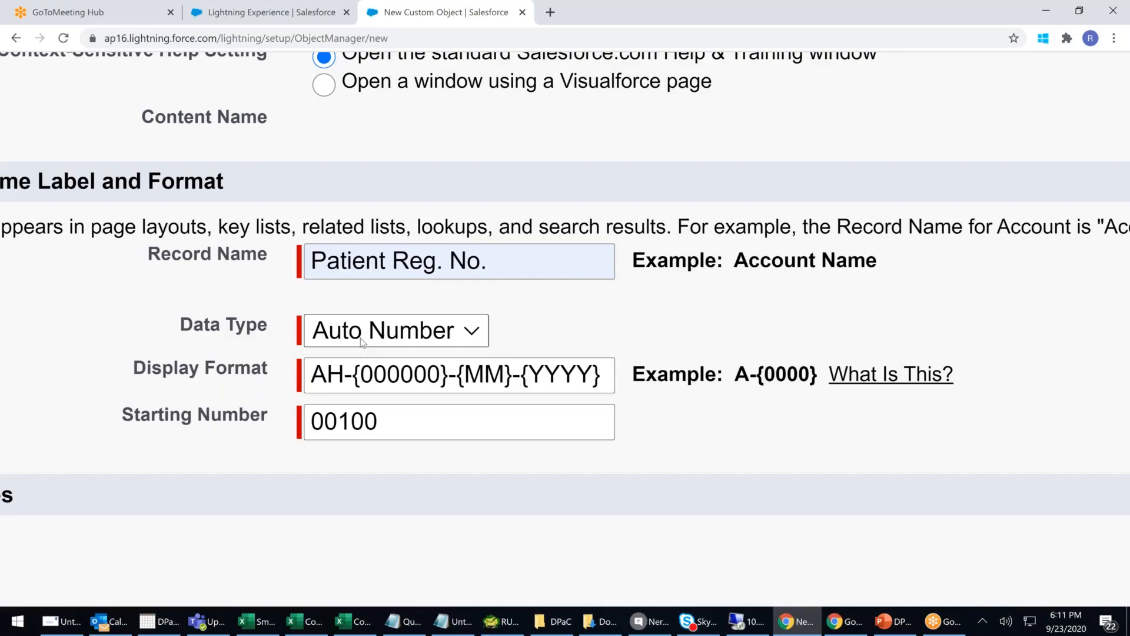
- Change the Patient Reg. No. Starting Number from 00100 to 100
left_click(440, 415)
key("ctrl+a")
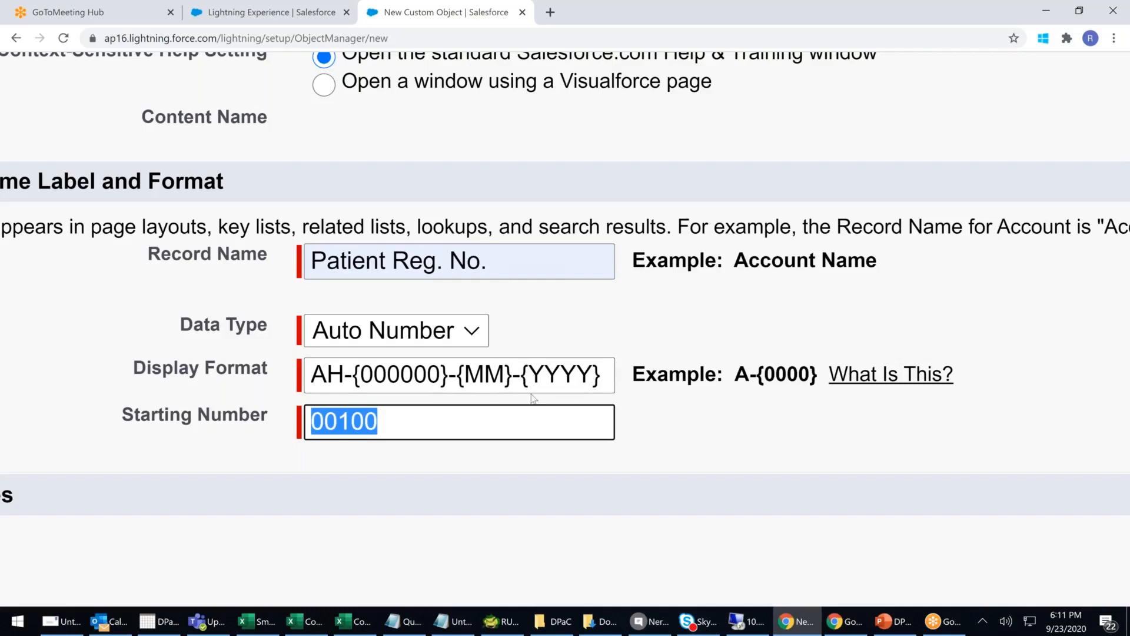
scroll(533, 399, "down", 5)
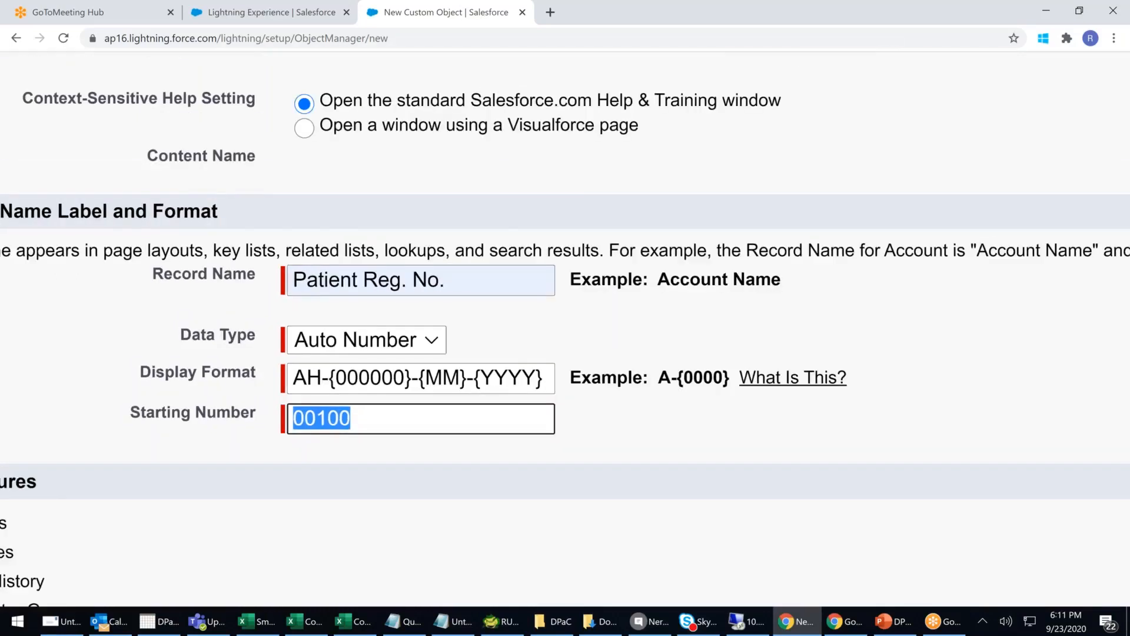
left_click(302, 419)
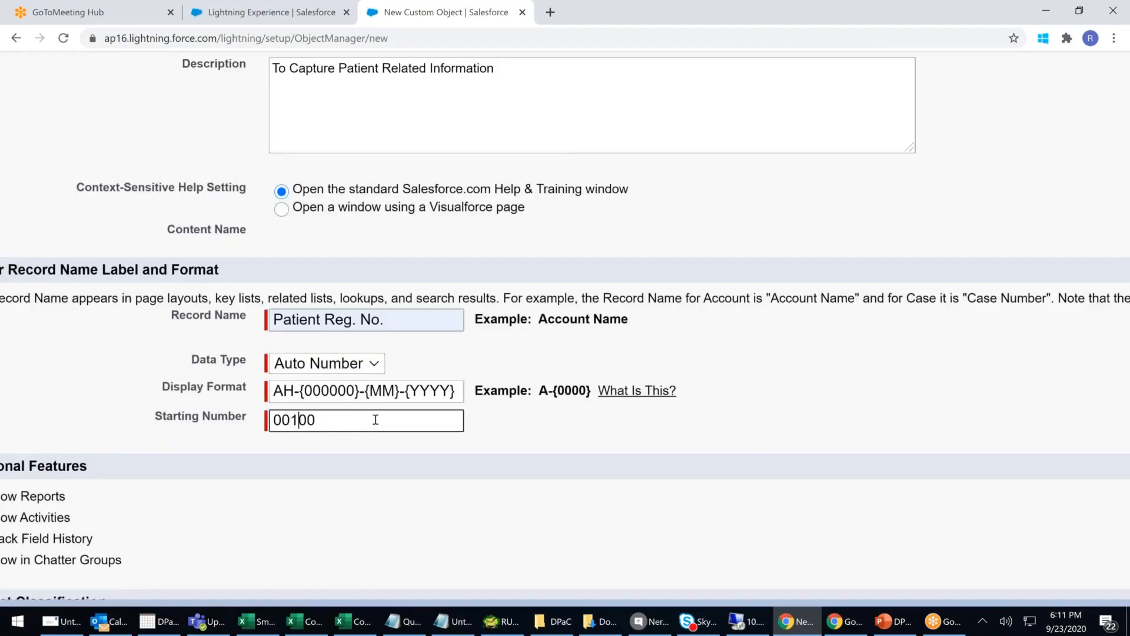
key("BackSpace")
key("BackSpace")
scroll(376, 419, "down", 1)
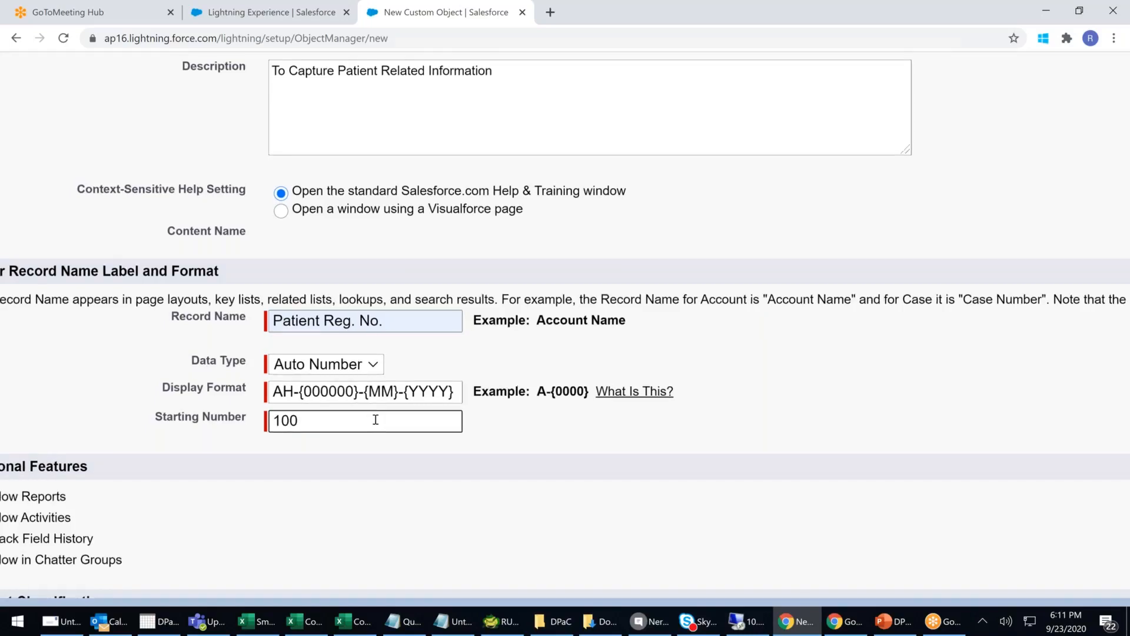
scroll(375, 420, "down", 3)
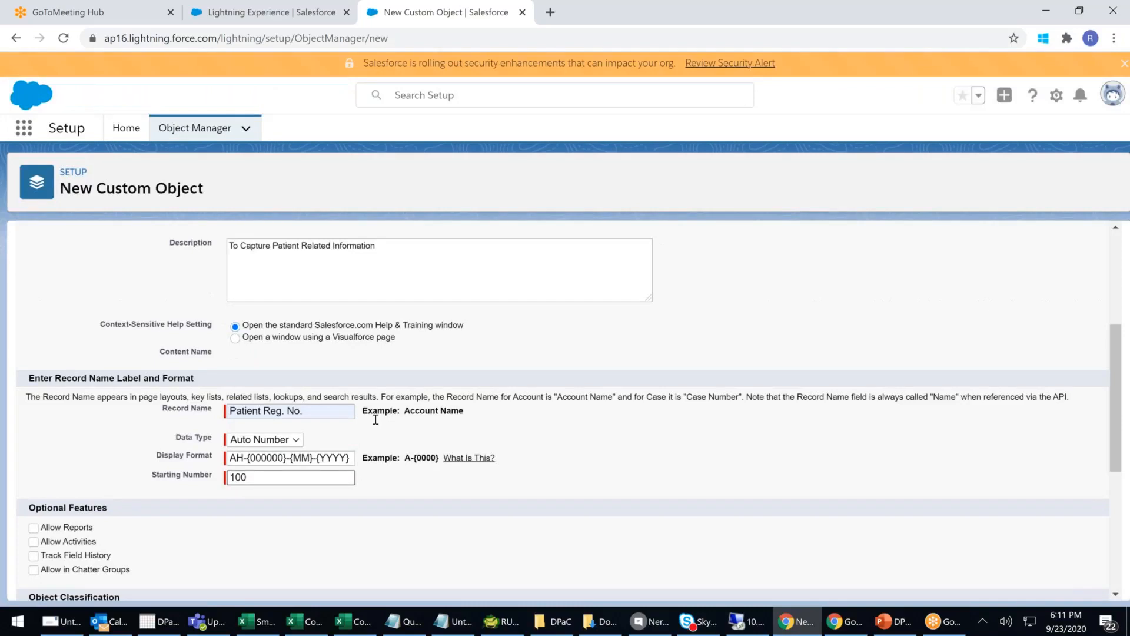
left_click(280, 495)
- View the 'What Is a Display Format?' help, close it, and point out the AH-{000000}-{MM}-{YYYY} format
left_click(458, 458)
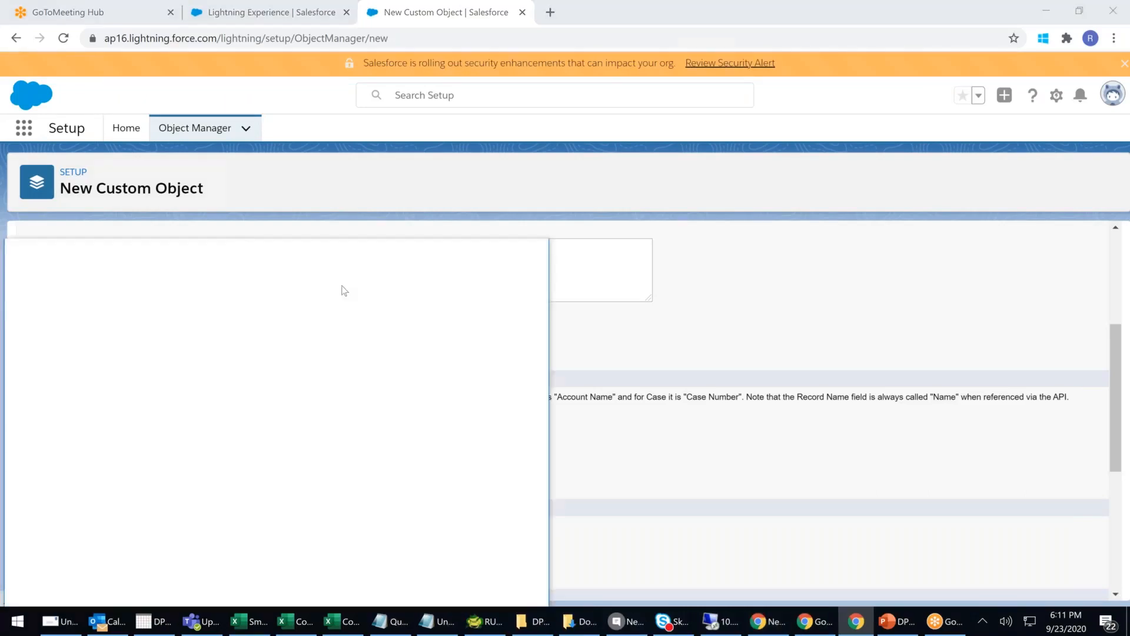
left_click_drag(347, 250, 454, 147)
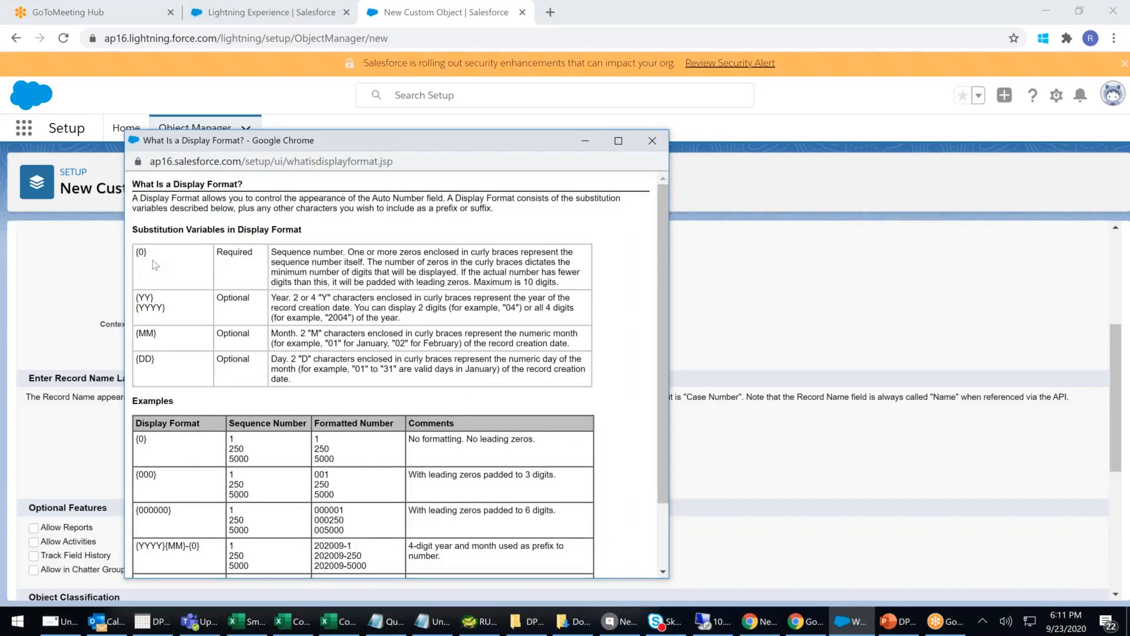
scroll(159, 361, "down", 2)
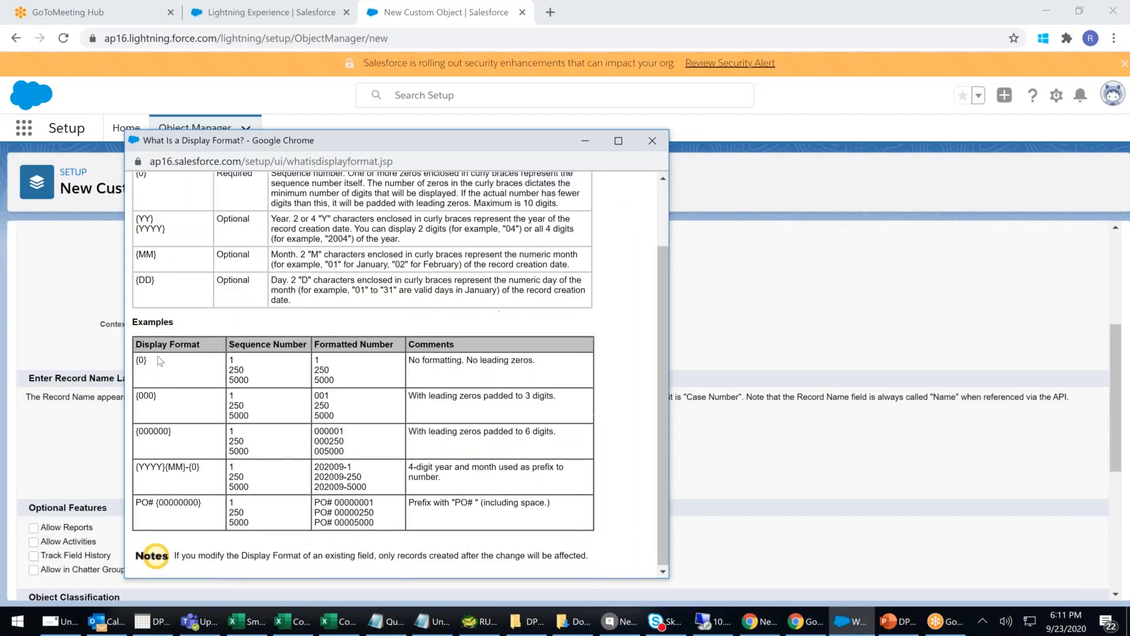
scroll(159, 360, "up", 2)
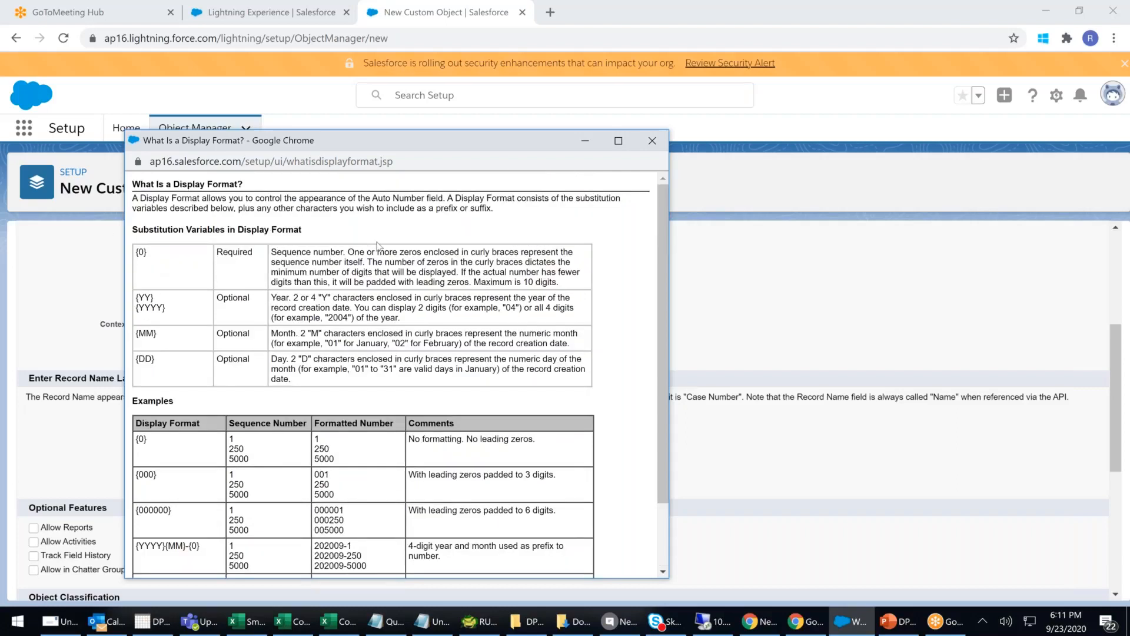
left_click(651, 141)
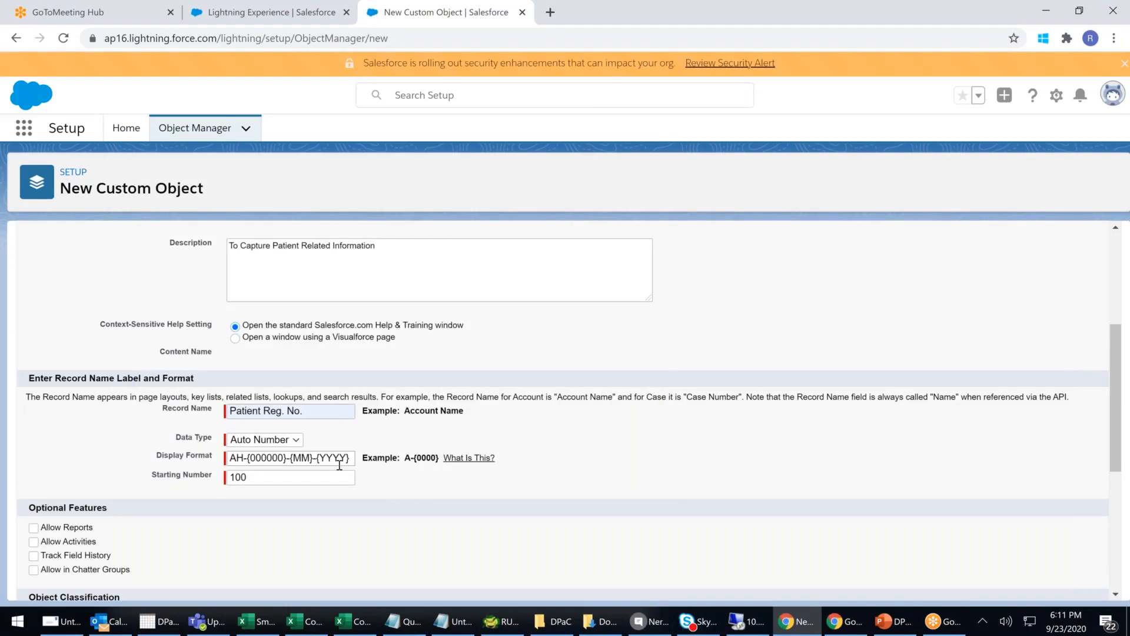
left_click_drag(341, 459, 234, 435)
- Tick Allow Reports, Allow Activities, Track Field History and Allow in Chatter Groups
left_click(658, 424)
scroll(530, 406, "down", 3)
left_click(34, 382)
left_click(34, 395)
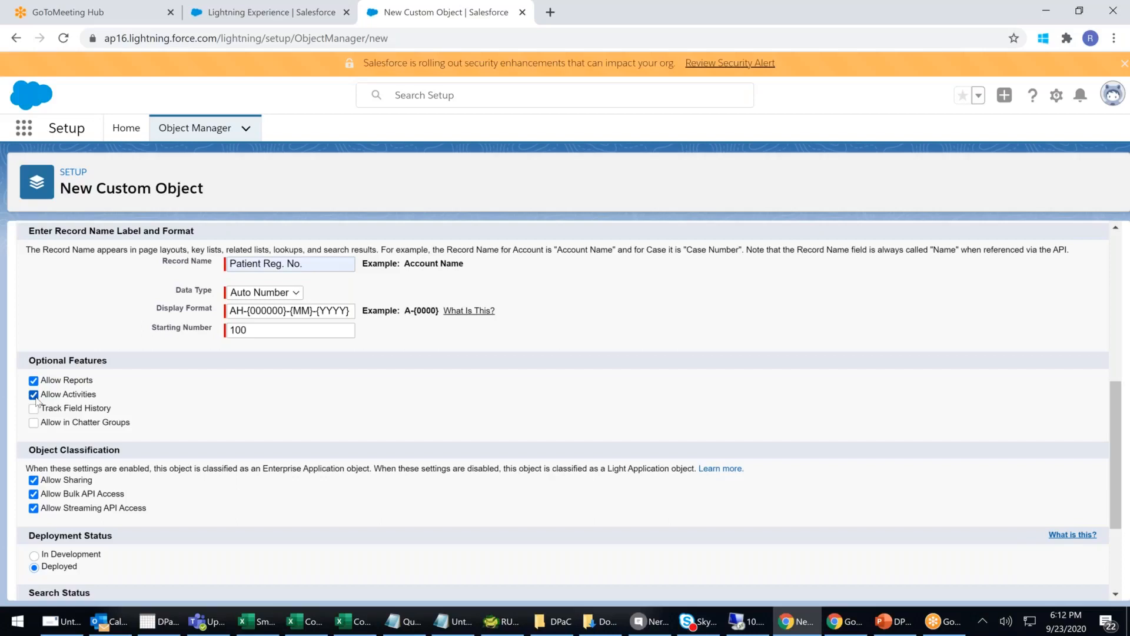
left_click(34, 411)
left_click(35, 424)
- Set Deployment Status to In Development and tick Allow Search
scroll(34, 424, "down", 1)
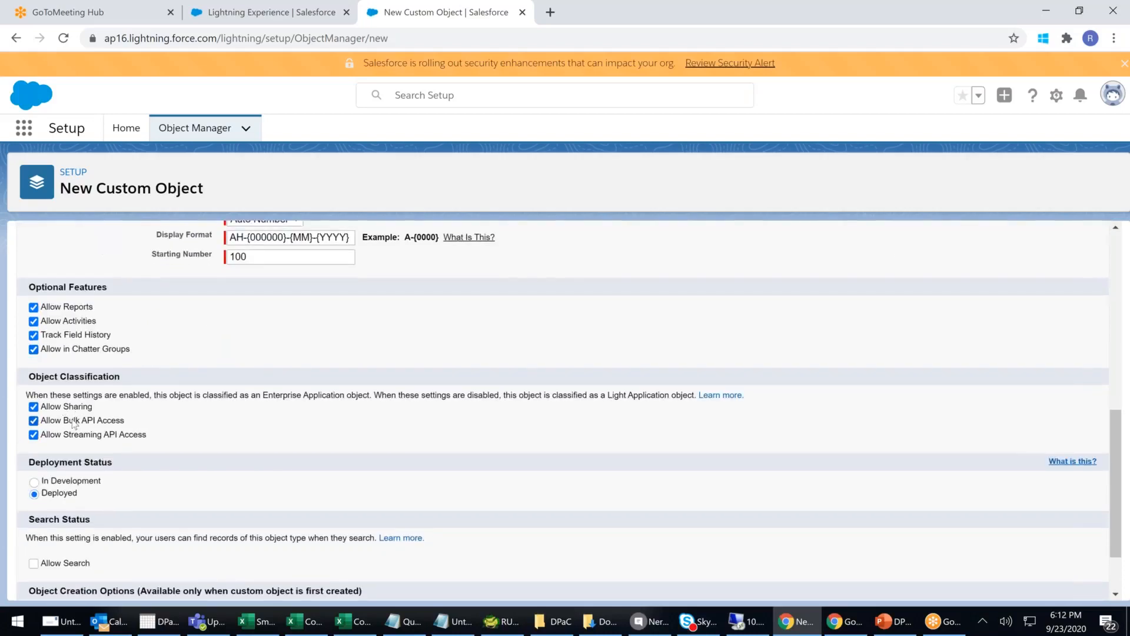
left_click_drag(152, 434, 2, 402)
left_click(191, 431)
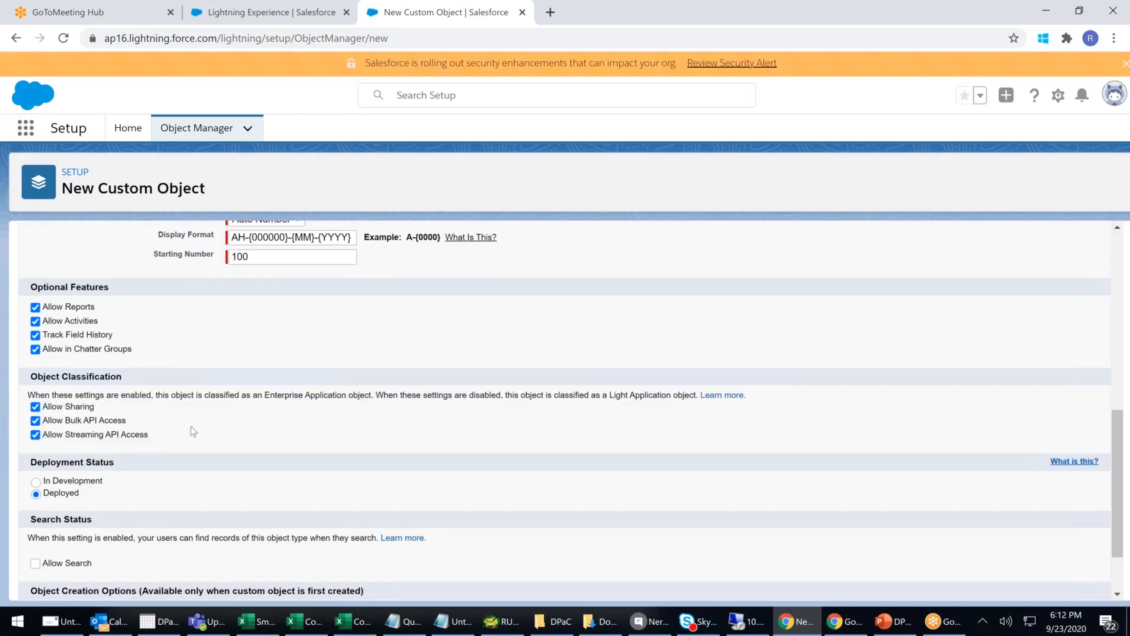
scroll(191, 426, "down", 3)
left_click(52, 405)
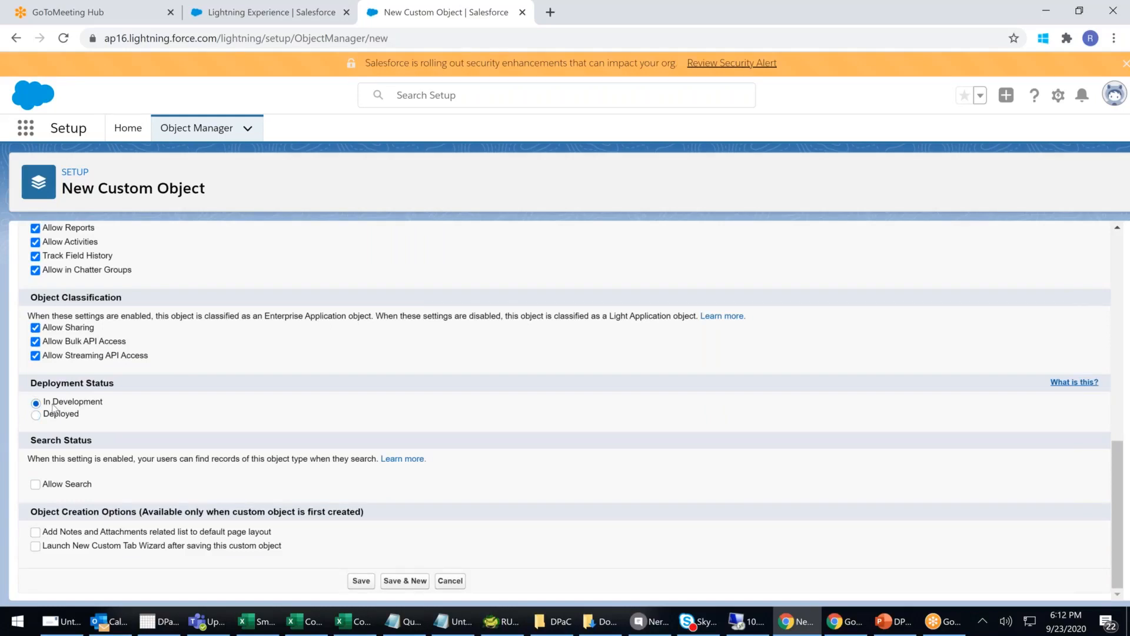
scroll(64, 413, "down", 1)
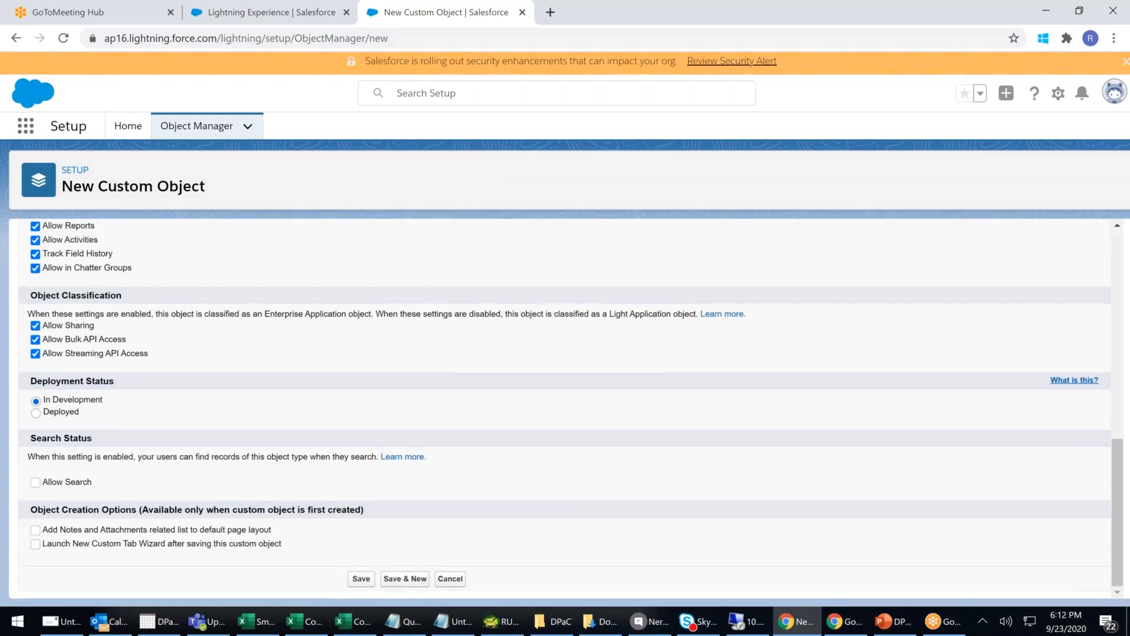
left_click(35, 482)
left_click(411, 94)
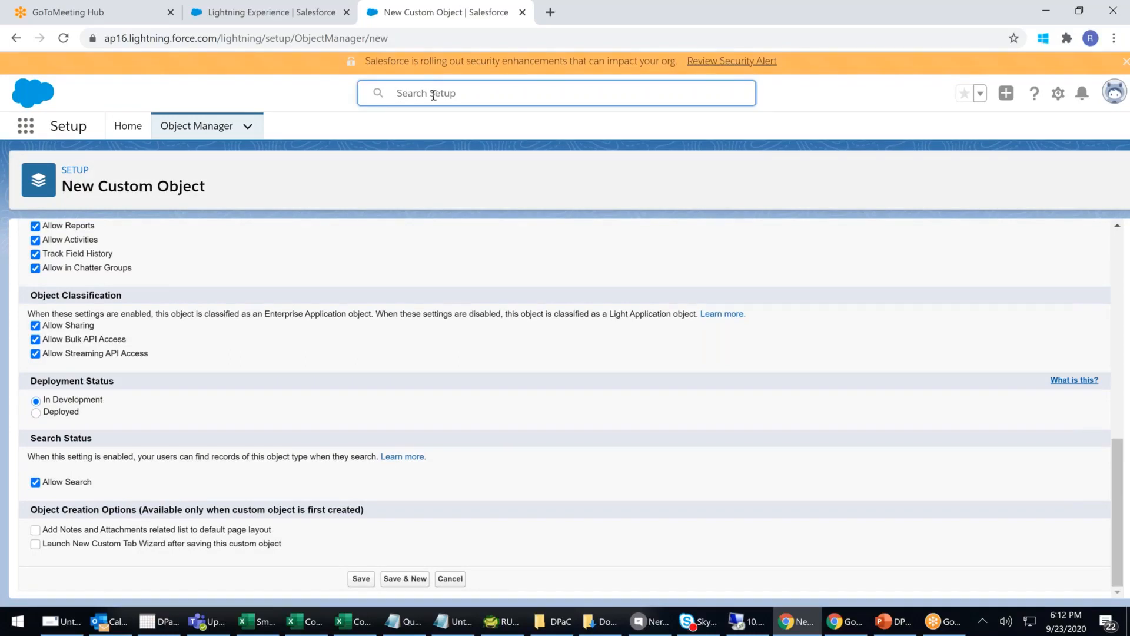
- Tick 'Add Notes and Attachments related list to default page layout'
type("RR")
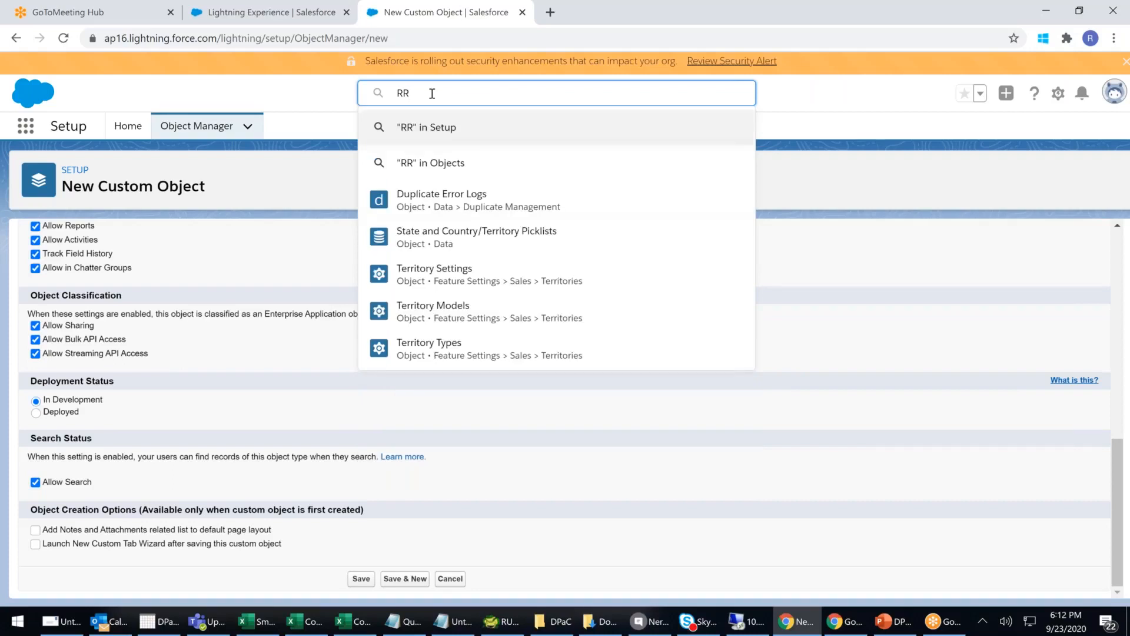
key("BackSpace")
key("BackSpace")
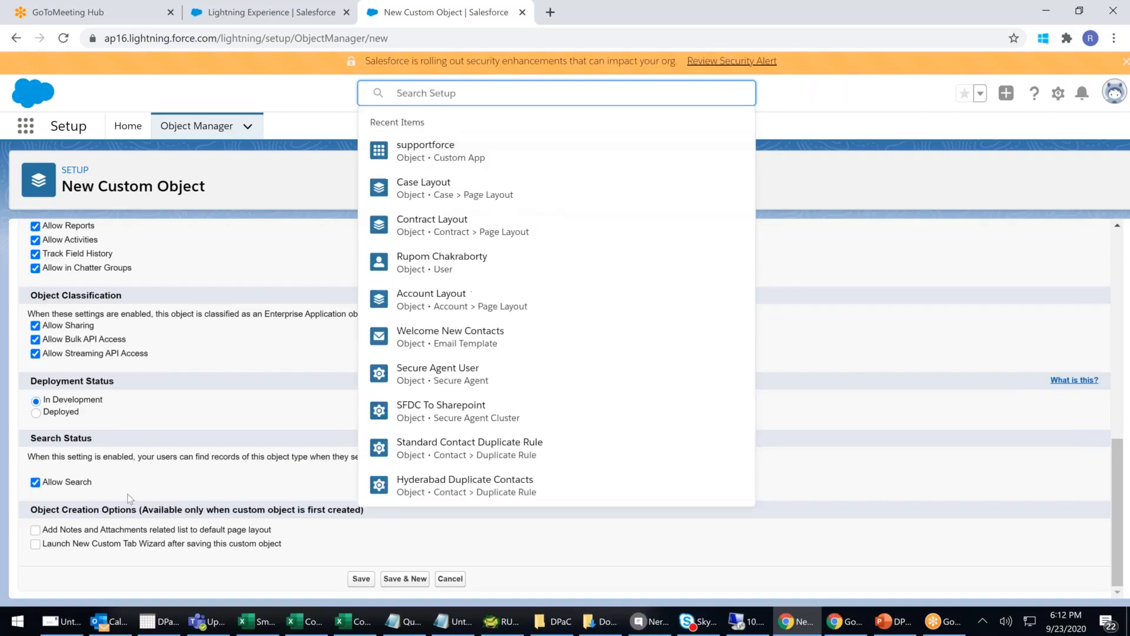
left_click(37, 529)
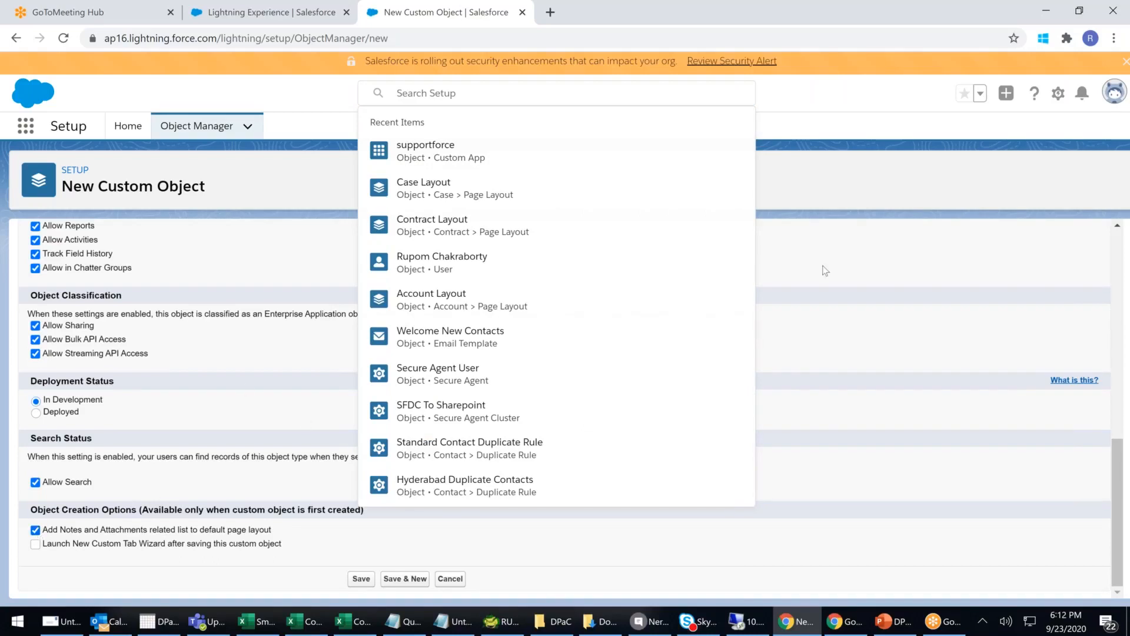
left_click(517, 100)
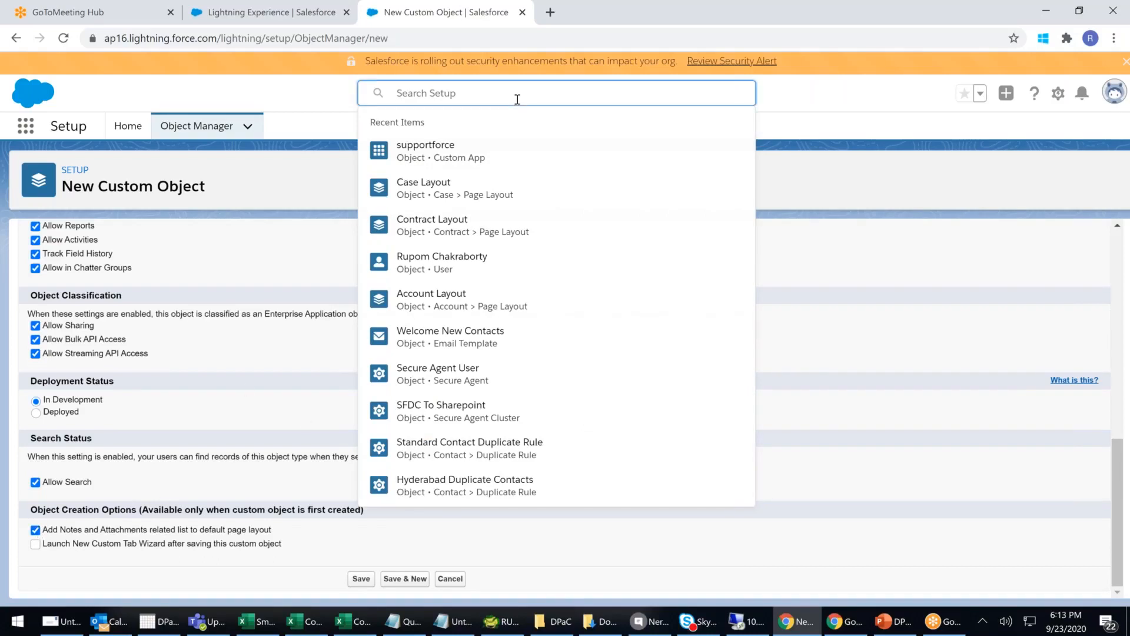
left_click(518, 99)
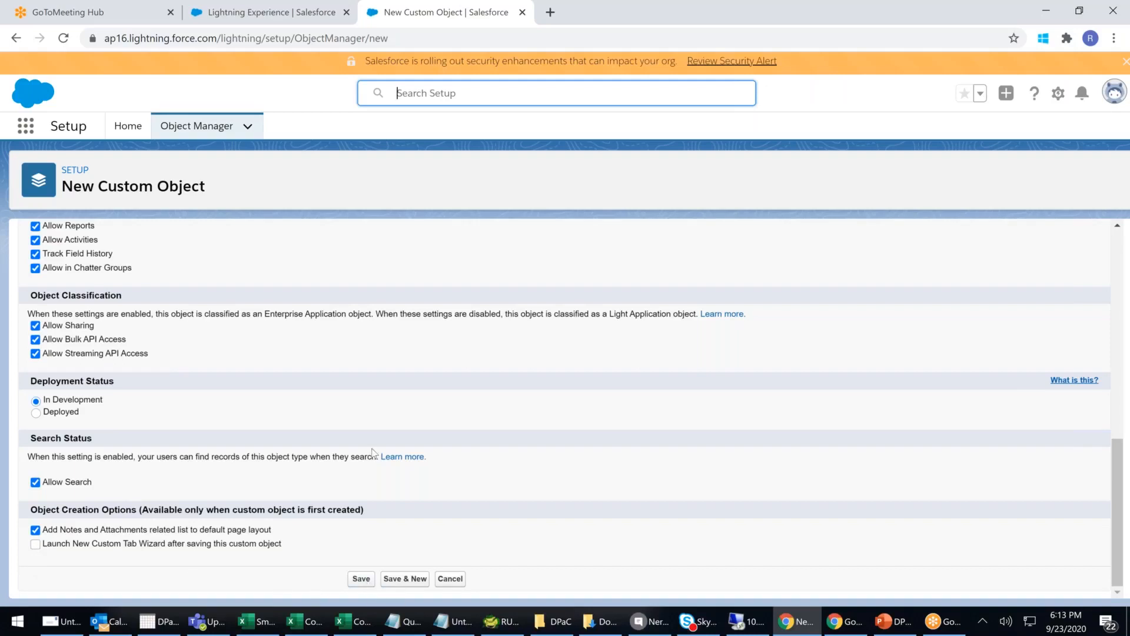
- Review the Patient Reg. No. record name and display format, then save the Patient object
scroll(375, 448, "up", 5)
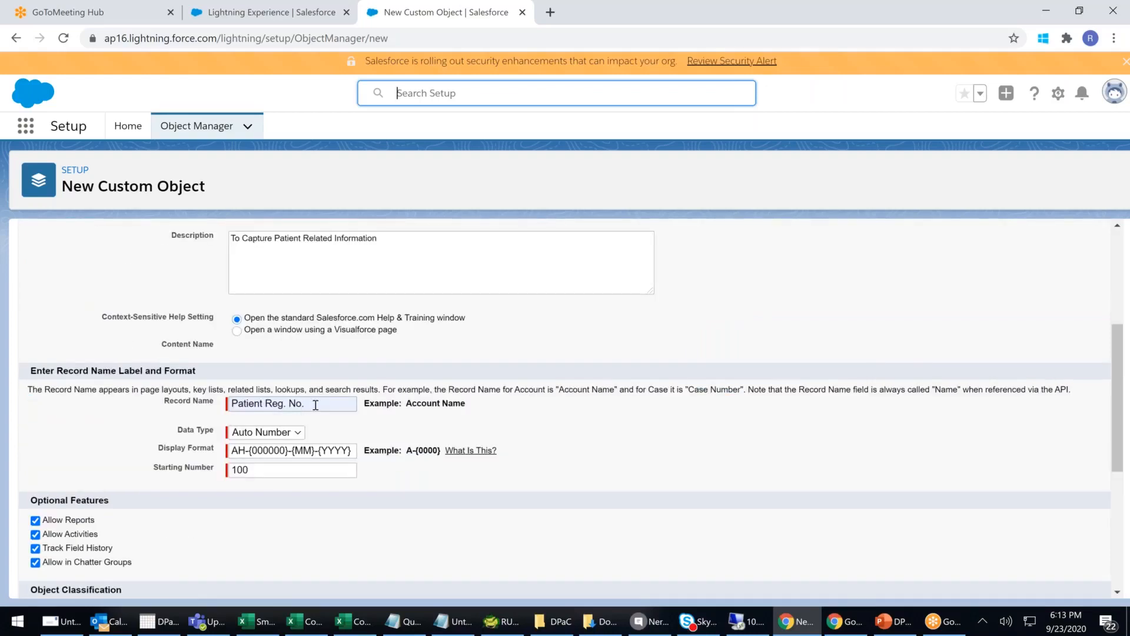
left_click_drag(318, 405, 182, 385)
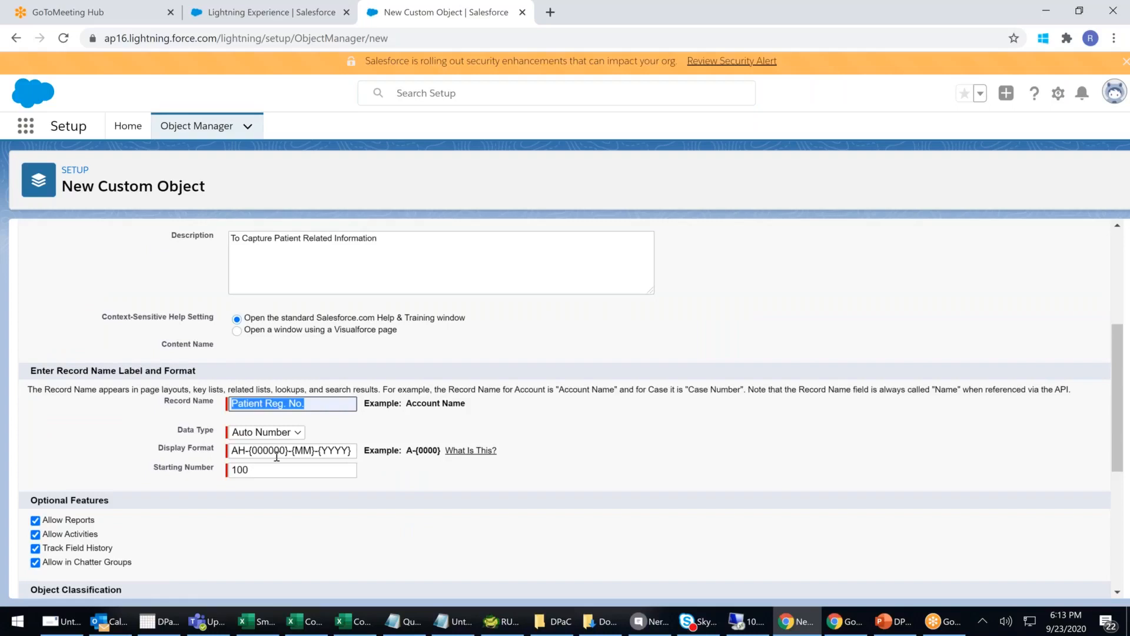
left_click_drag(231, 450, 356, 450)
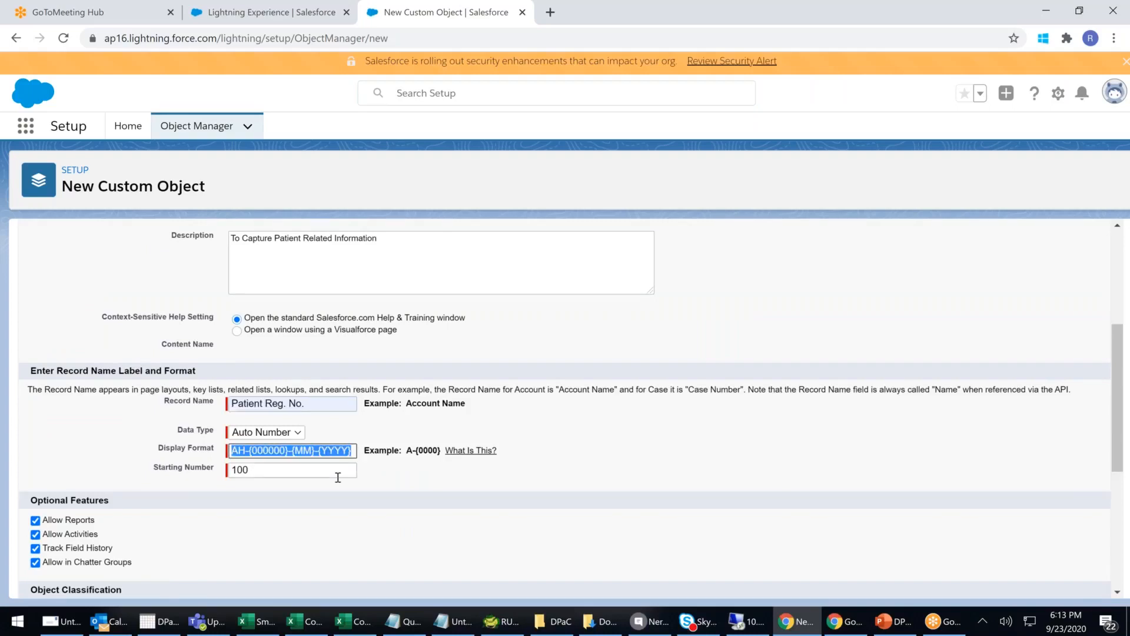
scroll(337, 477, "down", 5)
left_click(366, 579)
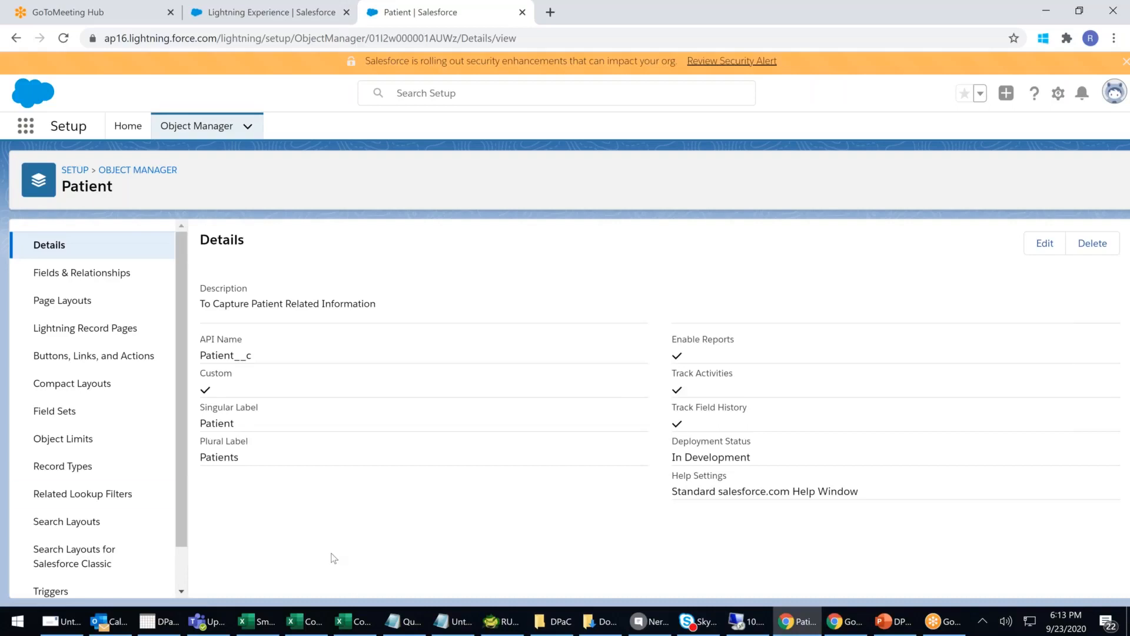
- Open Fields & Relationships and point out the standard fields and the Patient Reg. No. Name field
left_click(108, 277)
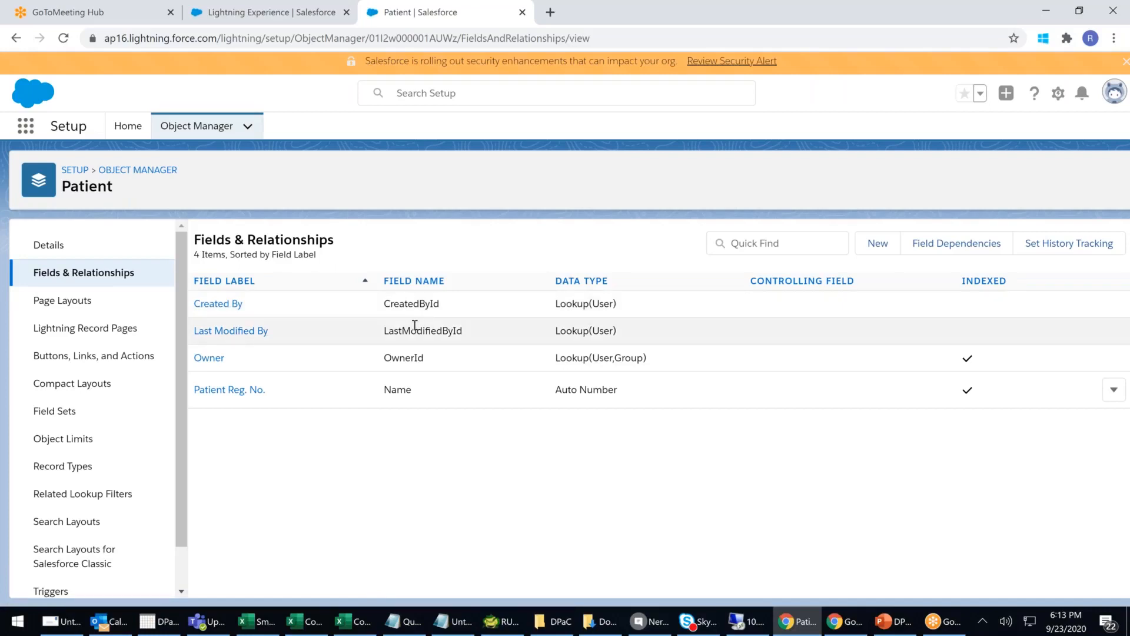
left_click_drag(708, 361, 474, 352)
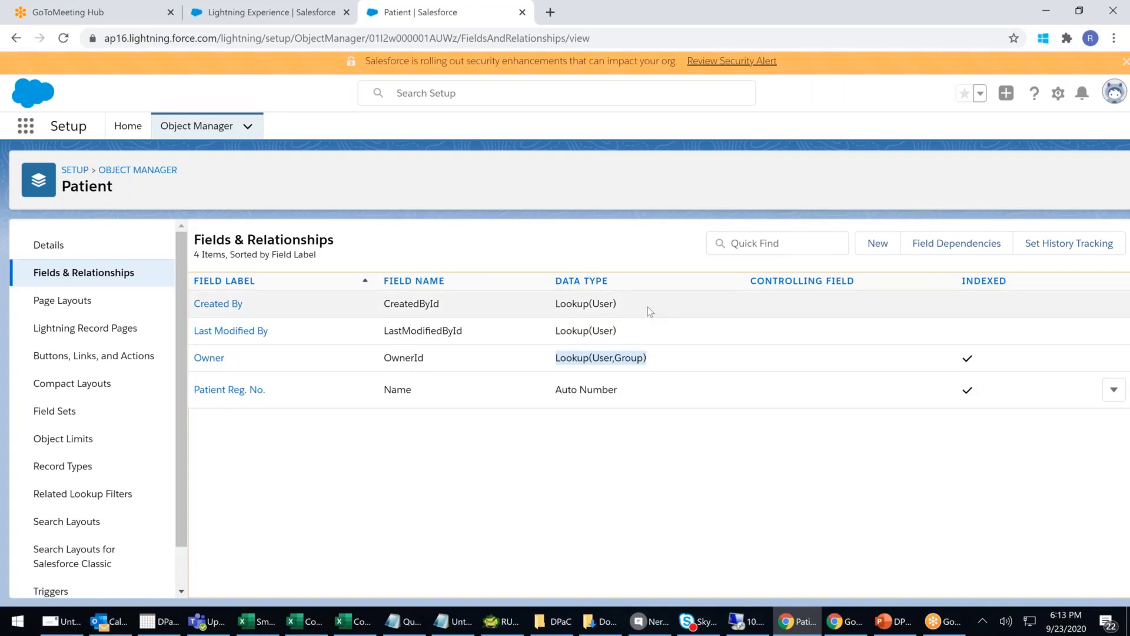
left_click_drag(647, 306, 479, 305)
left_click_drag(672, 364, 196, 303)
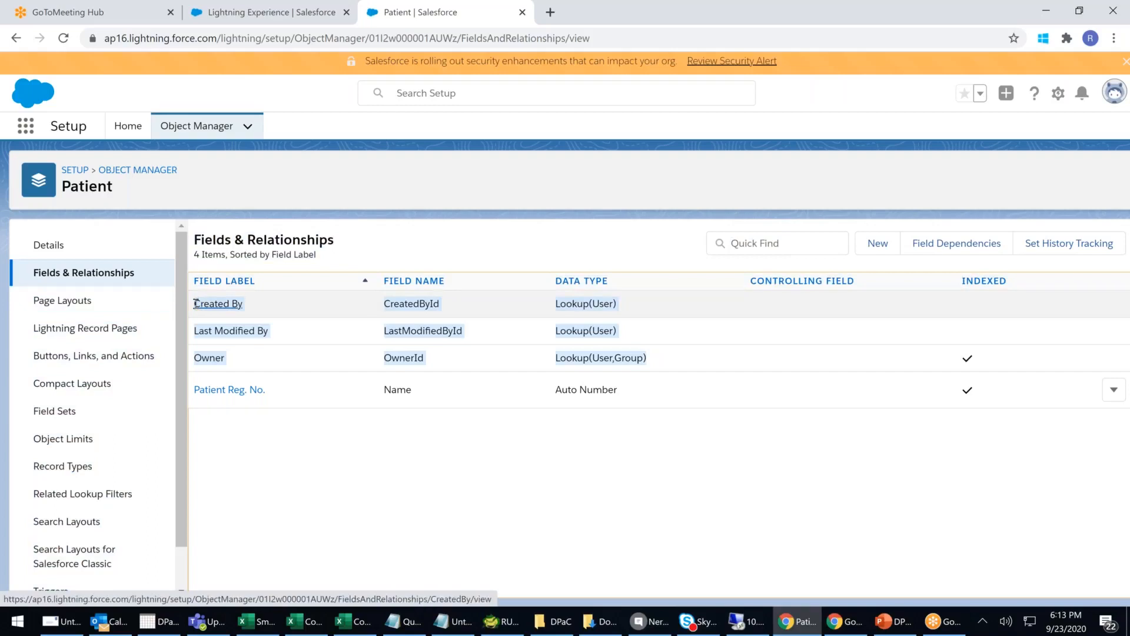
left_click(651, 506)
left_click_drag(678, 394, 196, 391)
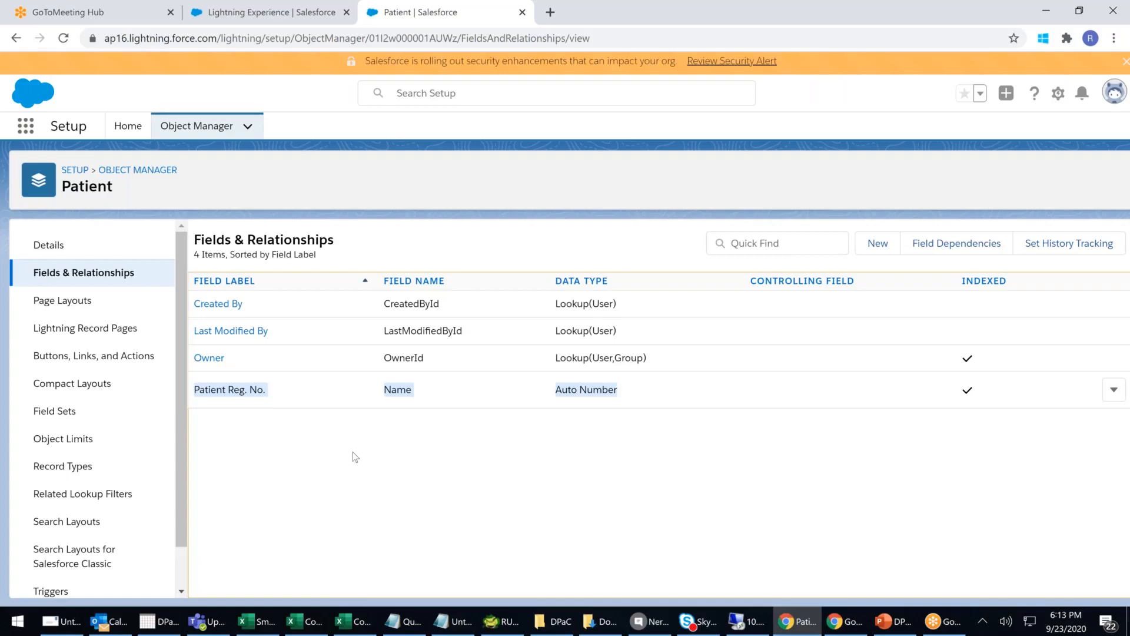
left_click(397, 389)
double_click(398, 389)
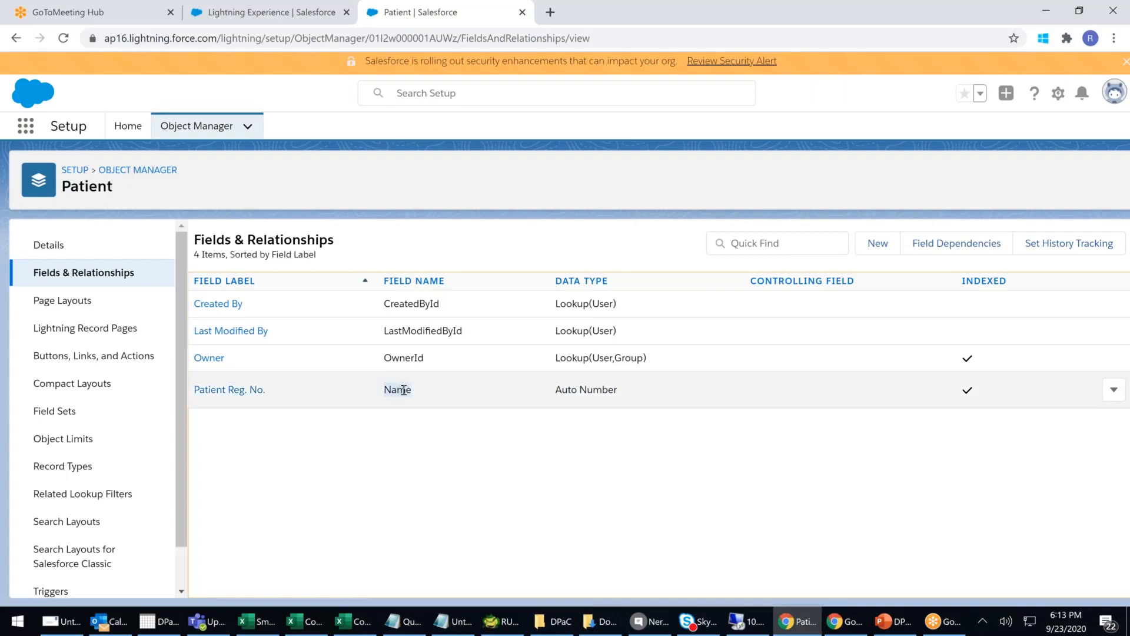
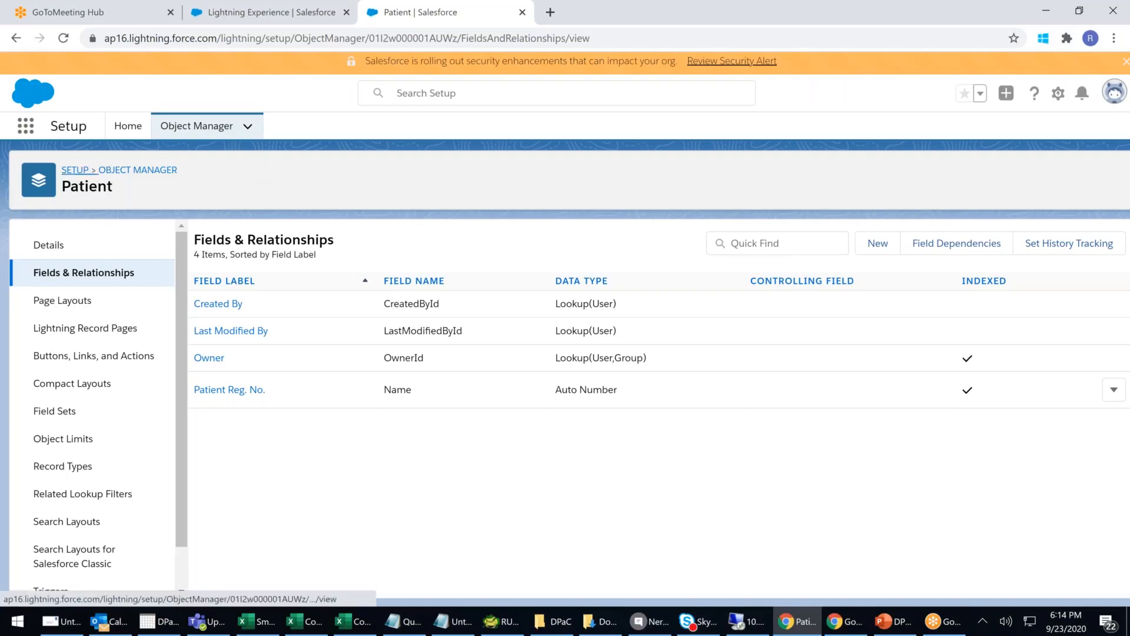
- Use the Setup breadcrumb to go from the Patient object's fields back to Setup Home
left_click(75, 170)
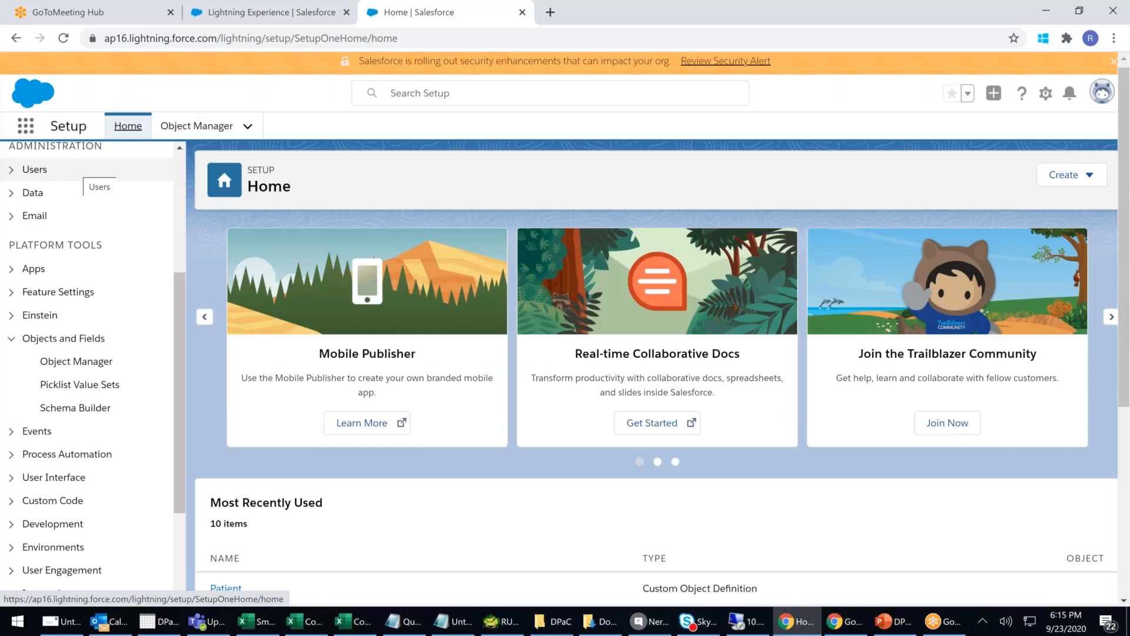
- Browse the Apps, Objects and Fields, and User Interface sidebar groups to reach the Tabs page
left_click(13, 477)
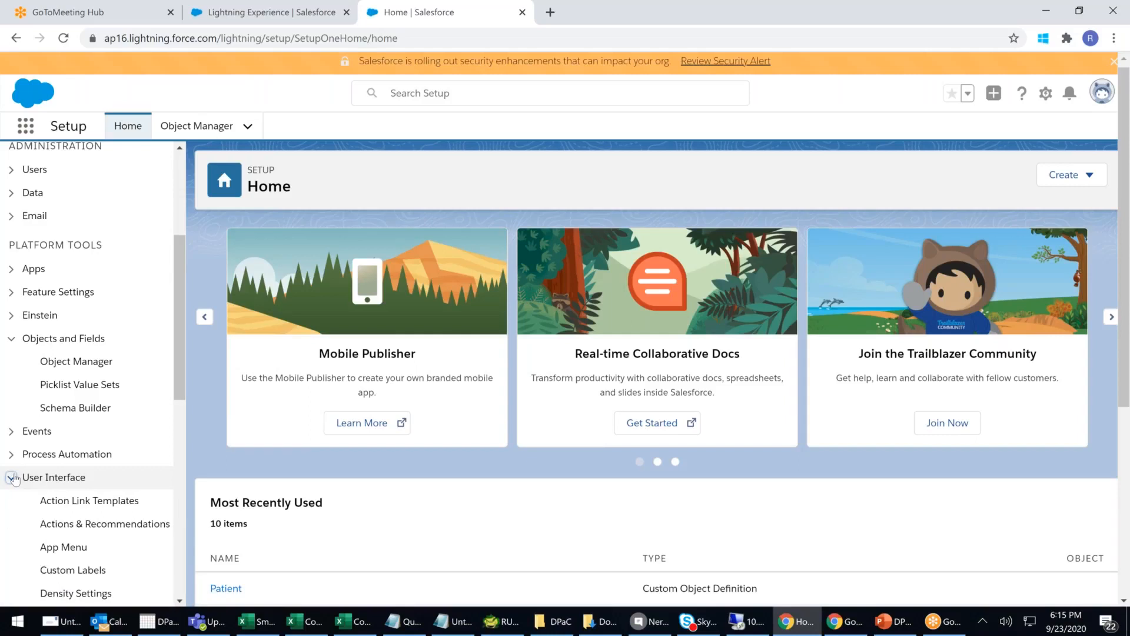
scroll(13, 477, "down", 1)
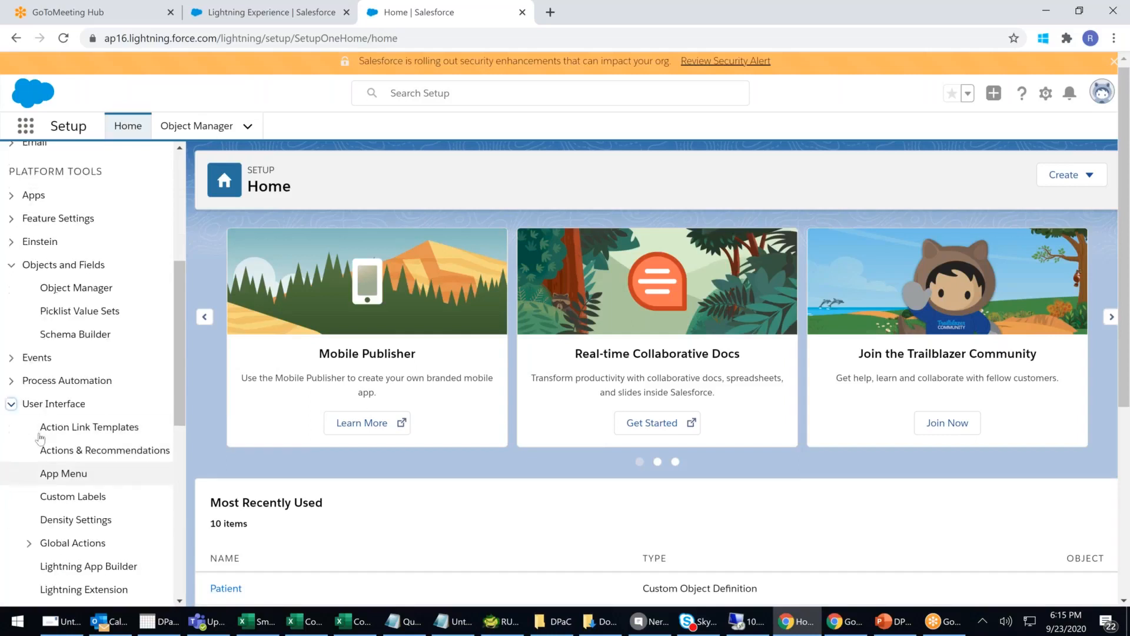
left_click(11, 265)
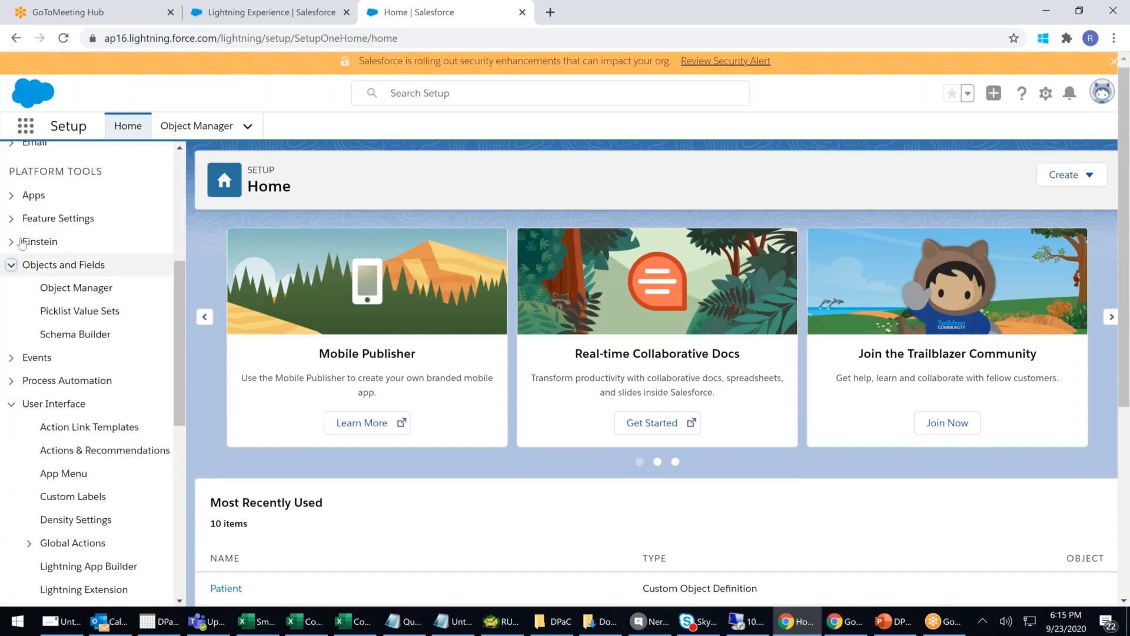
left_click(11, 195)
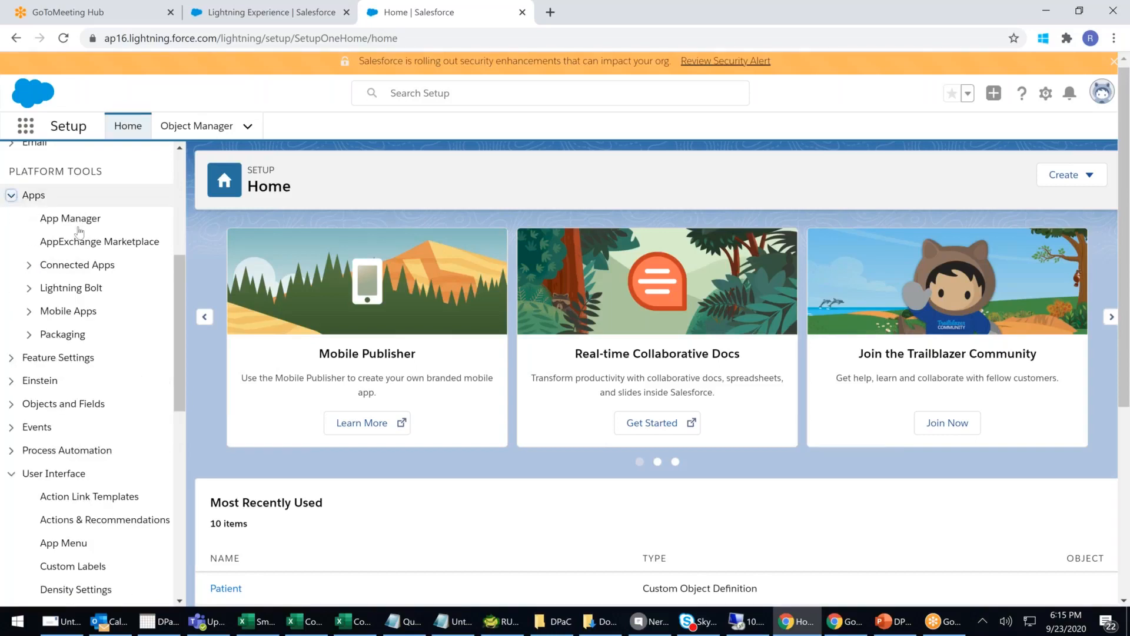
scroll(155, 327, "down", 1)
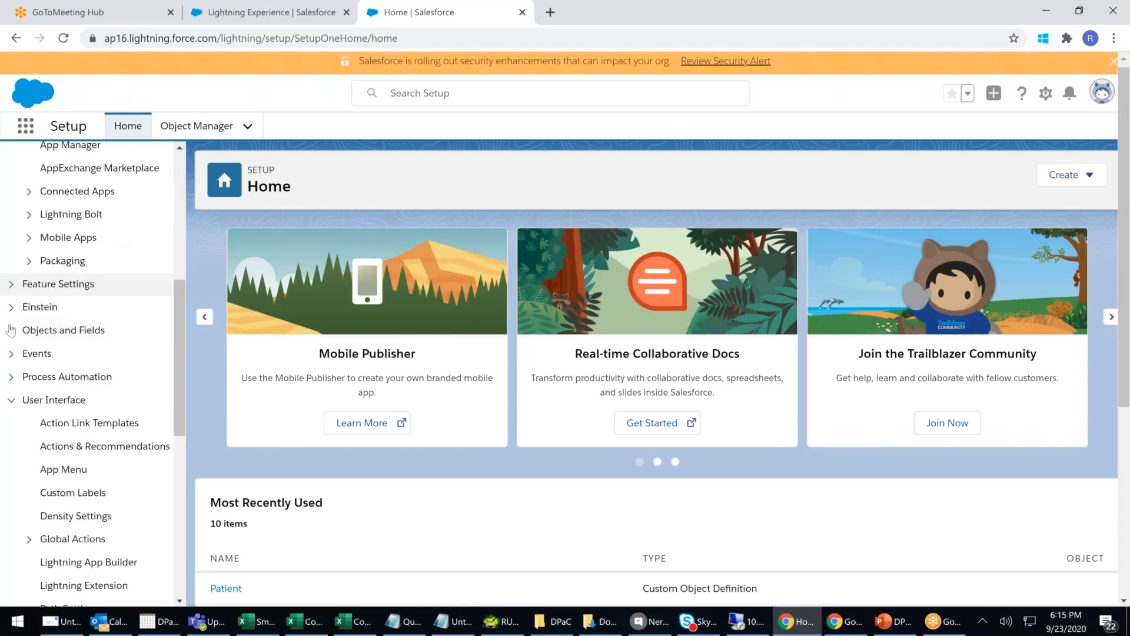
left_click(59, 331)
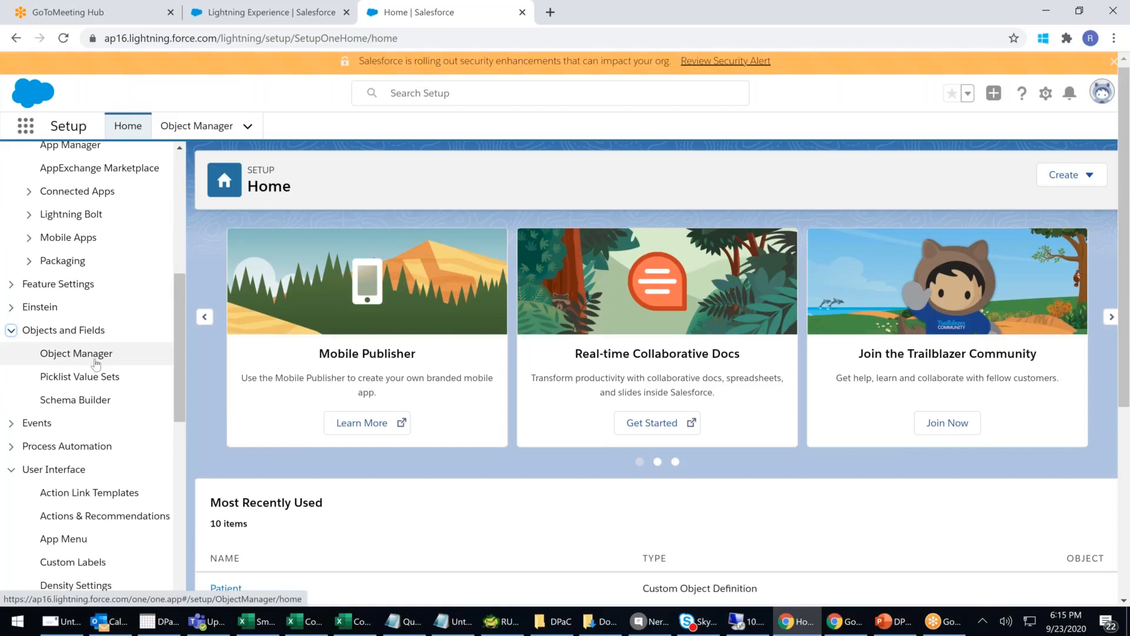
scroll(82, 354, "down", 2)
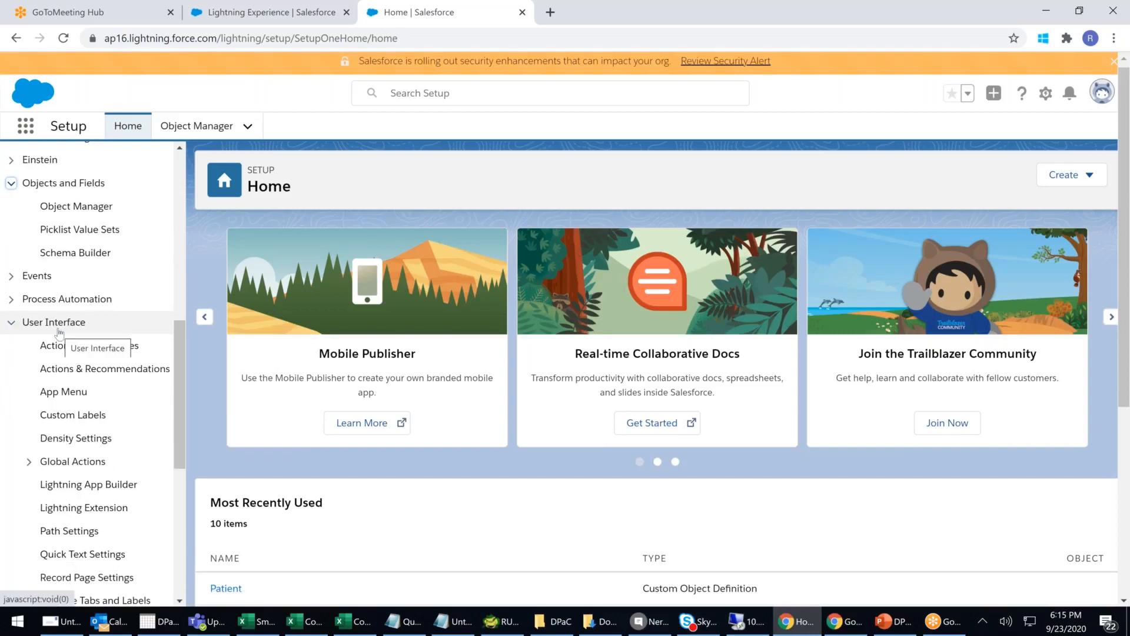
scroll(76, 341, "down", 2)
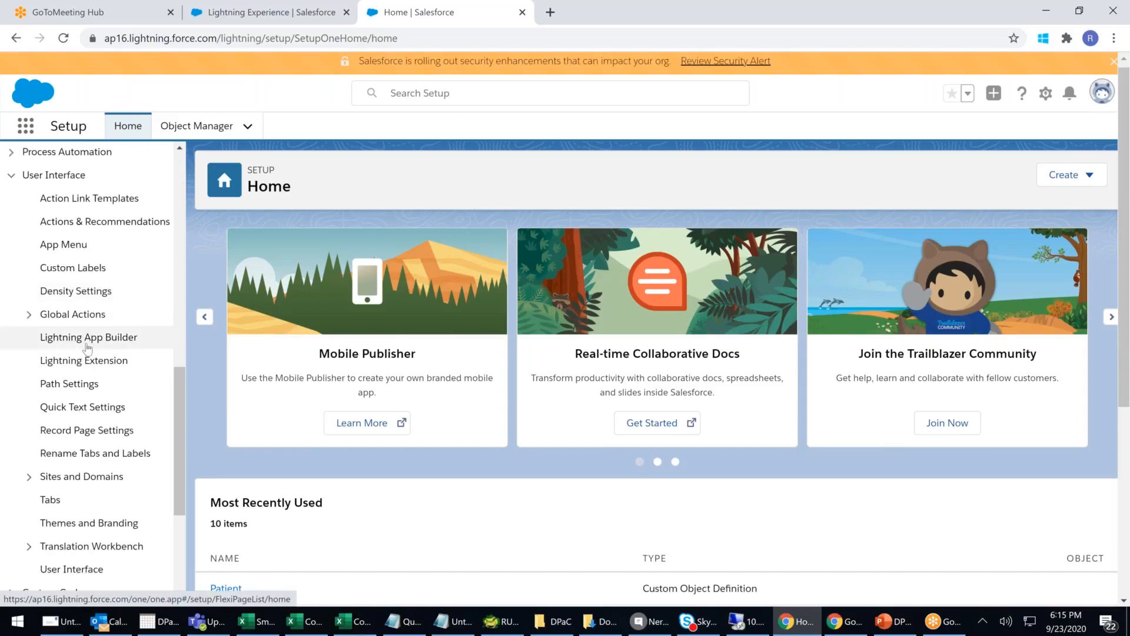
scroll(87, 348, "down", 1)
left_click(52, 426)
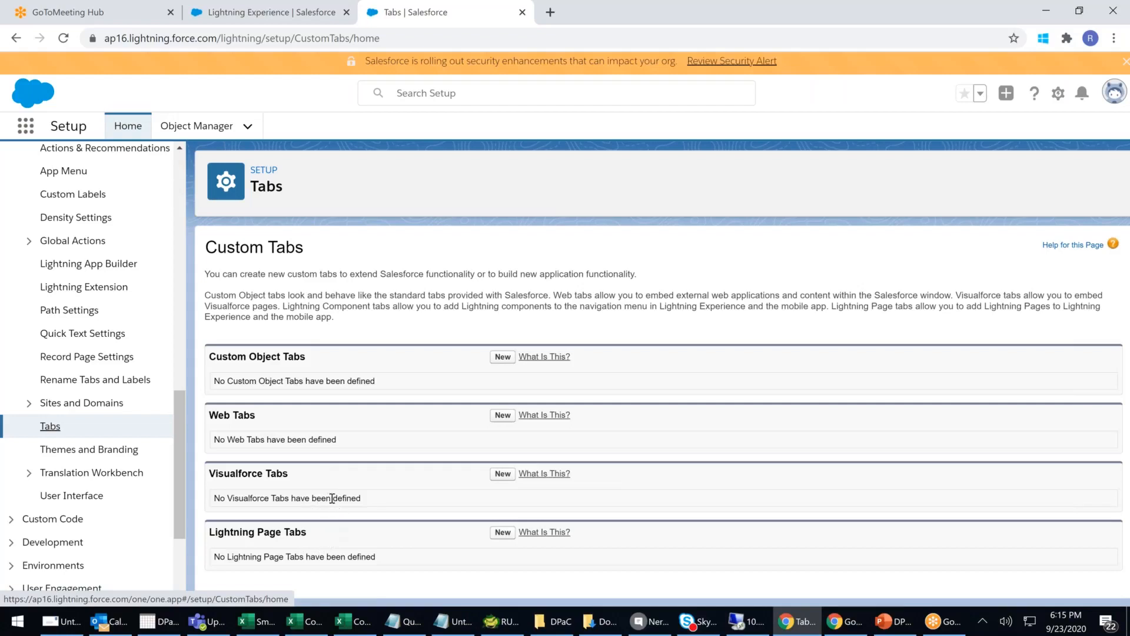
- Start a new Custom Object Tab and choose Patient as its object
left_click_drag(242, 353, 307, 357)
left_click(232, 357)
left_click_drag(227, 356, 334, 355)
left_click(256, 357)
left_click_drag(256, 357, 305, 356)
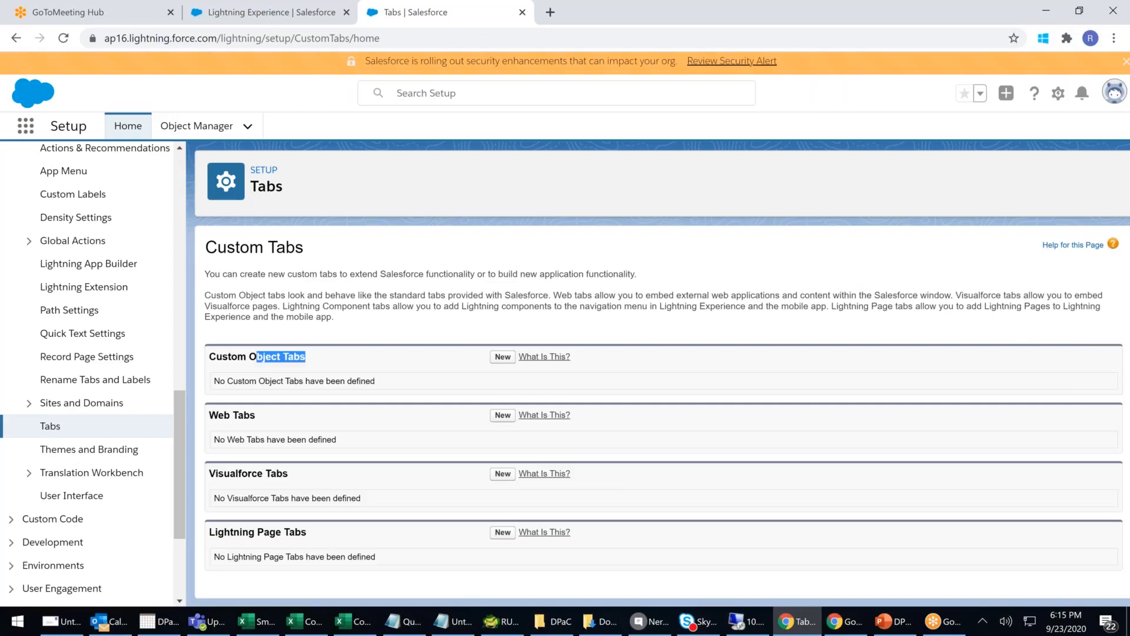
left_click(503, 358)
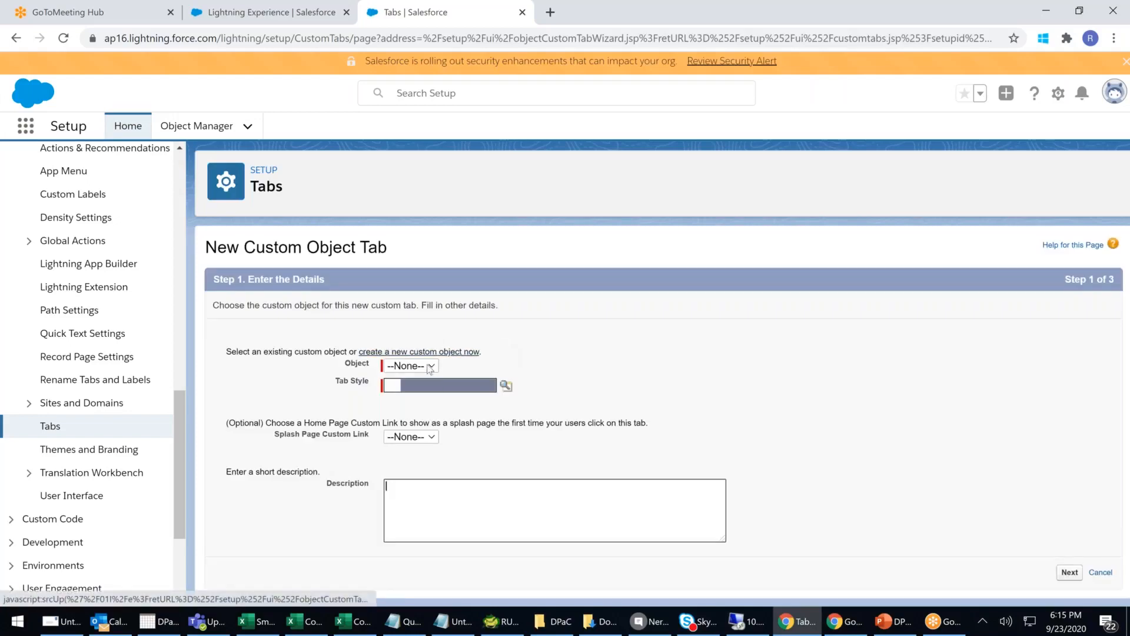
left_click(409, 365)
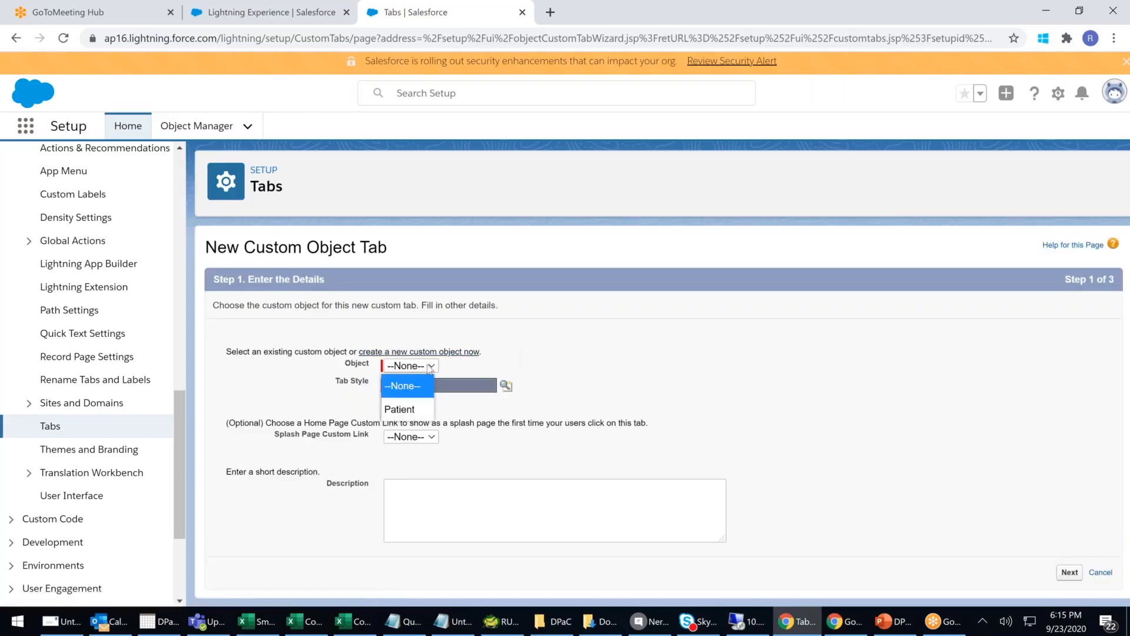
left_click(401, 409)
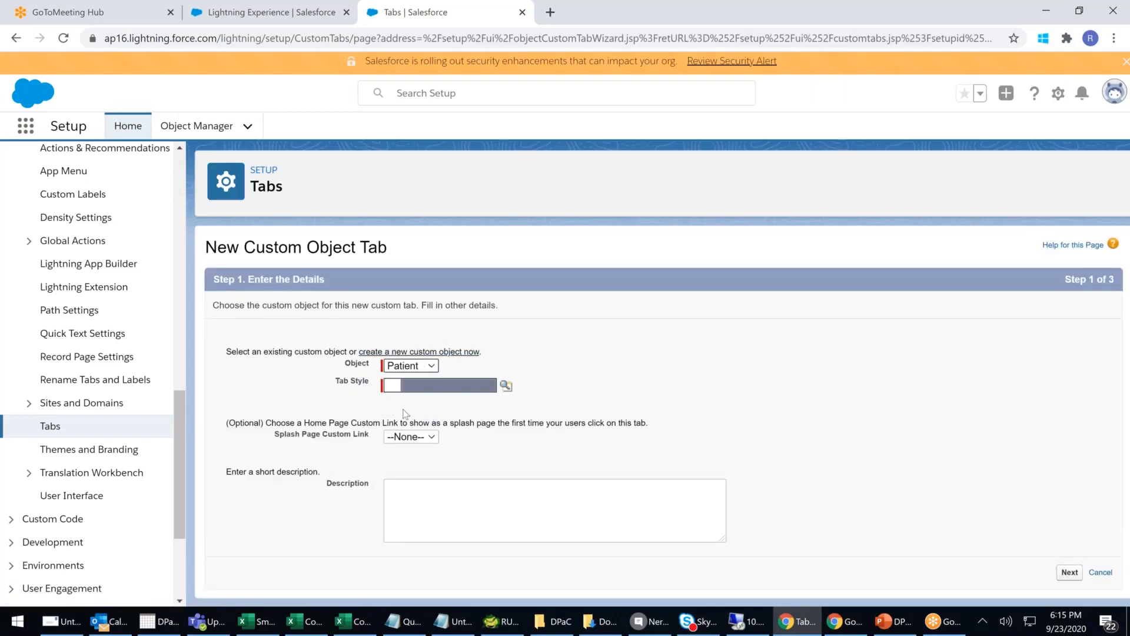
- Open the Tab Style selector, try a custom style with the Sign image, then cancel it
left_click(505, 387)
left_click_drag(475, 239, 737, 93)
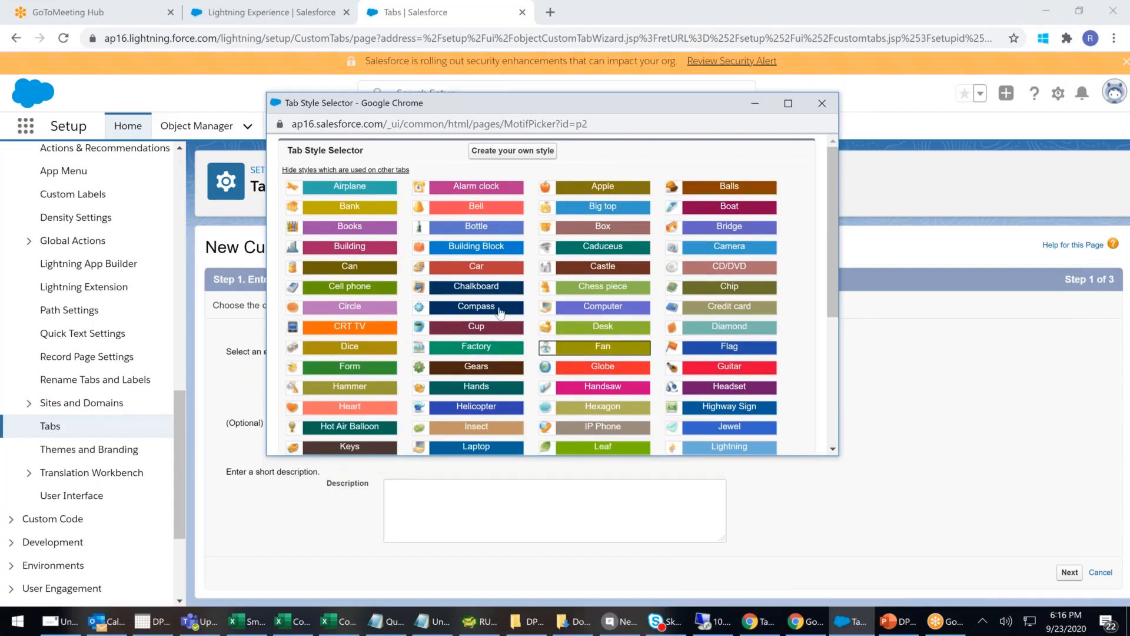
scroll(434, 292, "down", 4)
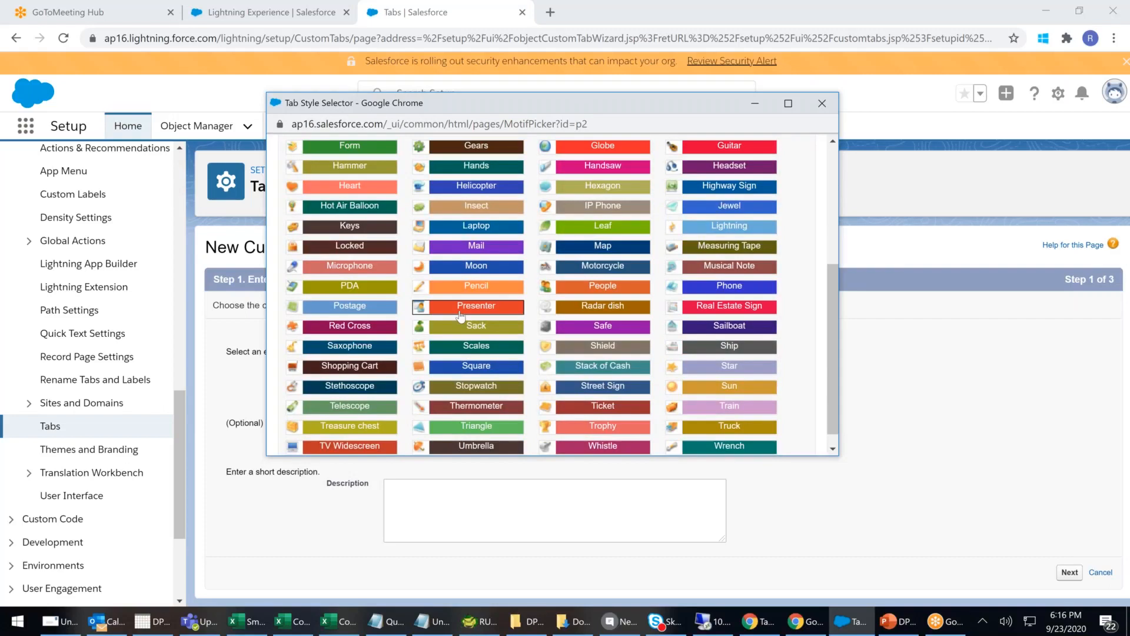
scroll(462, 318, "up", 4)
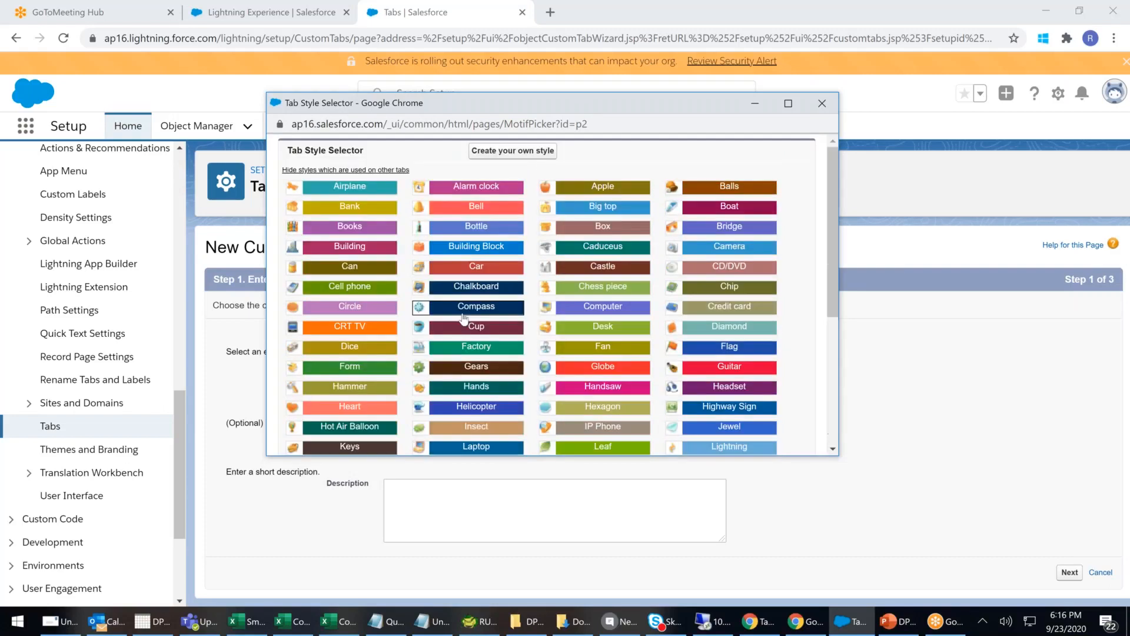
left_click(519, 152)
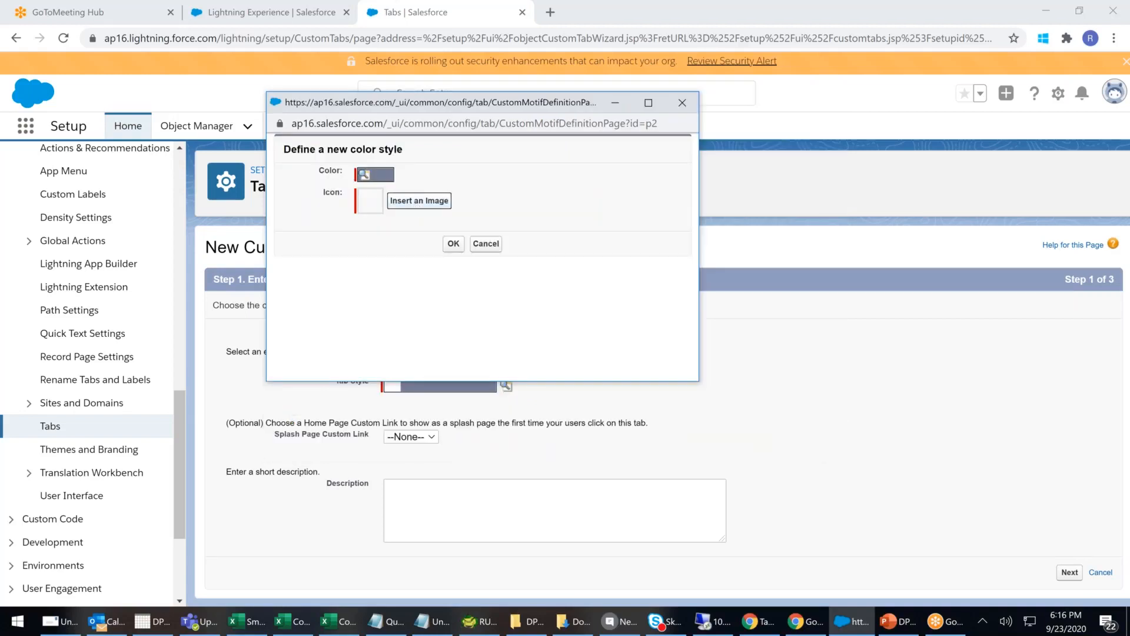
left_click(418, 200)
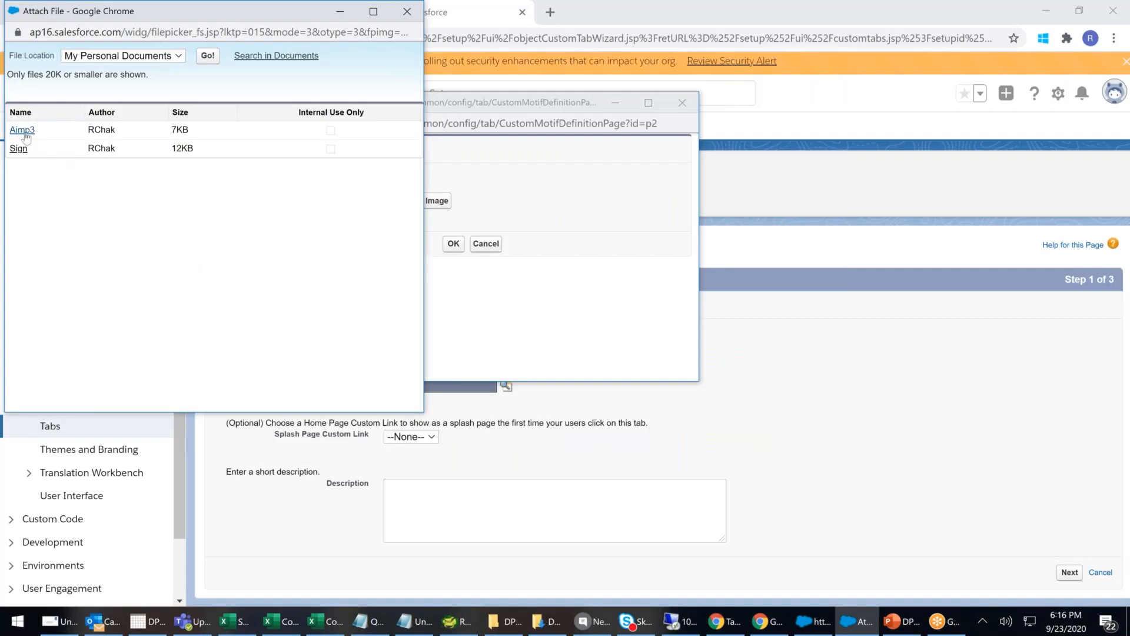
left_click(18, 149)
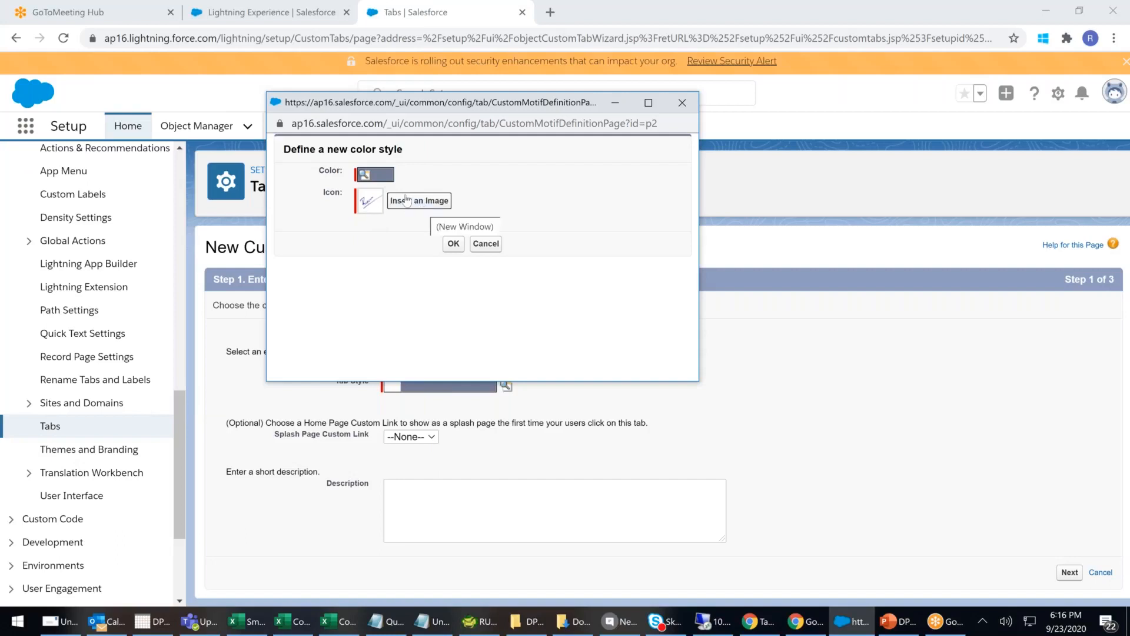
left_click(379, 179)
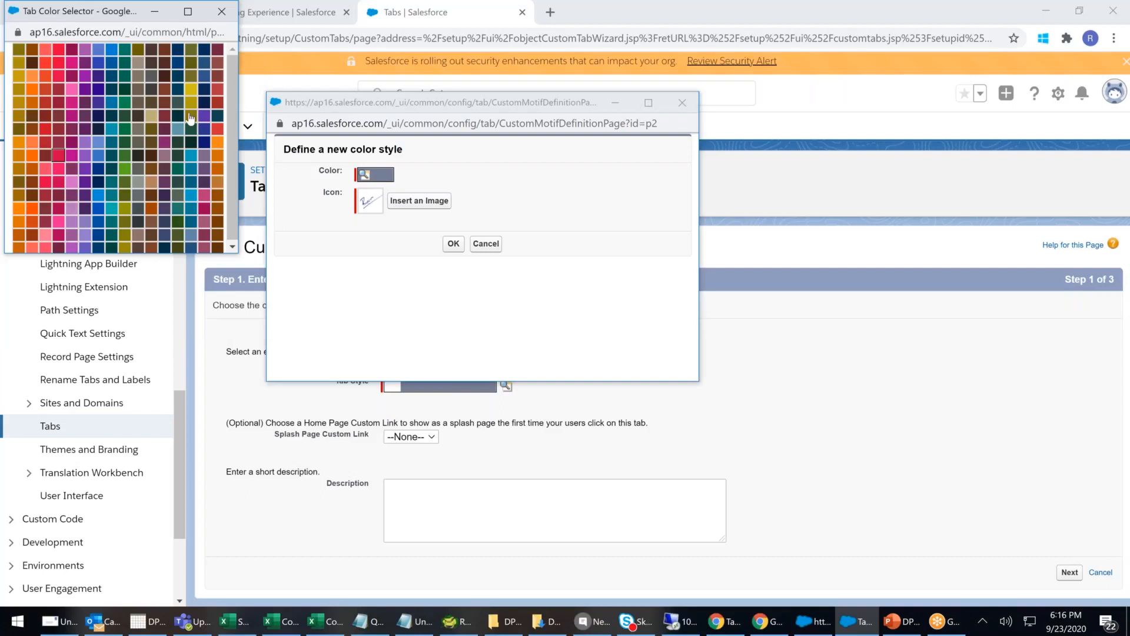
left_click(483, 248)
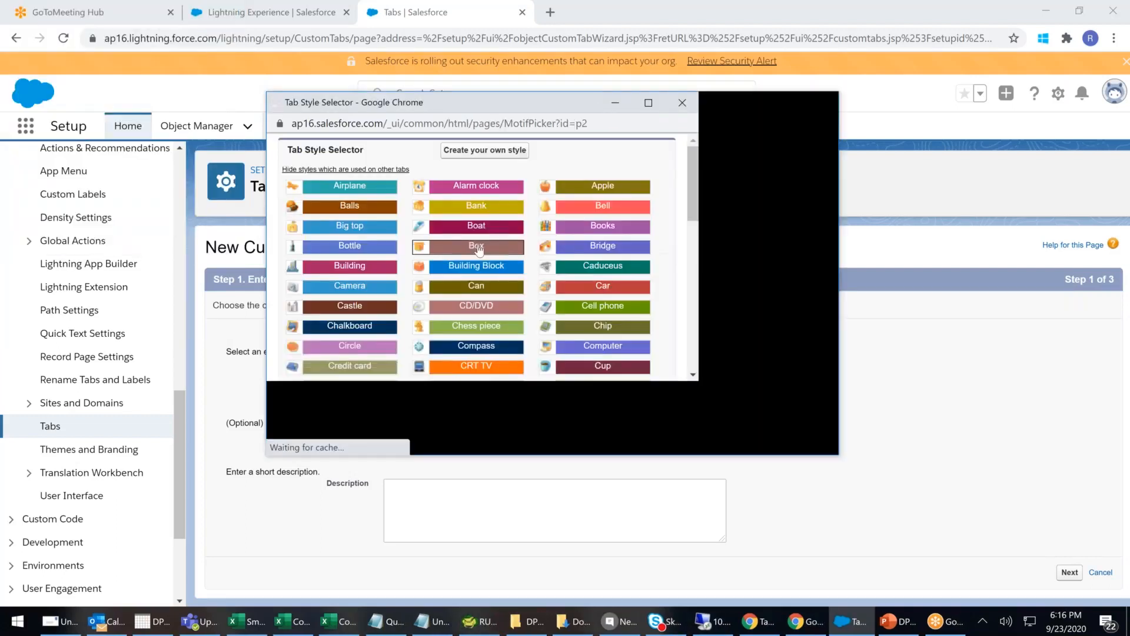
- Pick the People style for the Patient tab
scroll(513, 351, "down", 1)
scroll(512, 352, "down", 2)
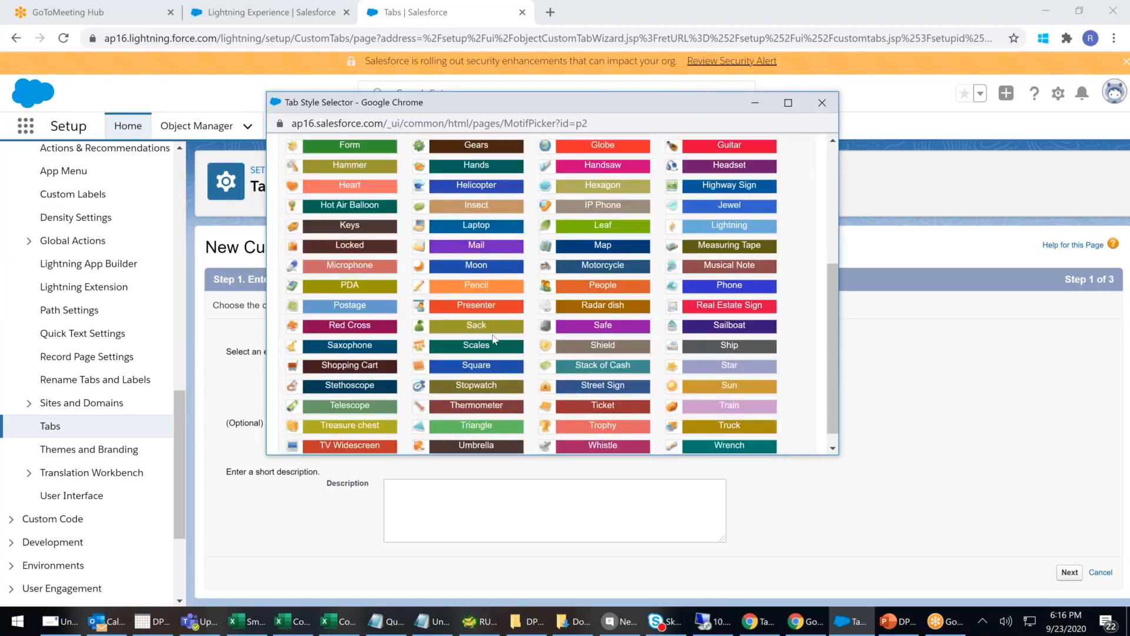
scroll(494, 338, "down", 1)
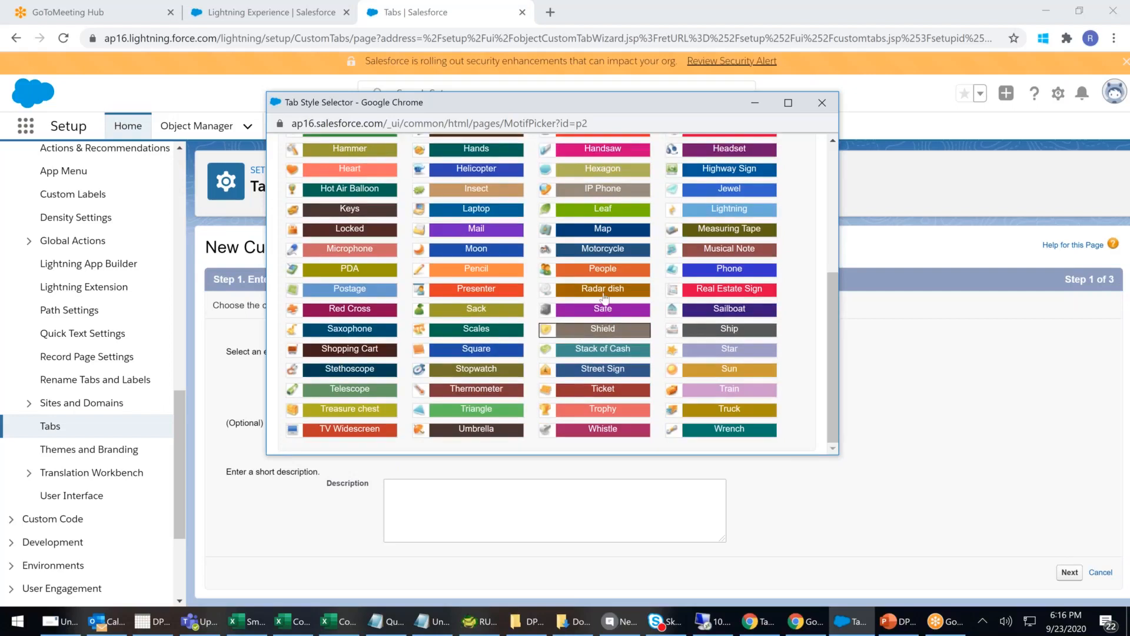
left_click(602, 269)
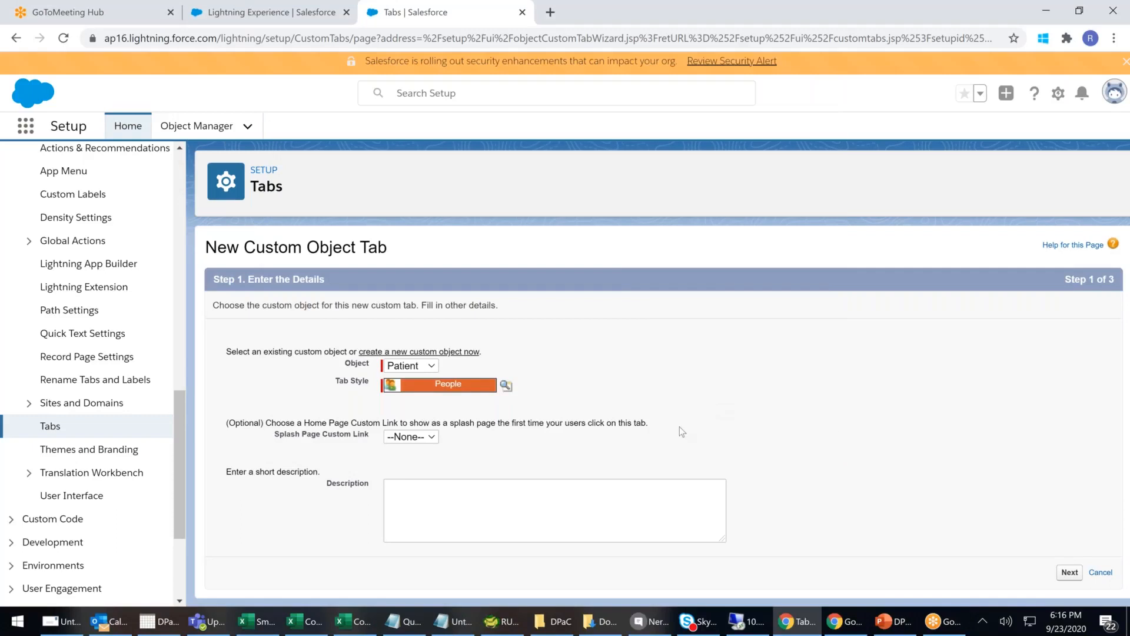
- Keep the default splash page and description and move on to profile visibility
left_click(422, 439)
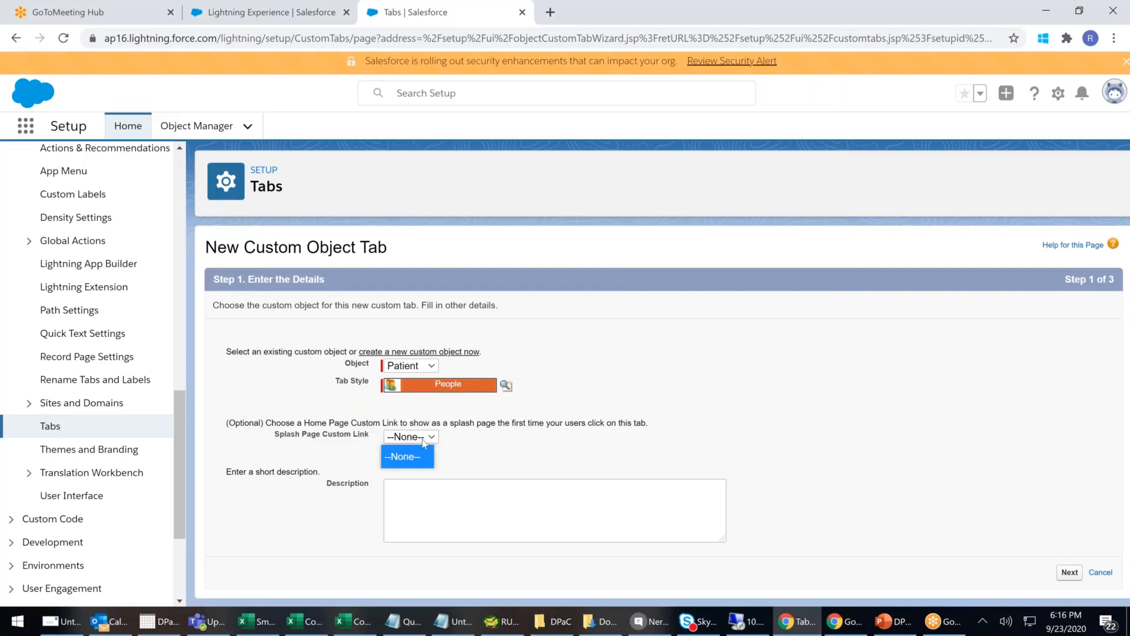
left_click(494, 512)
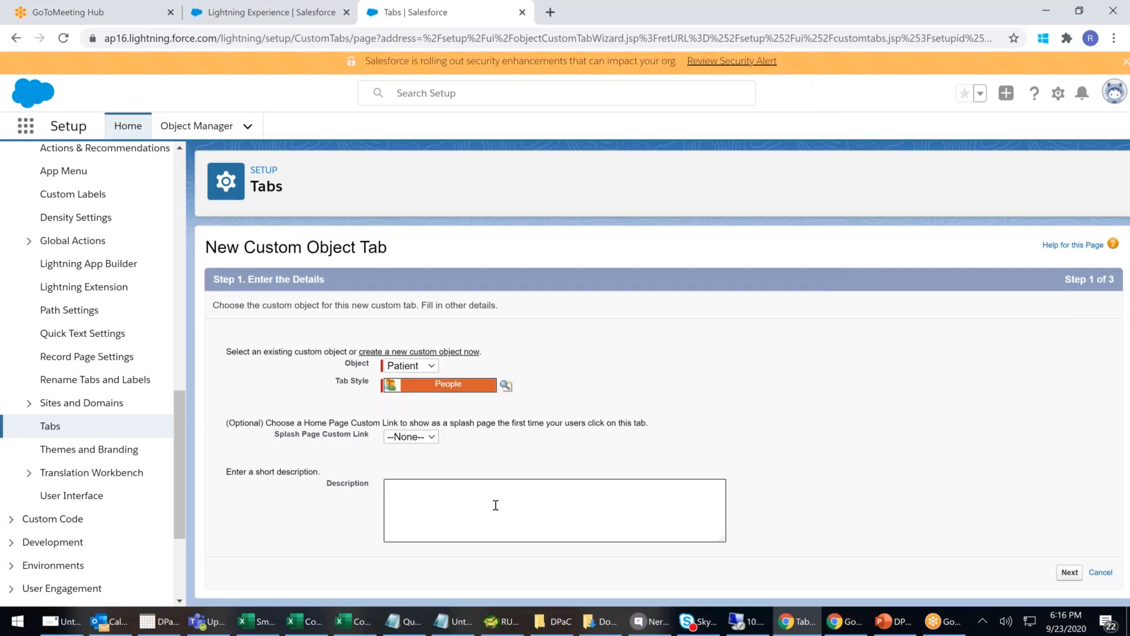
left_click(1068, 573)
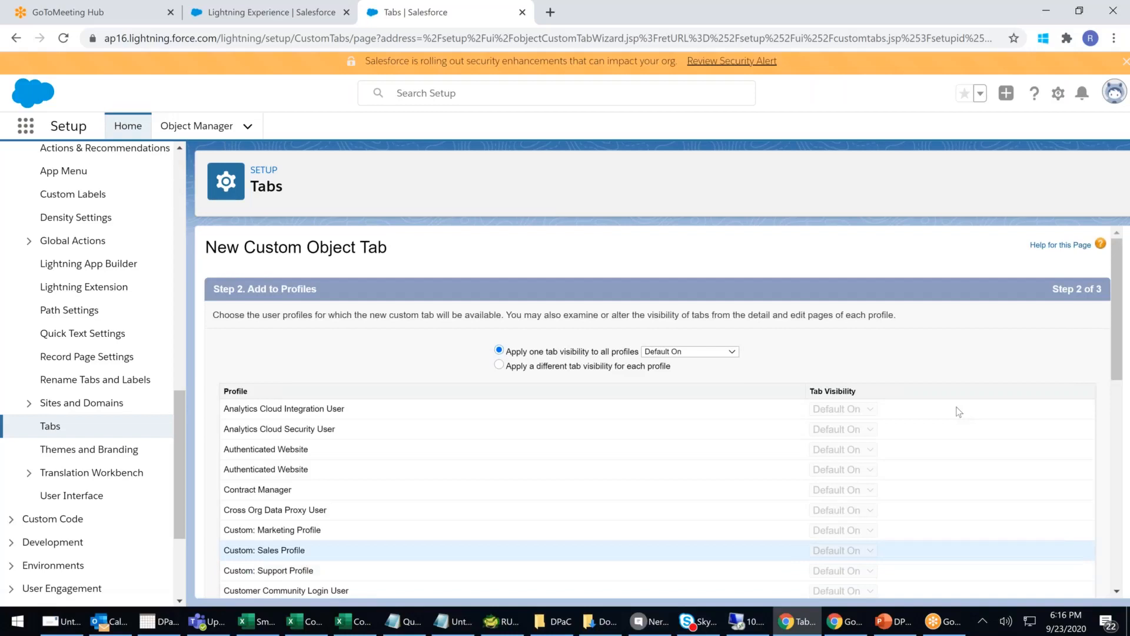
scroll(959, 409, "down", 5)
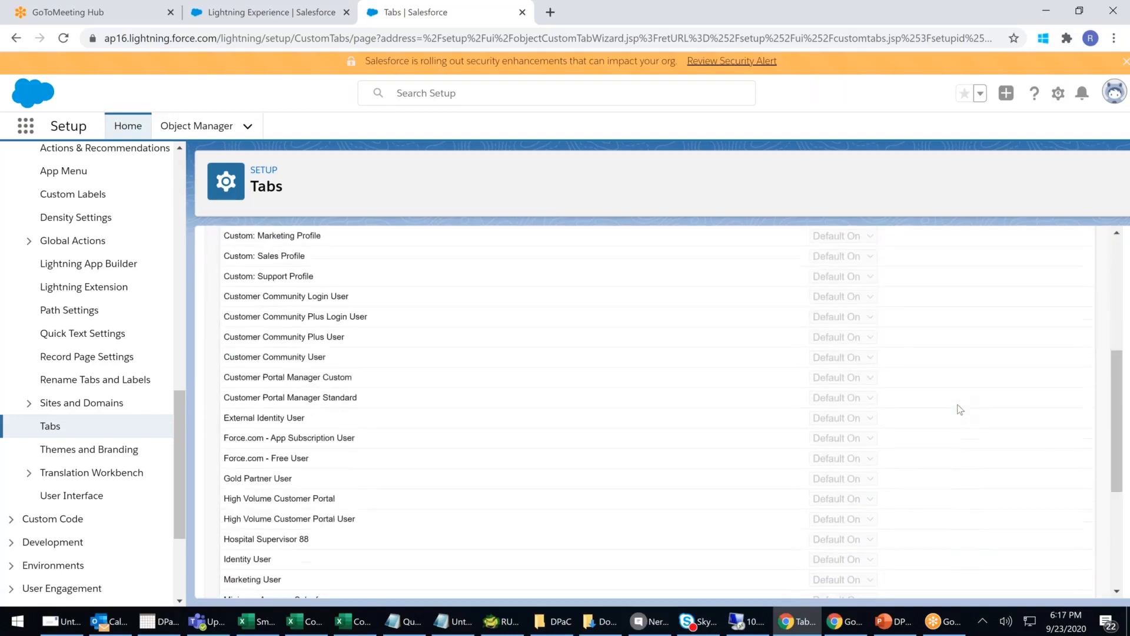
scroll(960, 409, "down", 4)
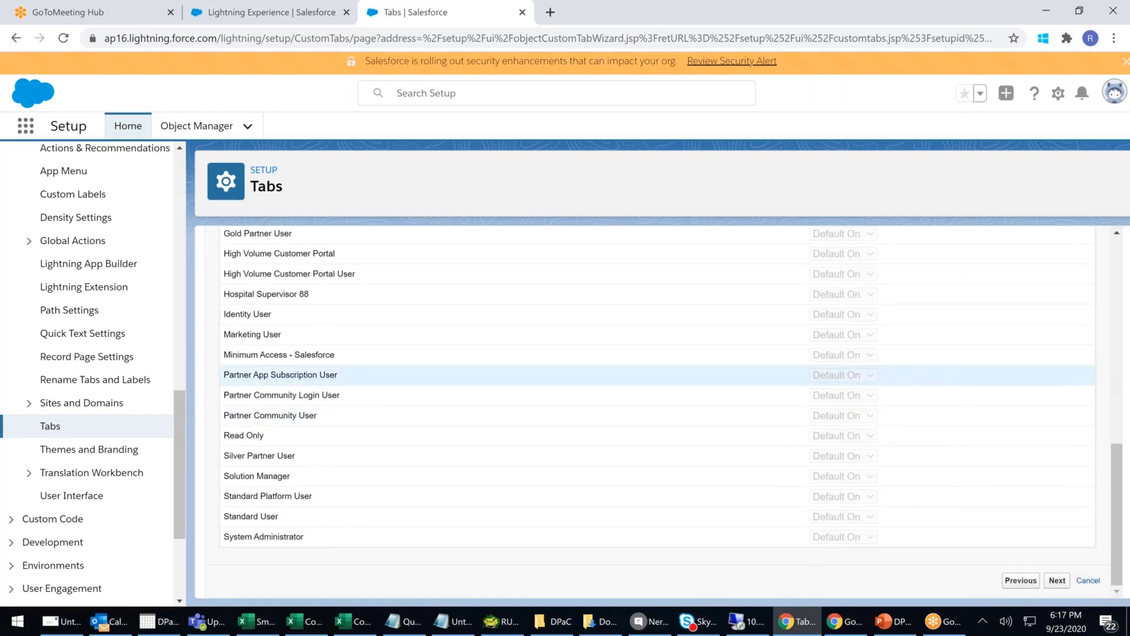
- Include the tab only in Apollo Hospital Management and save the Patients tab
left_click(1059, 581)
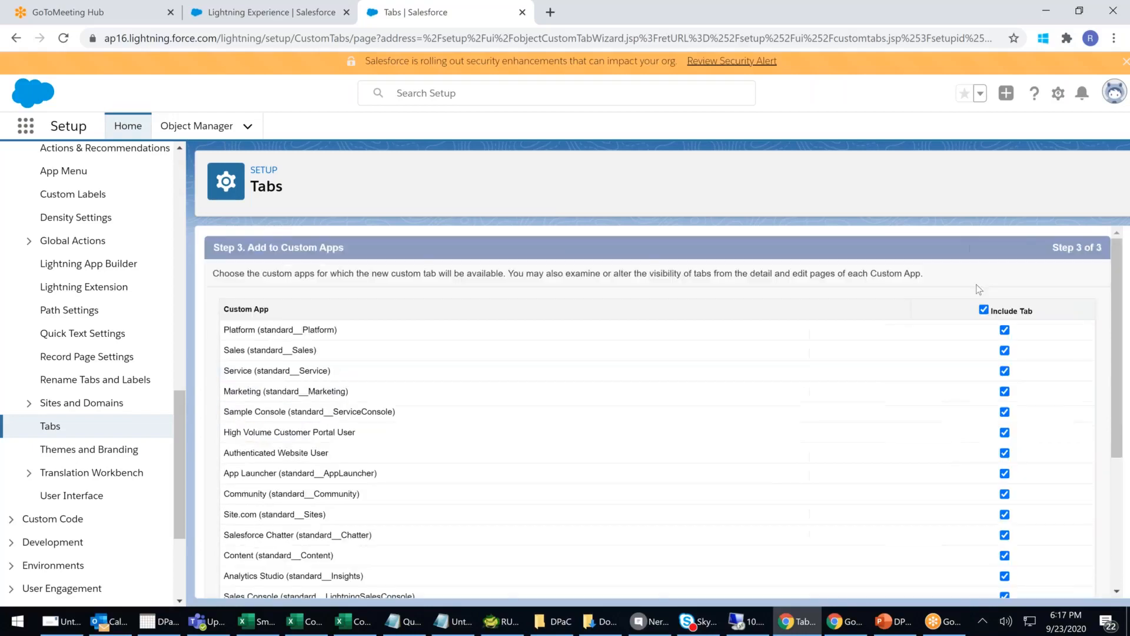
left_click(983, 310)
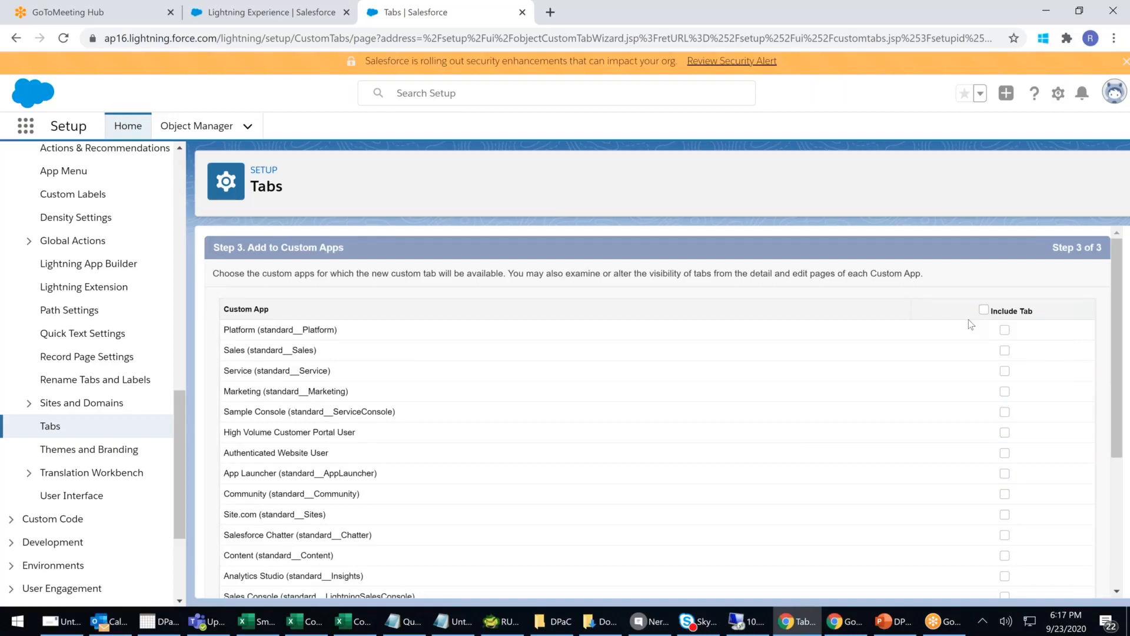
scroll(968, 322, "down", 4)
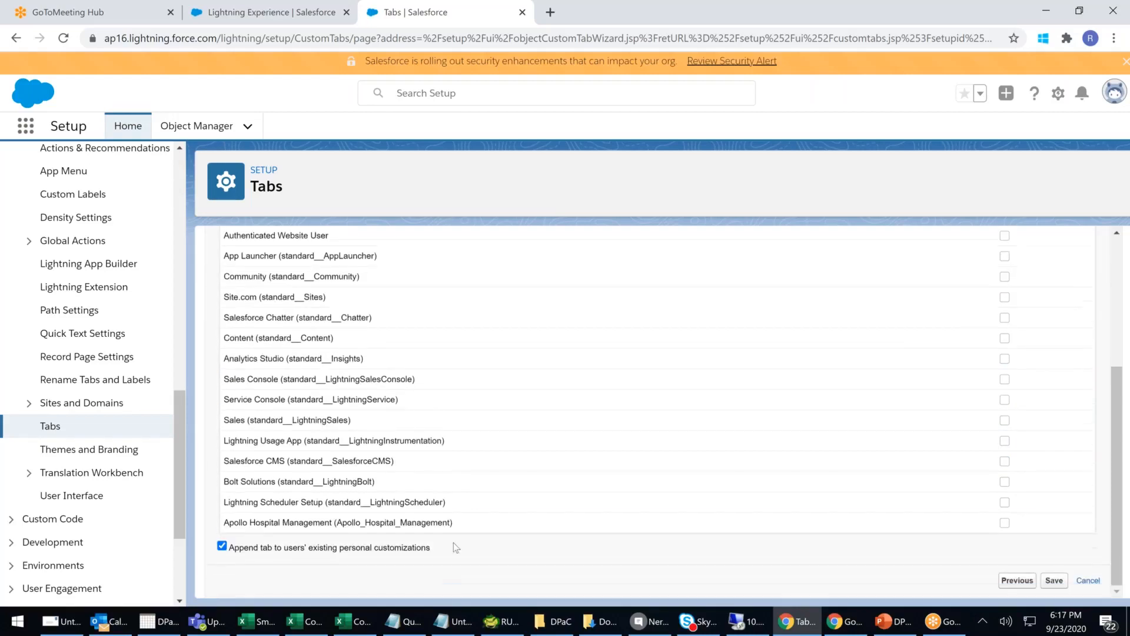
left_click_drag(400, 523, 845, 521)
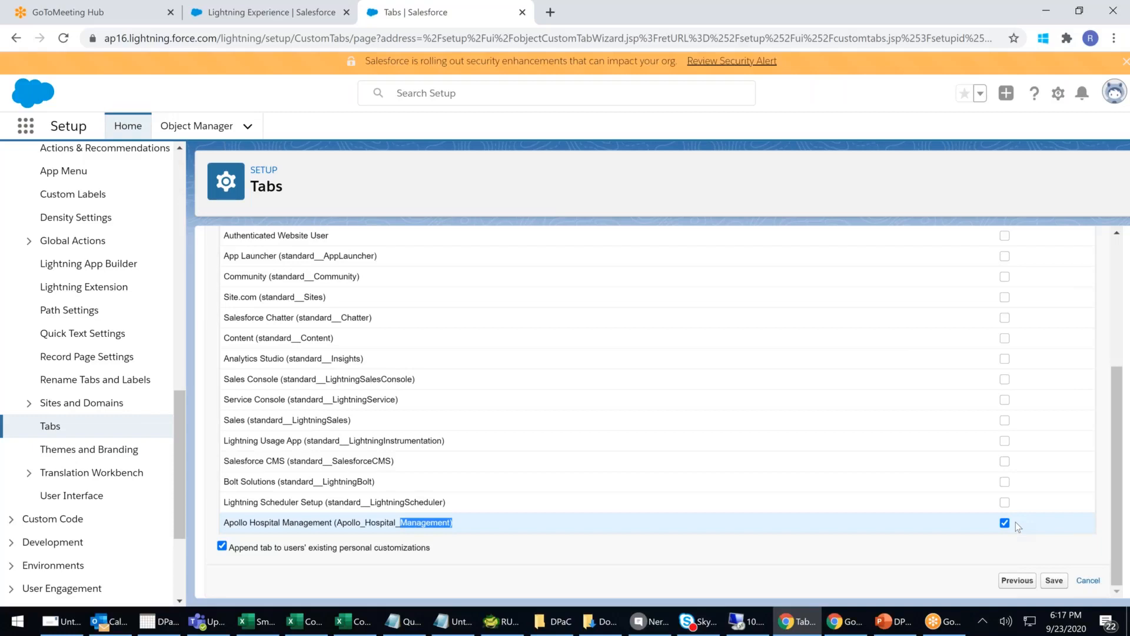
left_click(1058, 584)
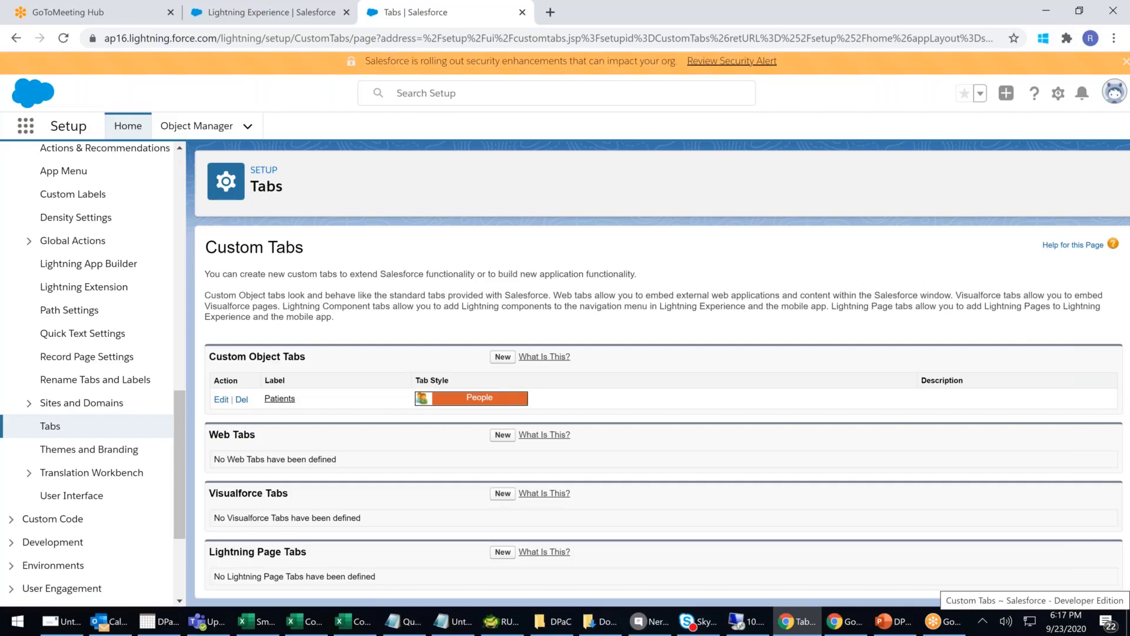
left_click(256, 18)
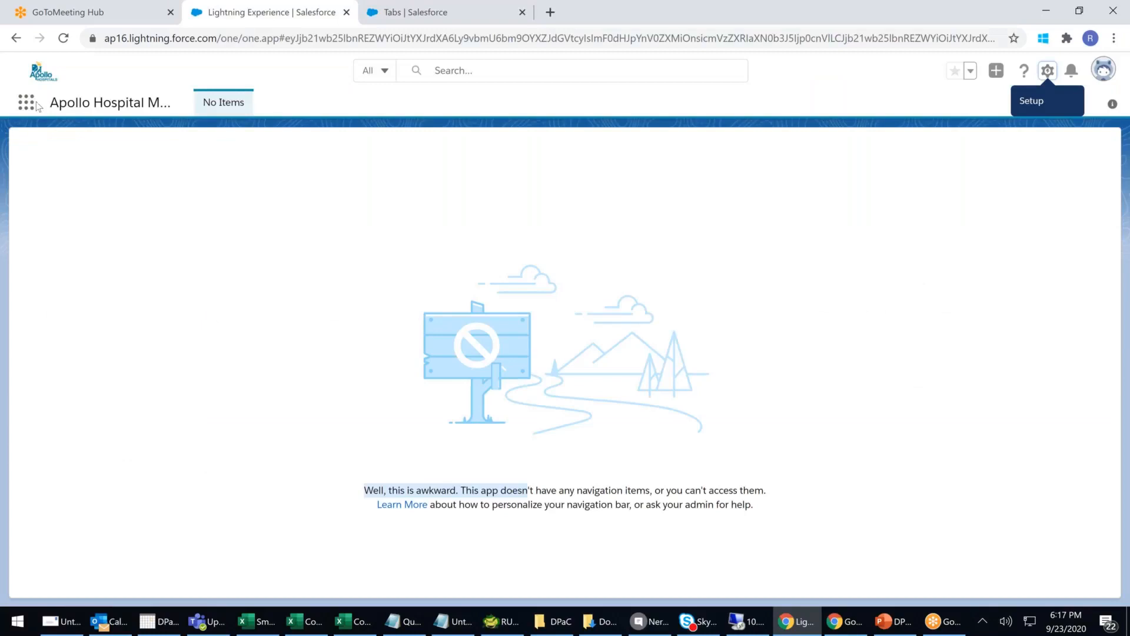
left_click(27, 103)
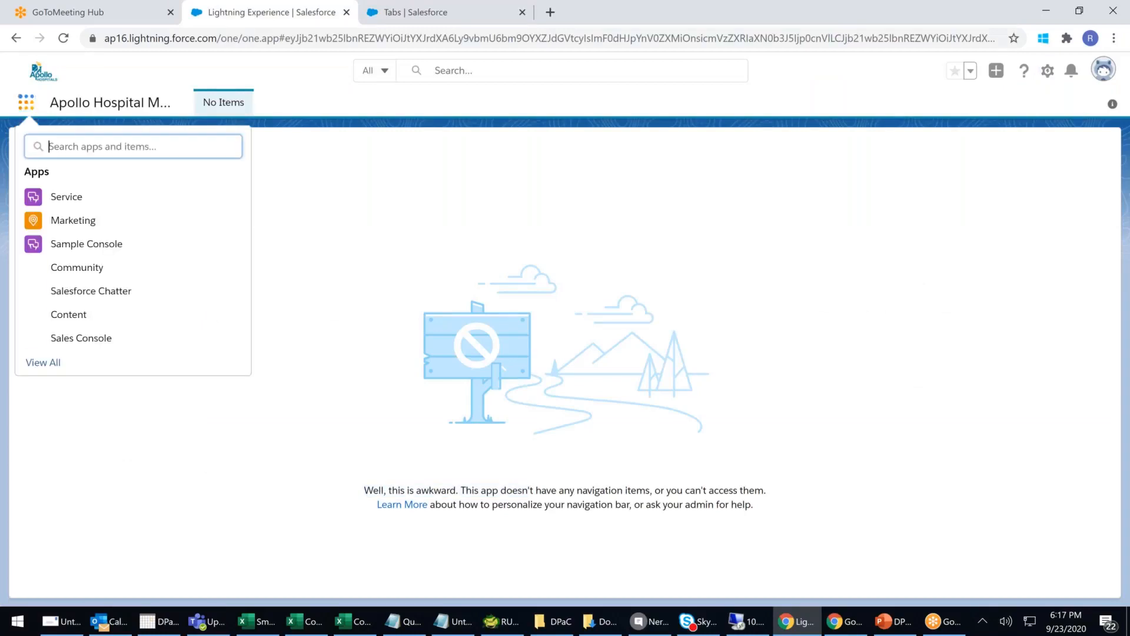
left_click(49, 363)
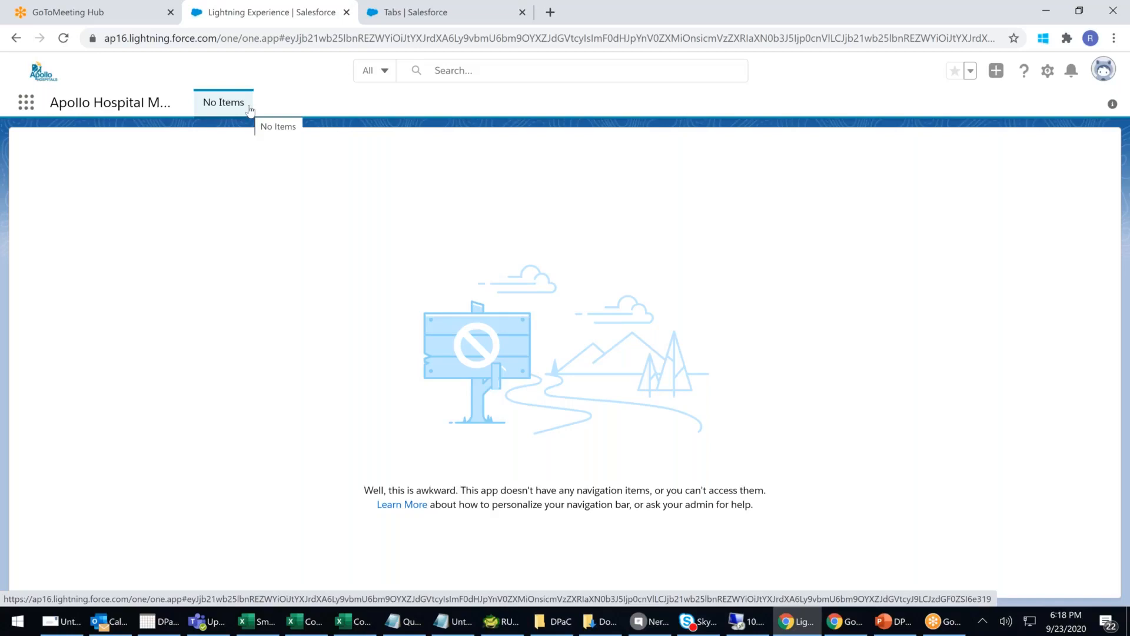
- Go to App Manager and choose Edit for the Apollo Hospital Management app
left_click(386, 13)
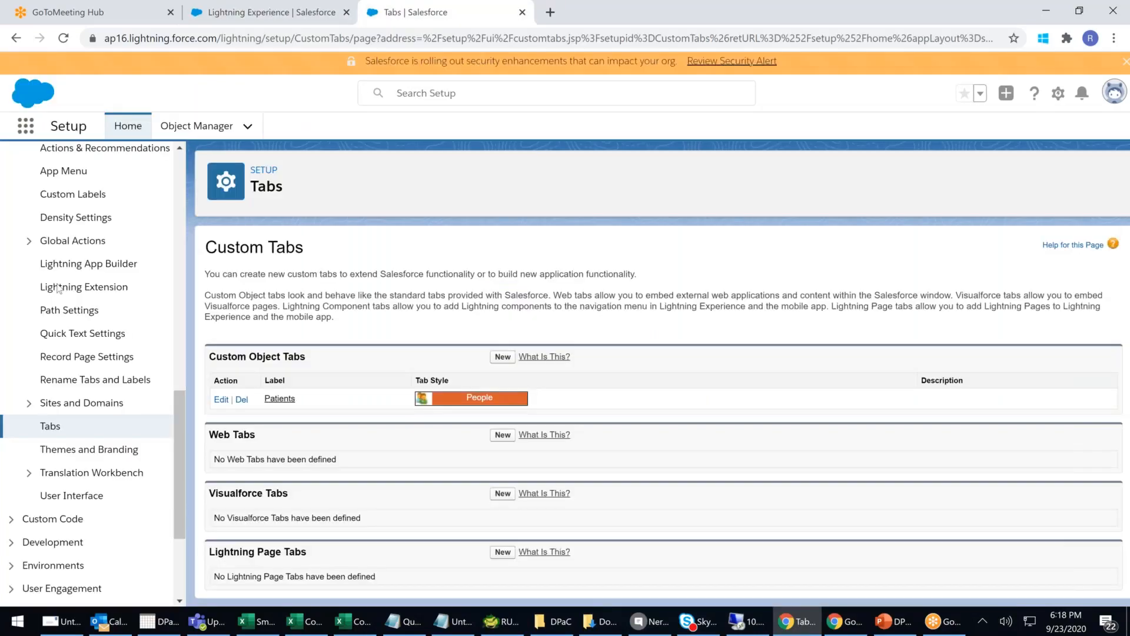
left_click_drag(179, 408, 179, 374)
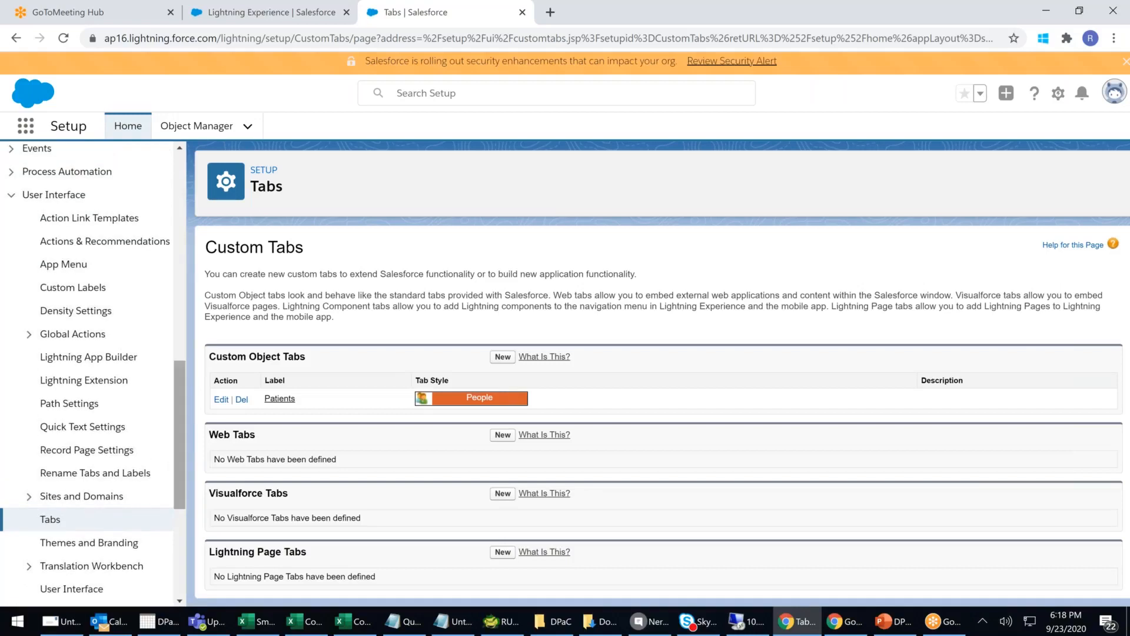
left_click_drag(181, 379, 188, 259)
left_click(60, 256)
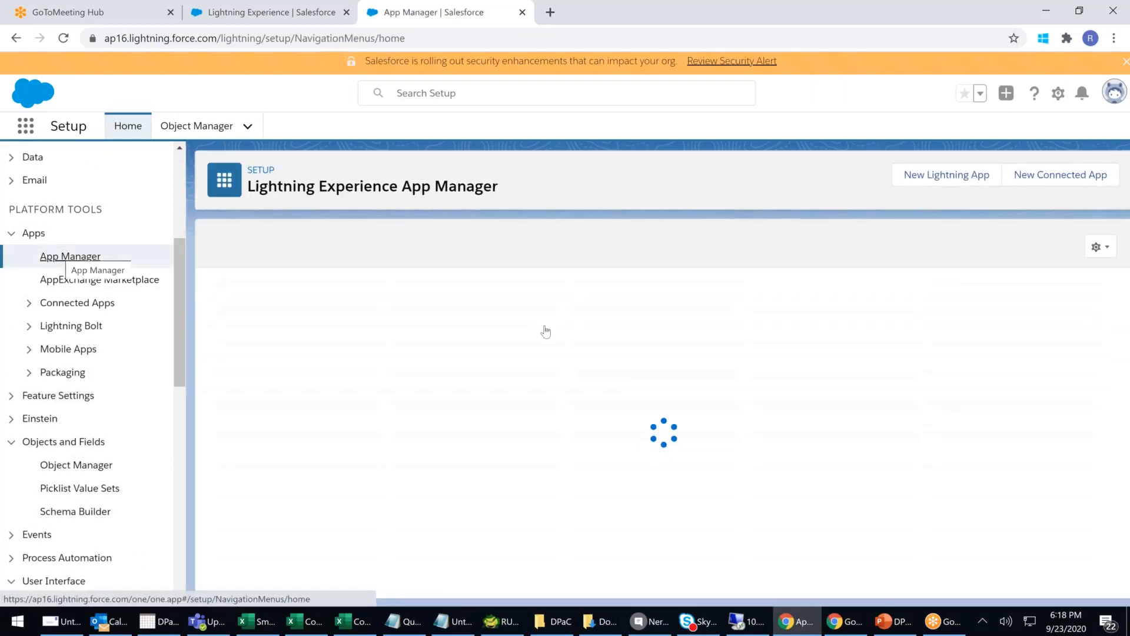
left_click_drag(314, 370, 924, 371)
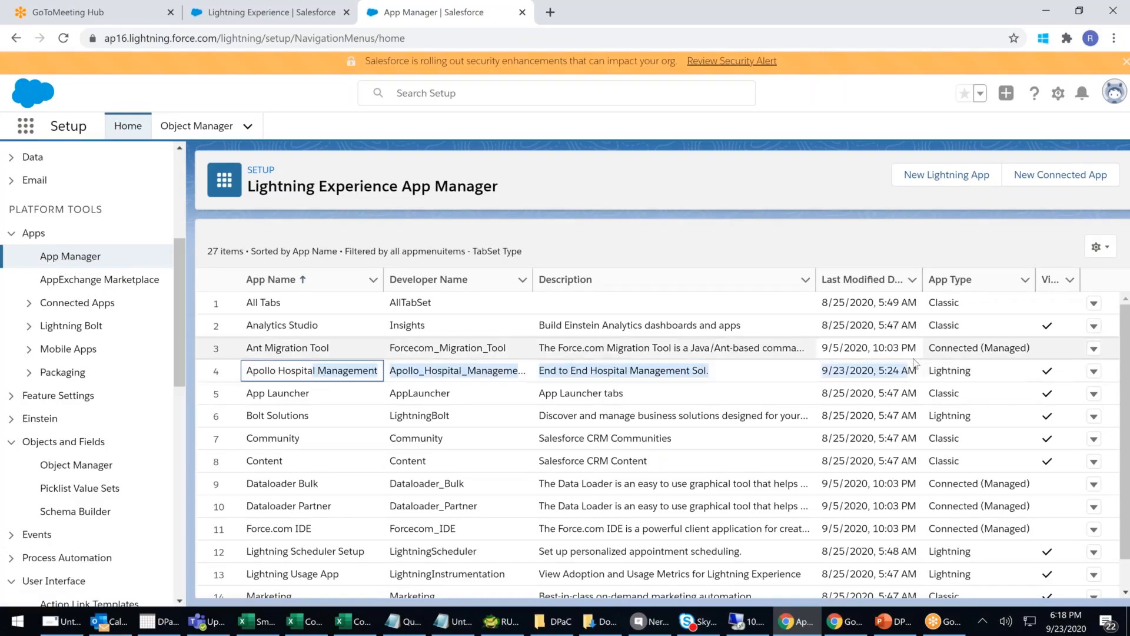
left_click(1095, 373)
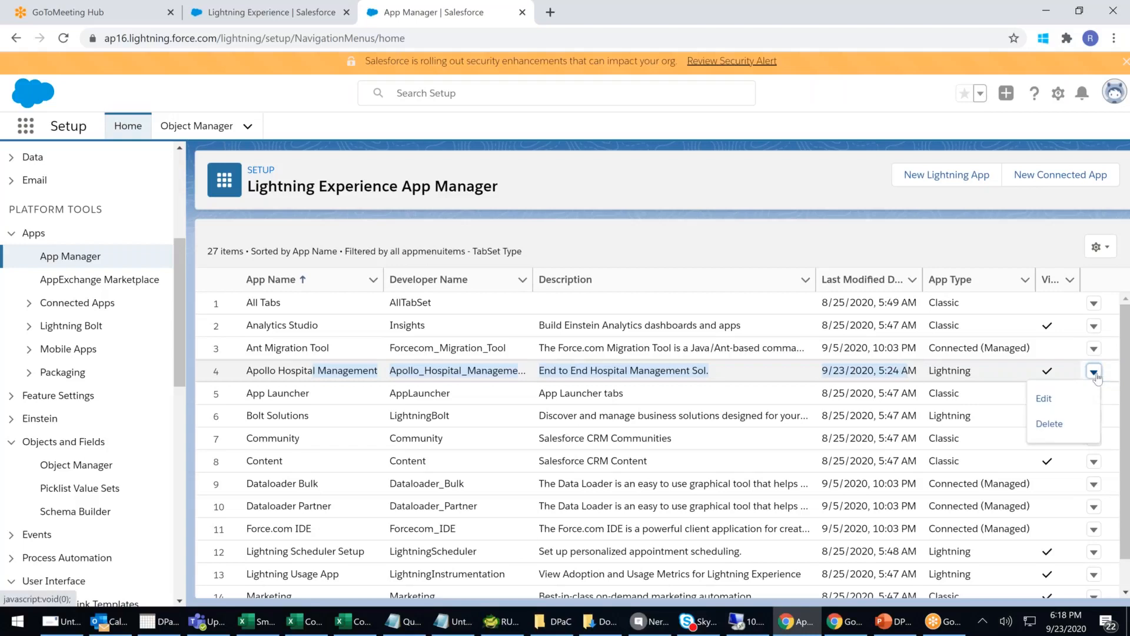
left_click(1037, 400)
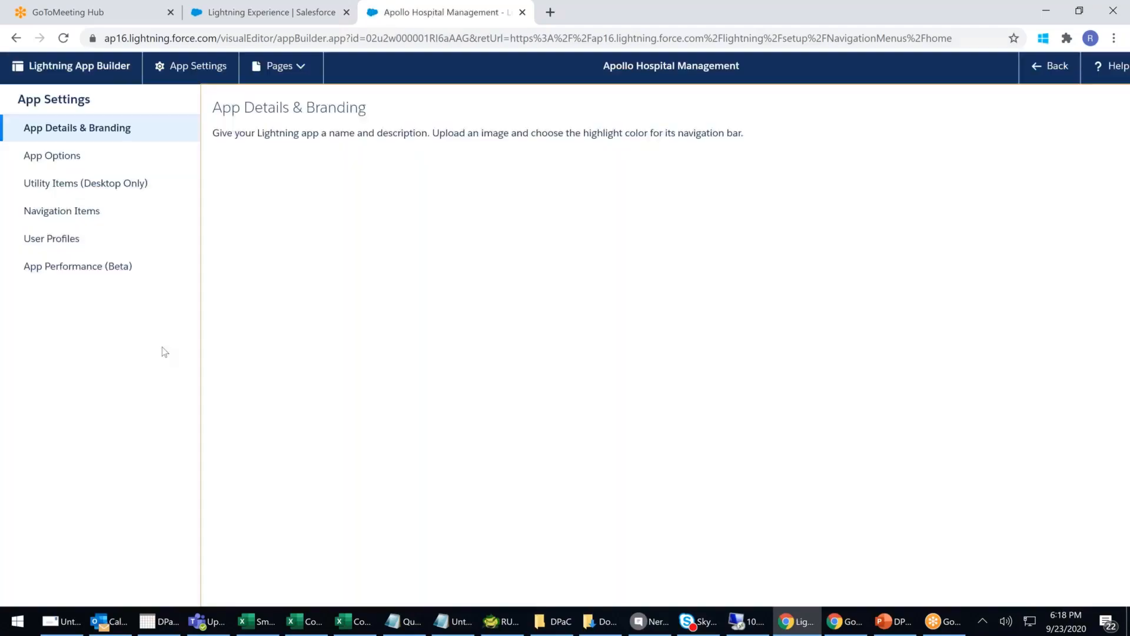
- Move Patients into the app's selected Navigation Items, save, and leave App Builder
left_click(61, 216)
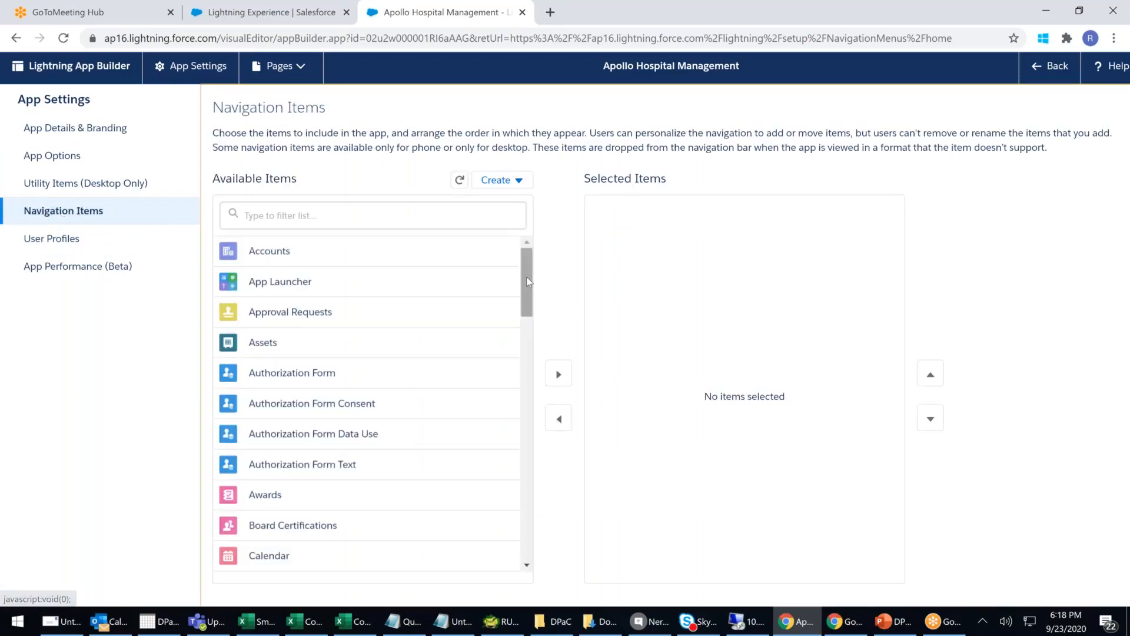
scroll(526, 276, "down", 5)
left_click_drag(536, 334, 536, 506)
left_click_drag(523, 398, 539, 486)
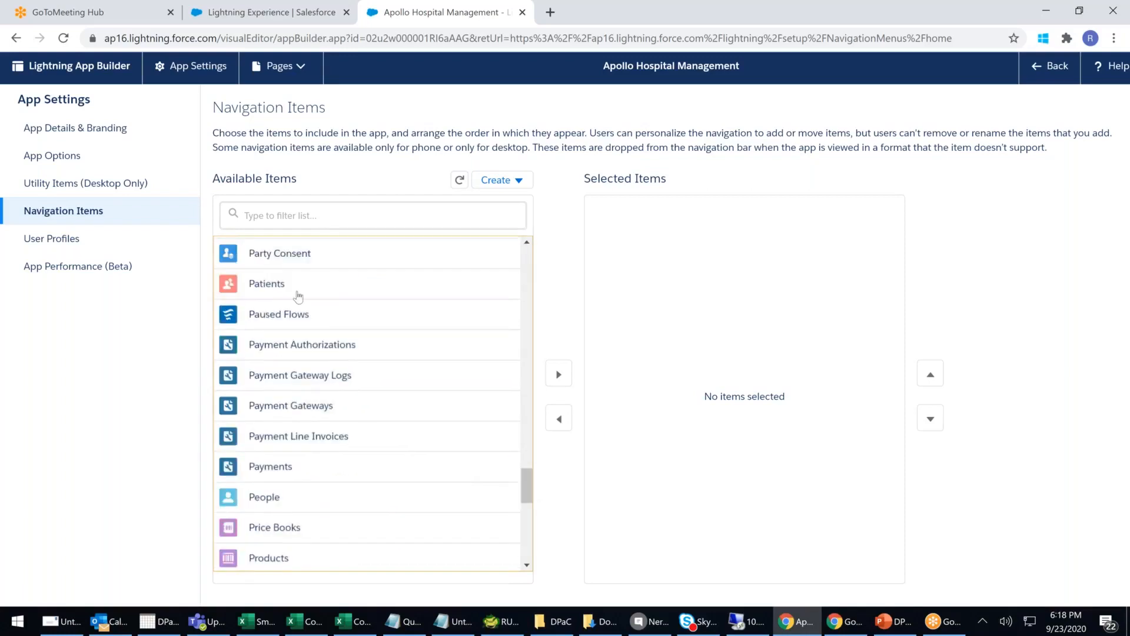
left_click(298, 295)
left_click(559, 375)
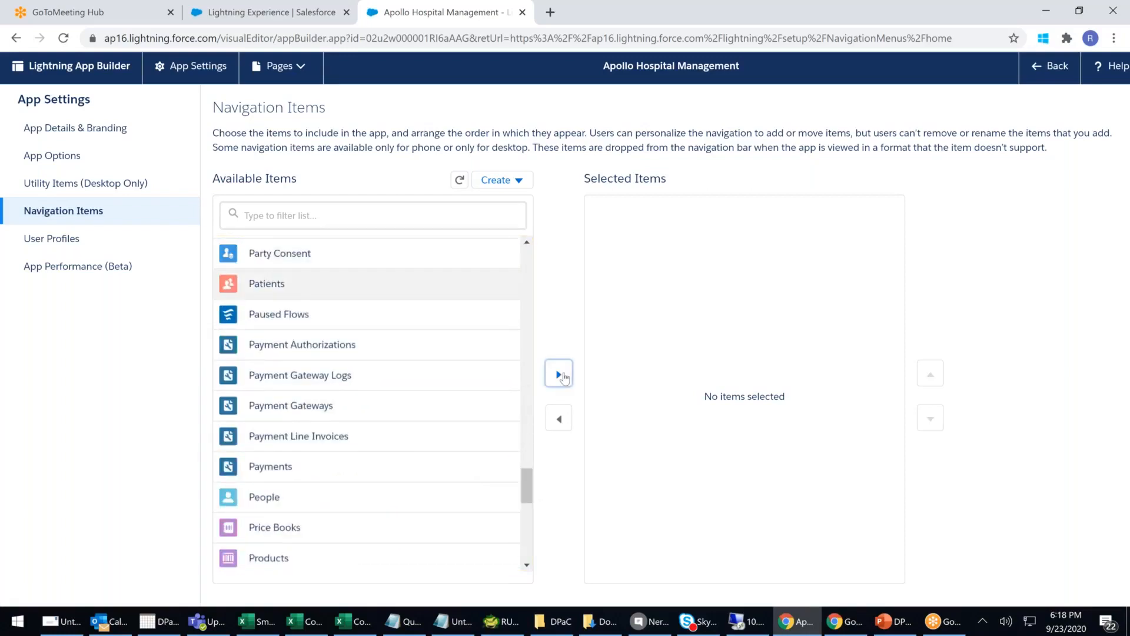
scroll(678, 243, "down", 1)
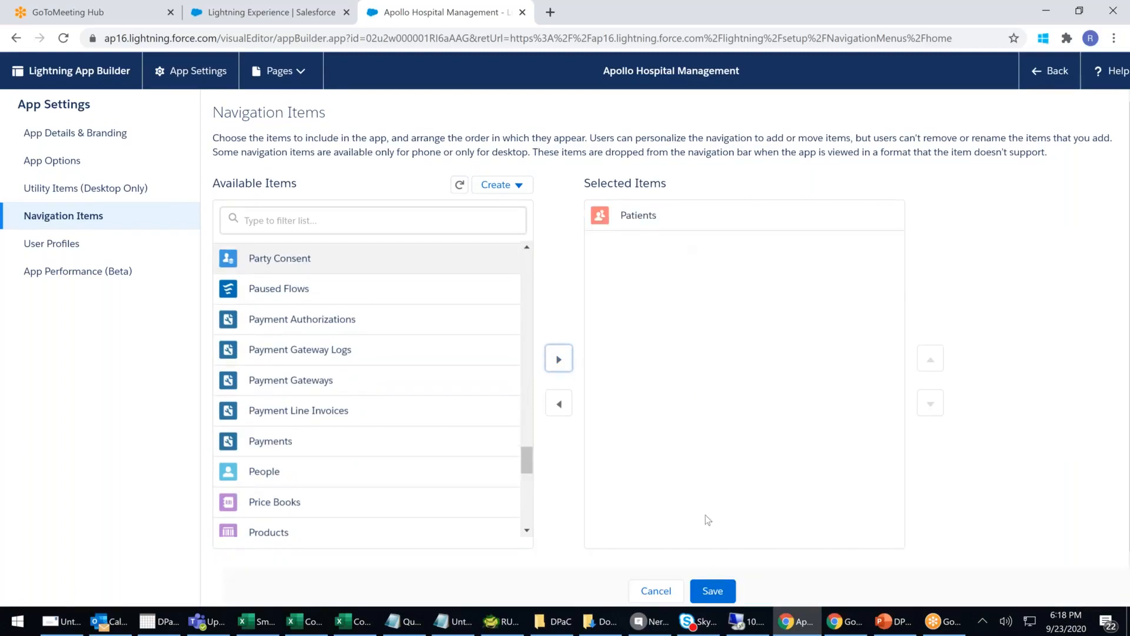
left_click(713, 591)
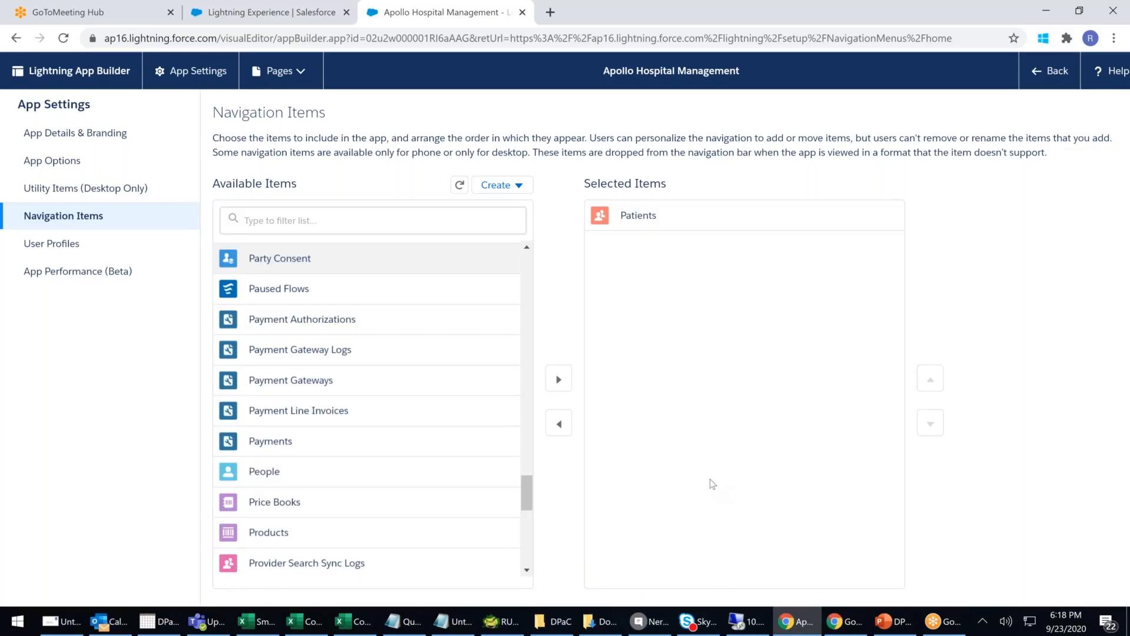
left_click(1051, 77)
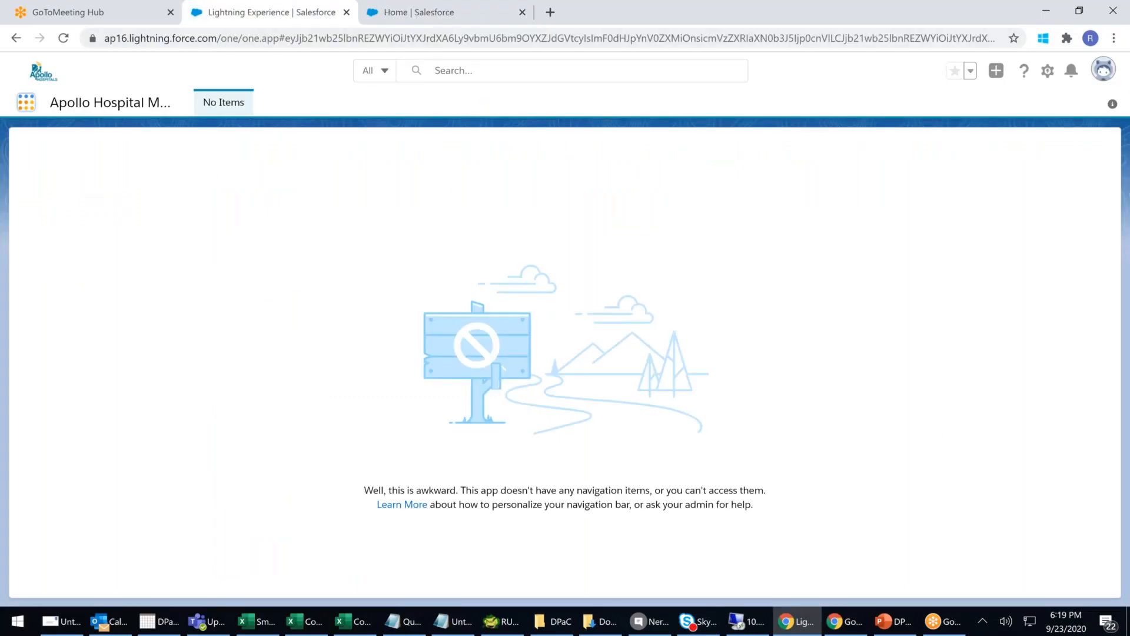
- Launch Apollo Hospital Management from App Launcher's View All, reload, and open Patients
left_click(26, 102)
left_click(42, 362)
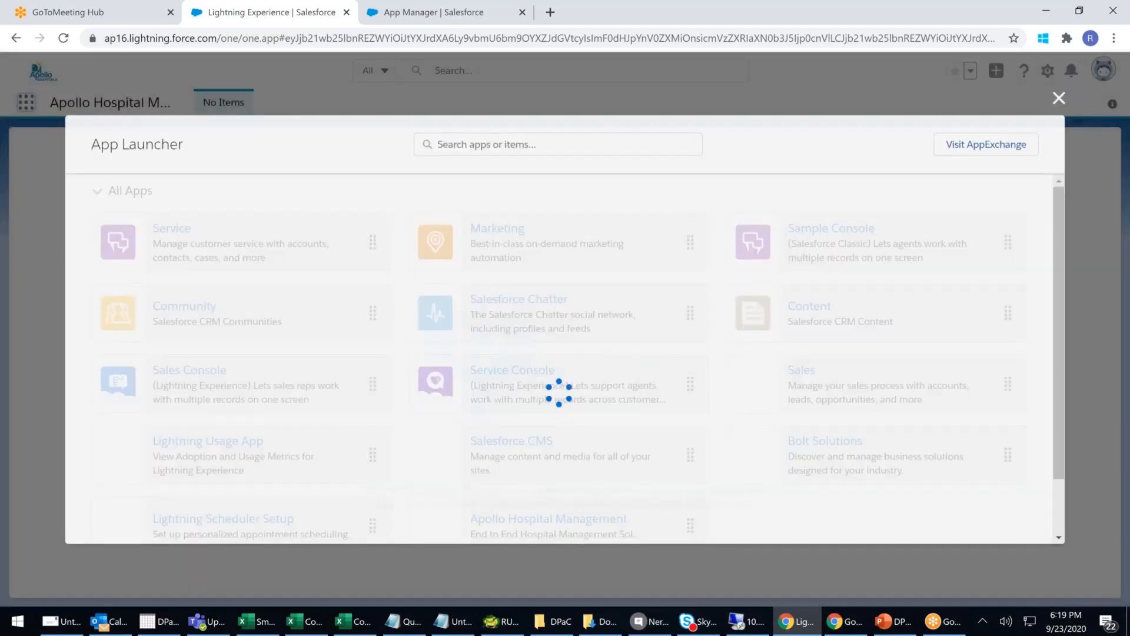
scroll(534, 374, "down", 3)
left_click(534, 374)
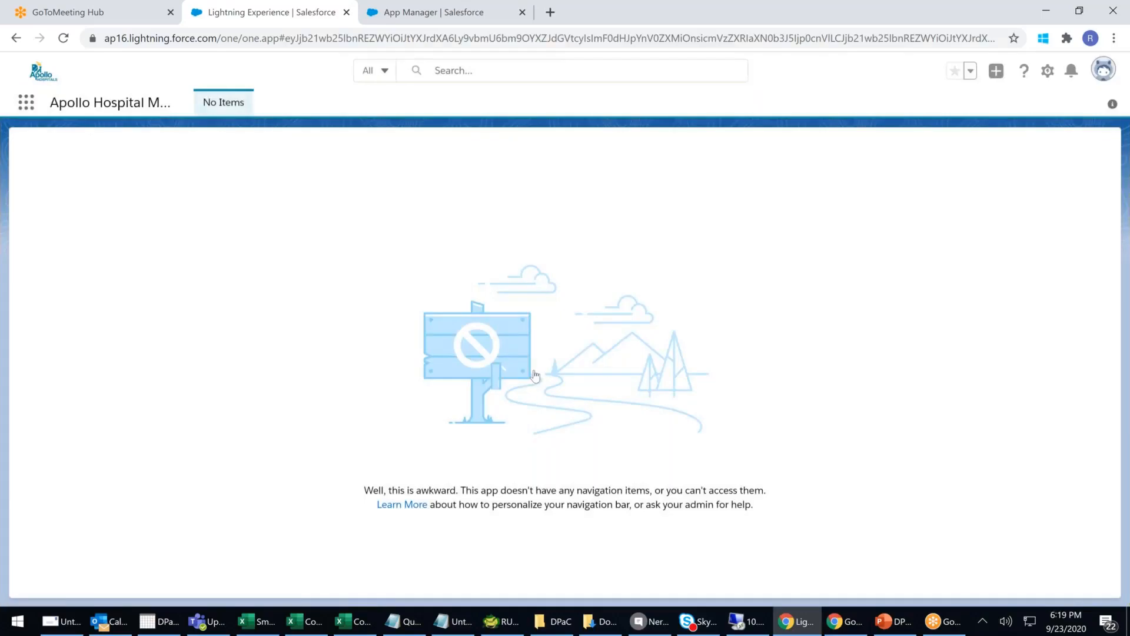
left_click(346, 39)
key("Return")
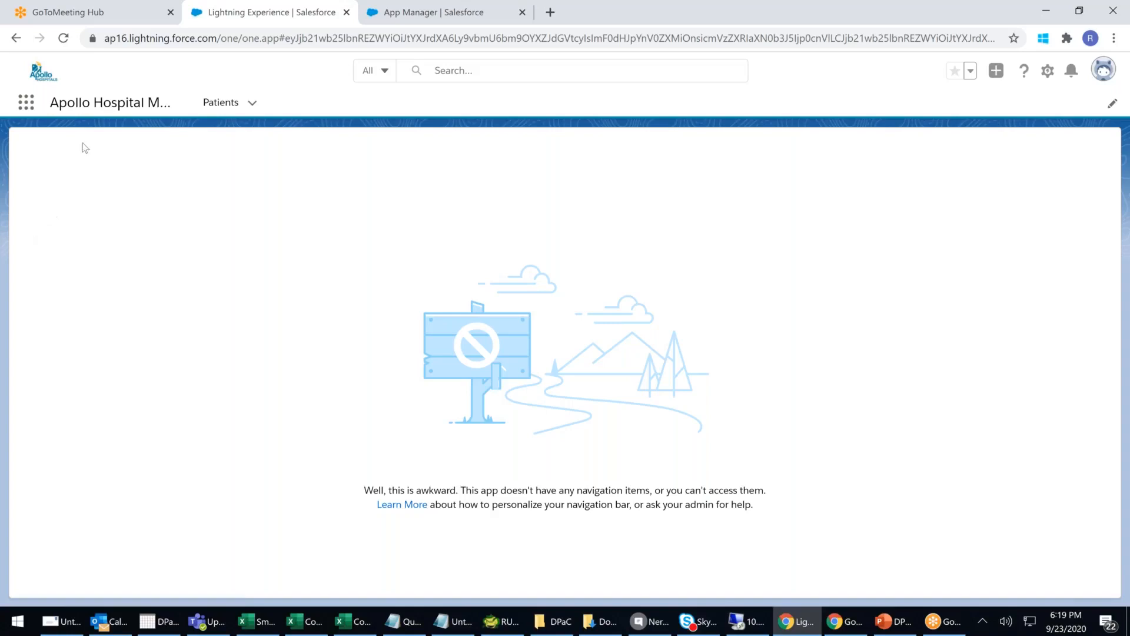
left_click(205, 105)
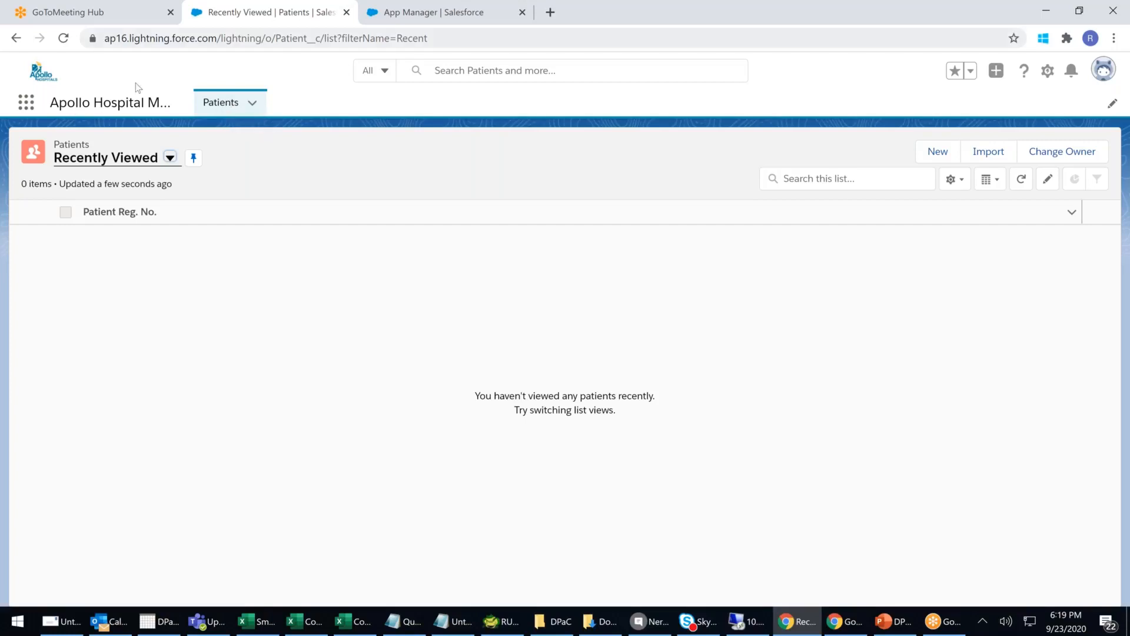
- Relaunch Apollo Hospital Management through App Launcher's View All list
left_click(26, 102)
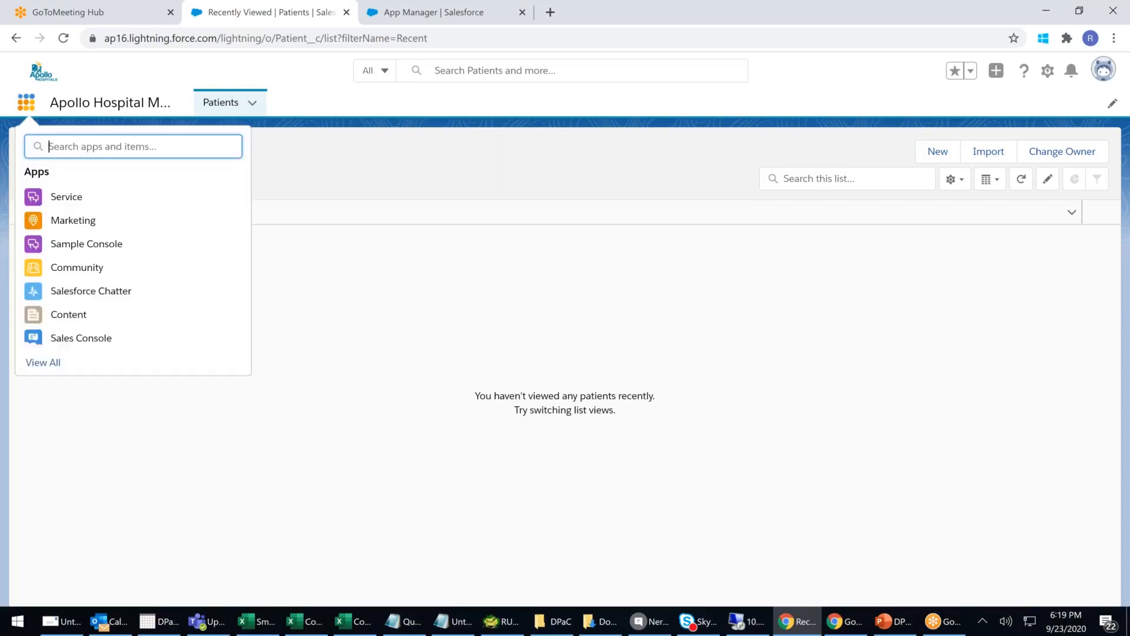
left_click(35, 366)
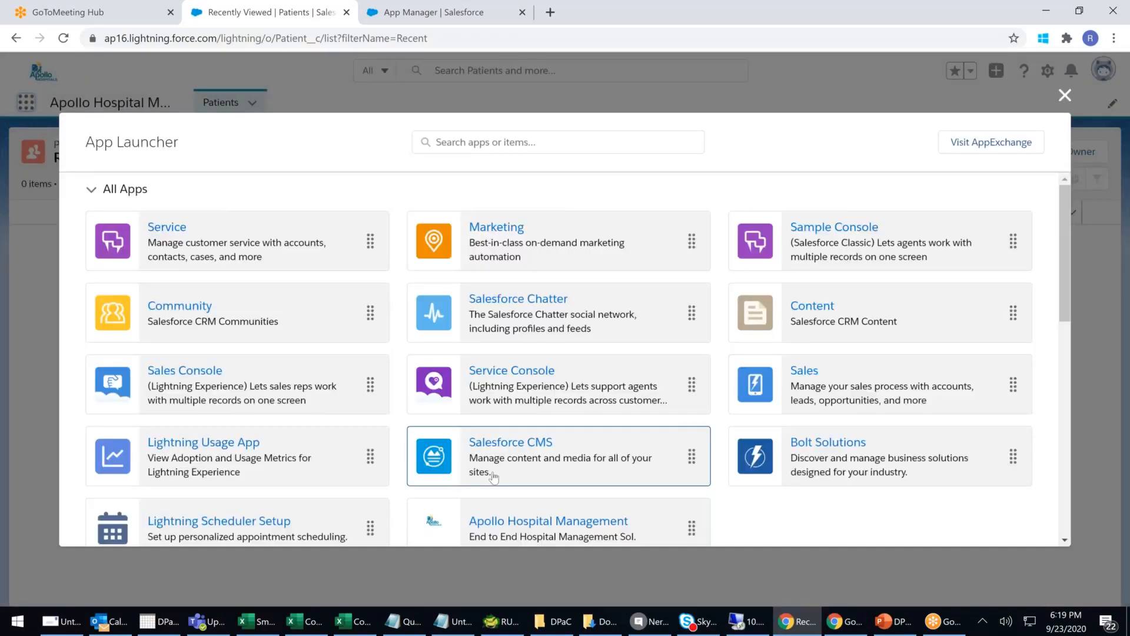
scroll(530, 412, "down", 3)
left_click(567, 377)
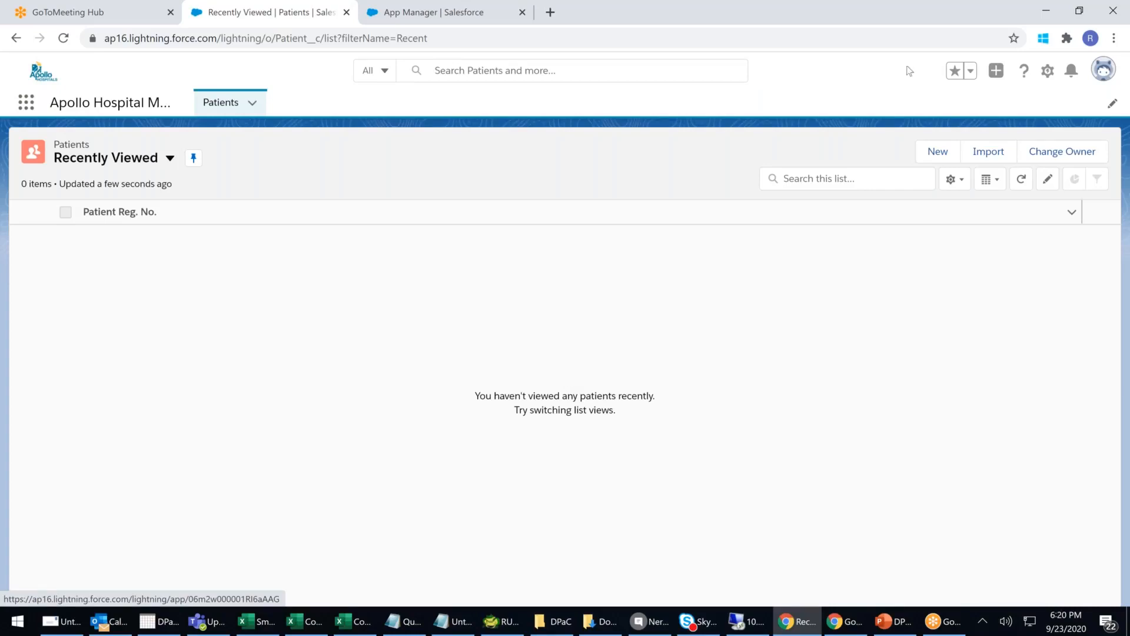
left_click(926, 156)
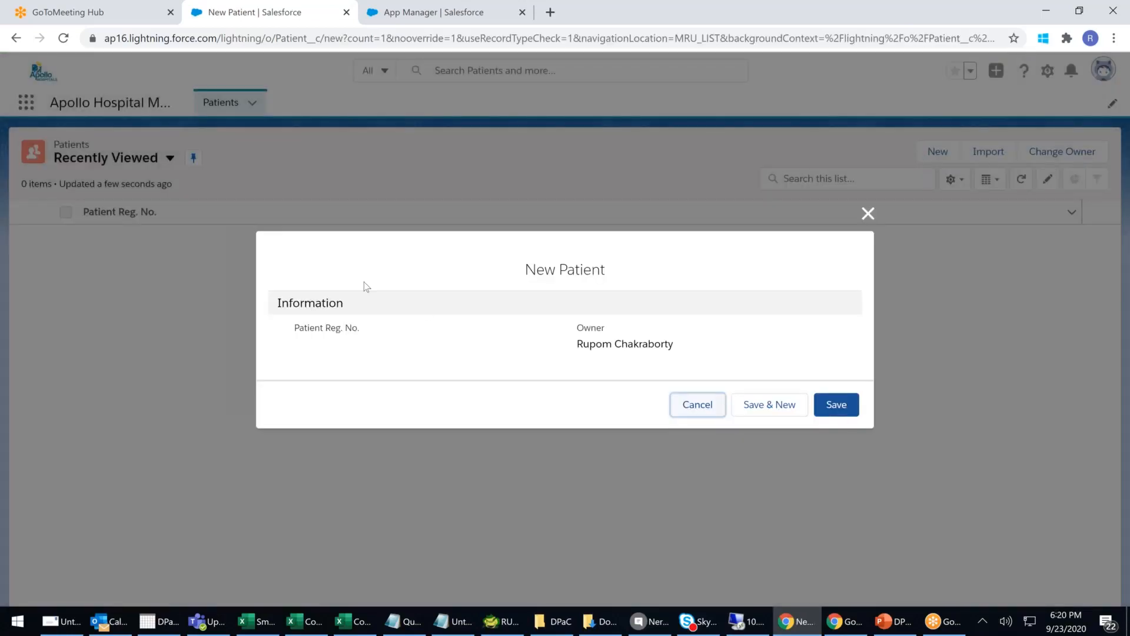
left_click_drag(315, 328, 501, 327)
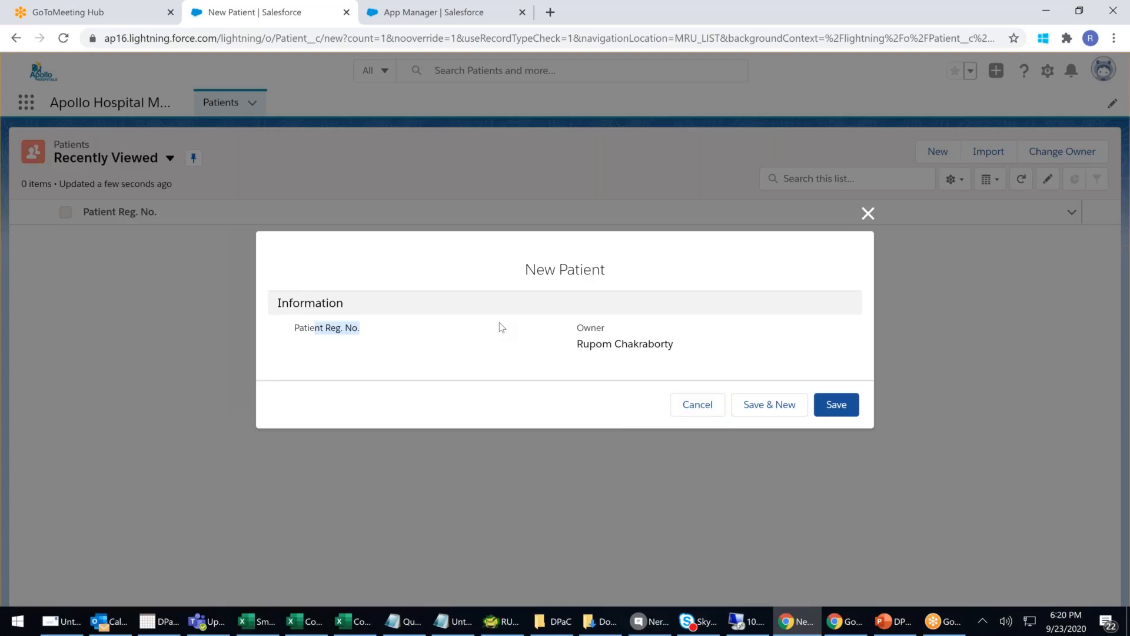
left_click(500, 326)
left_click(834, 406)
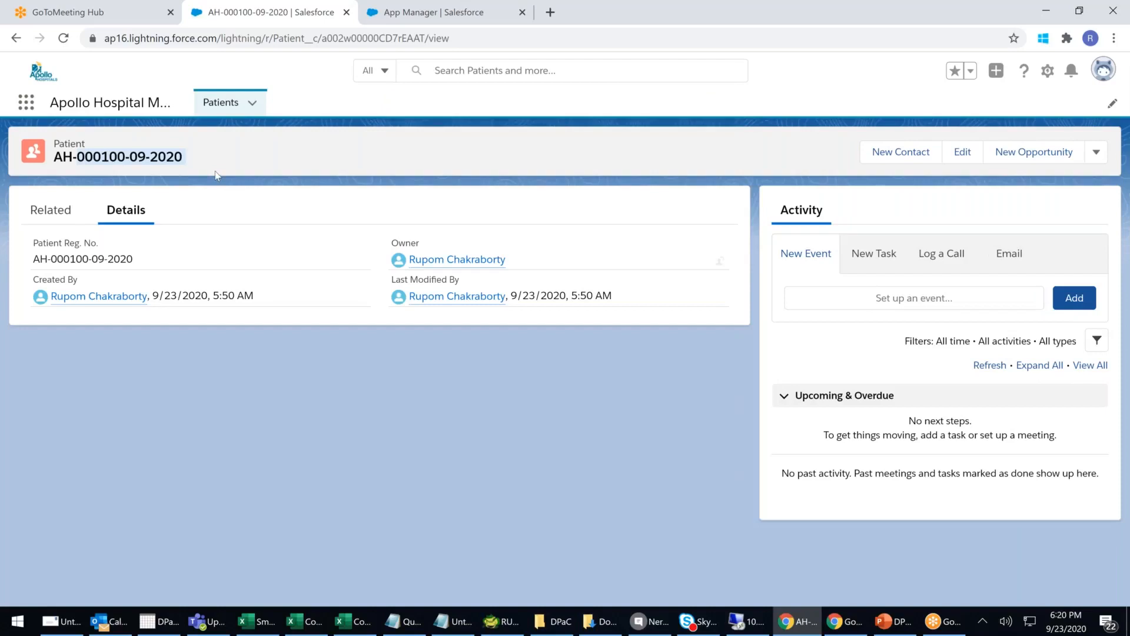
left_click_drag(94, 154, 216, 163)
left_click(198, 156)
left_click(454, 621)
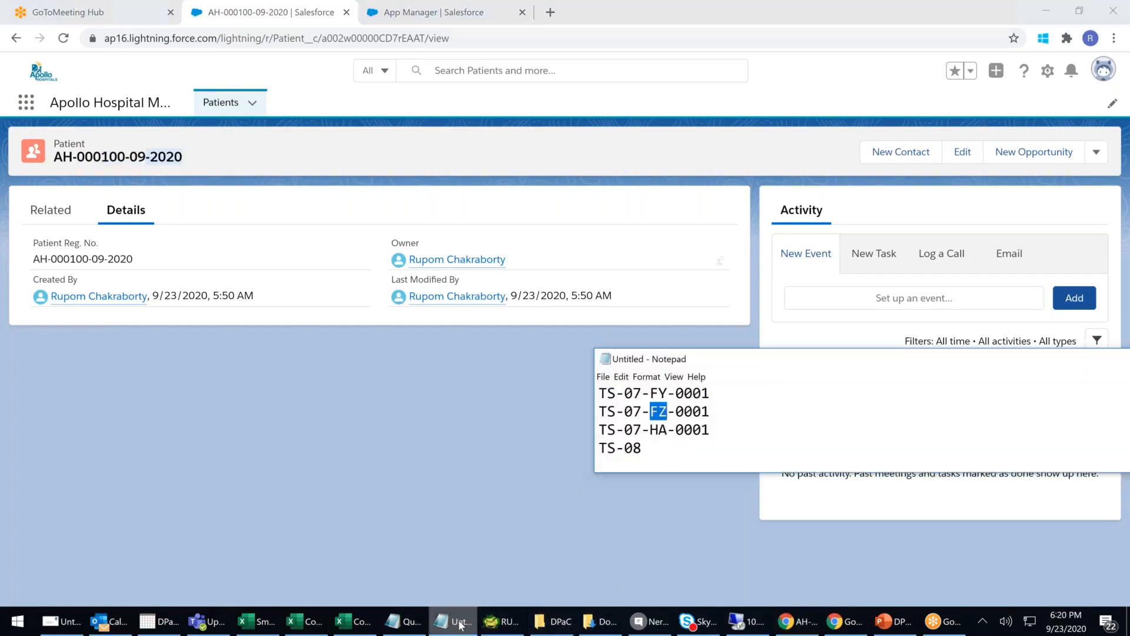
left_click(724, 412)
scroll(724, 422, "up", 2)
left_click_drag(618, 392, 774, 386)
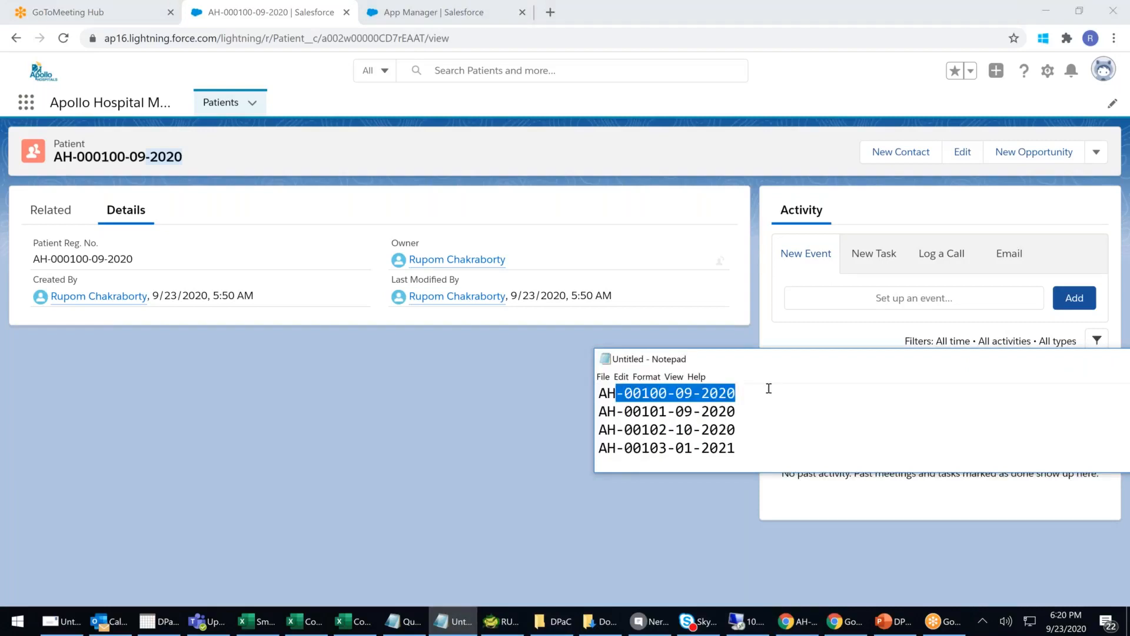
left_click(641, 392)
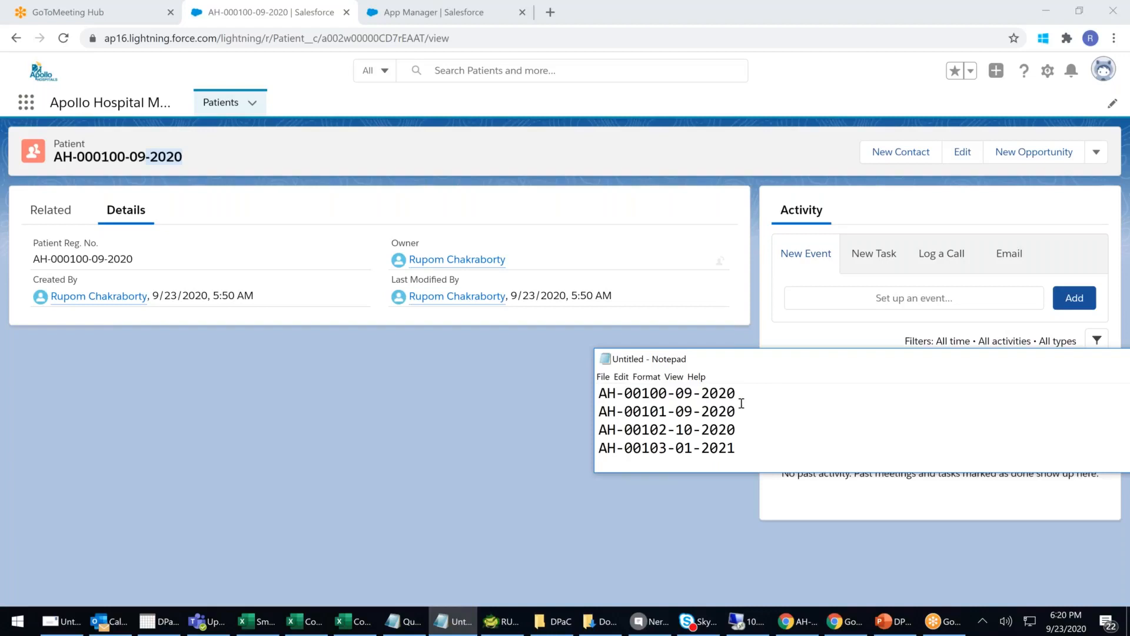
type("0")
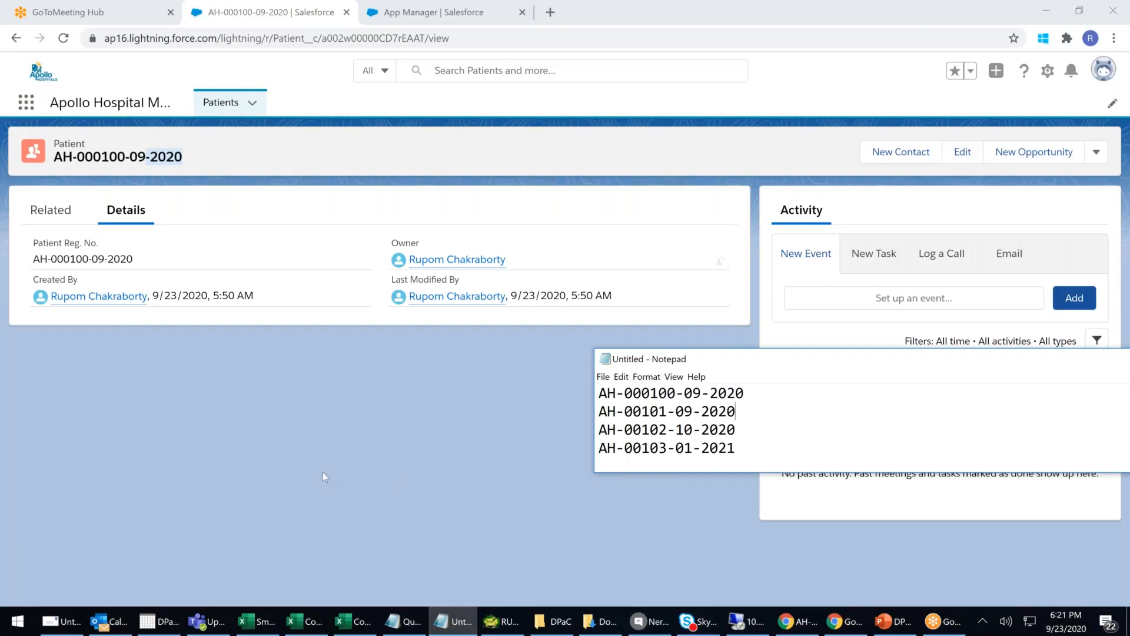
left_click(334, 439)
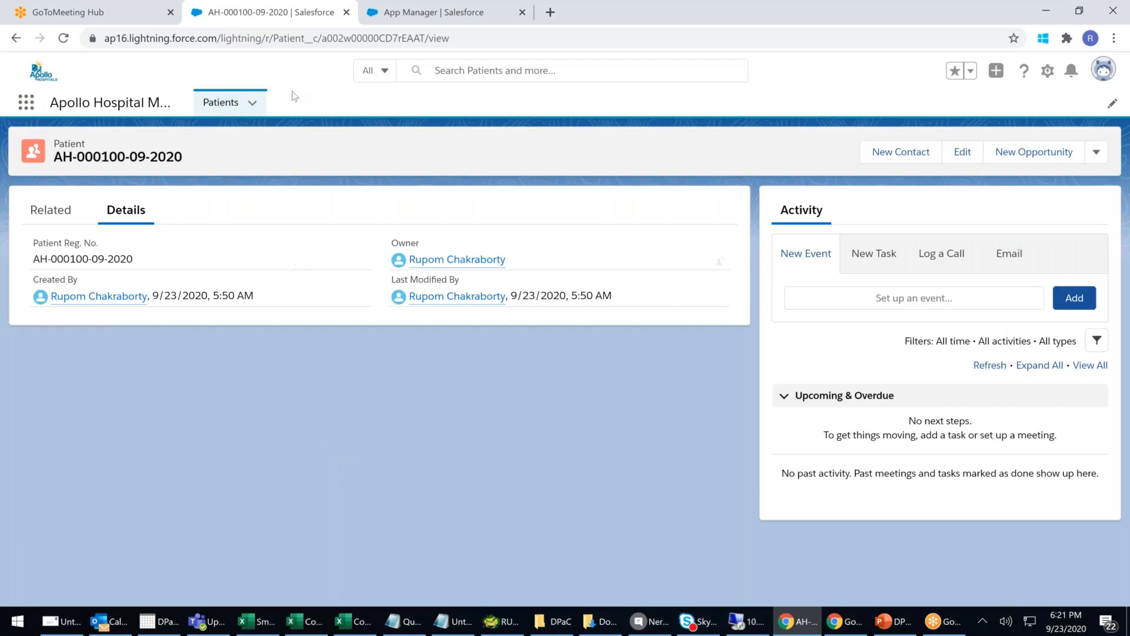
- Open Object Manager under Setup's Objects and Fields group
left_click(469, 23)
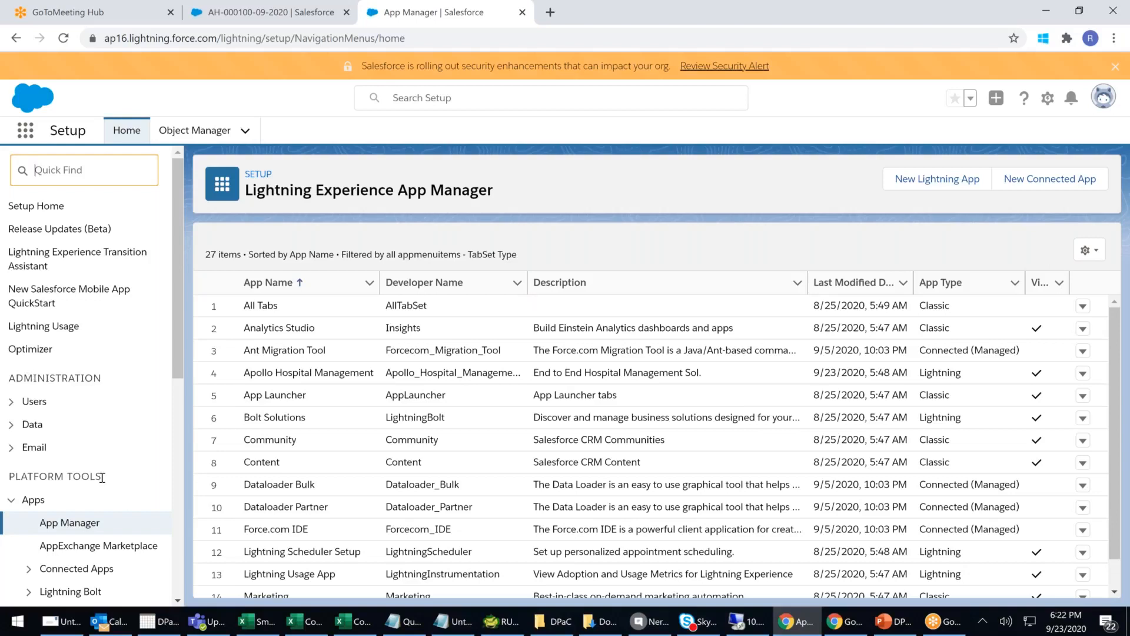
left_click(12, 429)
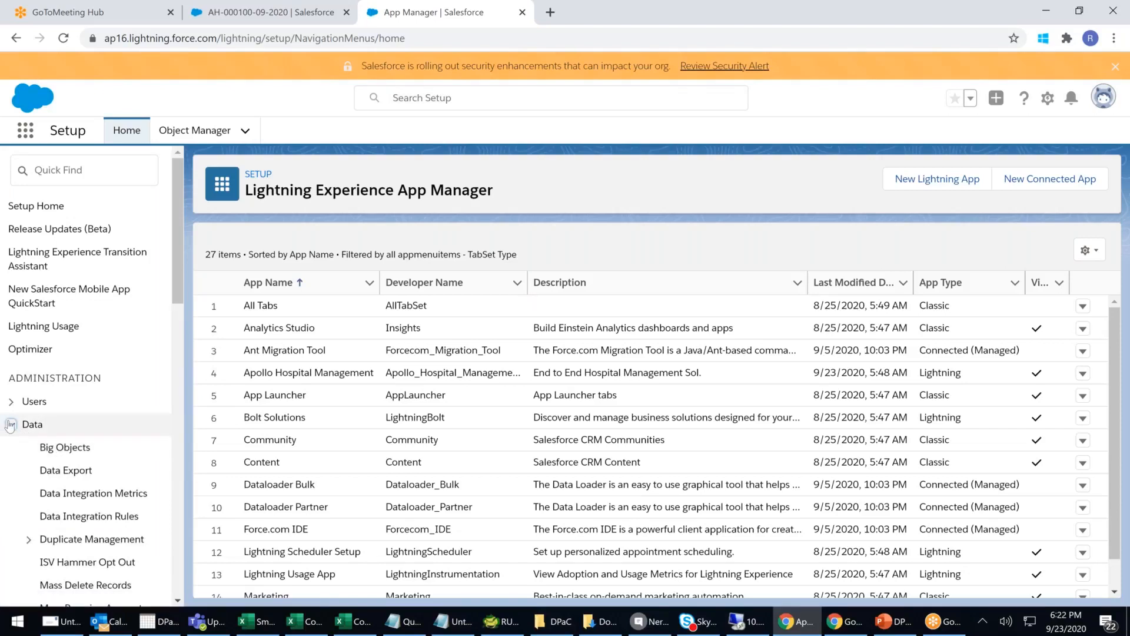
left_click(10, 425)
scroll(129, 434, "down", 2)
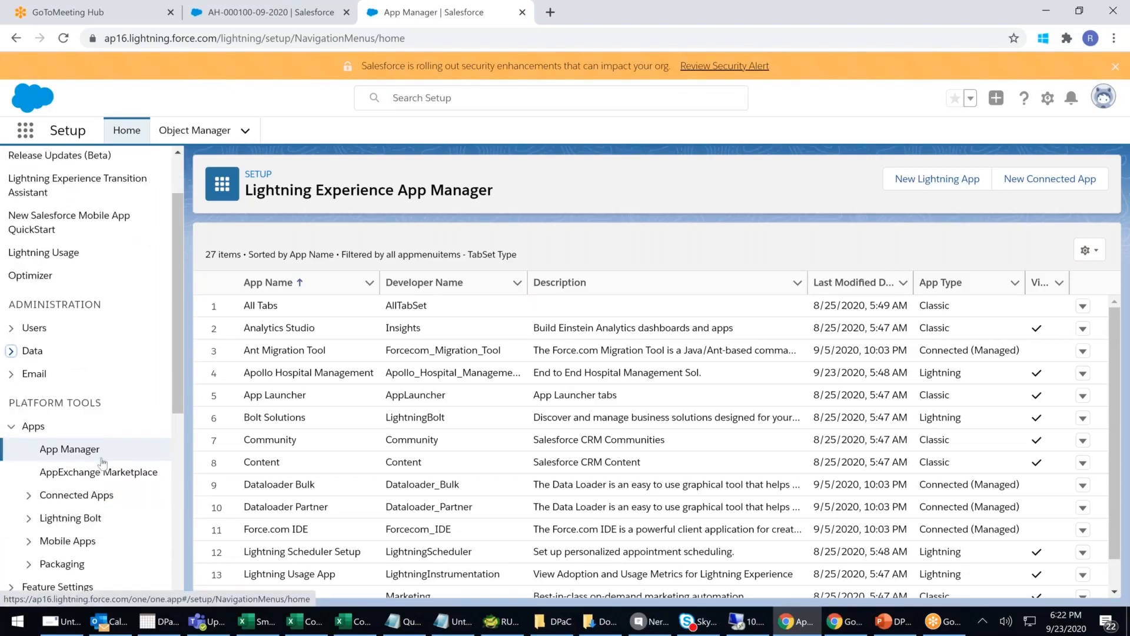
scroll(102, 462, "down", 2)
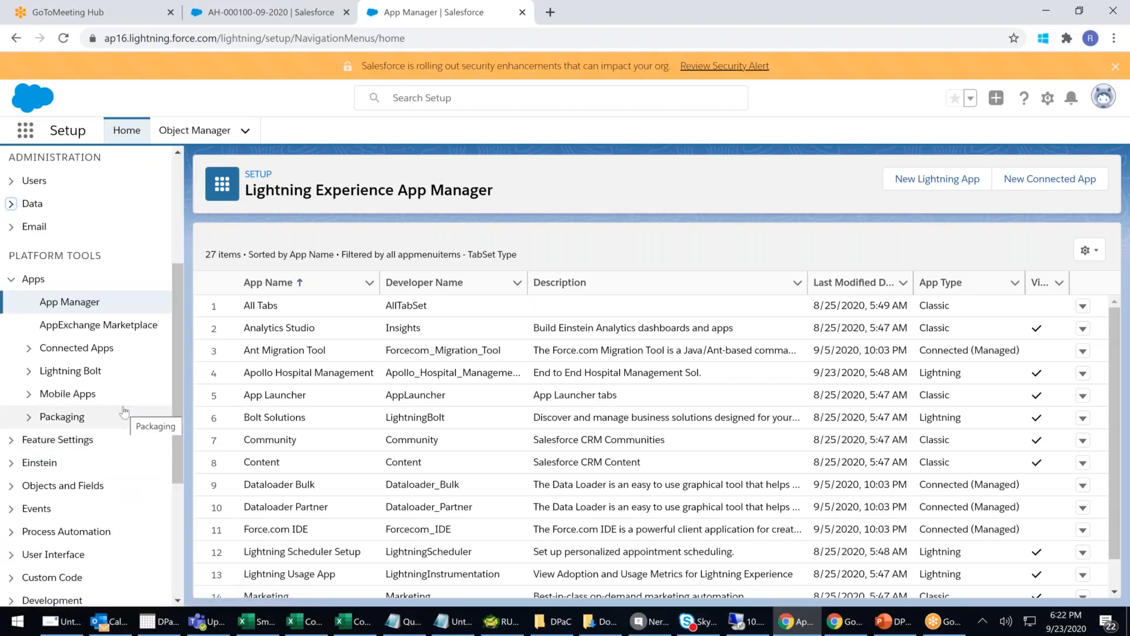
left_click(83, 486)
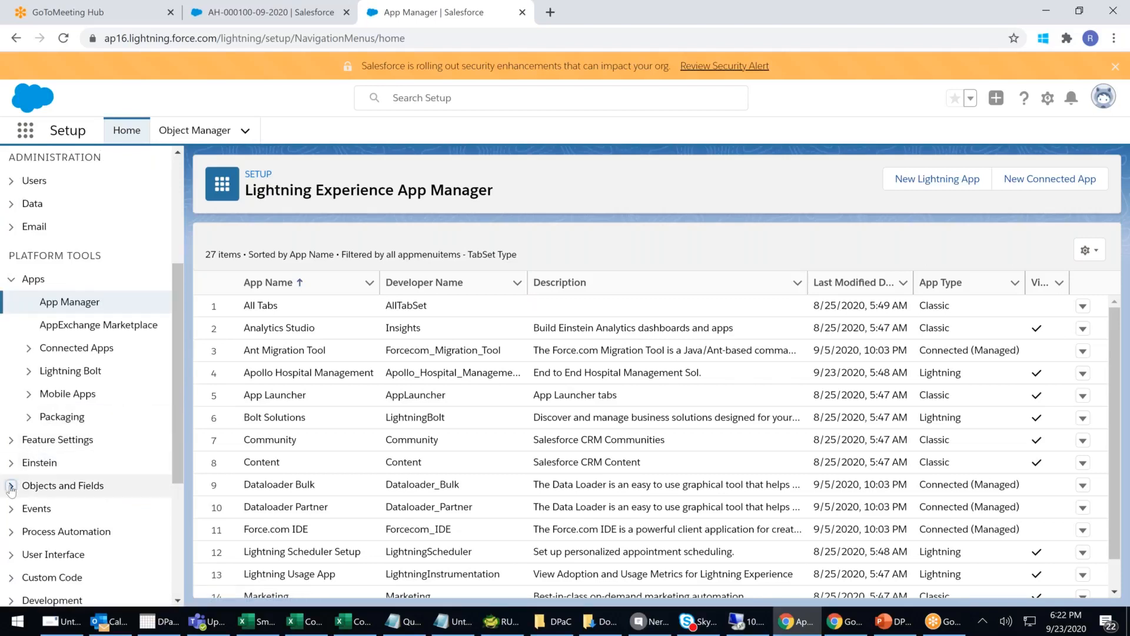
left_click(103, 509)
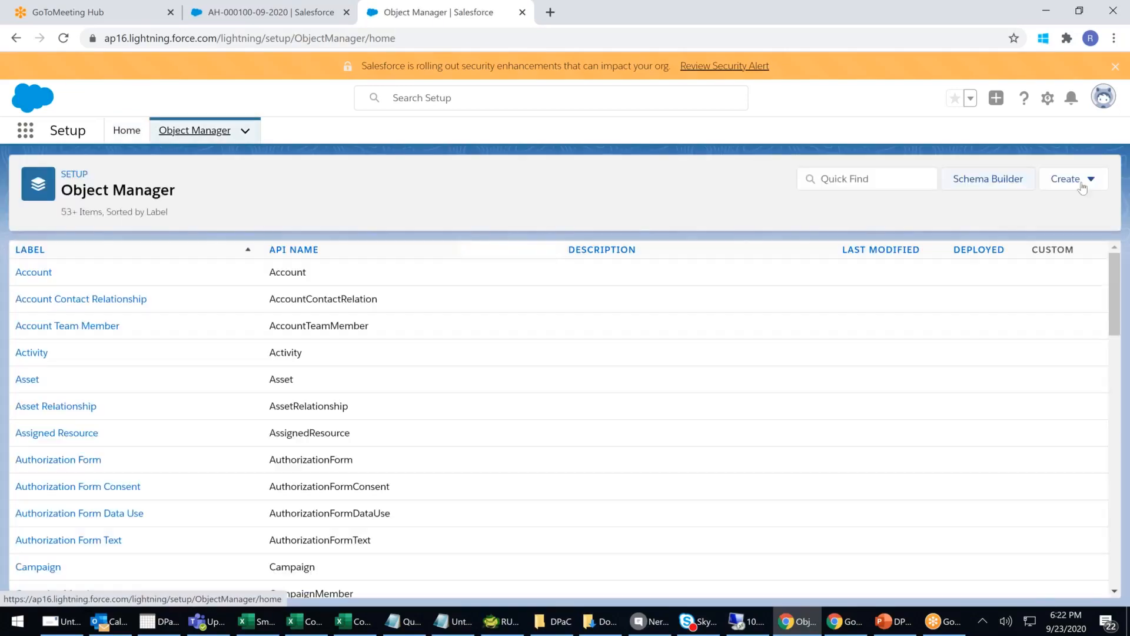
- Find the Patient object in the Object Manager list and open its Patient__c details page
left_click(1087, 185)
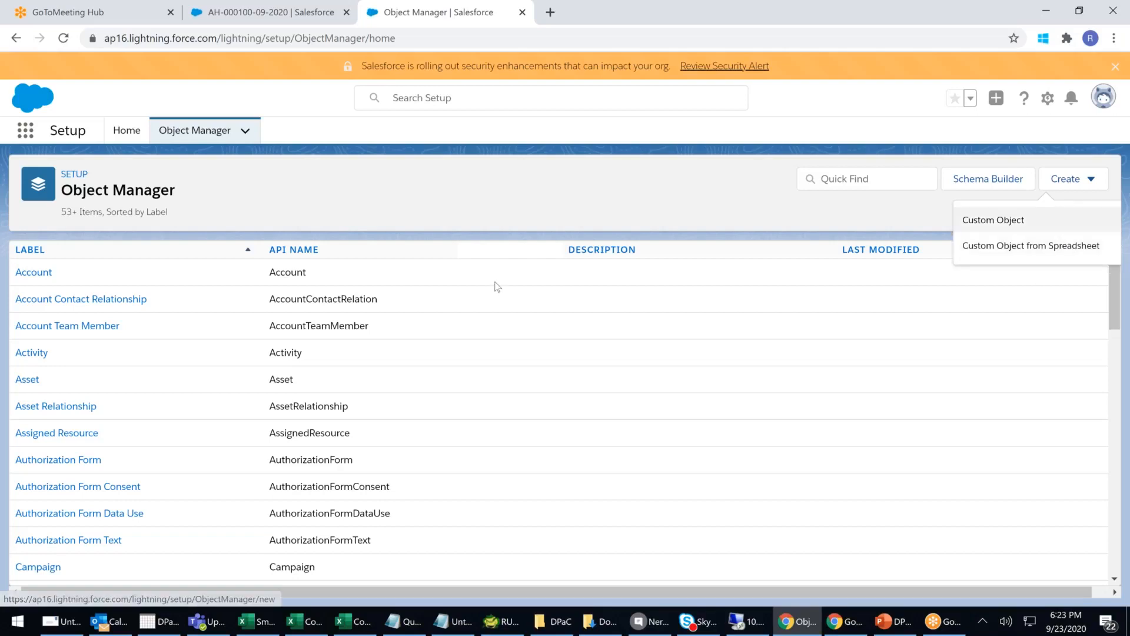
left_click(479, 174)
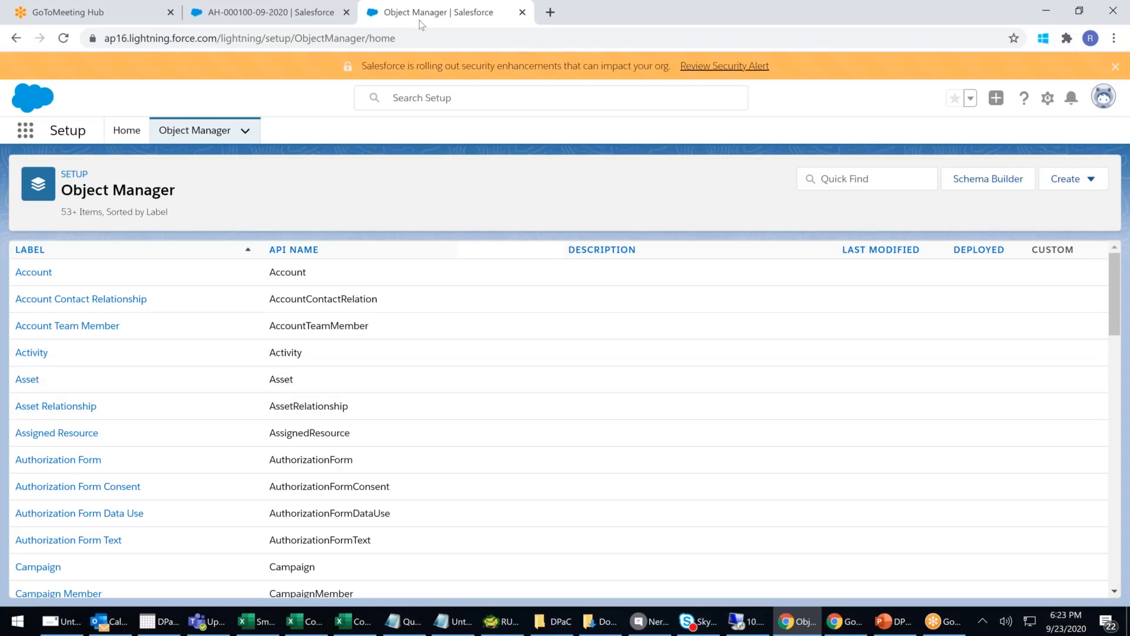
left_click(184, 130)
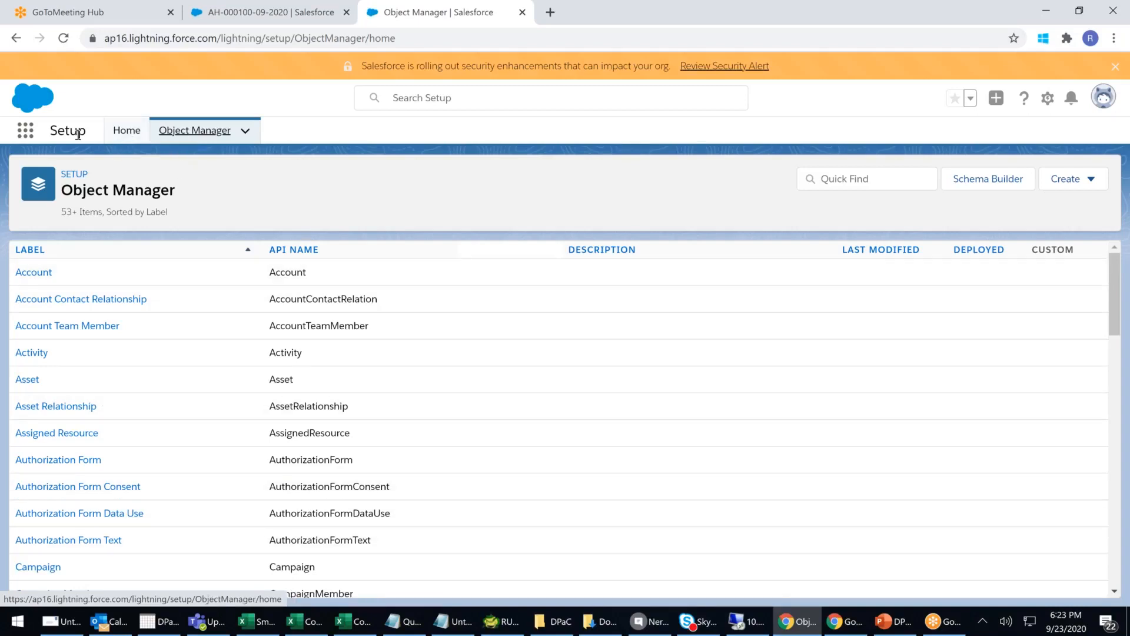
left_click(127, 130)
scroll(32, 471, "down", 1)
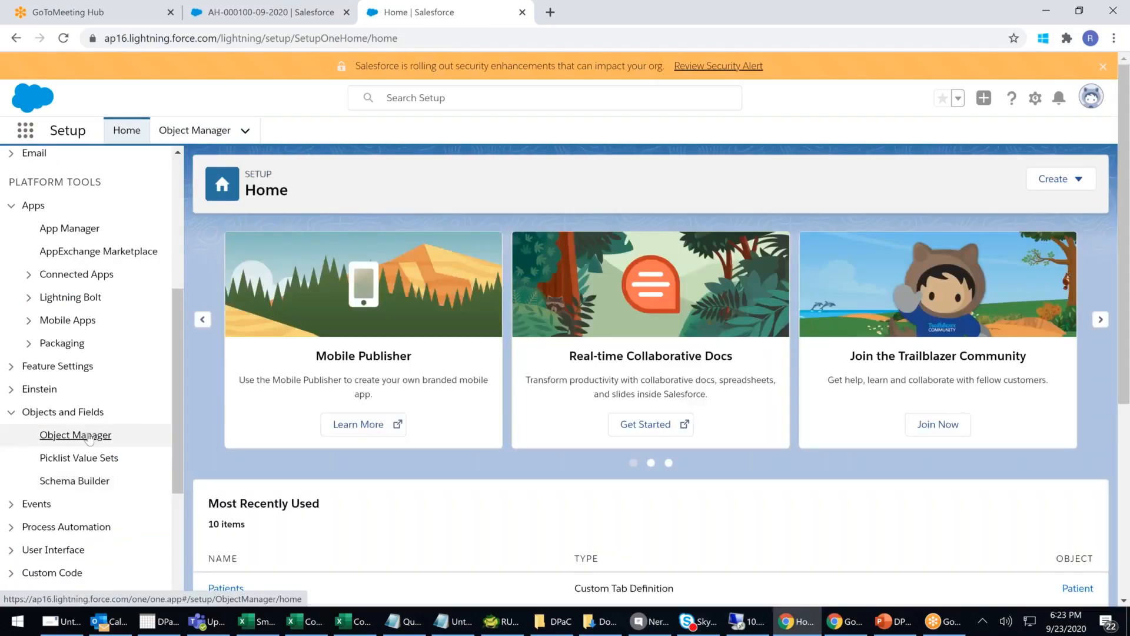
left_click(88, 435)
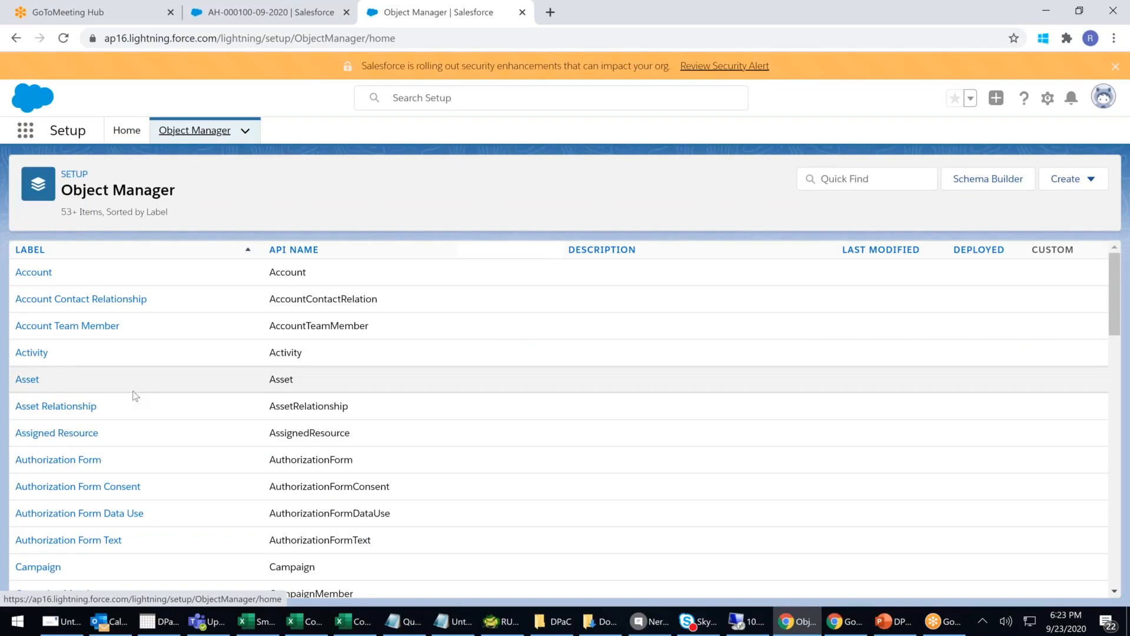
scroll(136, 396, "down", 7)
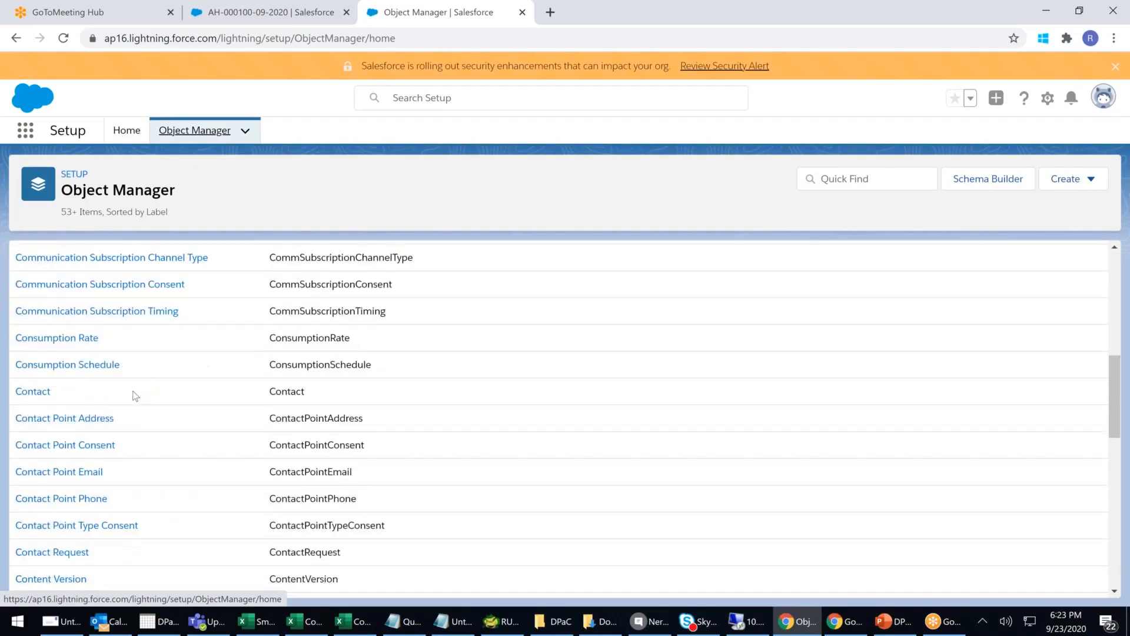
scroll(136, 395, "down", 10)
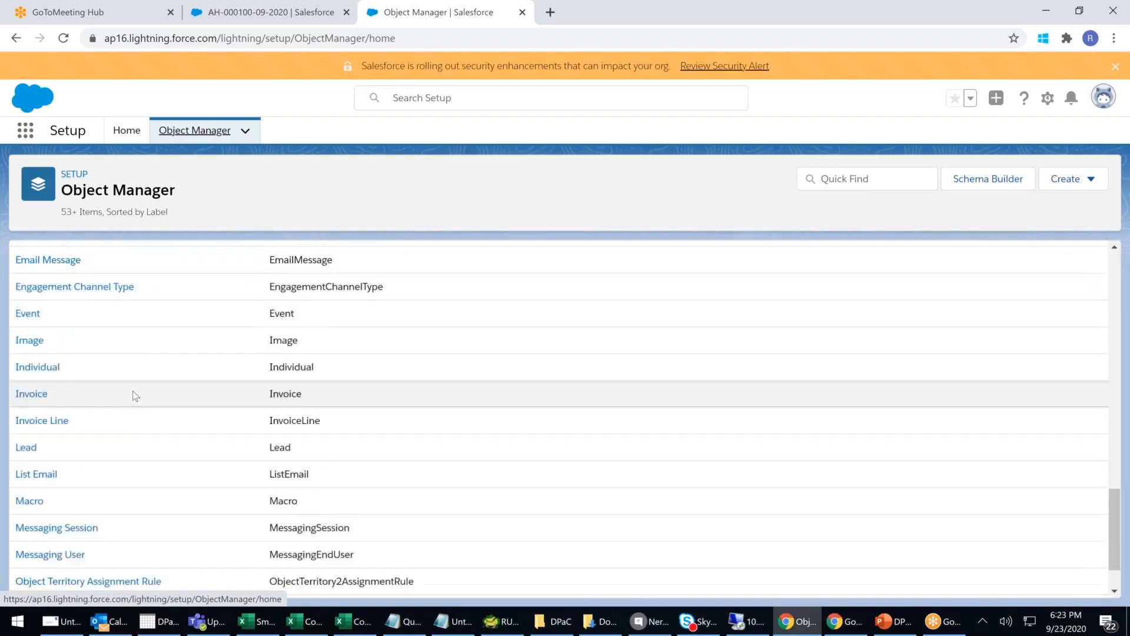
scroll(135, 395, "down", 1)
scroll(135, 395, "down", 5)
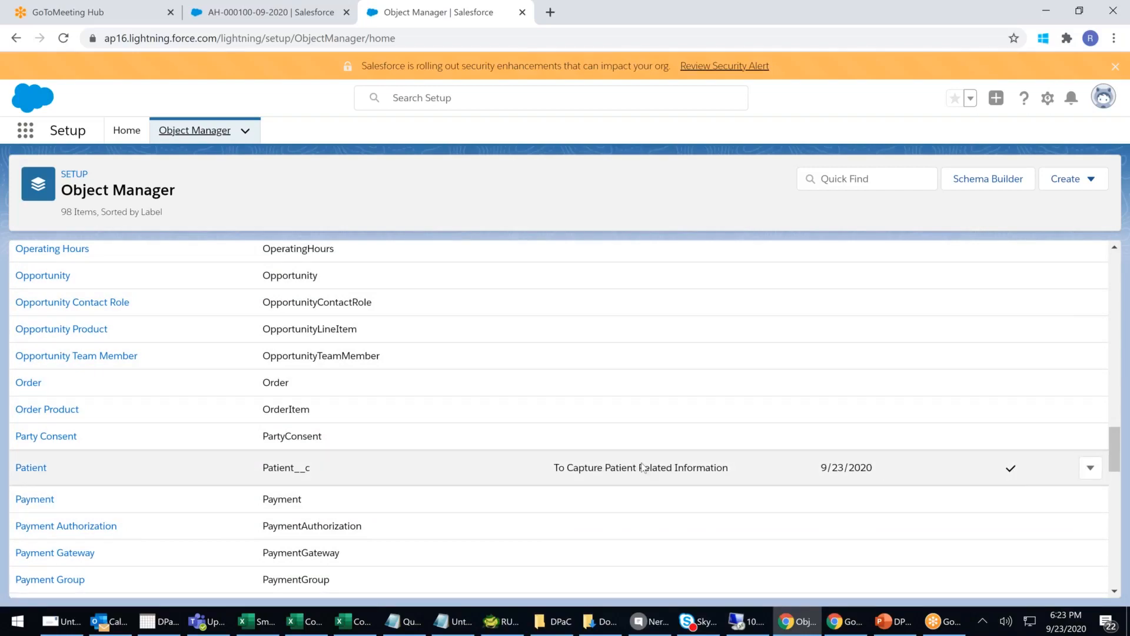
left_click(30, 468)
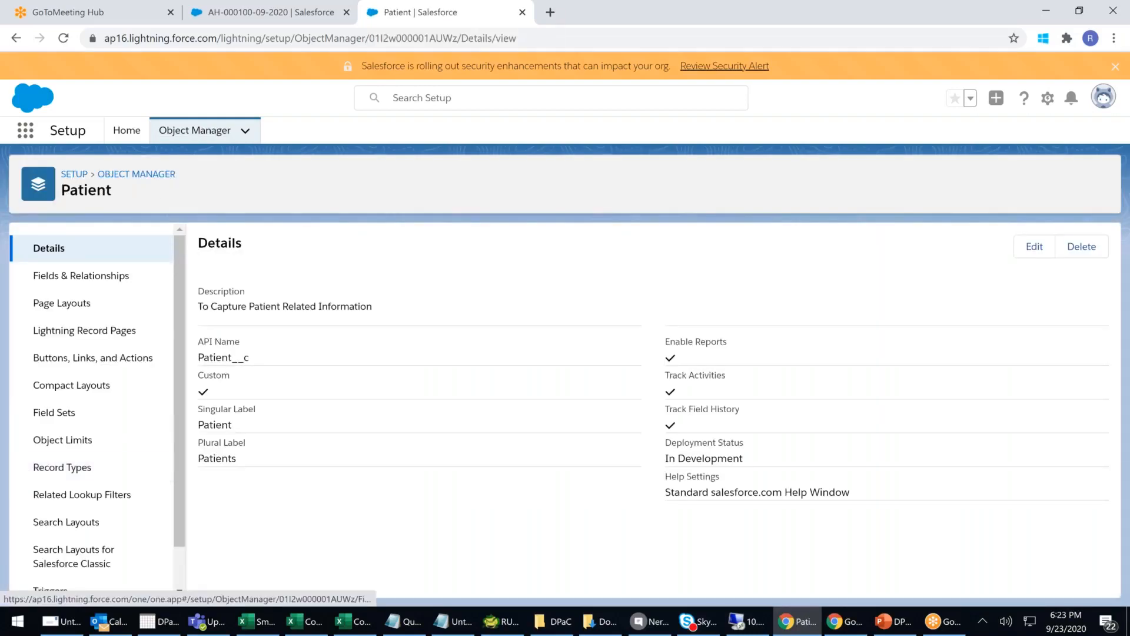
- Go to Patient's Fields & Relationships and start a new custom field
left_click_drag(265, 364, 191, 360)
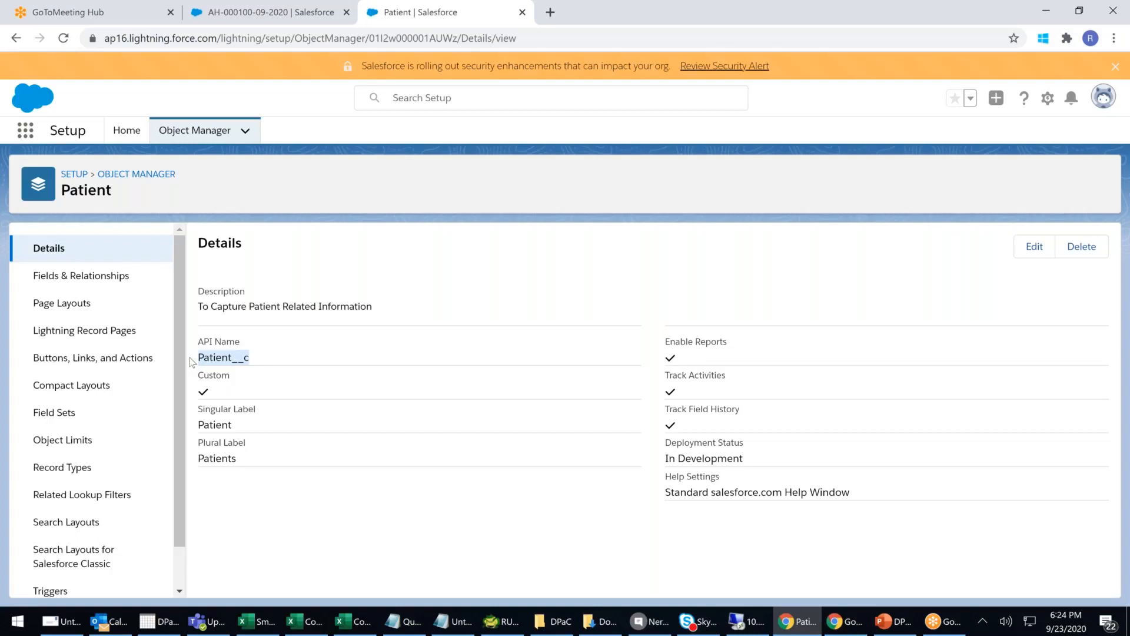
left_click(94, 282)
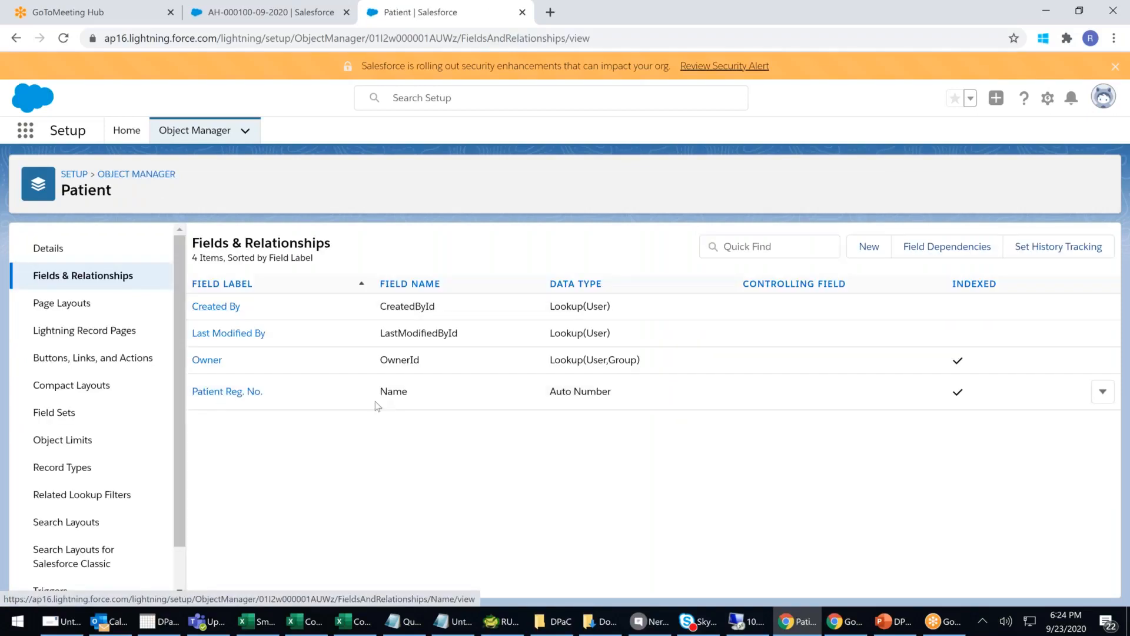
left_click_drag(380, 391, 408, 391)
left_click_drag(260, 391, 200, 391)
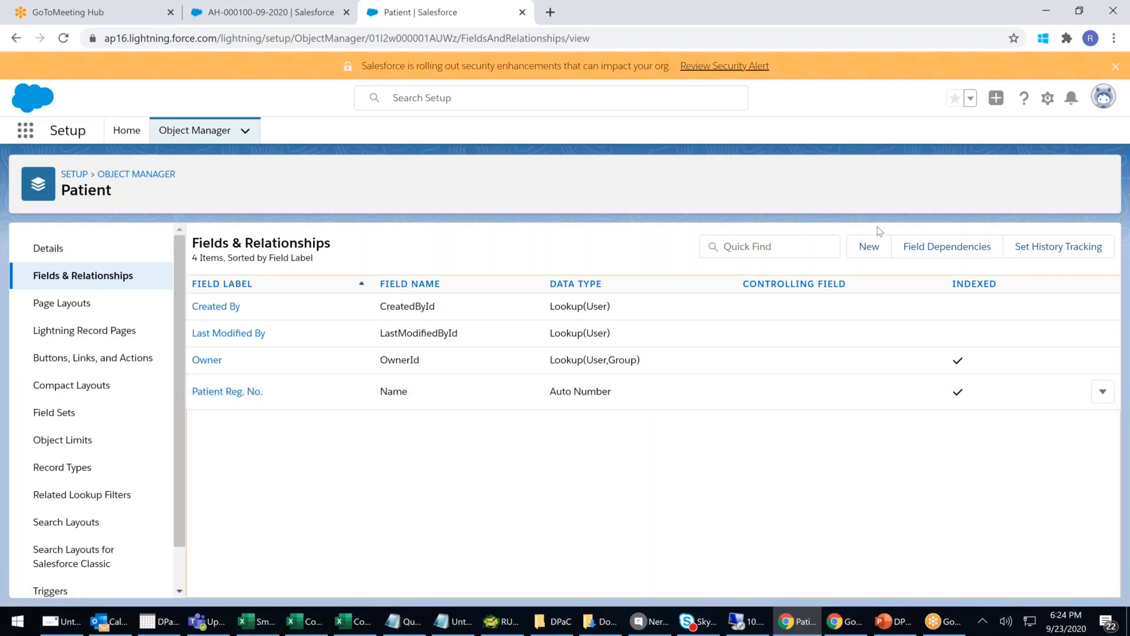
left_click(869, 247)
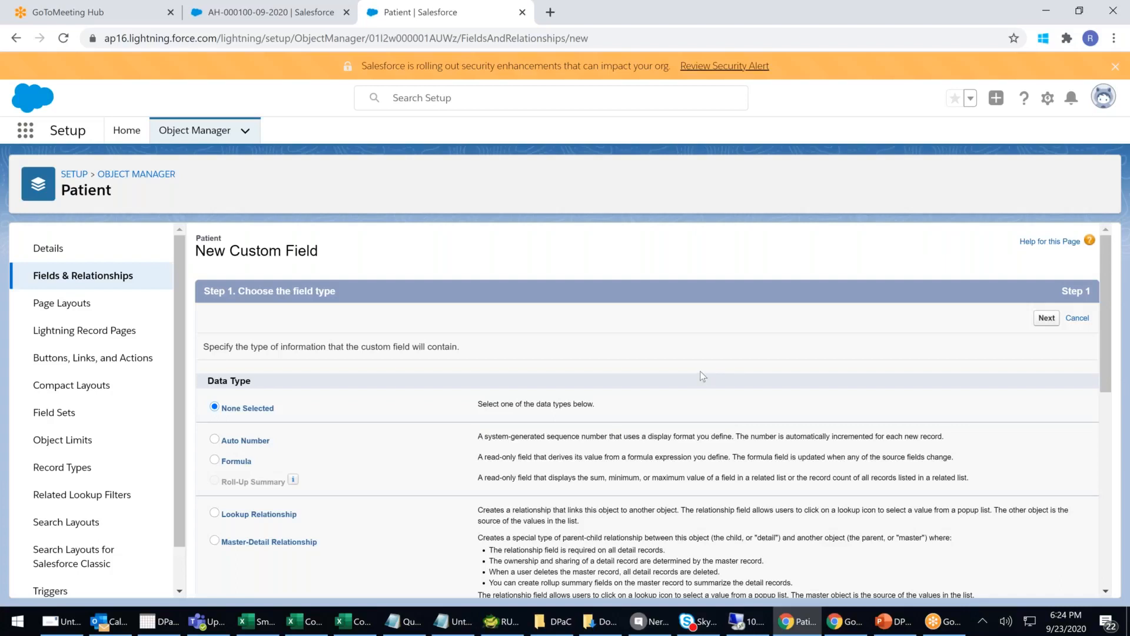
- Choose Text as the new field's data type and continue to the details step
scroll(701, 372, "down", 2)
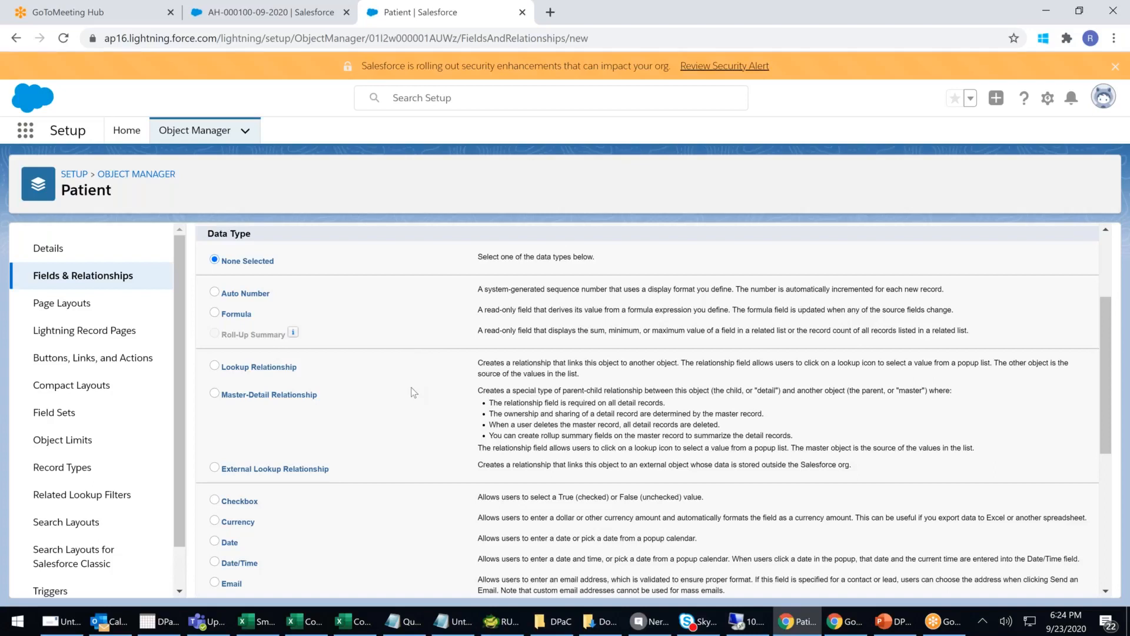
scroll(362, 404, "down", 1)
scroll(362, 404, "down", 2)
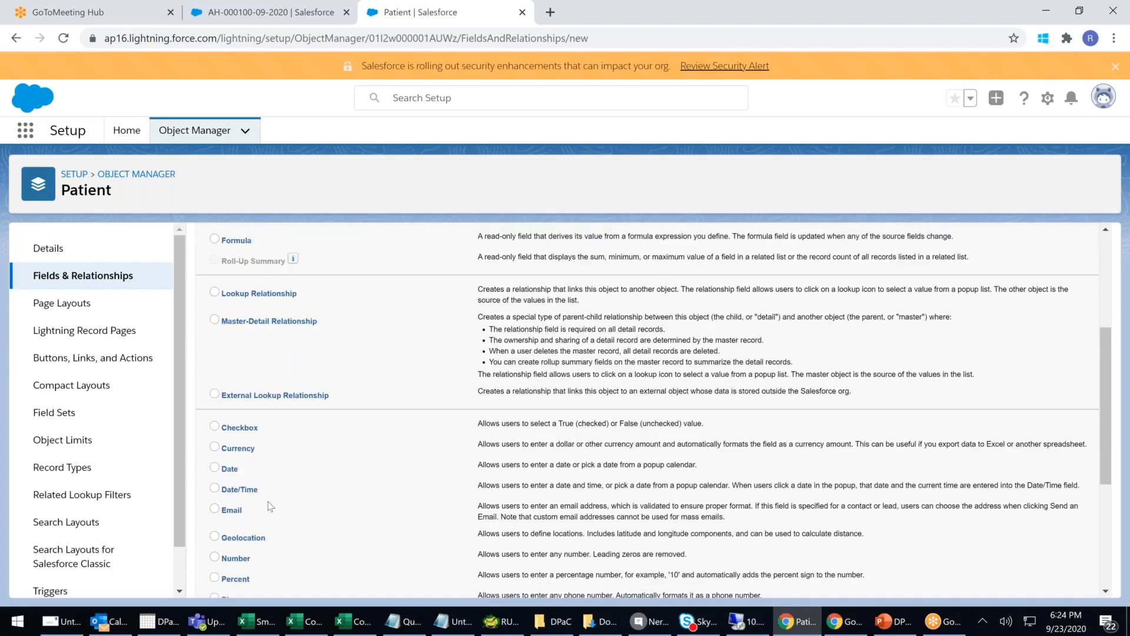
scroll(281, 458, "down", 4)
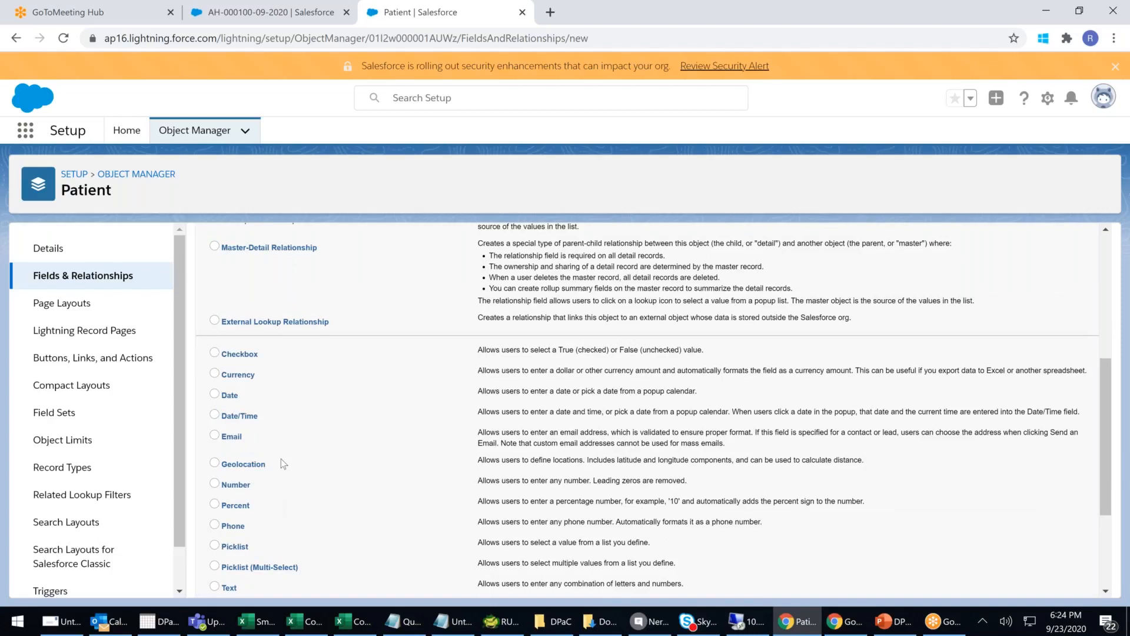
scroll(281, 458, "down", 4)
left_click(216, 441)
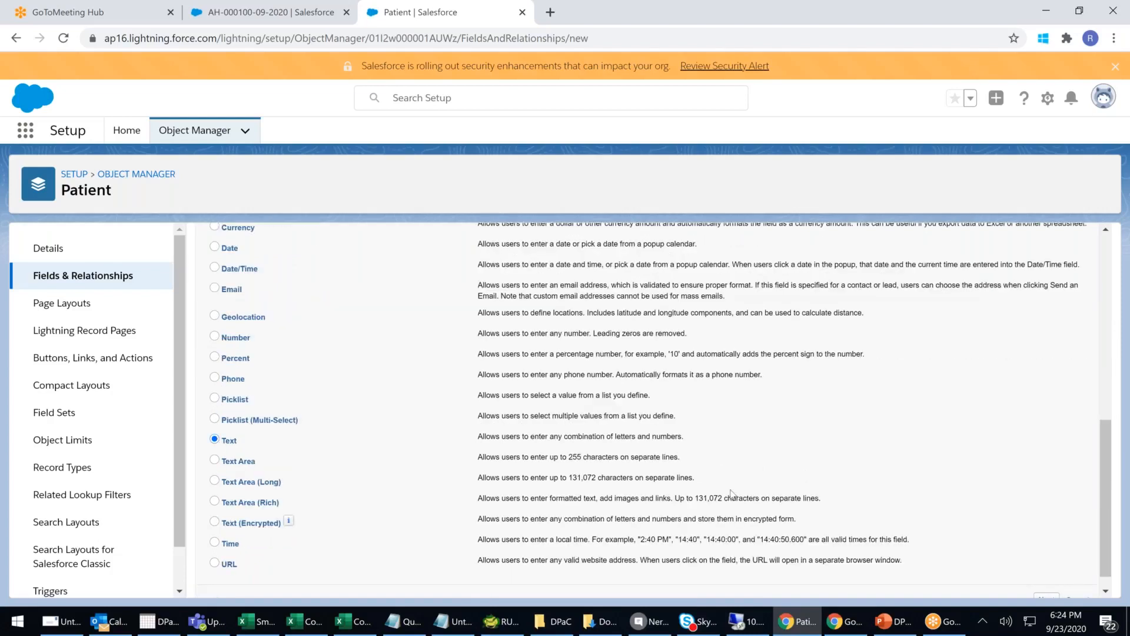
scroll(847, 579, "down", 1)
left_click(1047, 589)
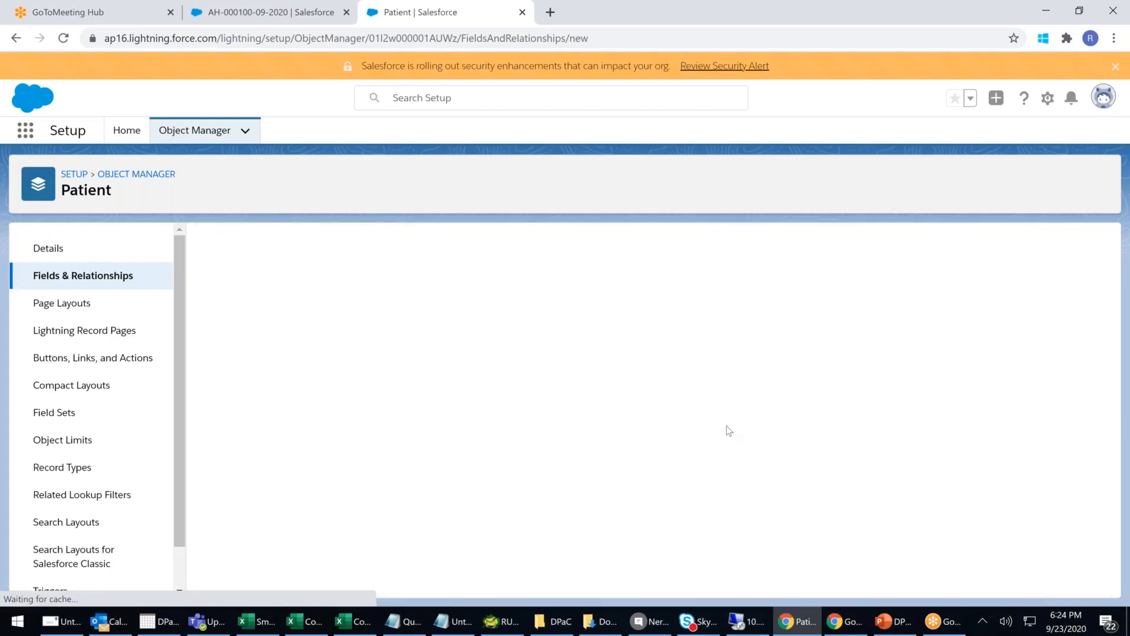
- Label the field Patient First Name, length 50, with description 'First name of the patient'
left_click(396, 346)
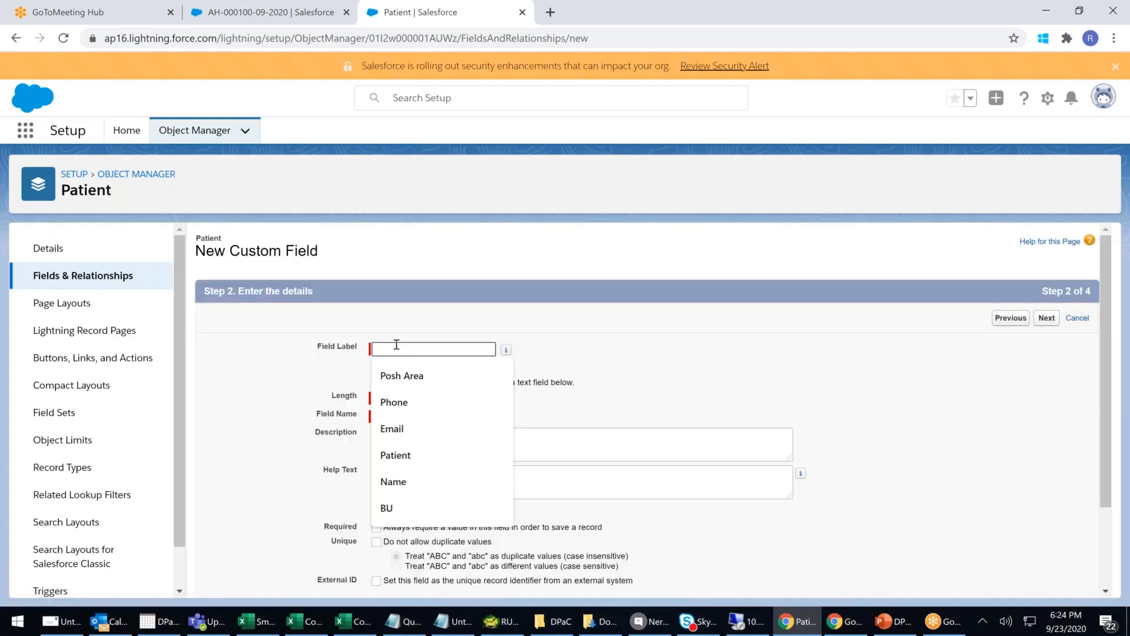
type("Patient First Name")
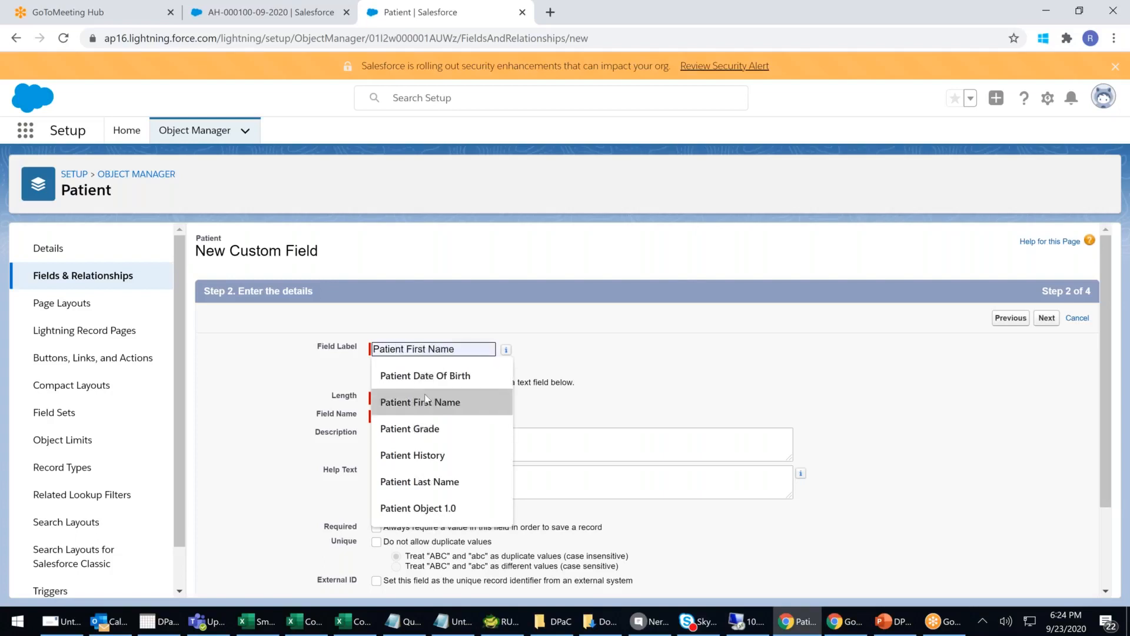
left_click(405, 401)
left_click(405, 401)
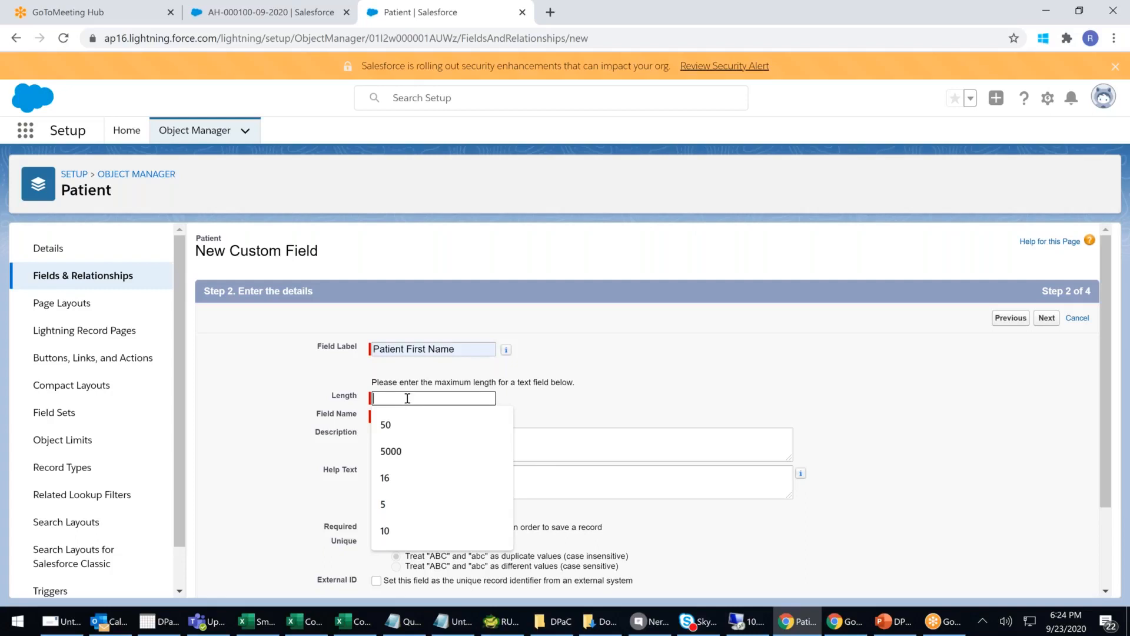
type("50")
left_click(675, 373)
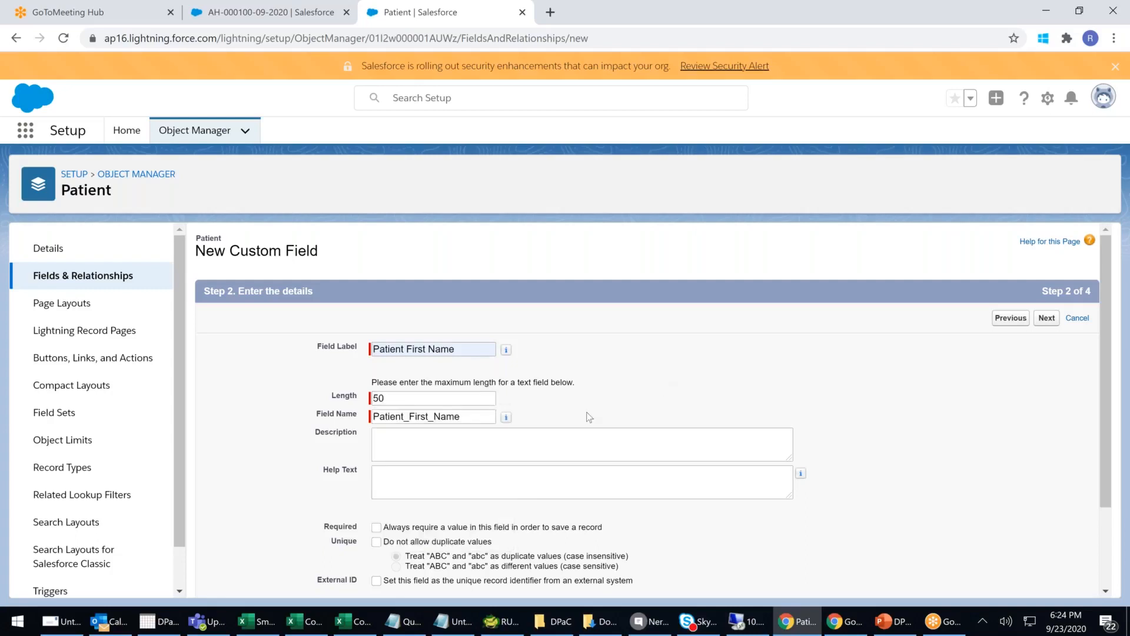
left_click(410, 446)
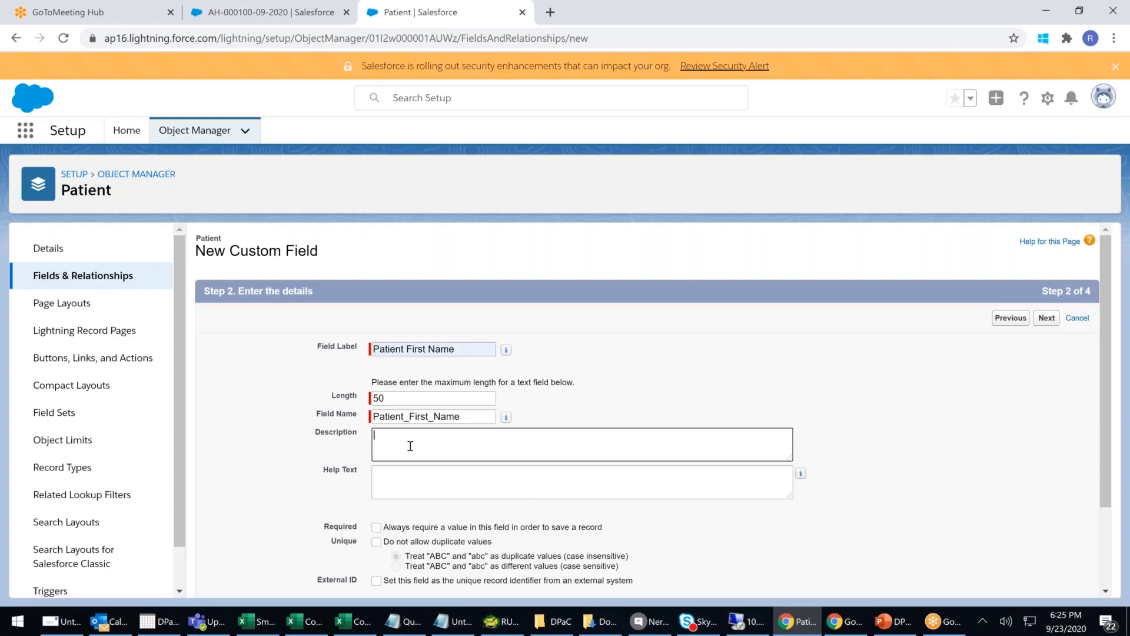
type("fIRST NAME OF THE PATIENT")
left_click(449, 467)
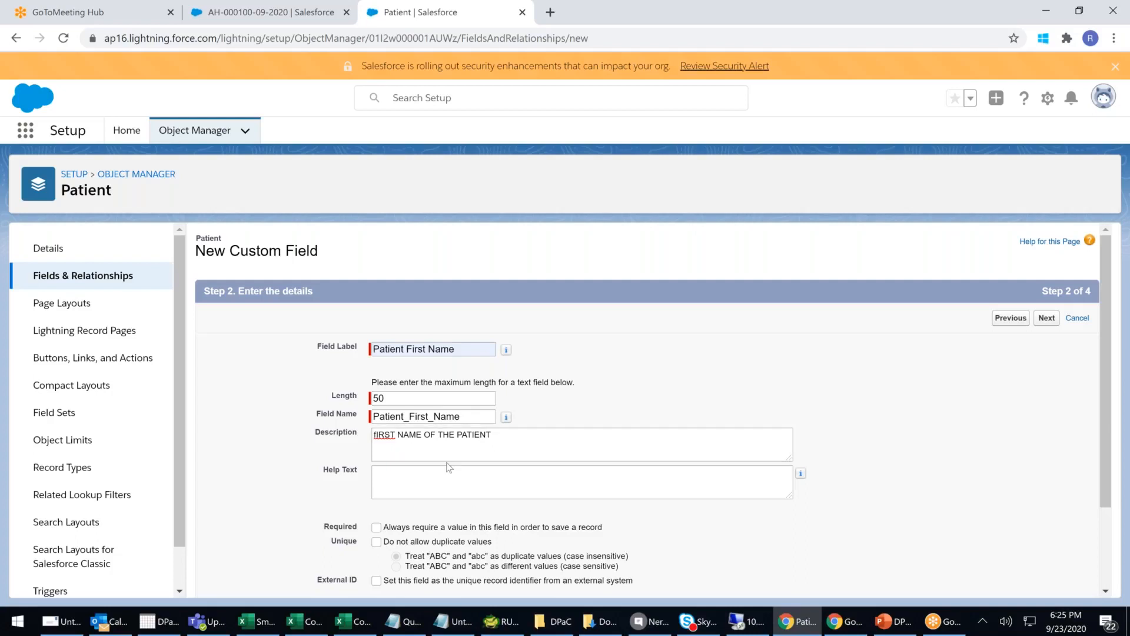
- Enter help text 'Please enter First Name Clearly, Do not enter Short name or Initials'
left_click(418, 476)
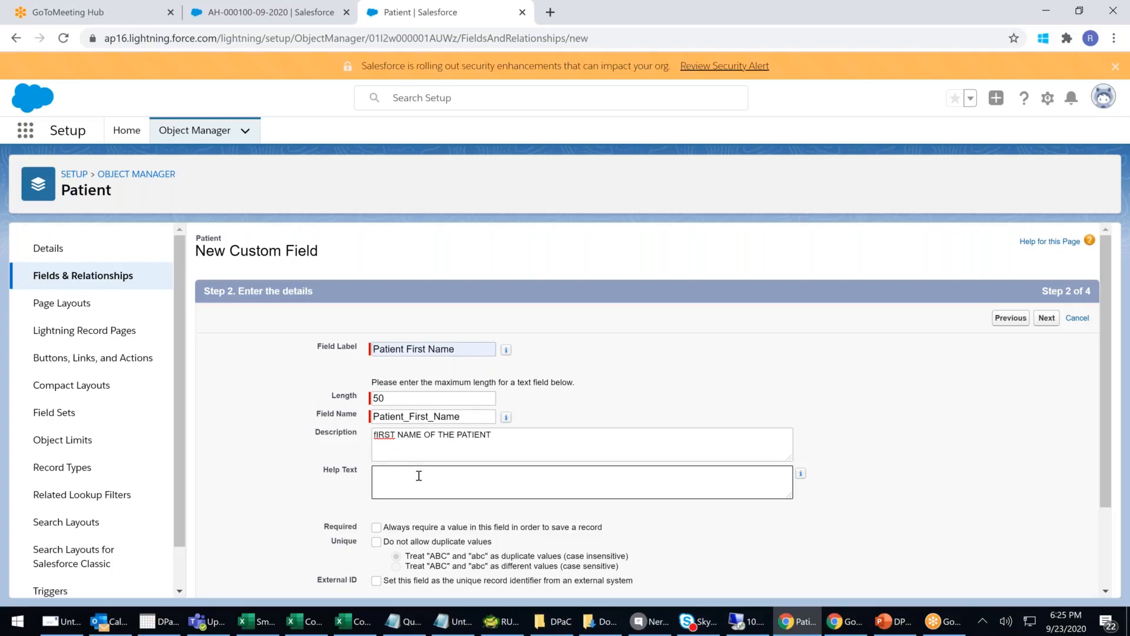
type("Pl")
type("ease enter")
type(" First Name C")
type("learlt")
type(", DO")
type("NOT")
key("BackSpace")
key("BackSpace")
key("BackSpace")
key("BackSpace")
key("BackSpace")
type("onOT")
key("BackSpace")
key("BackSpace")
key("BackSpace")
type("Not enter")
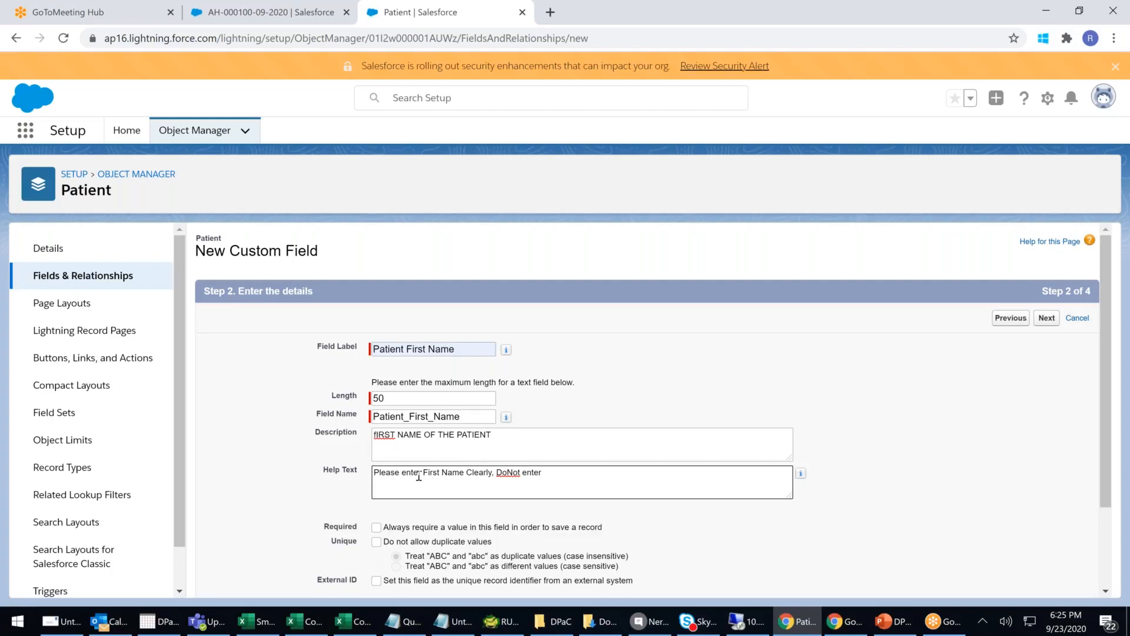
type(" averebiations")
right_click(564, 478)
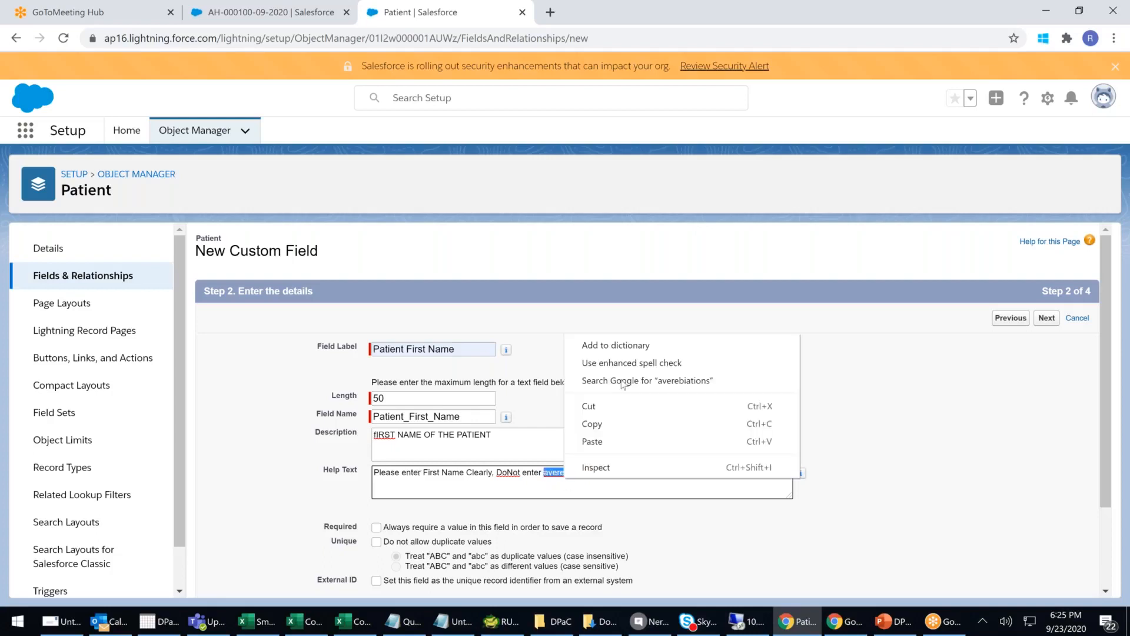
left_click_drag(502, 473, 512, 474)
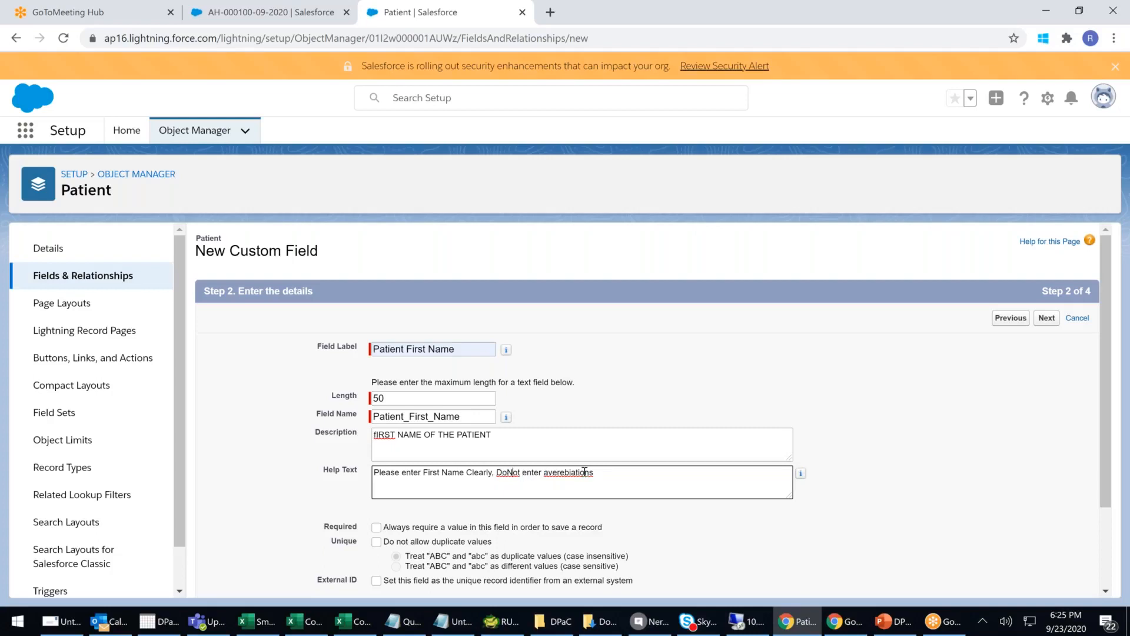
double_click(568, 472)
type("Short name or Initials")
left_click(526, 474)
left_click(505, 473)
key("Delete")
type("n")
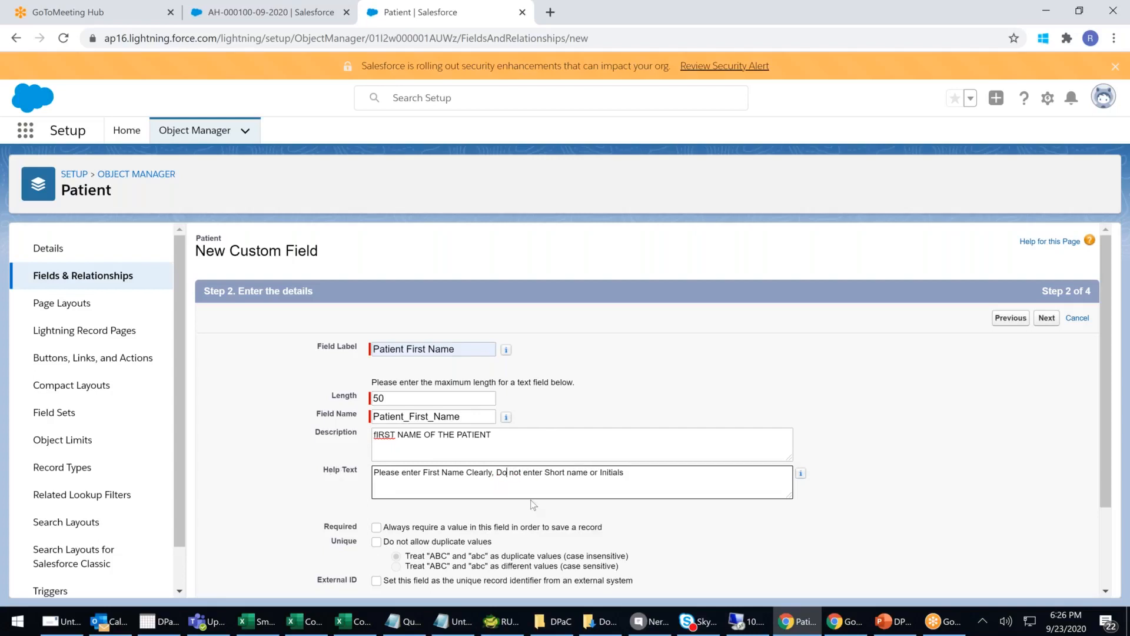
- Mark Patient First Name as always required and advance to field-level security
scroll(605, 504, "down", 2)
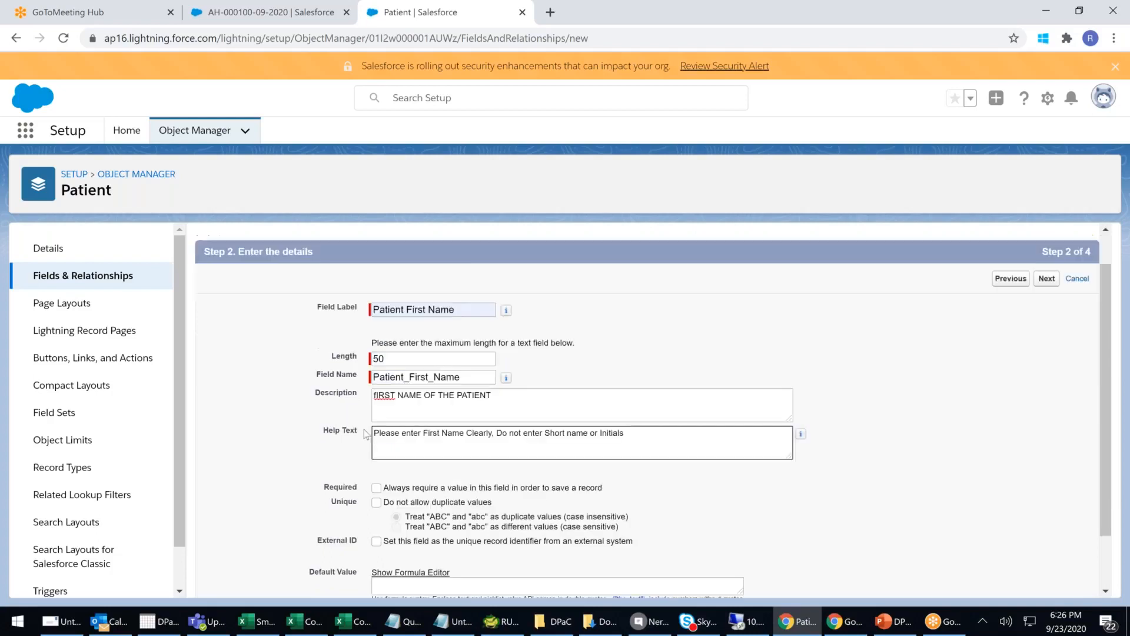
left_click(376, 420)
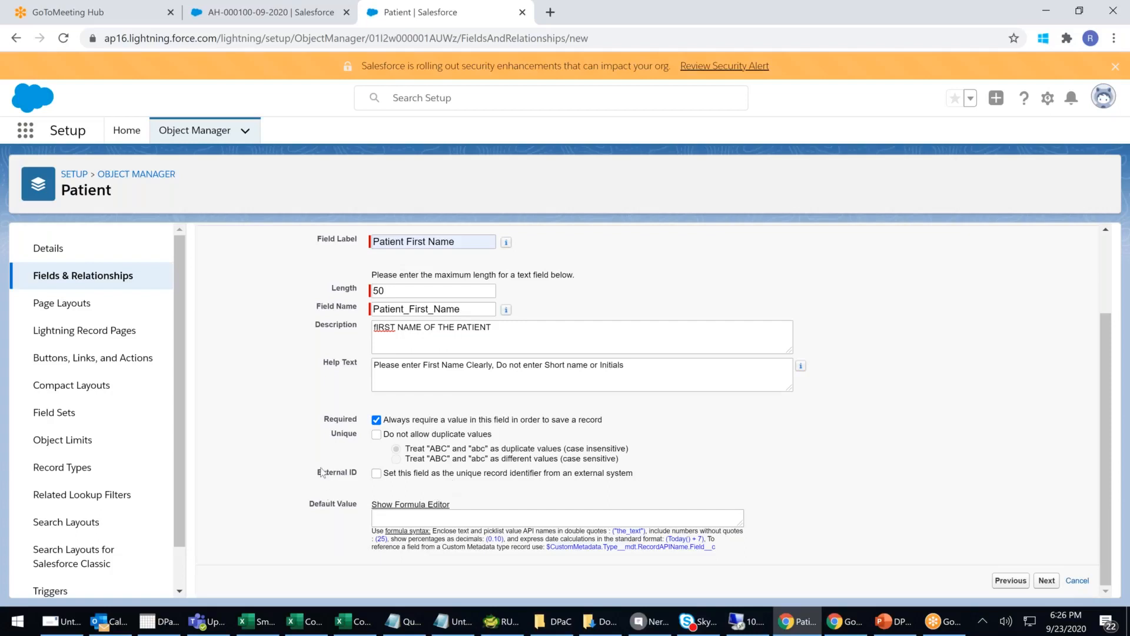
left_click_drag(373, 478, 555, 497)
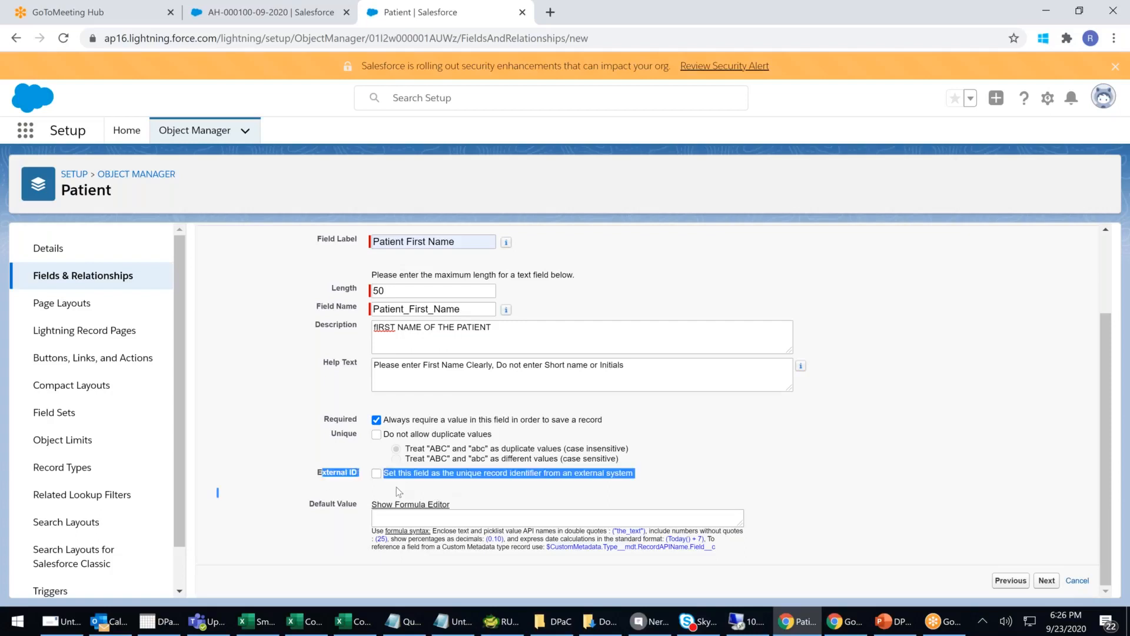
left_click(803, 457)
left_click(1050, 580)
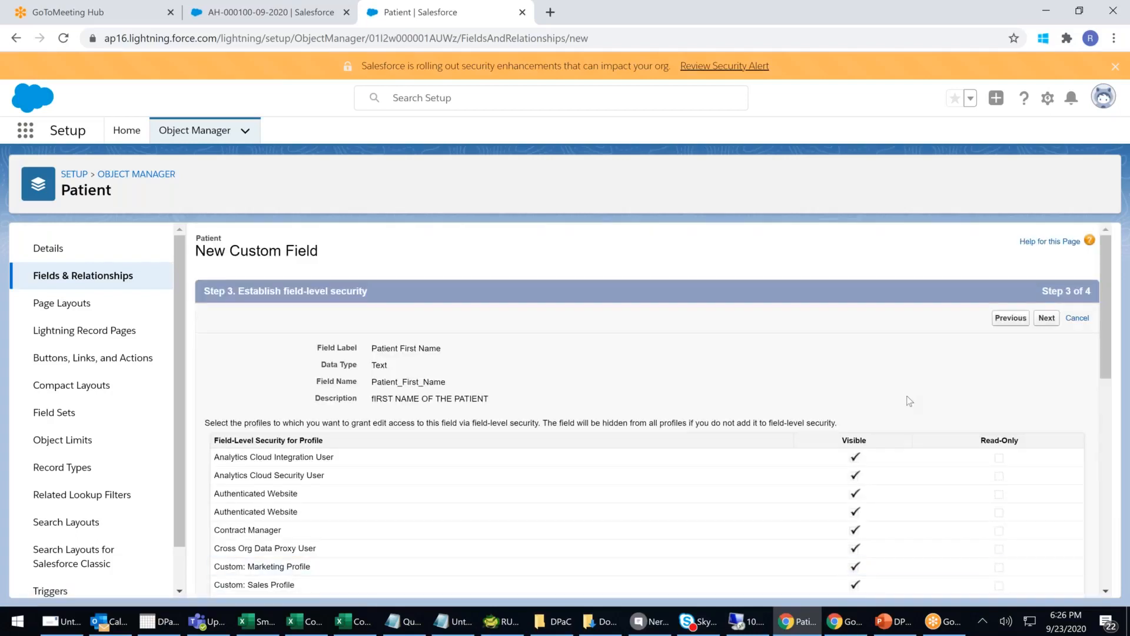
- Accept default visibility, add the field to the Patient Layout, and save with Save & New
scroll(909, 400, "down", 9)
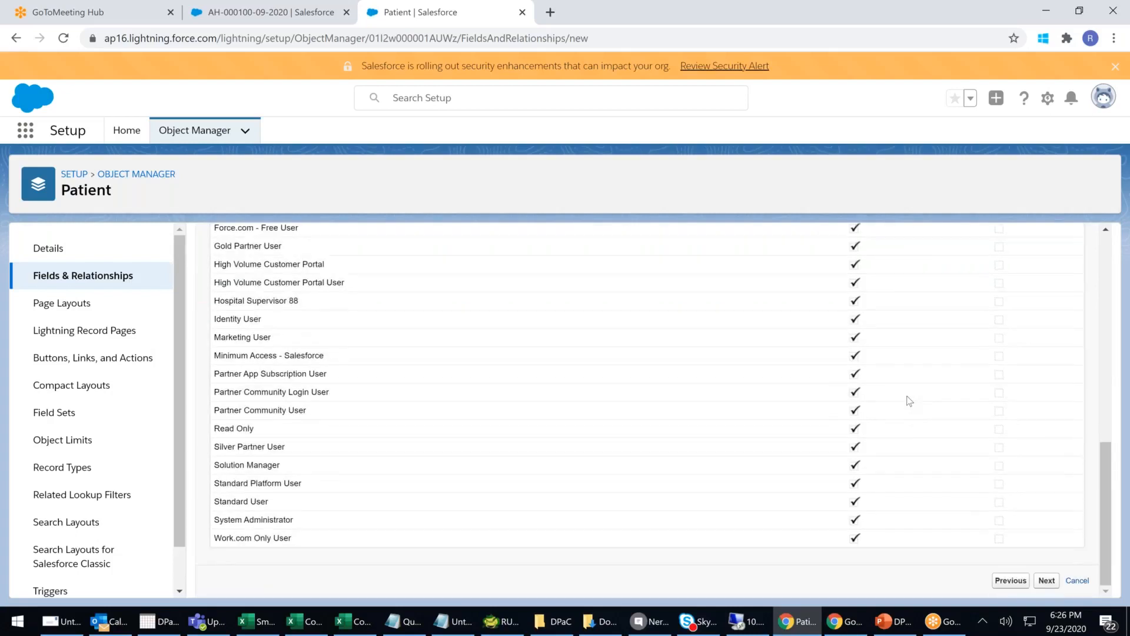
scroll(910, 401, "up", 9)
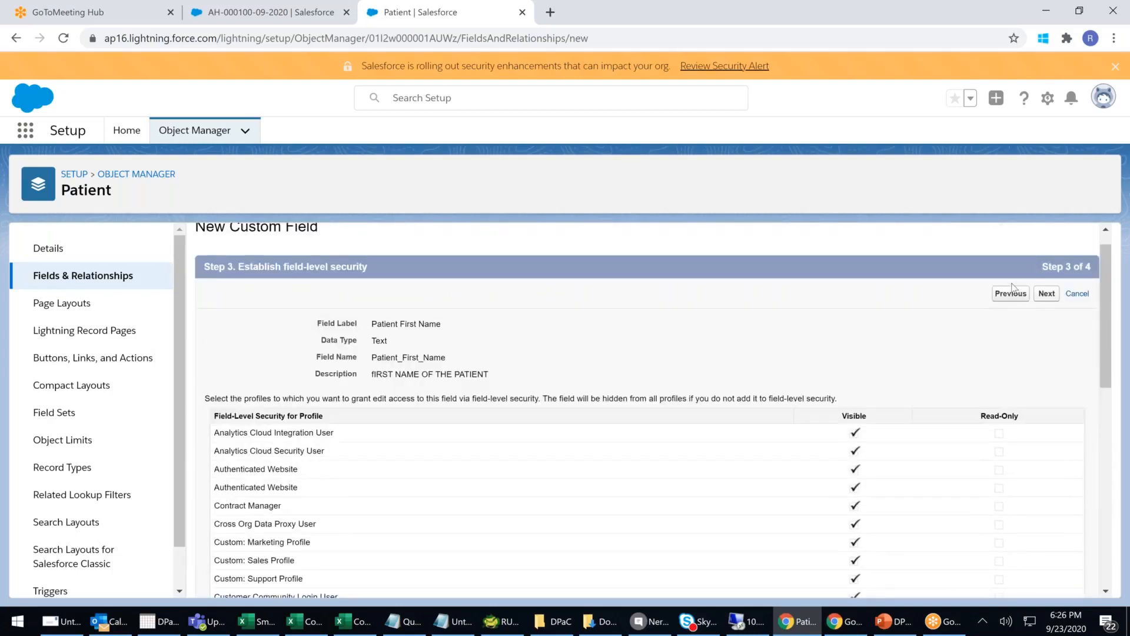
left_click(1046, 293)
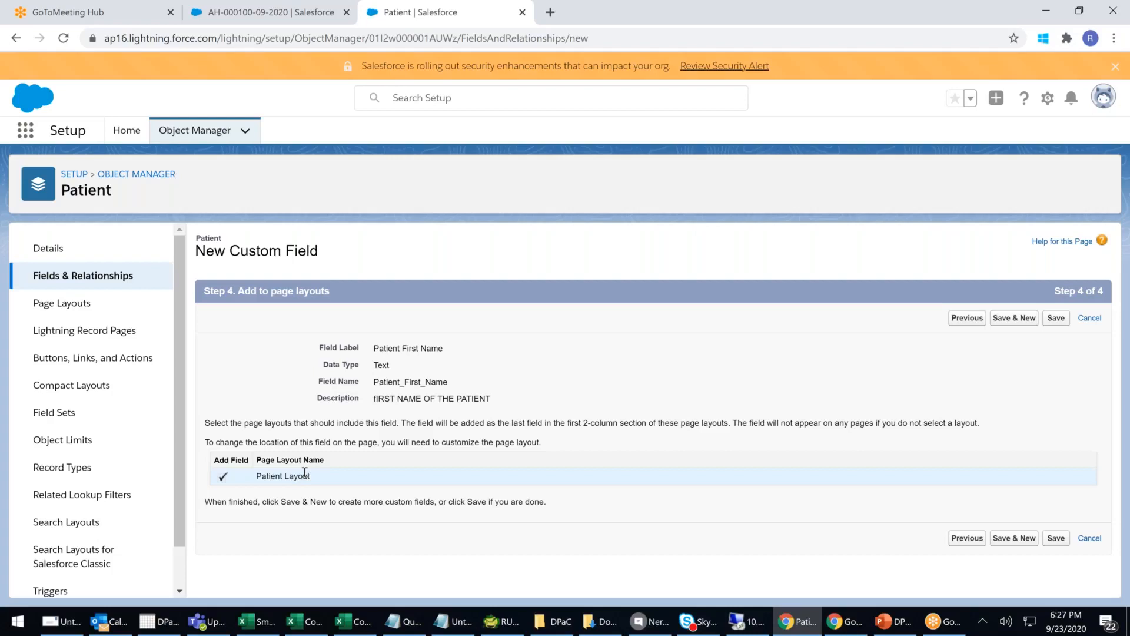
left_click(1020, 325)
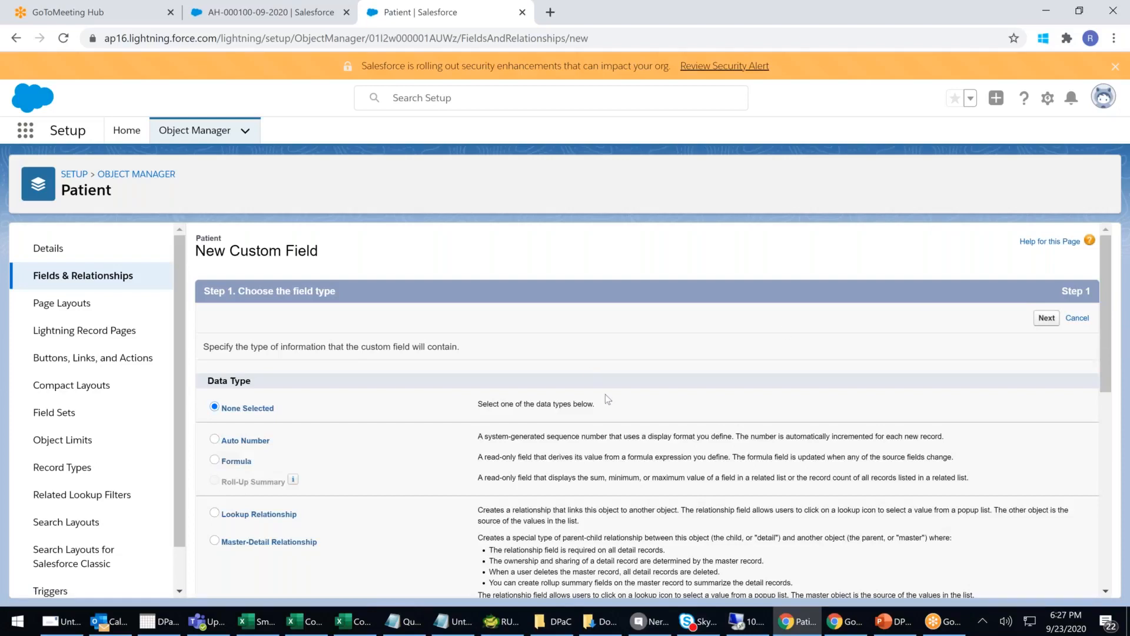
- Choose Checkbox as the new field's data type and continue
scroll(607, 399, "down", 1)
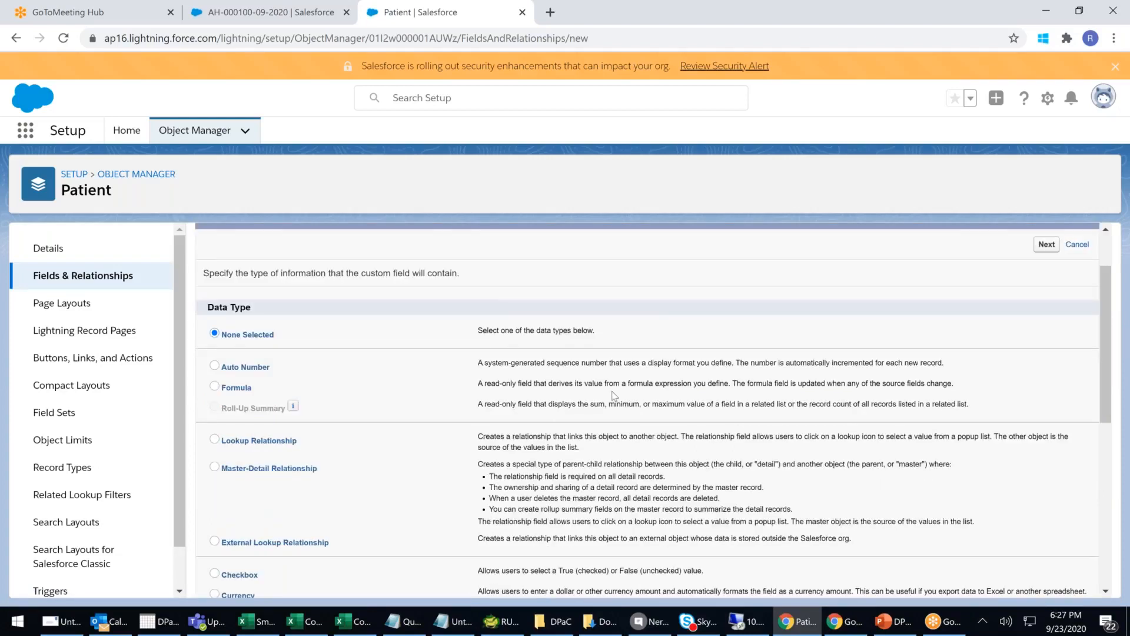
scroll(613, 395, "down", 2)
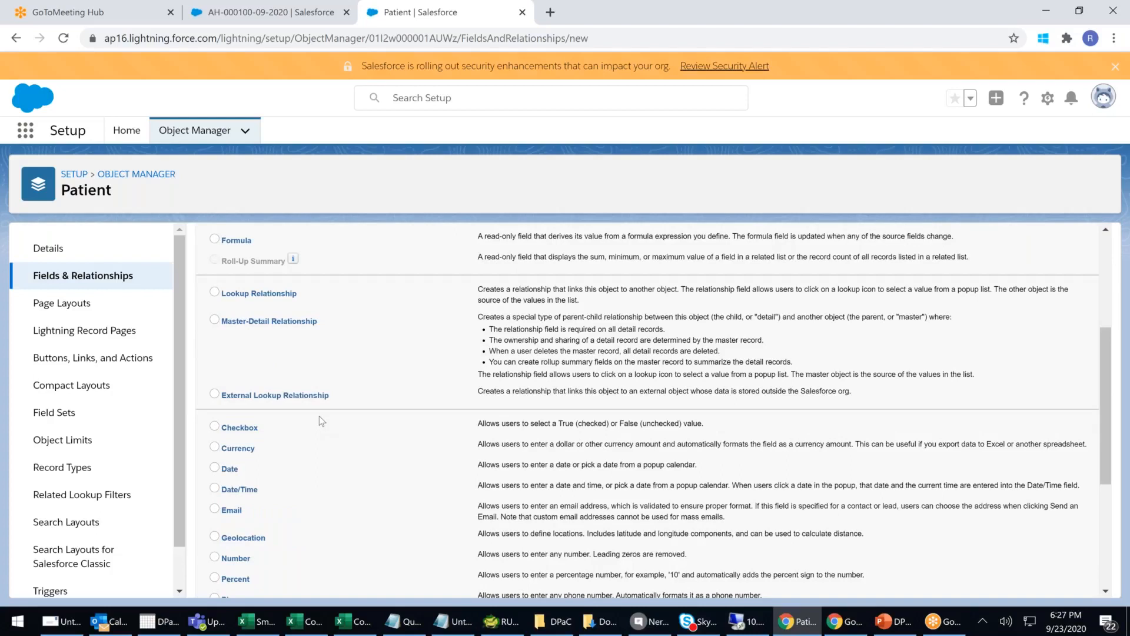
scroll(306, 425, "up", 3)
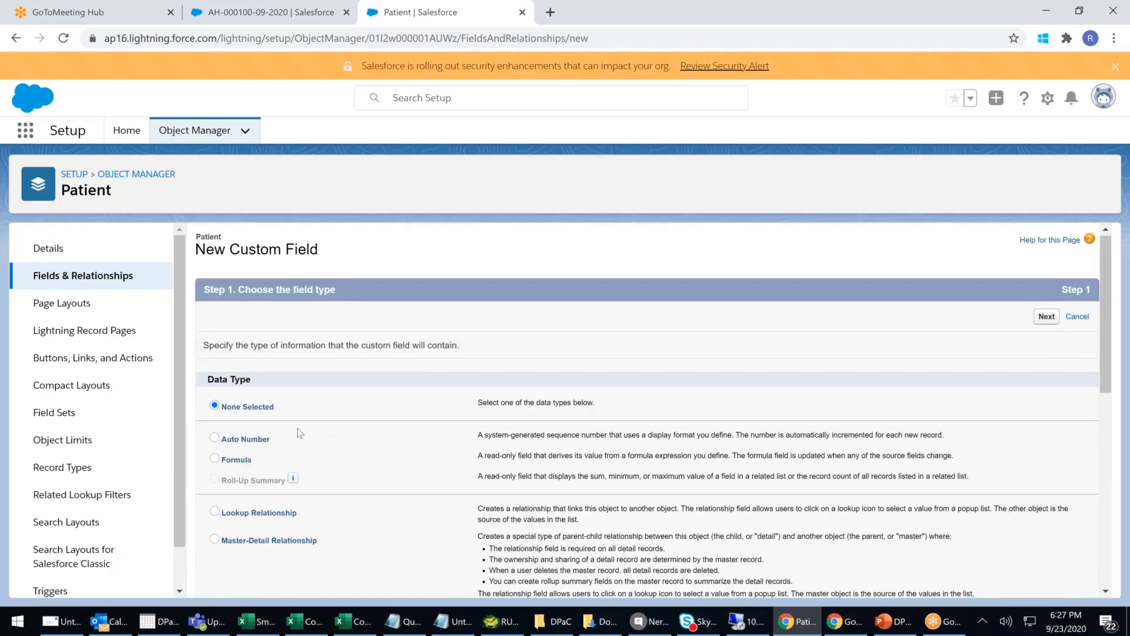
scroll(298, 428, "down", 3)
left_click(240, 402)
scroll(686, 404, "down", 1)
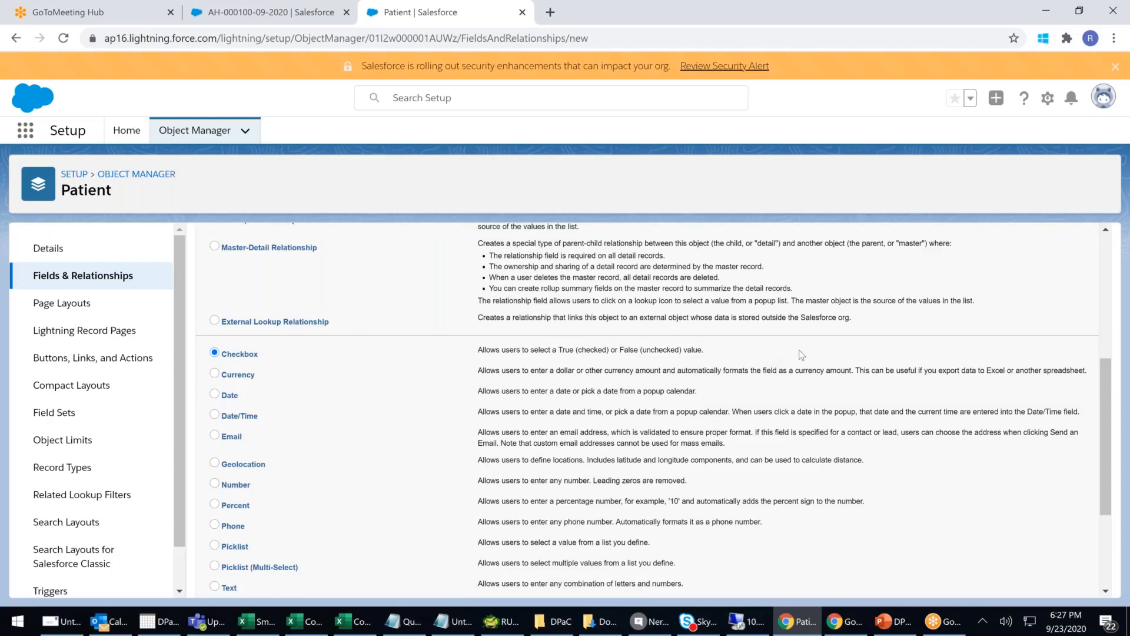
scroll(1000, 238, "up", 1)
scroll(1001, 238, "up", 3)
left_click(1045, 318)
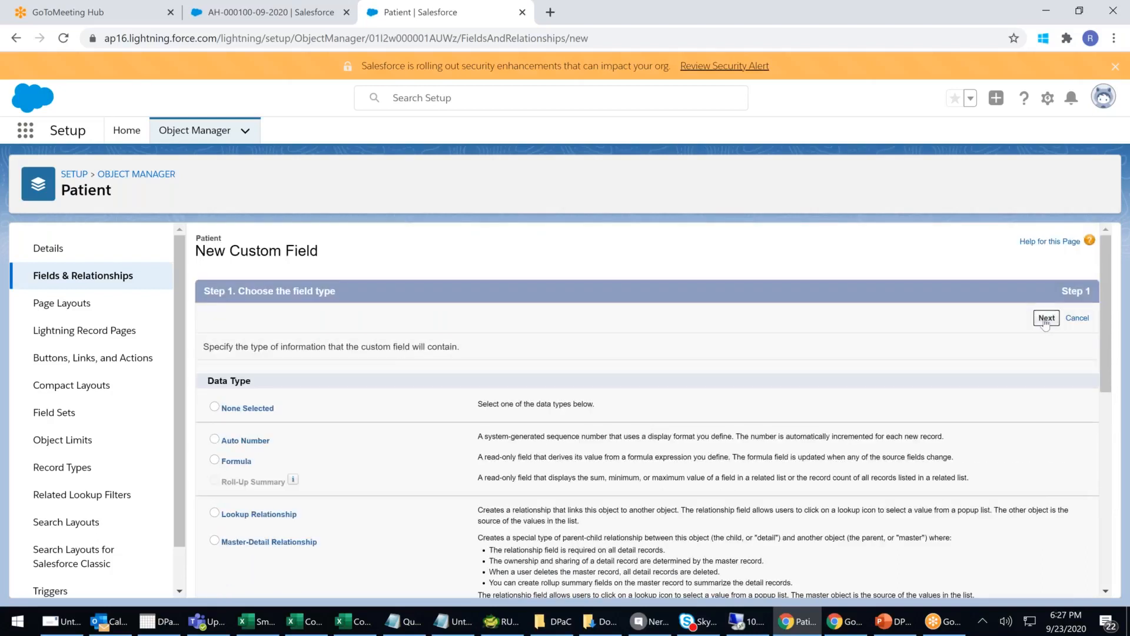
- Label the checkbox 'Fee Paid ?' with default Checked, then save it with default security and layout
left_click(396, 350)
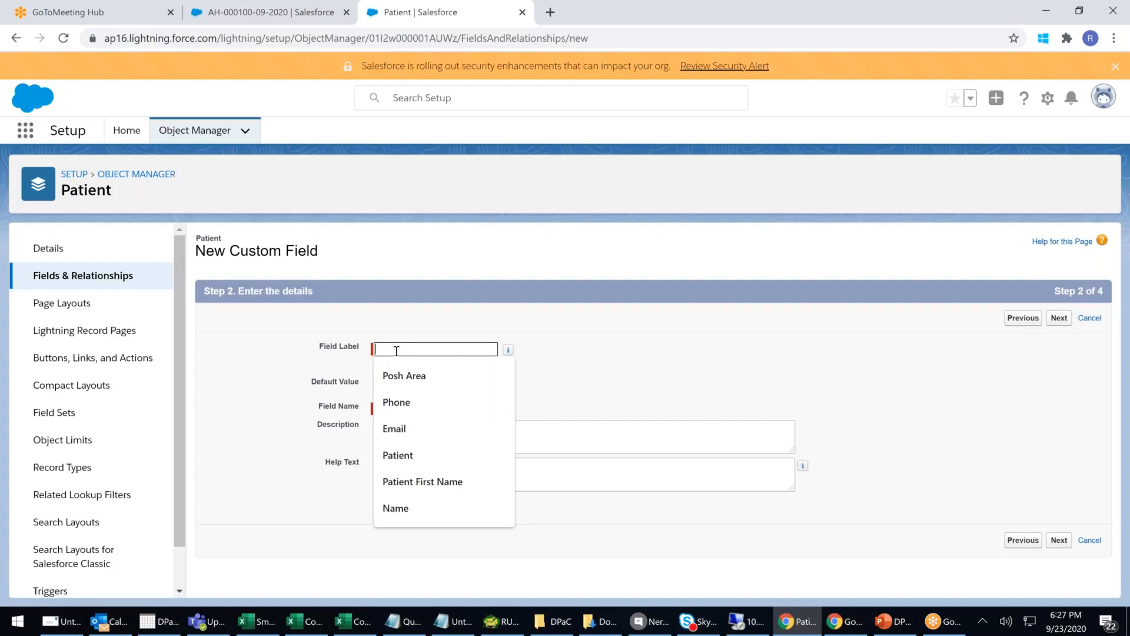
type("Fee Paid ?/")
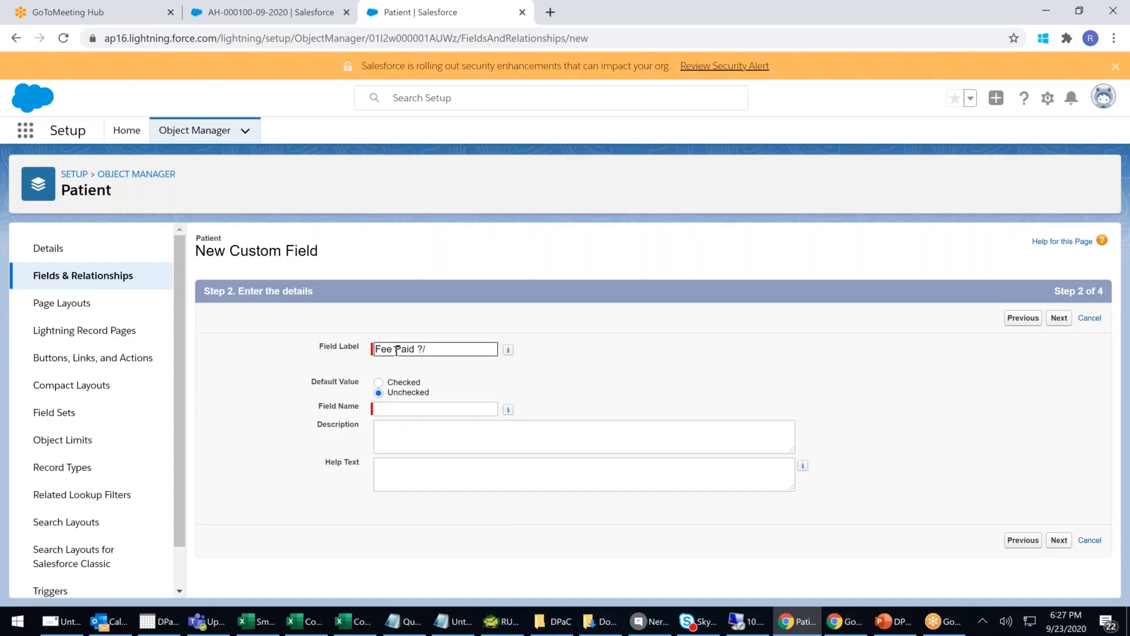
left_click(669, 376)
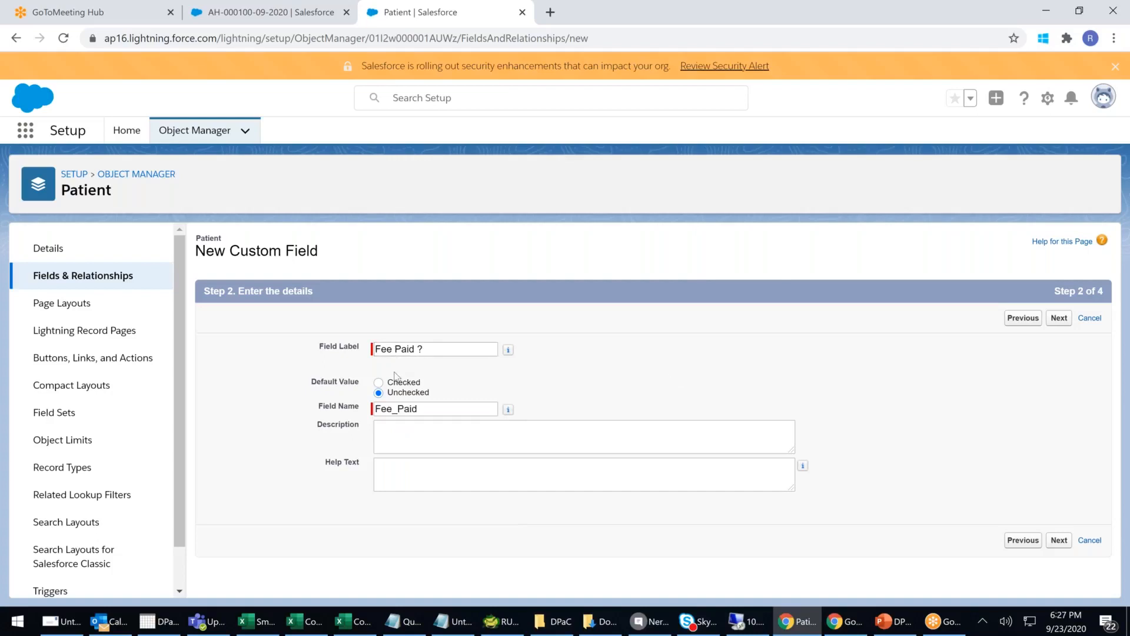
left_click(381, 383)
left_click(433, 448)
key("Tab")
left_click(436, 445)
left_click(417, 469)
left_click(1059, 317)
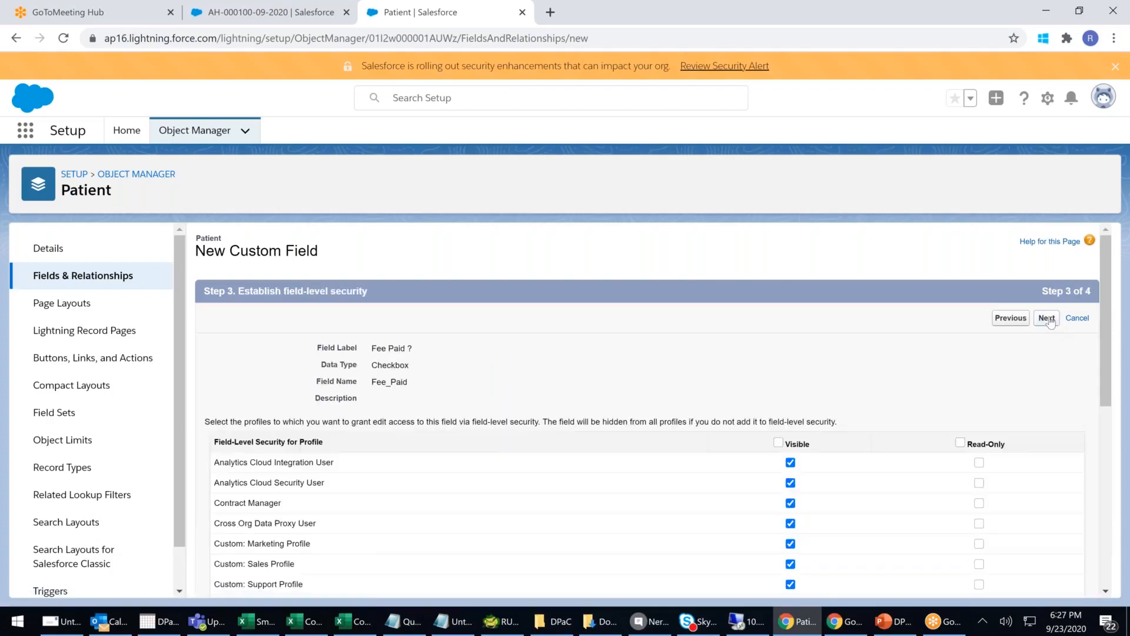
left_click(1046, 318)
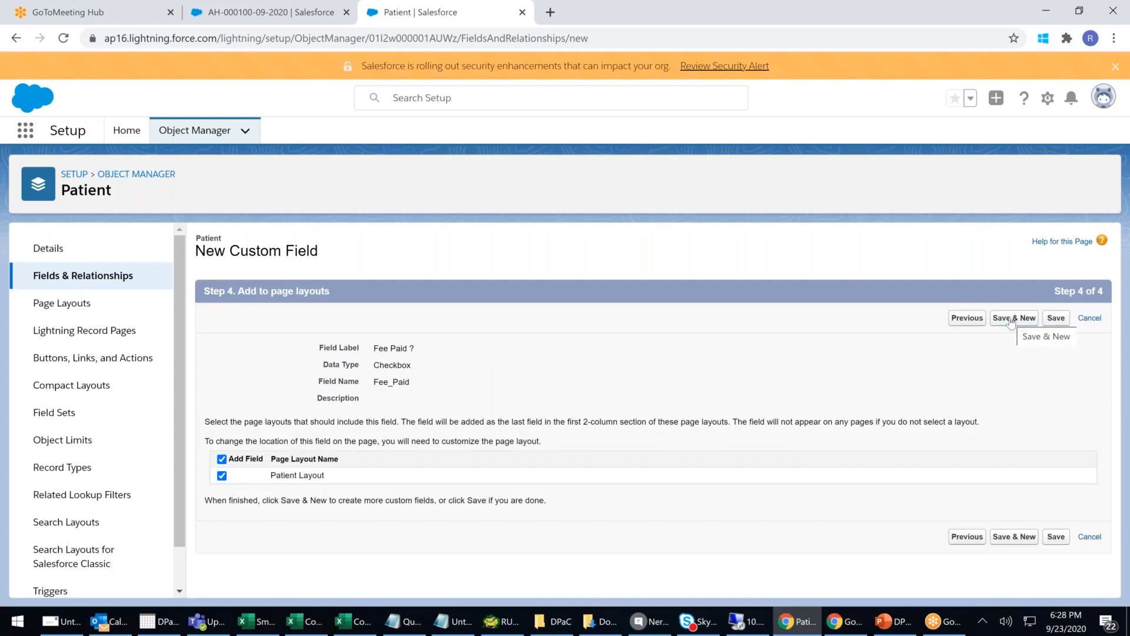
left_click(1056, 318)
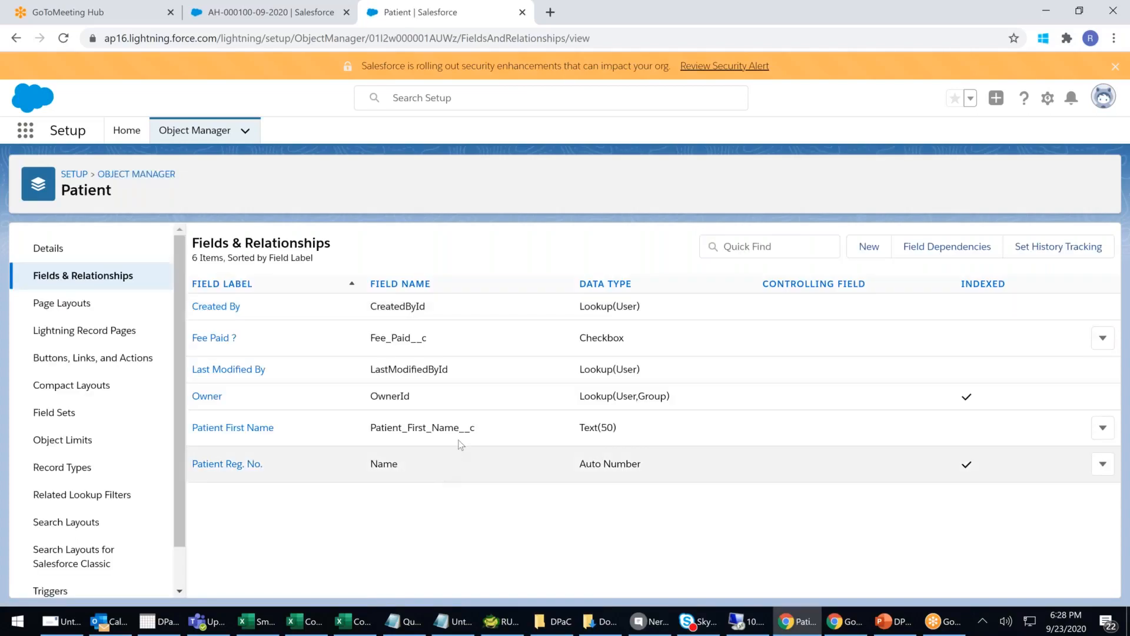
- Point out the __c suffix on Patient_First_Name__c and Fee_Paid__c versus standard Name, then start a new field
left_click_drag(474, 428, 363, 419)
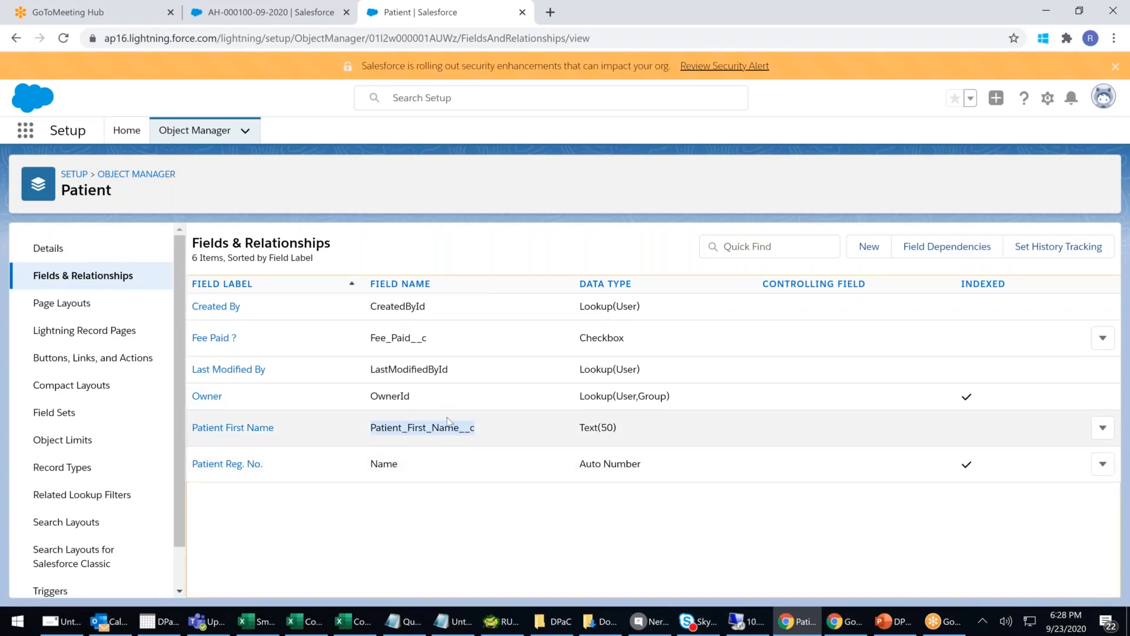
left_click_drag(453, 343, 361, 339)
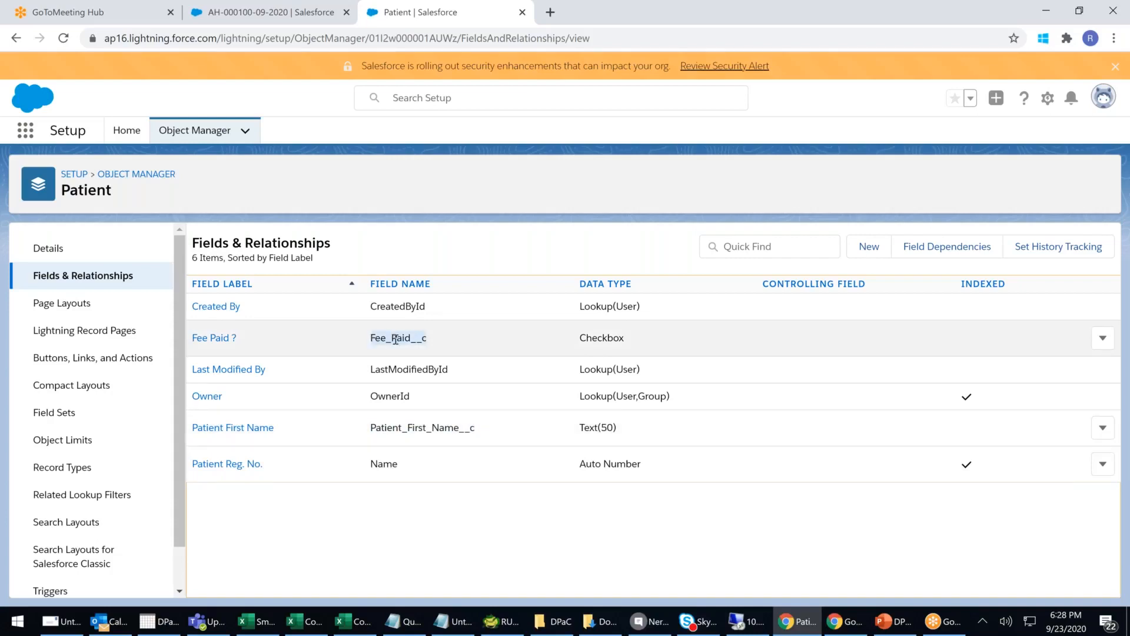
left_click(414, 341)
left_click_drag(426, 338, 411, 339)
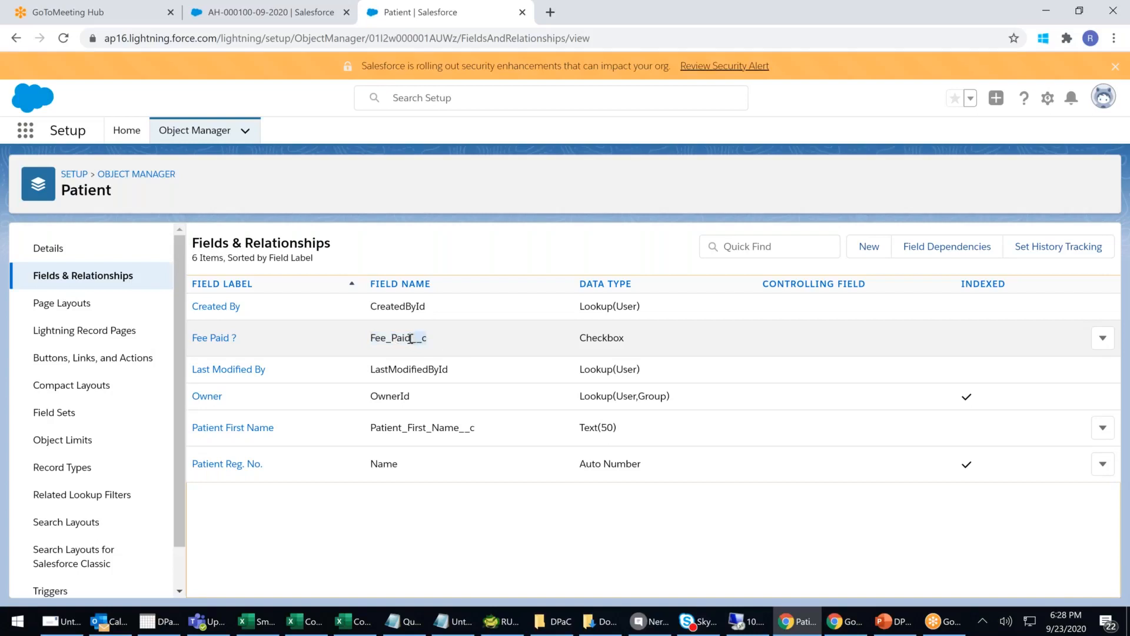
left_click(477, 344)
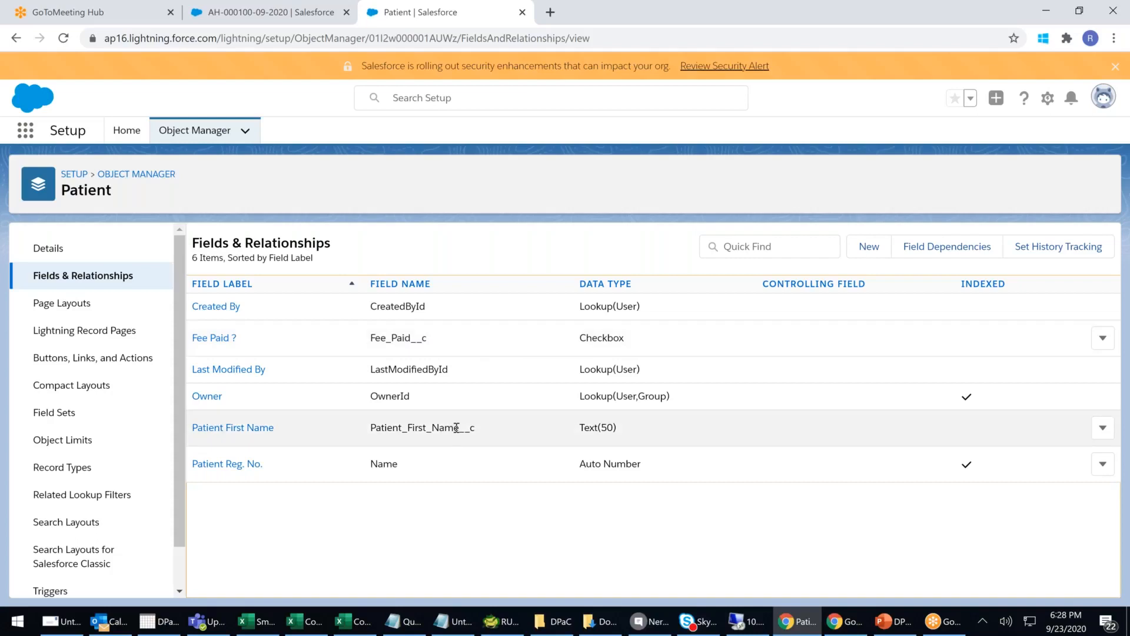
double_click(388, 465)
left_click_drag(452, 427, 475, 428)
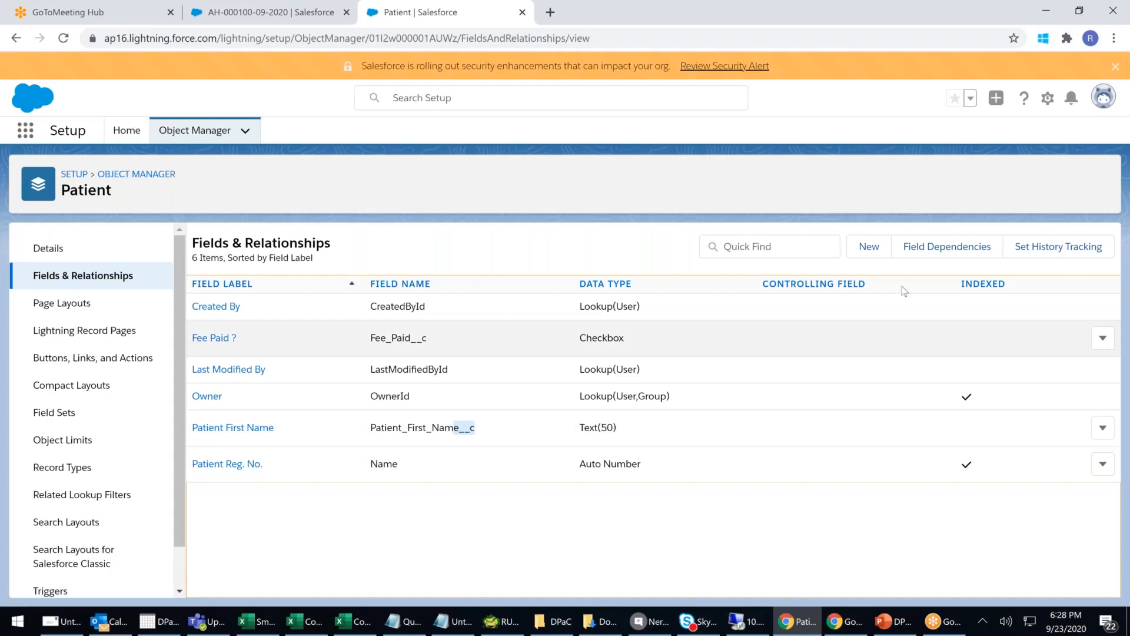
left_click(869, 246)
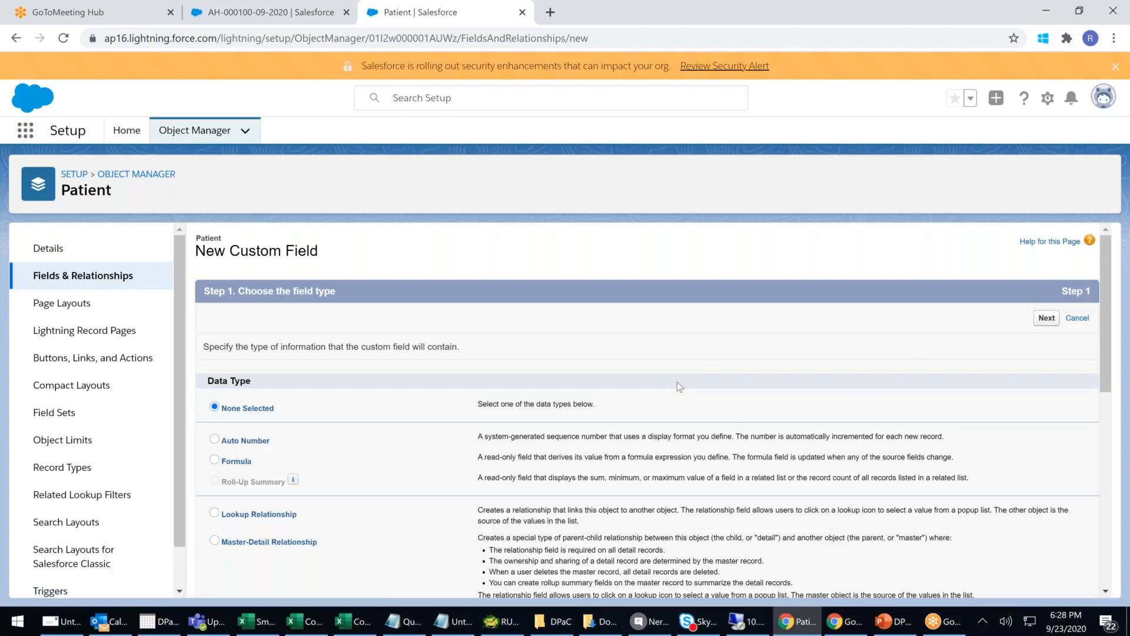
- Choose Currency as the new field's data type and continue
scroll(677, 382, "down", 4)
left_click(215, 446)
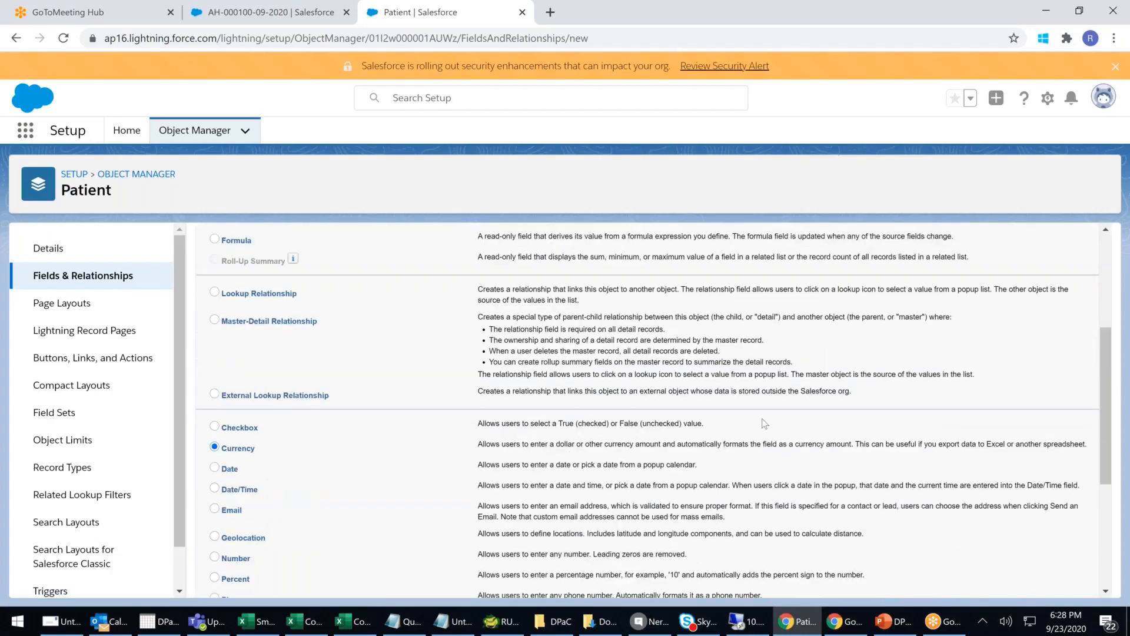
scroll(848, 436, "down", 4)
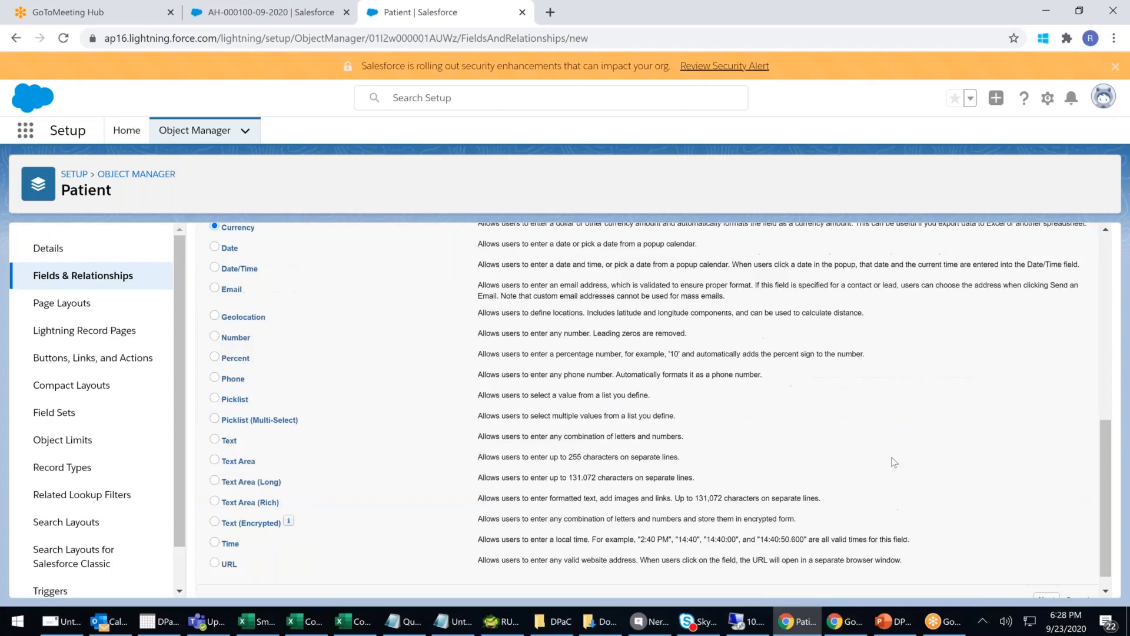
scroll(894, 462, "up", 1)
scroll(259, 315, "up", 1)
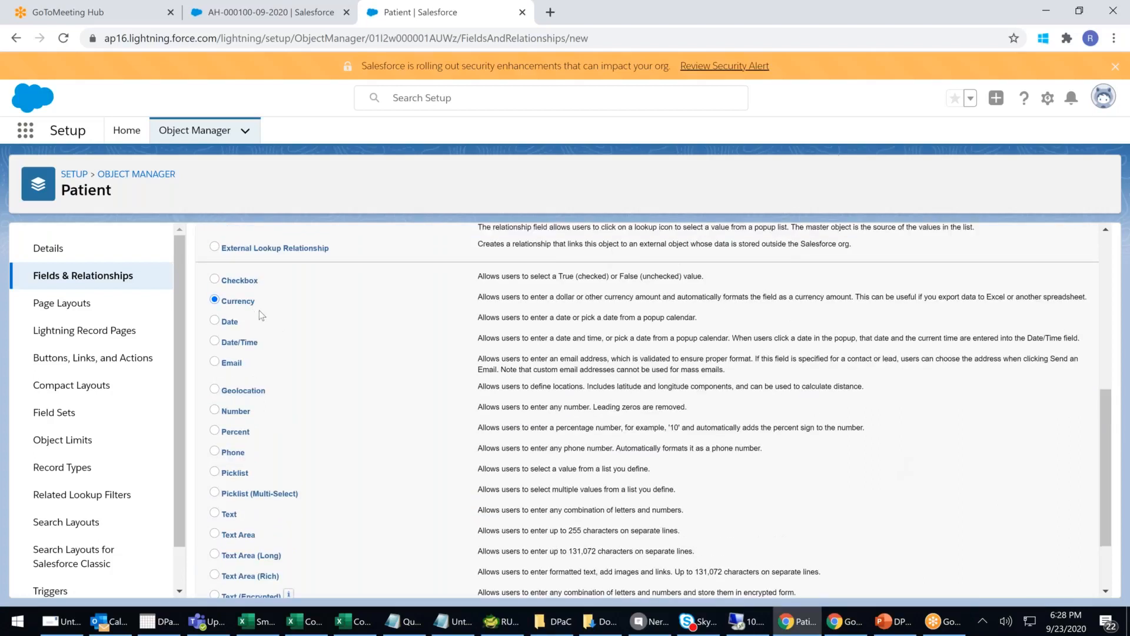
scroll(259, 311, "down", 2)
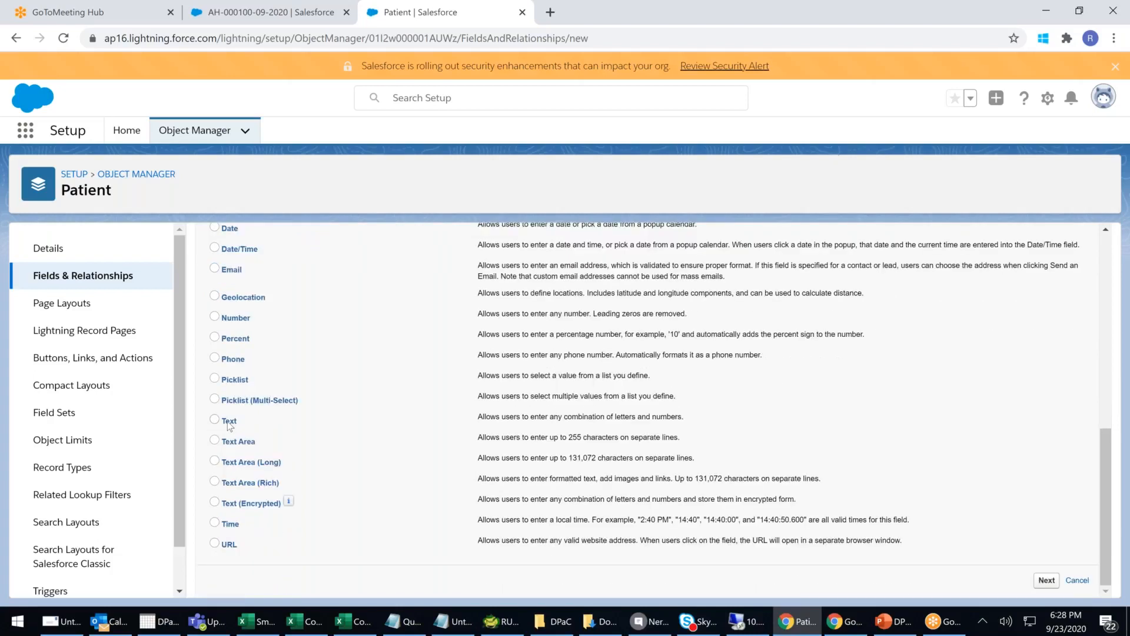
left_click(219, 420)
scroll(264, 429, "up", 4)
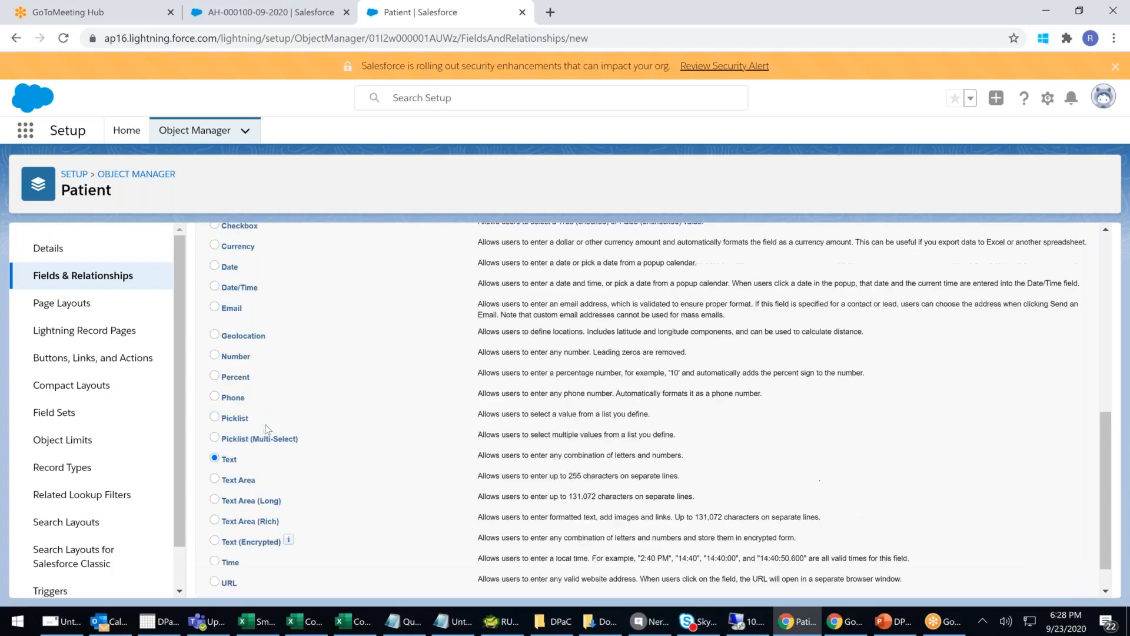
left_click(215, 428)
scroll(1021, 508, "down", 4)
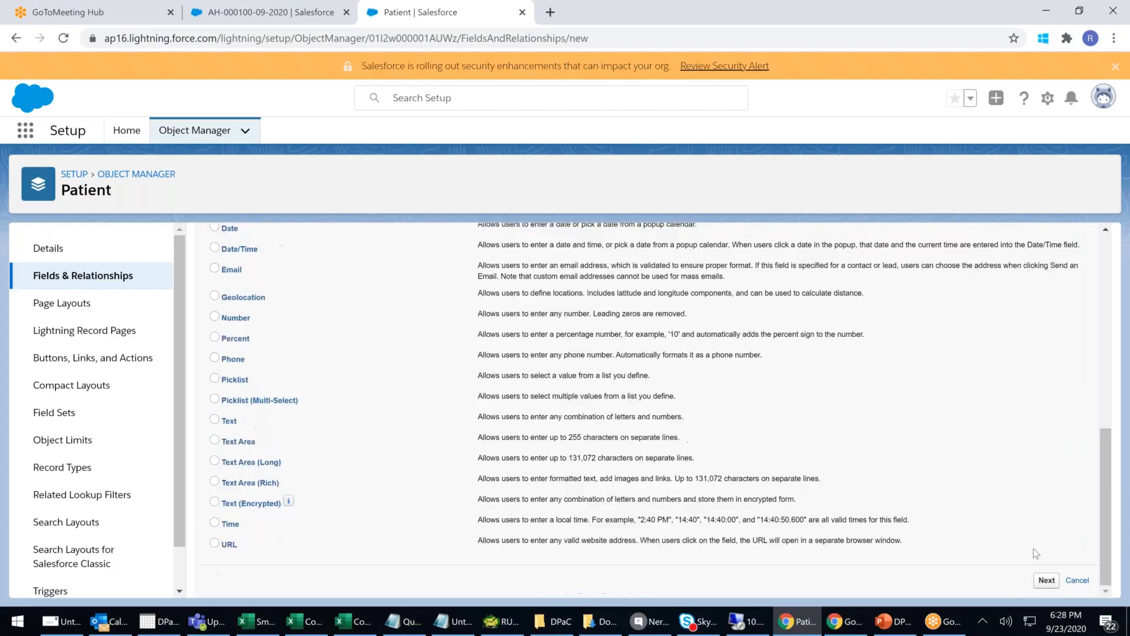
left_click(1046, 580)
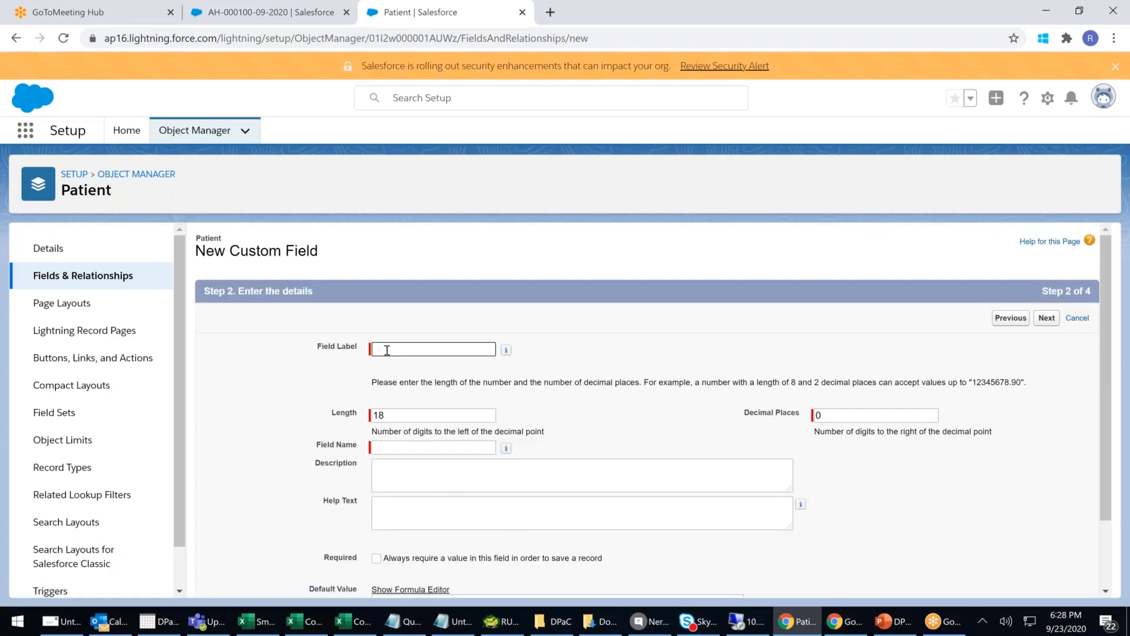
- Label the field Registration Fee with length 16 and 2 decimal places
left_click(391, 349)
type("Re")
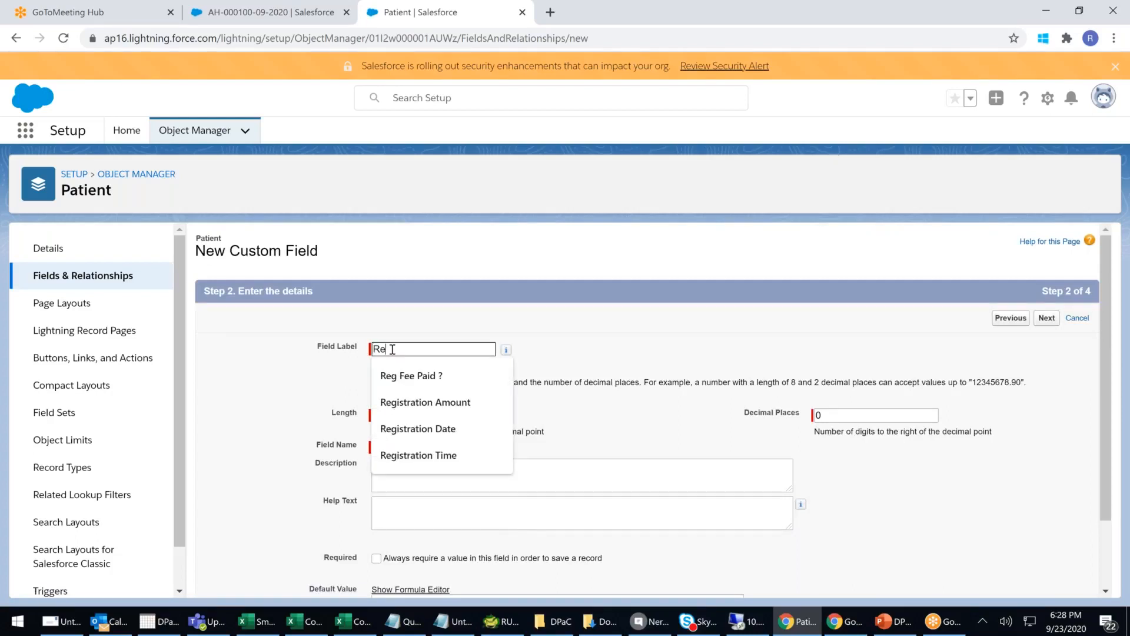
left_click(469, 401)
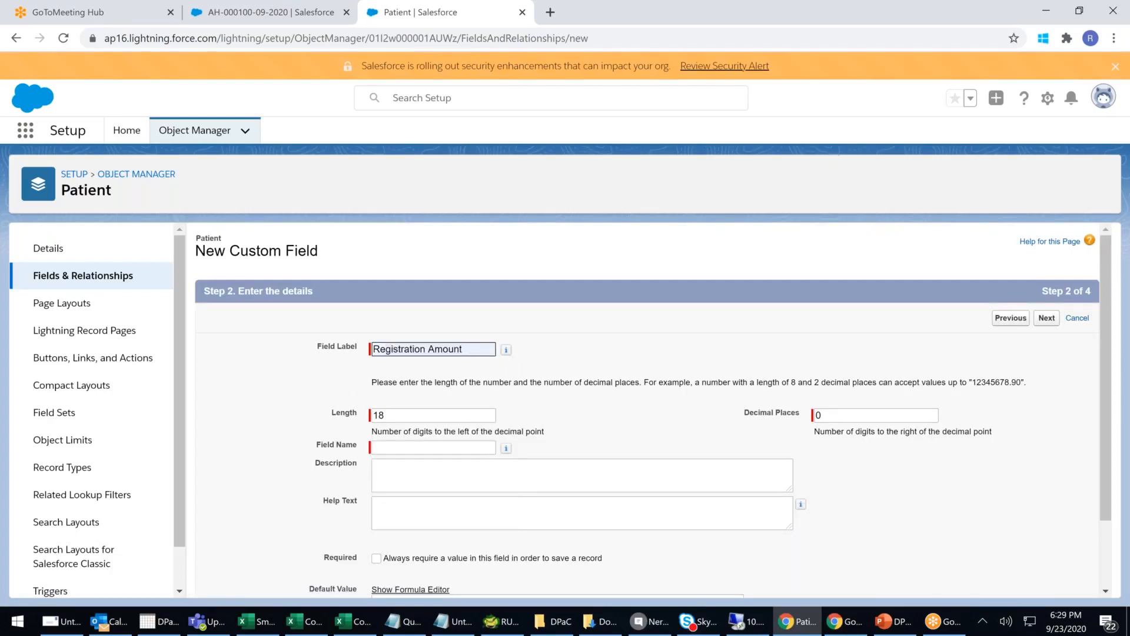
key("BackSpace")
key("BackSpace")
key("BackSpace")
key("BackSpace")
key("BackSpace")
key("BackSpace")
type("Fee")
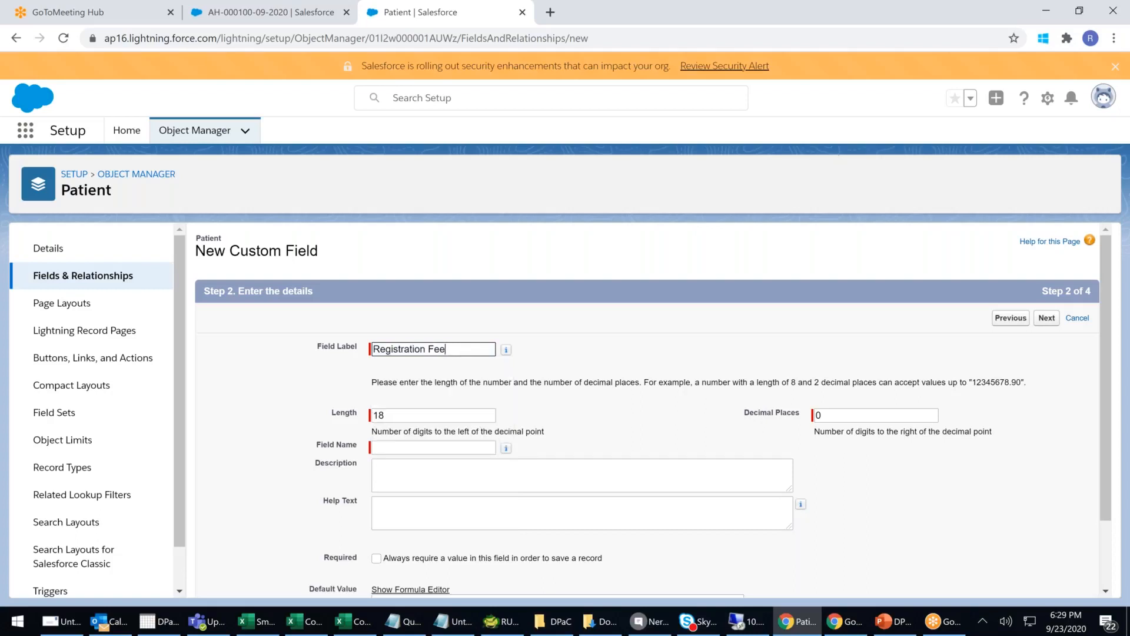
left_click(571, 366)
left_click(447, 419)
key("BackSpace")
type("6")
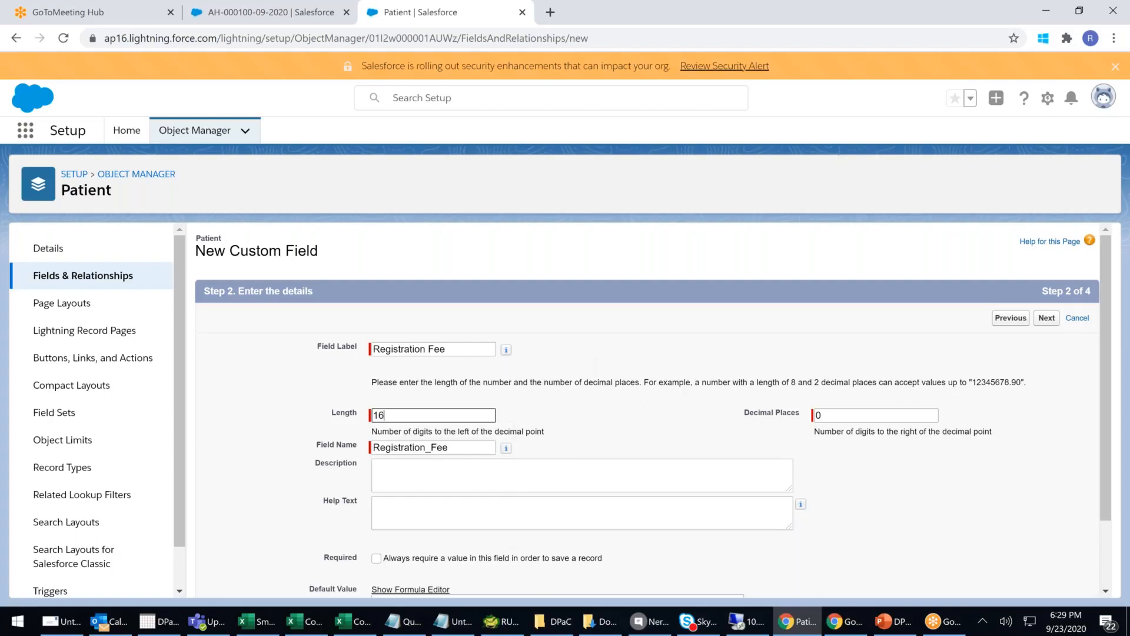
left_click(859, 415)
key("BackSpace")
type("2")
left_click(676, 470)
- Set the default value to 500 and save with default security and layout via Save & New
scroll(542, 414, "down", 2)
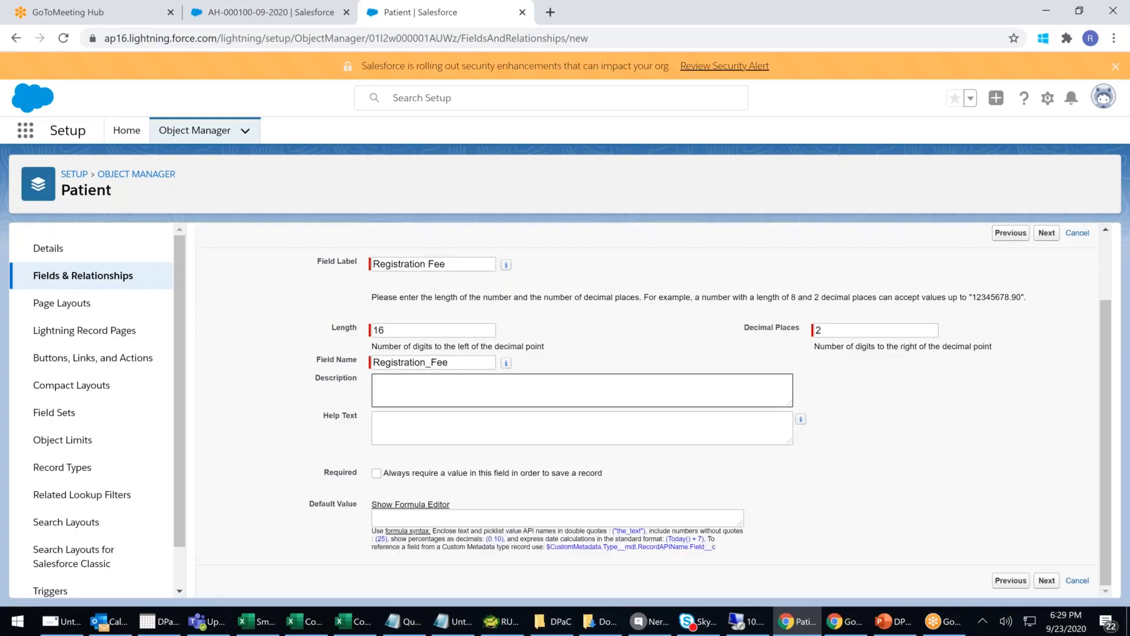
left_click(406, 520)
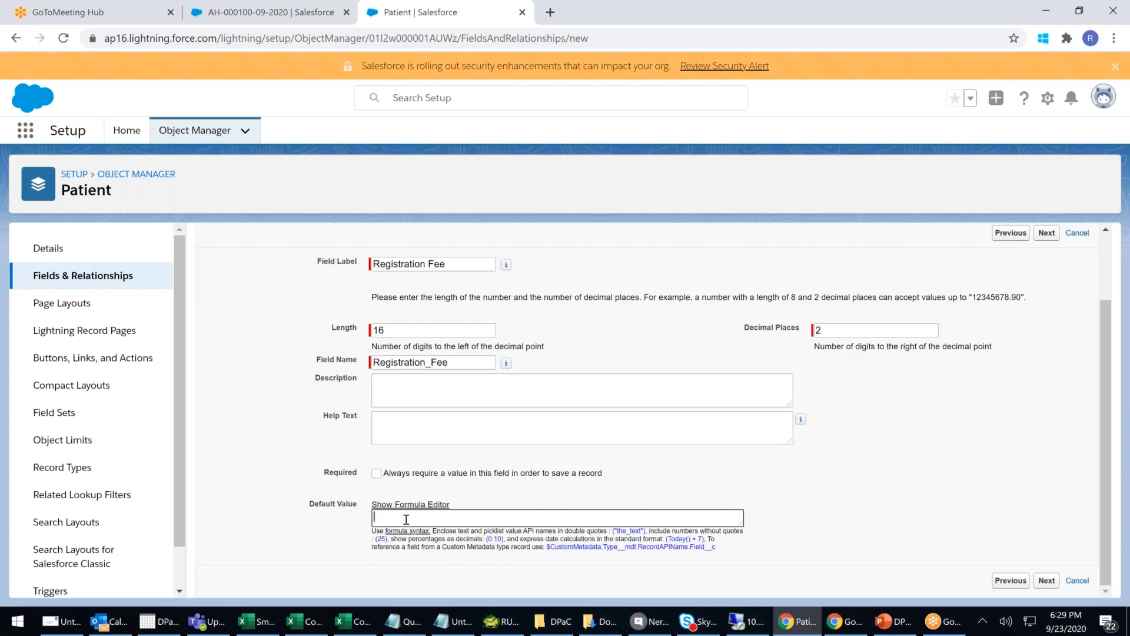
type("500")
left_click(1046, 580)
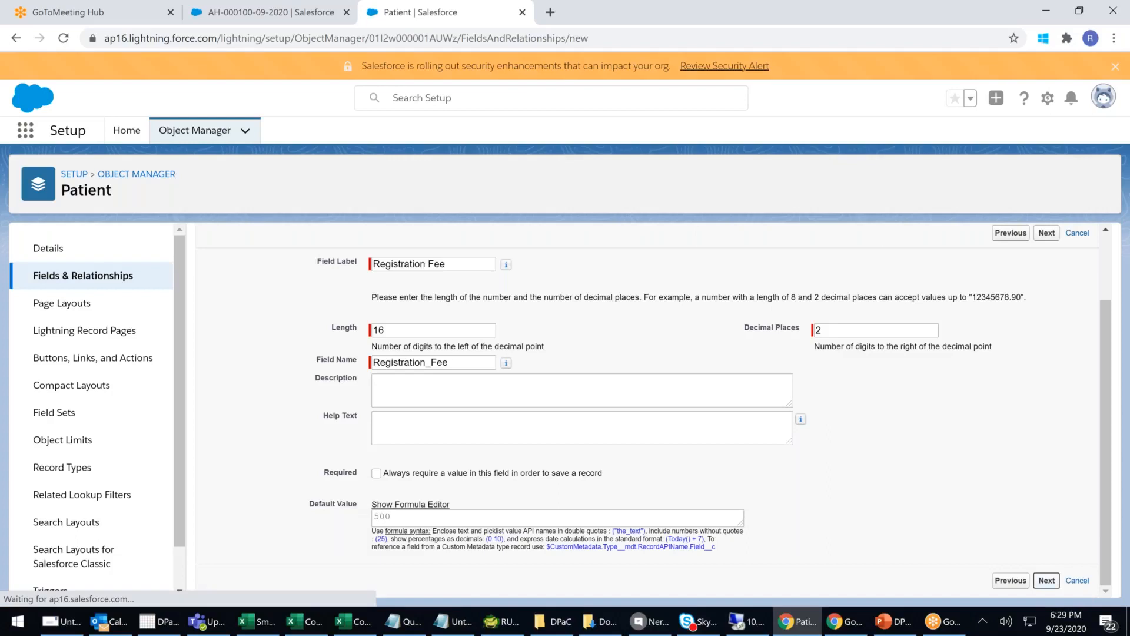
left_click(1046, 317)
left_click(1014, 318)
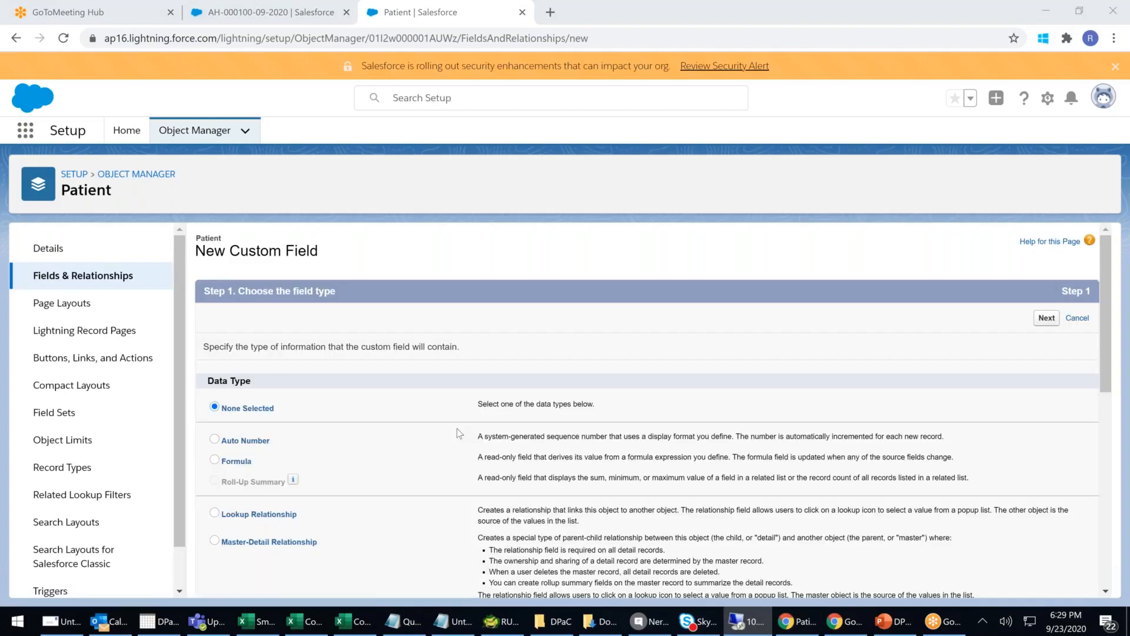
- Choose Date as the new field's data type and continue
scroll(457, 428, "down", 4)
left_click(215, 468)
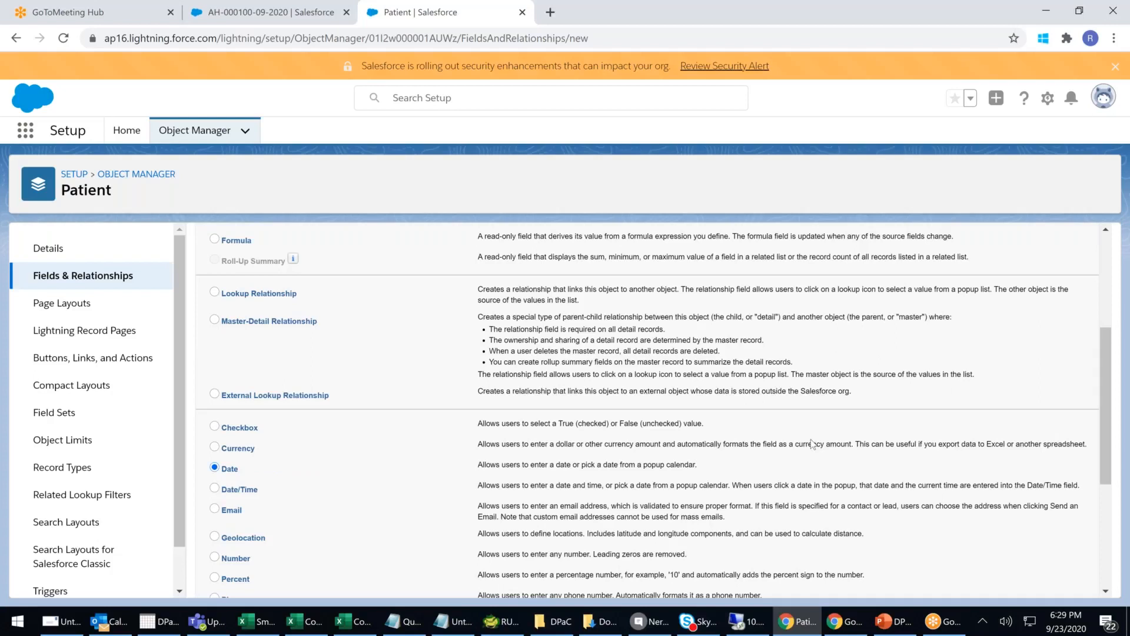
scroll(813, 444, "up", 3)
left_click(1040, 246)
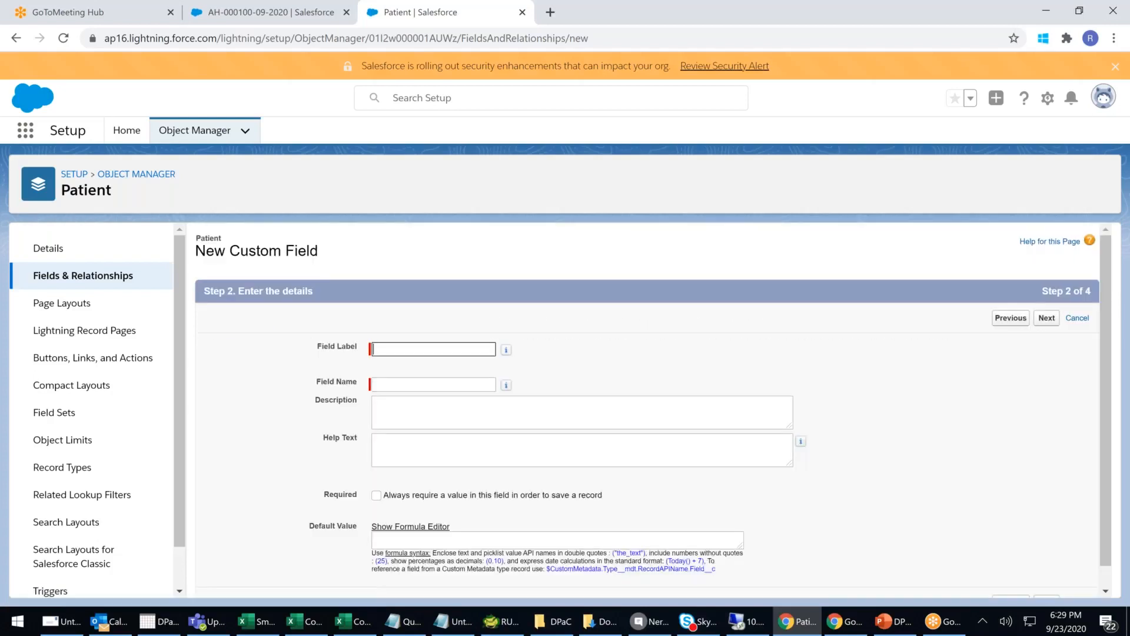
- Replace the 'Date Of Birth' label with 'Registration Date' so the name becomes Registration_Date
left_click(403, 351)
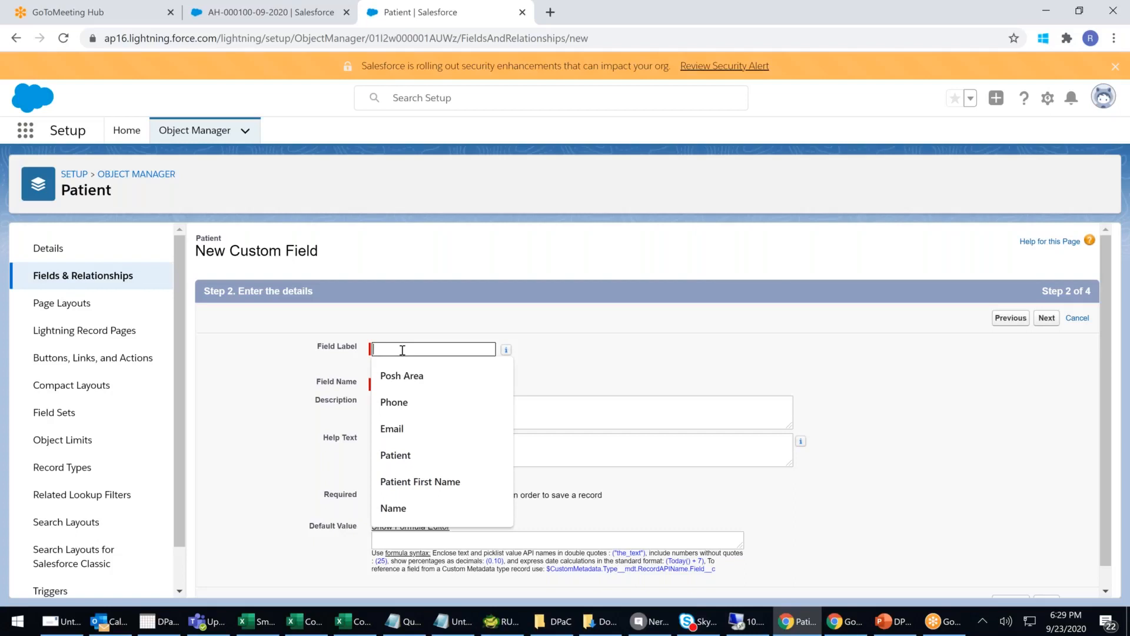
type("Da")
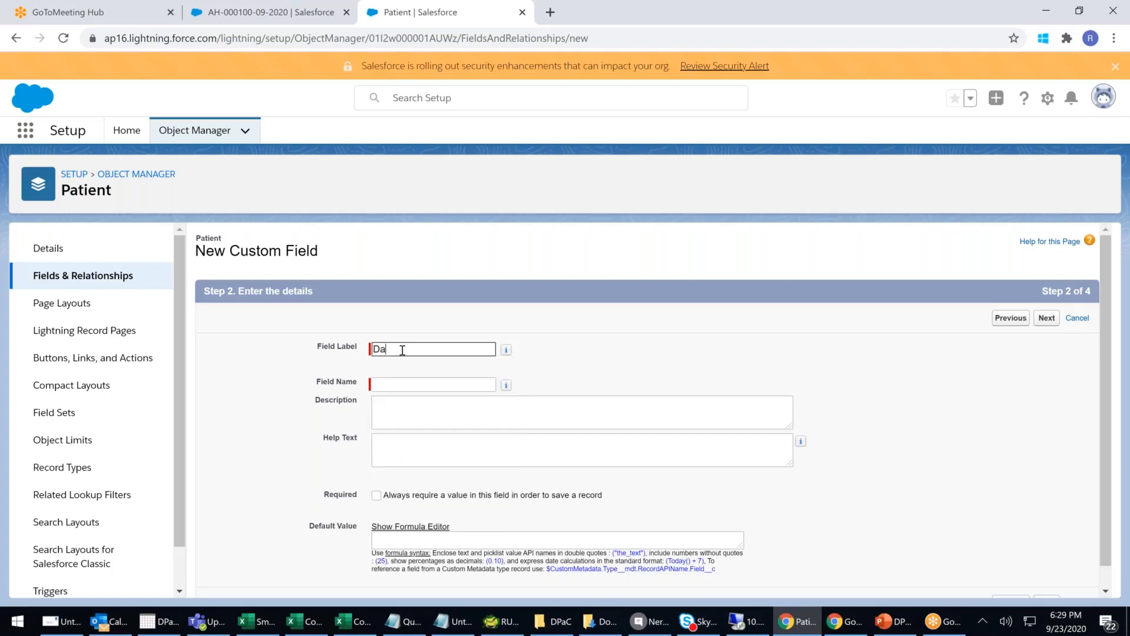
type("te Of Birth")
left_click(416, 384)
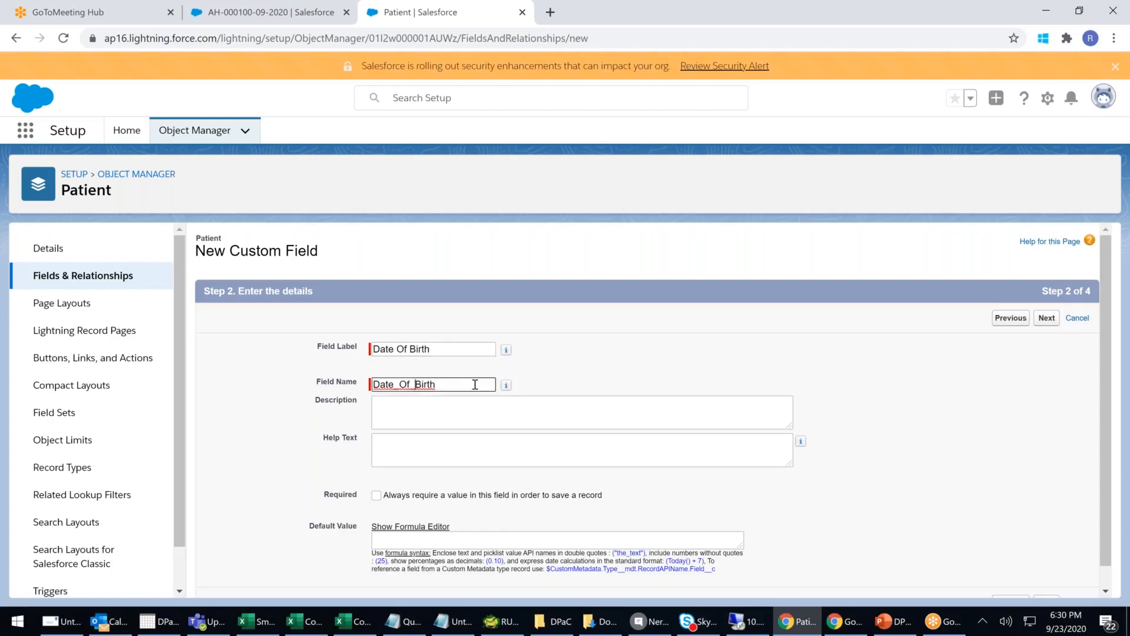
key("ctrl+a")
key("BackSpace")
left_click_drag(454, 353, 195, 350)
key("BackSpace")
type("Registration")
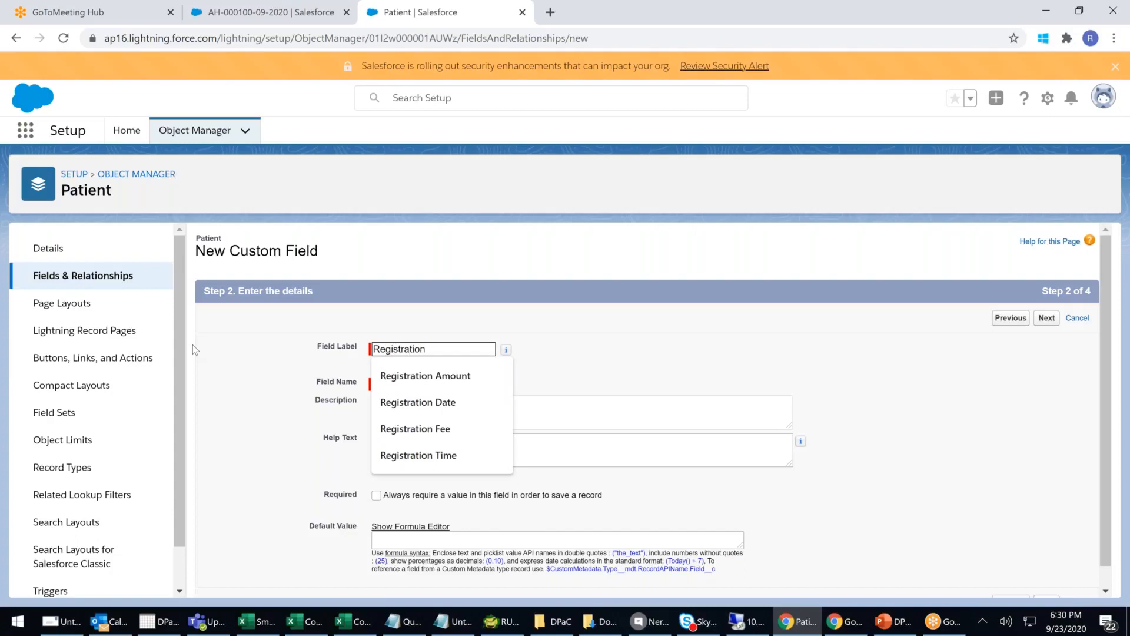
left_click(427, 409)
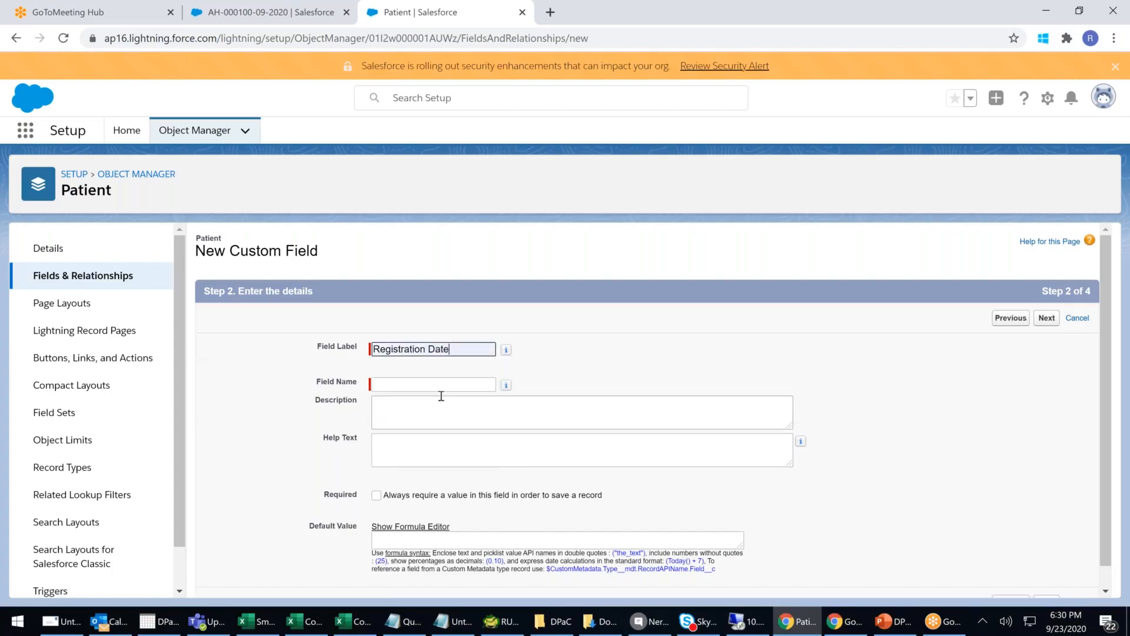
scroll(466, 415, "down", 1)
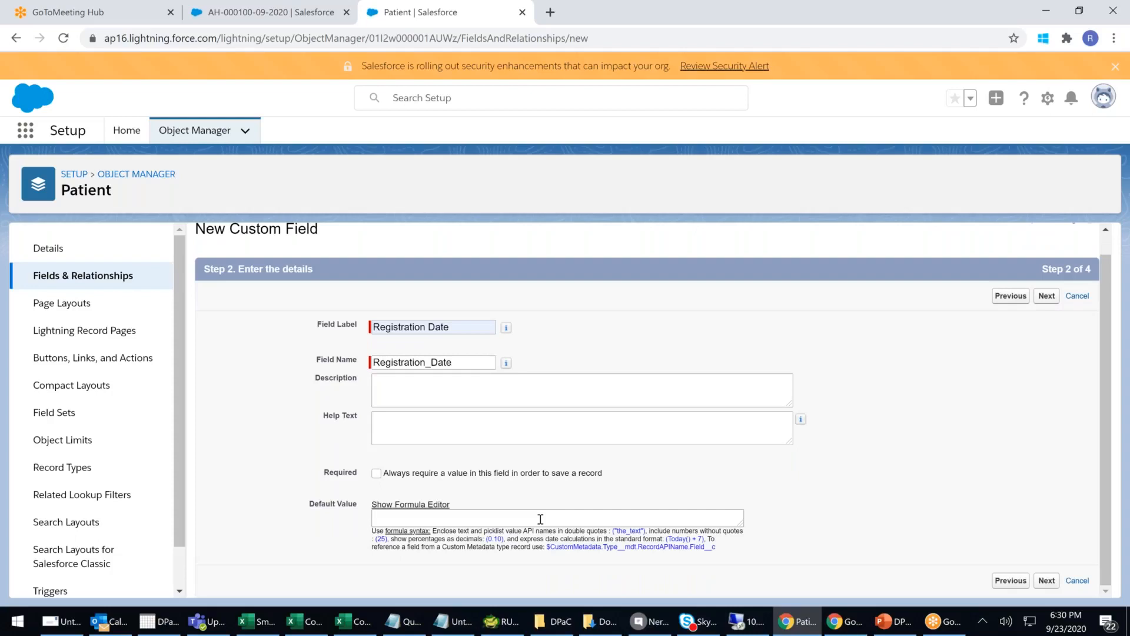
- Insert the Date & Time function TODAY() as the Registration Date default value formula
left_click(426, 505)
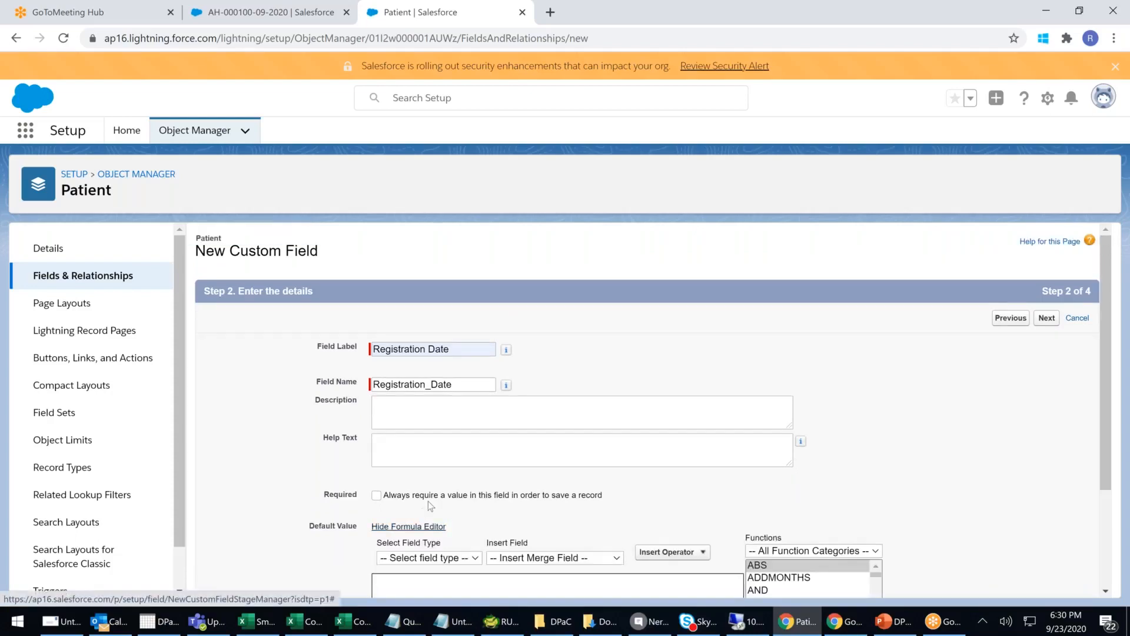
scroll(428, 500, "down", 3)
left_click(823, 411)
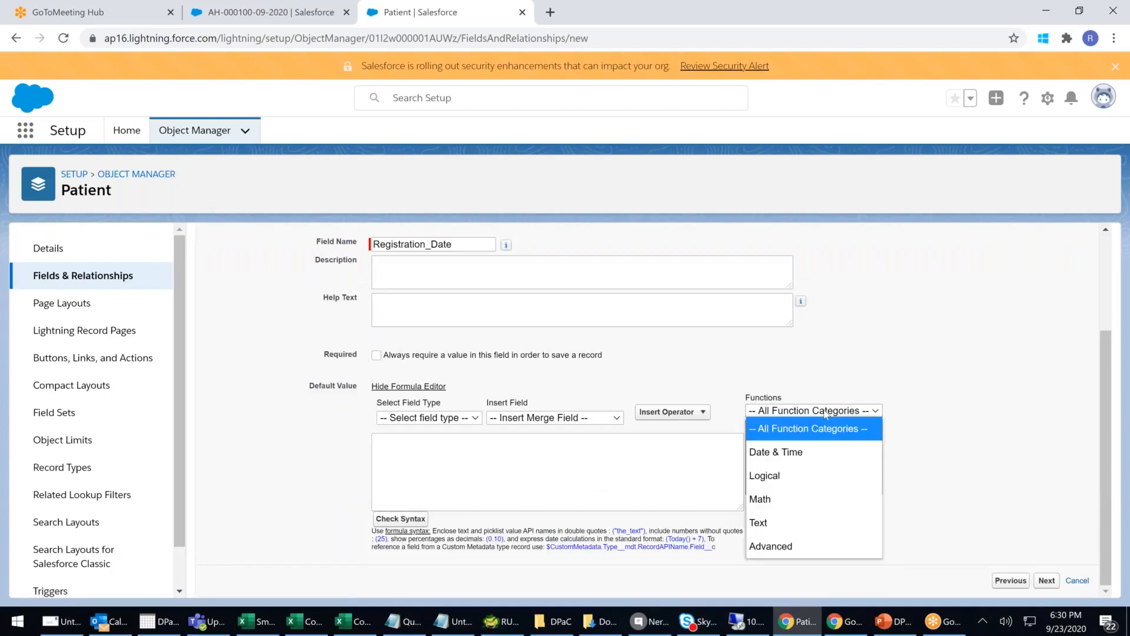
left_click(795, 451)
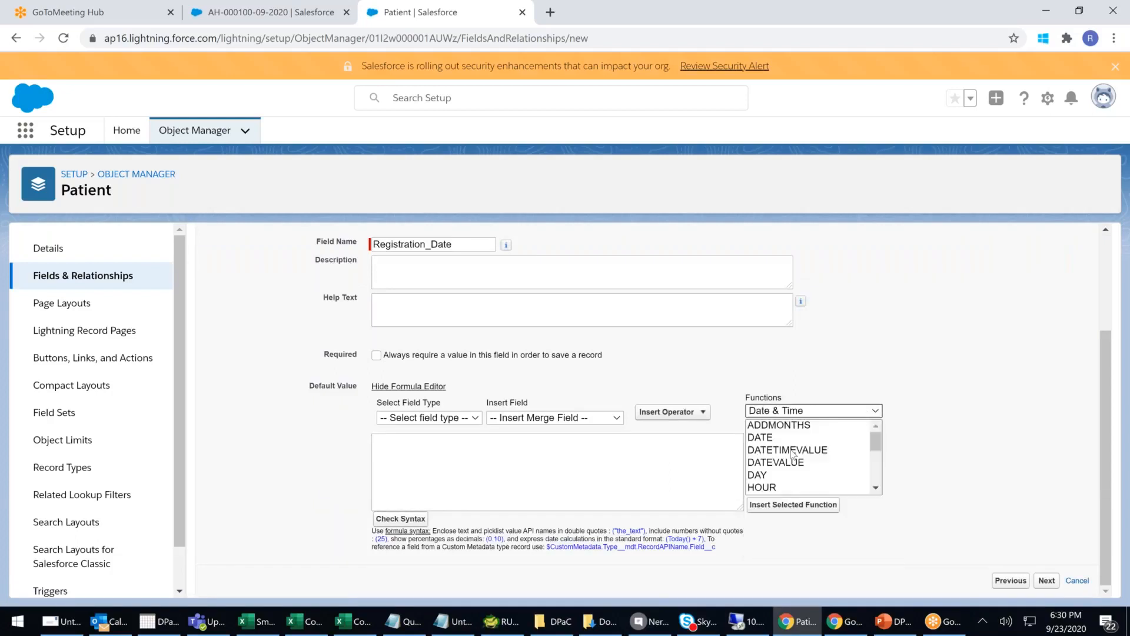
left_click_drag(875, 441, 770, 478)
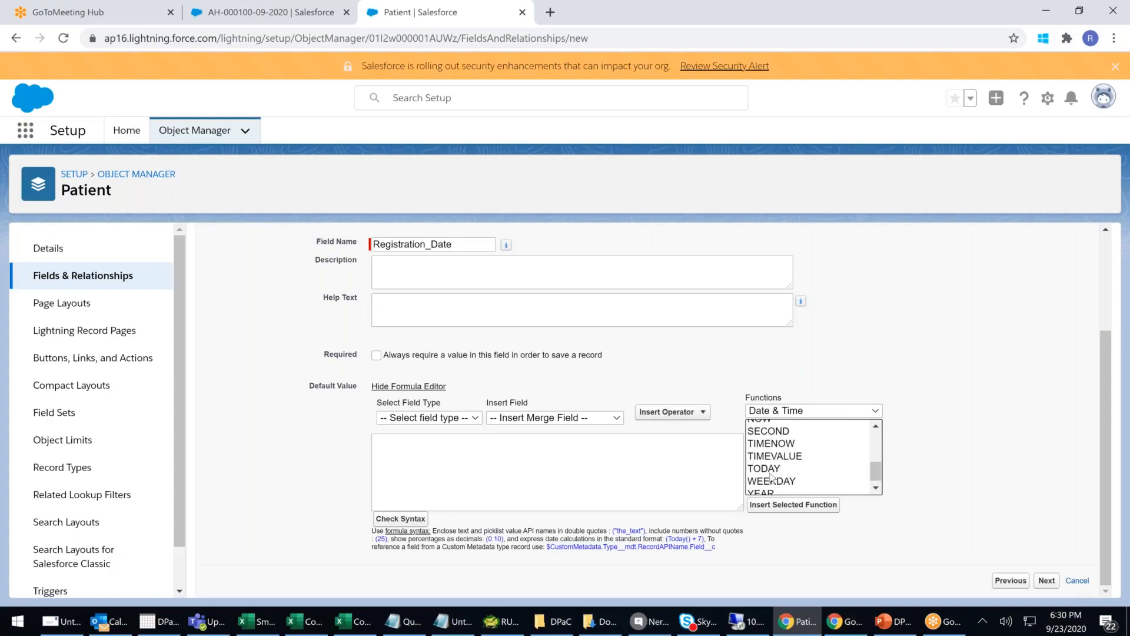
left_click(770, 471)
left_click_drag(751, 531, 839, 531)
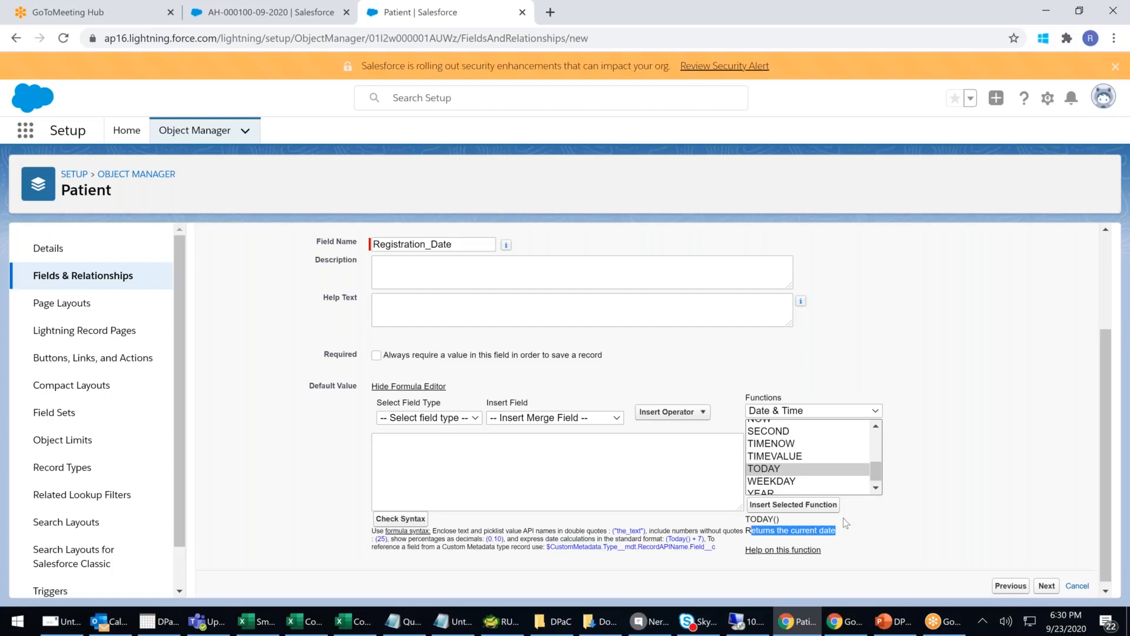
left_click(826, 506)
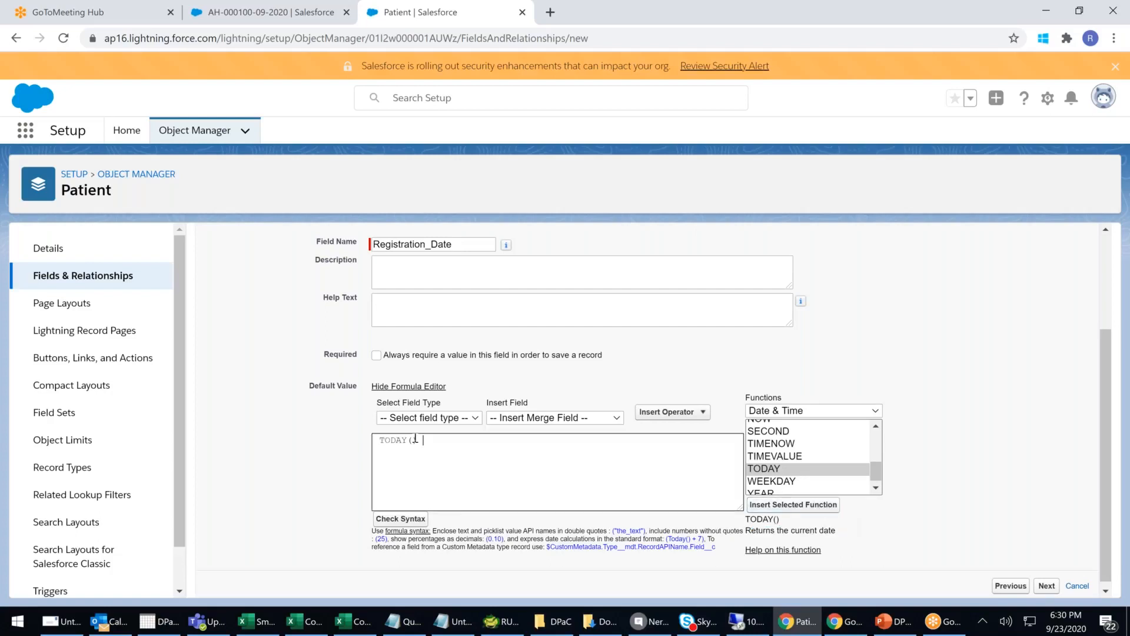
left_click_drag(424, 440, 329, 444)
scroll(427, 448, "down", 1)
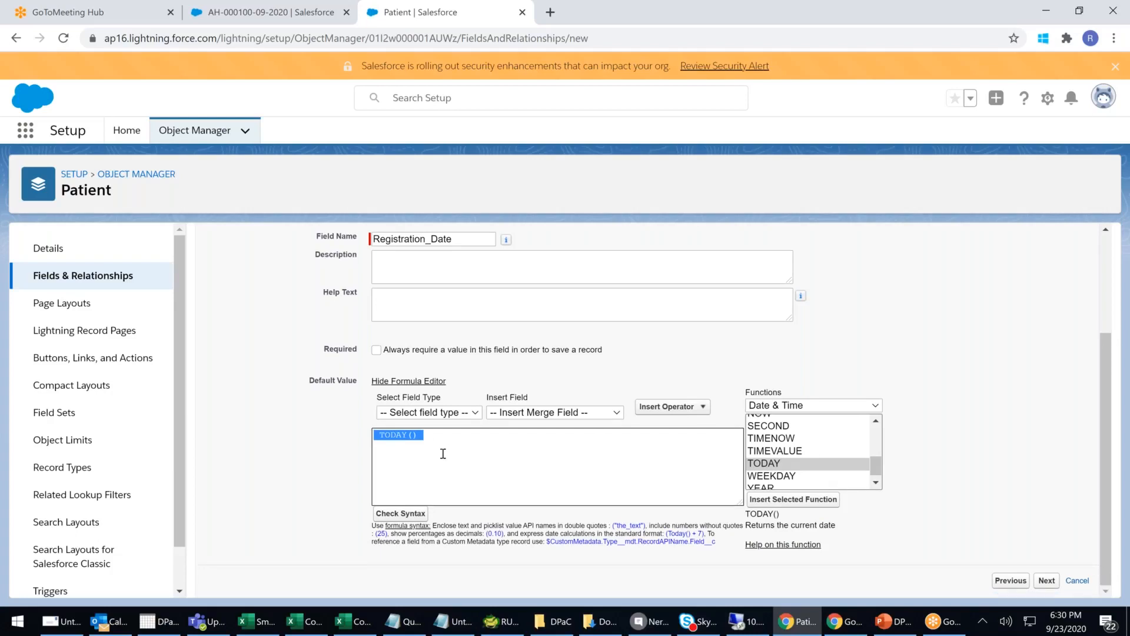
- Accept the default field-level security and page layout settings and save Registration Date
left_click(1055, 584)
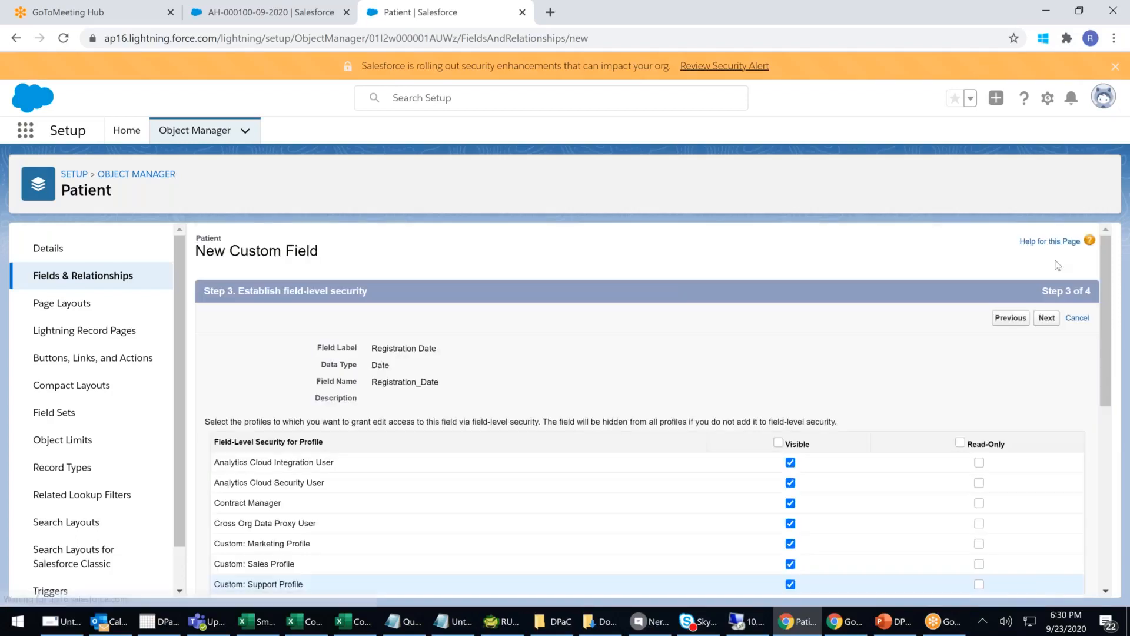
left_click(1047, 318)
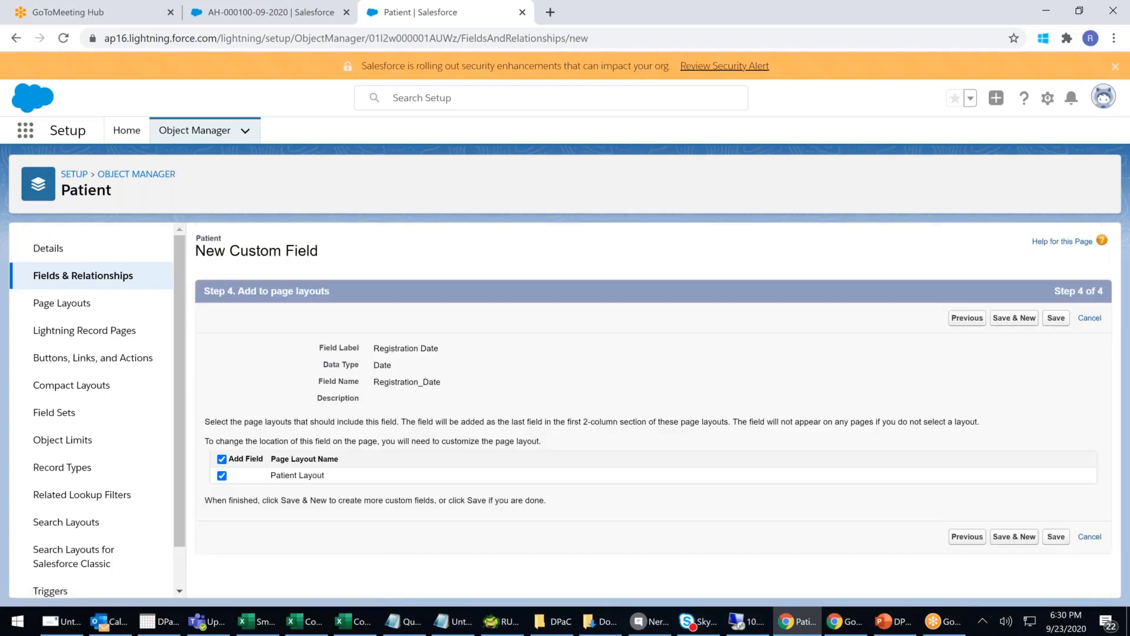
left_click(1059, 321)
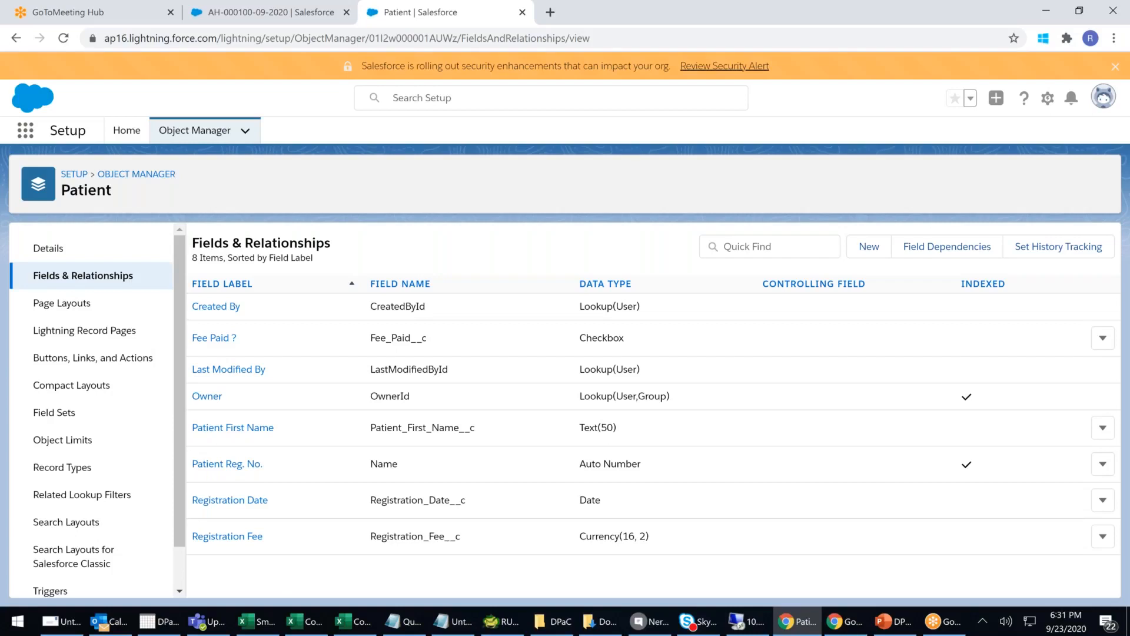
left_click(276, 12)
left_click(222, 104)
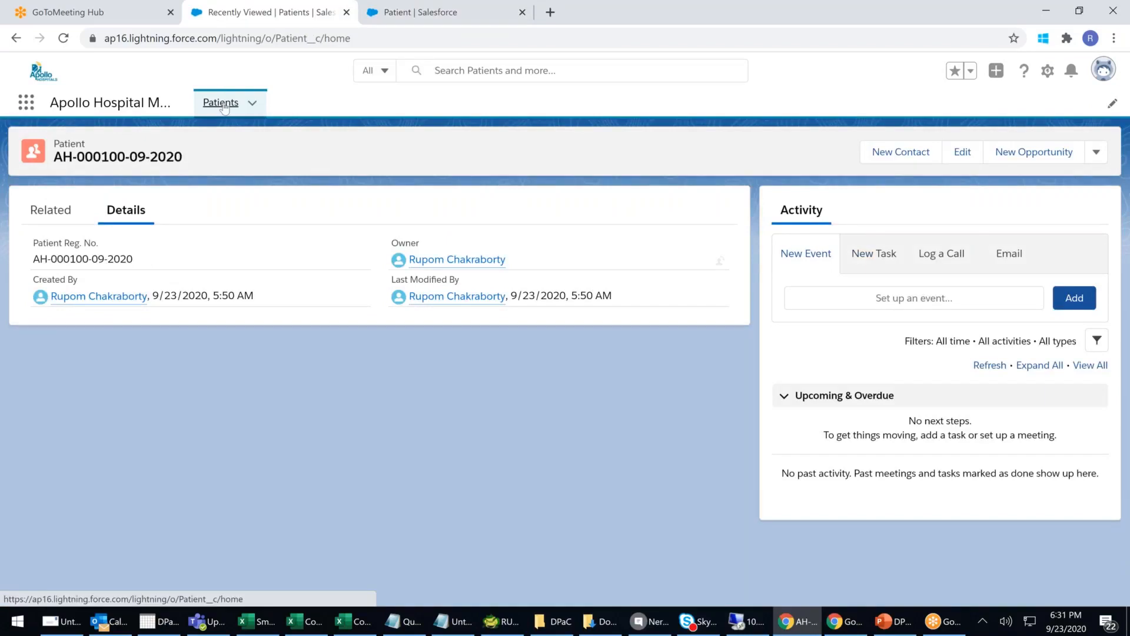
left_click(224, 108)
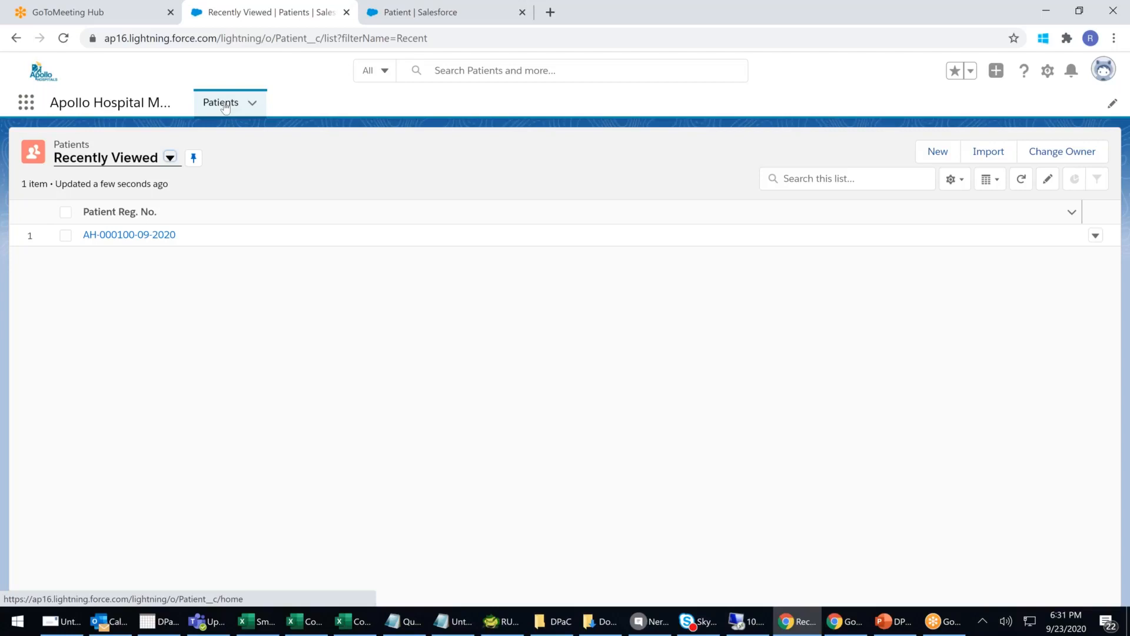
left_click(224, 107)
left_click(224, 107)
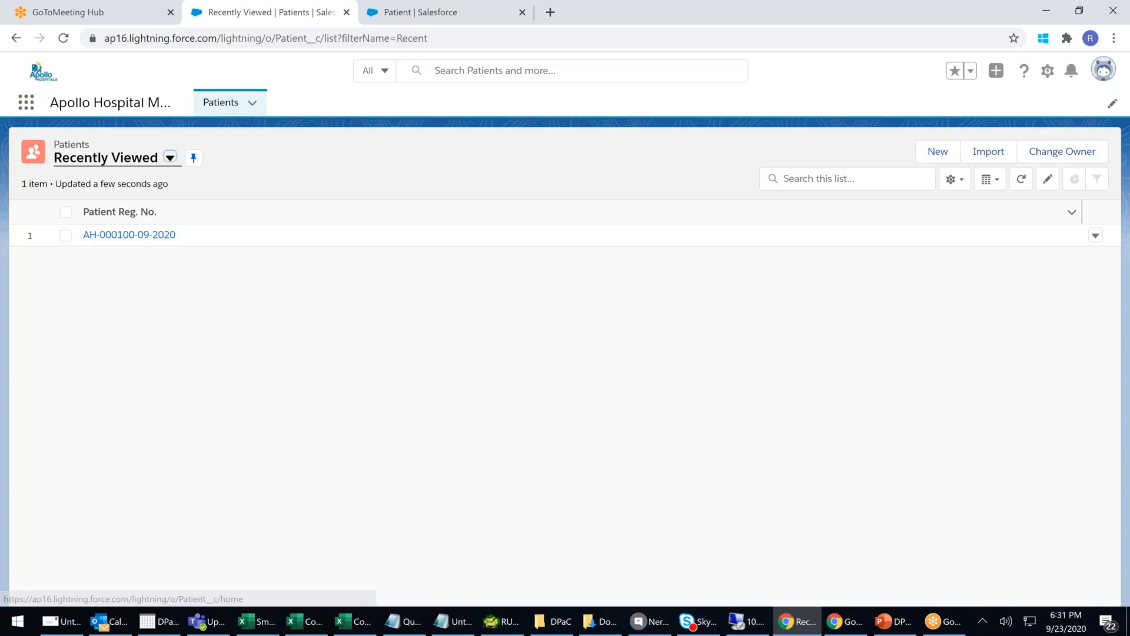
left_click(25, 102)
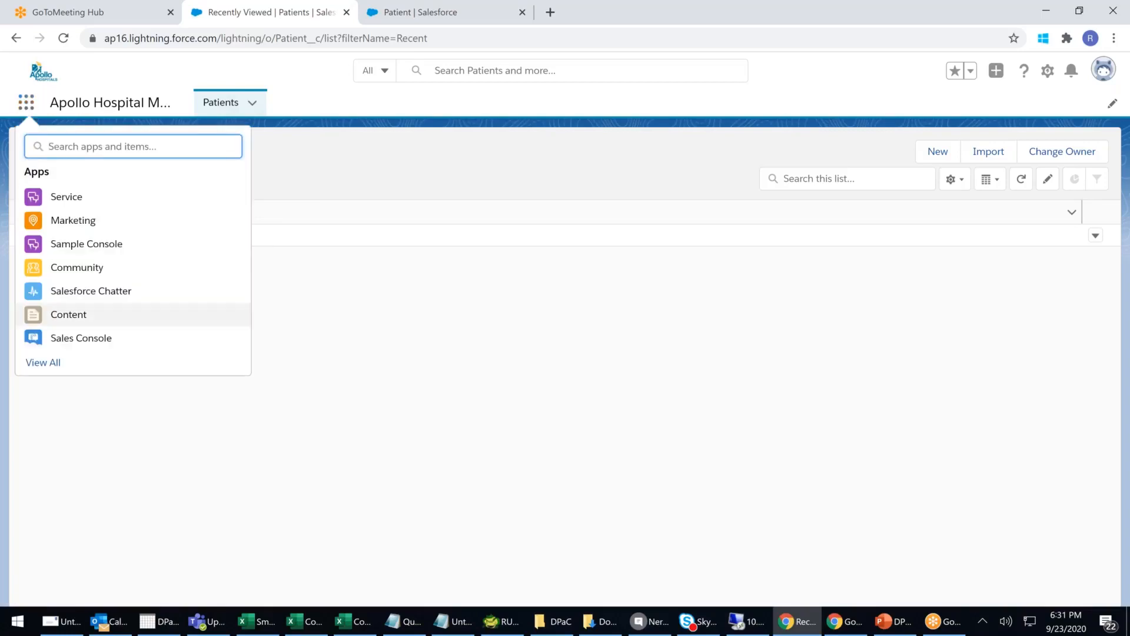
left_click(54, 379)
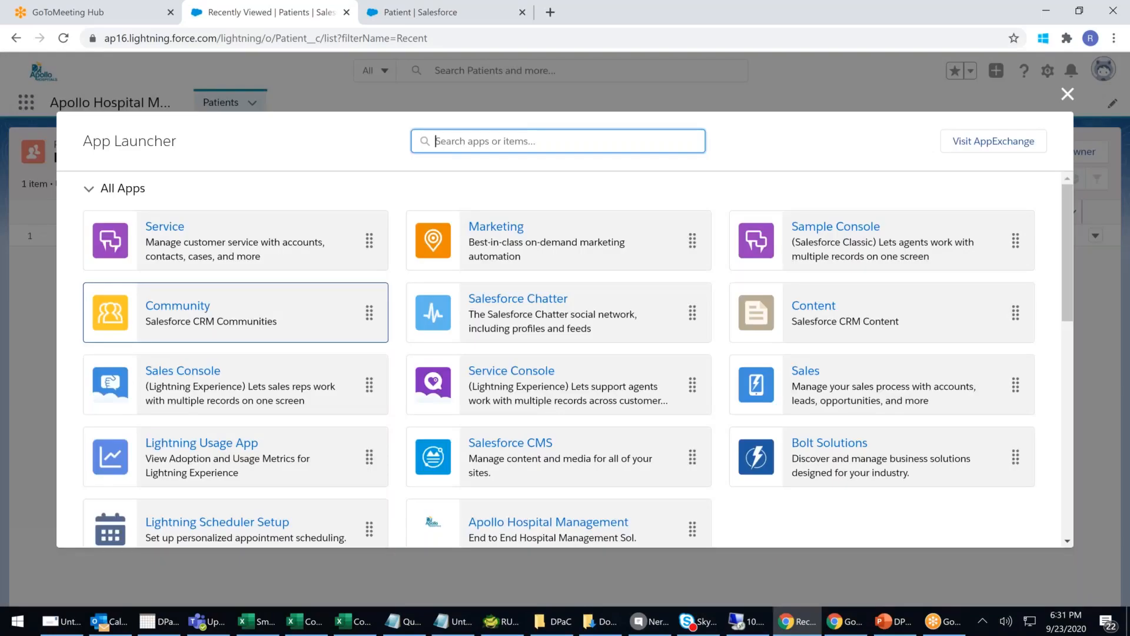
scroll(194, 294, "down", 3)
scroll(158, 229, "up", 3)
left_click(158, 230)
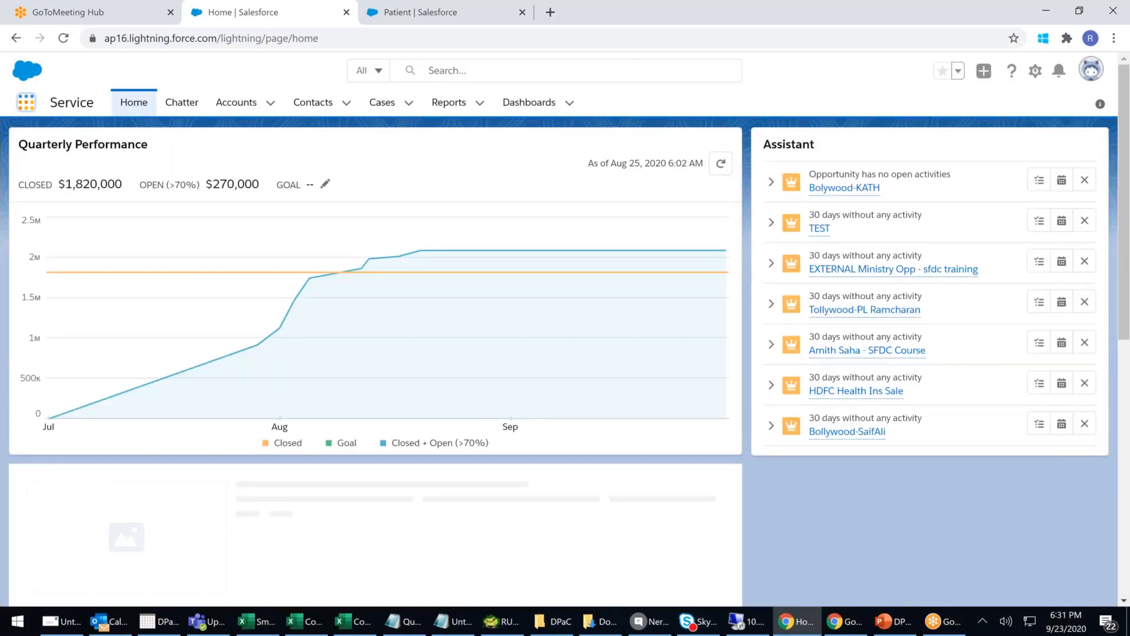
left_click(25, 102)
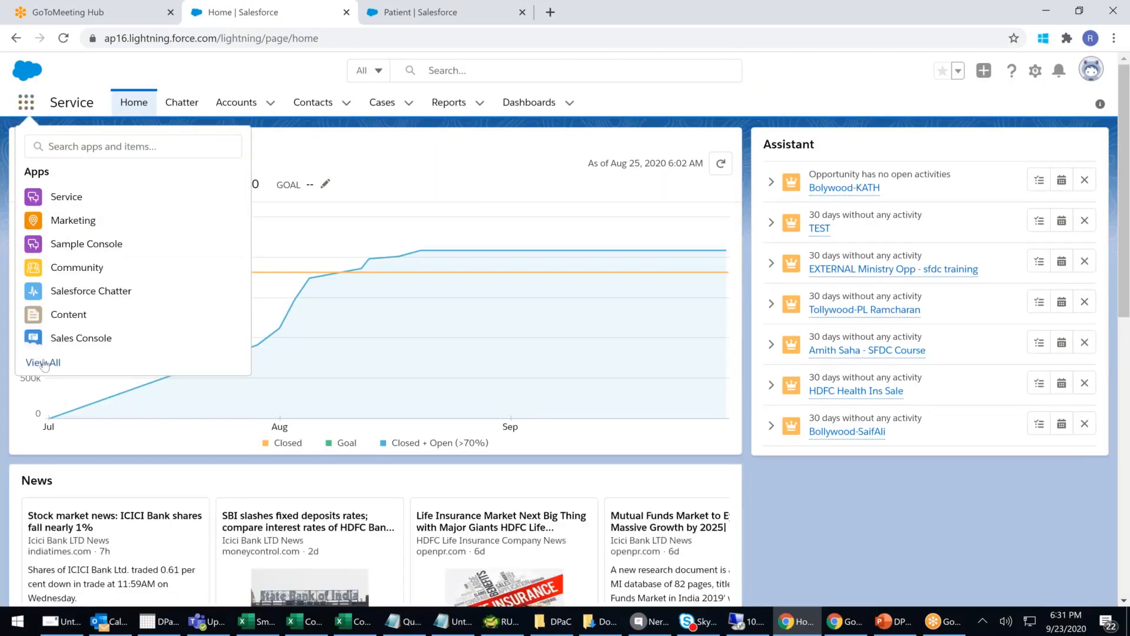
left_click(64, 219)
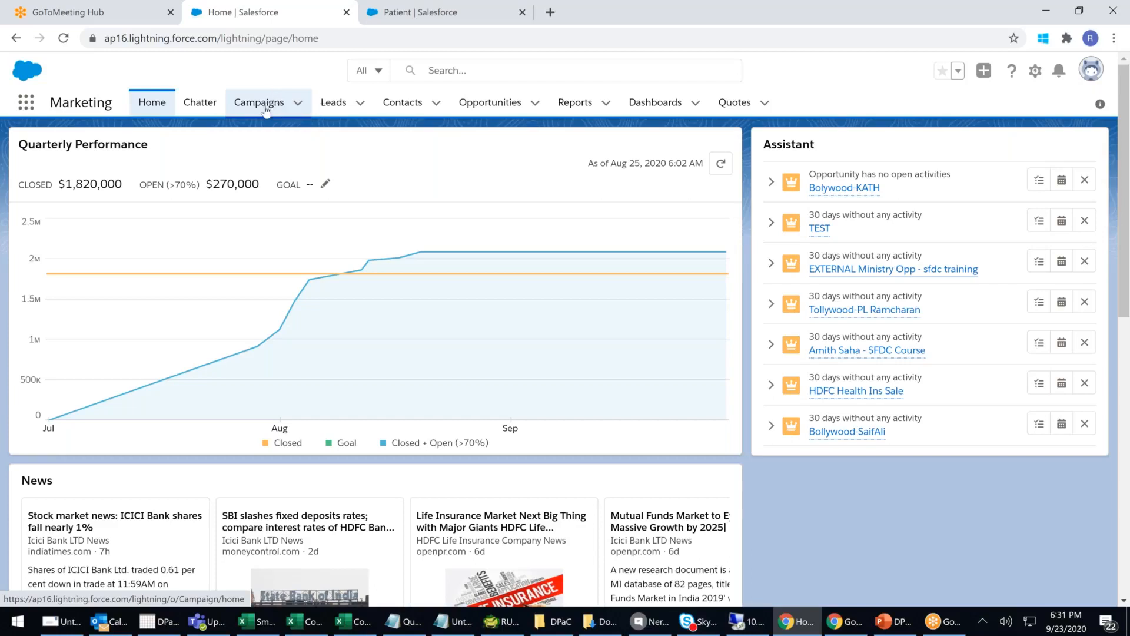
left_click(26, 105)
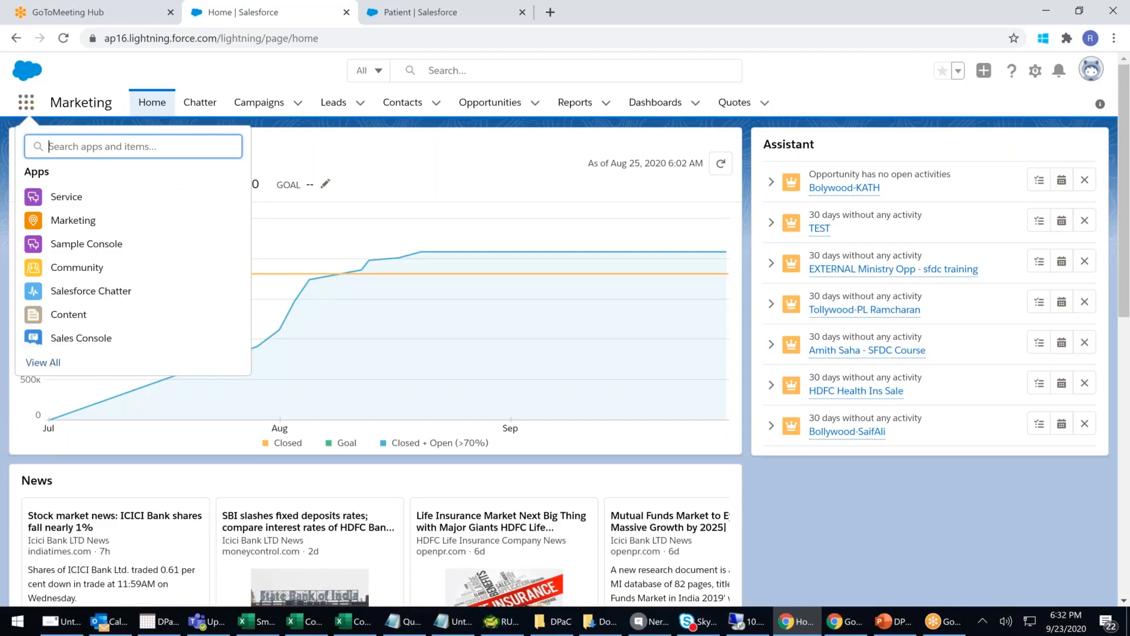
left_click(55, 362)
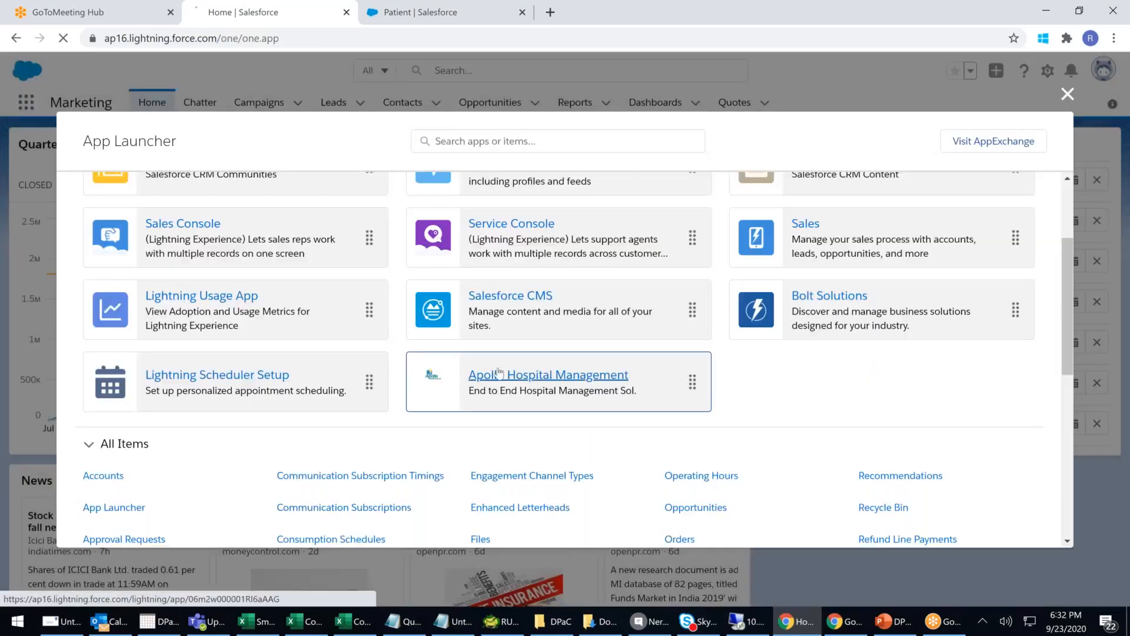
left_click(498, 372)
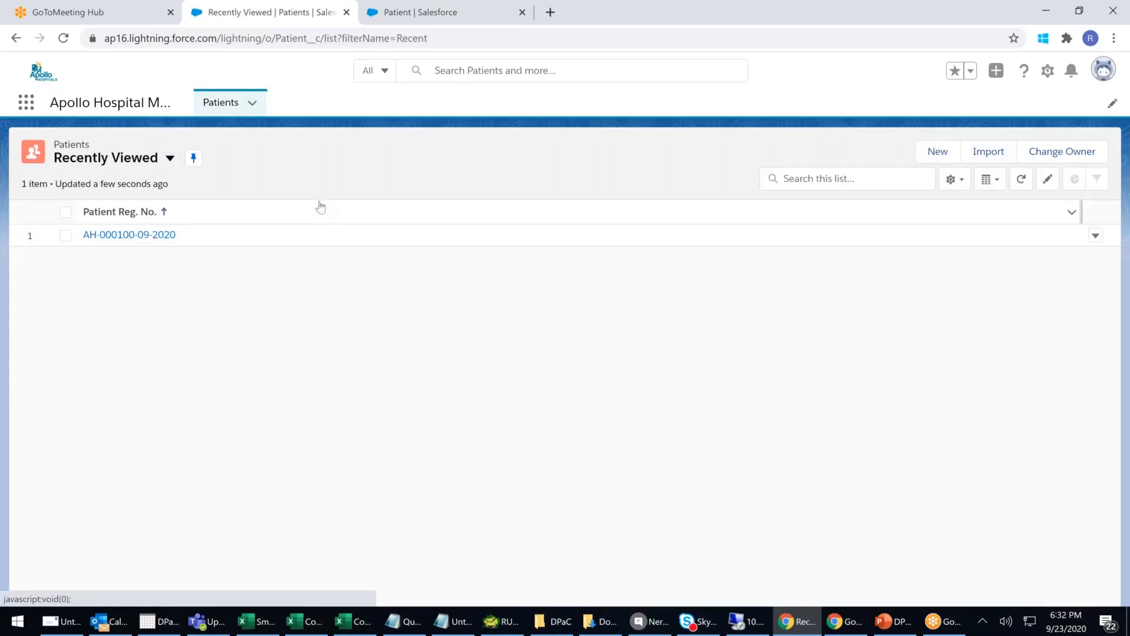
left_click(952, 156)
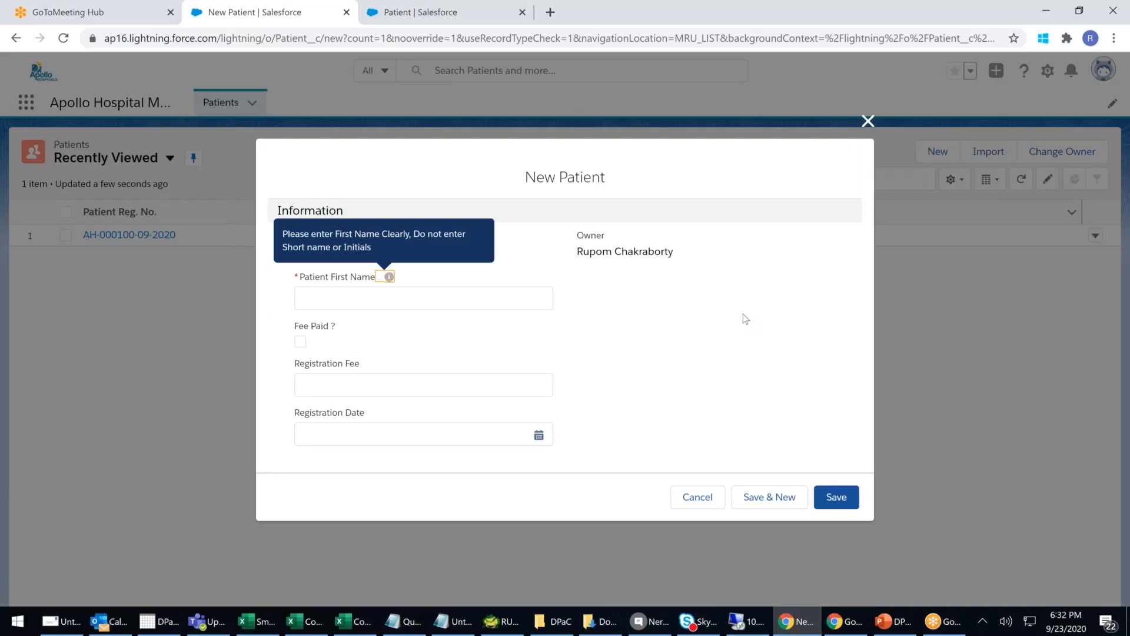
left_click(342, 296)
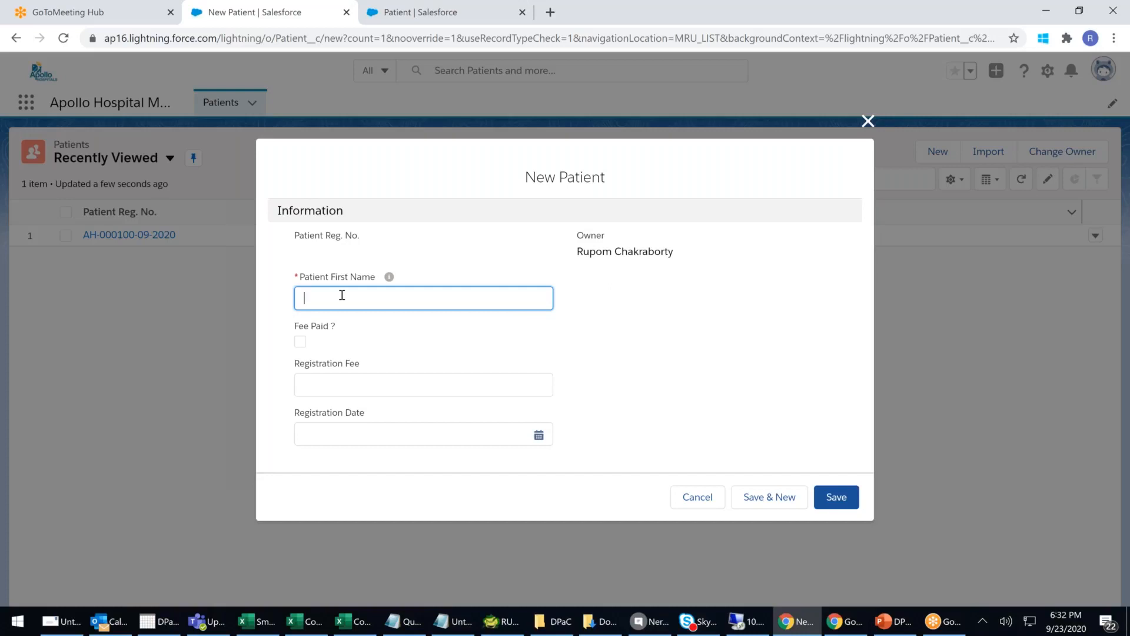
type("Anushka")
left_click(361, 383)
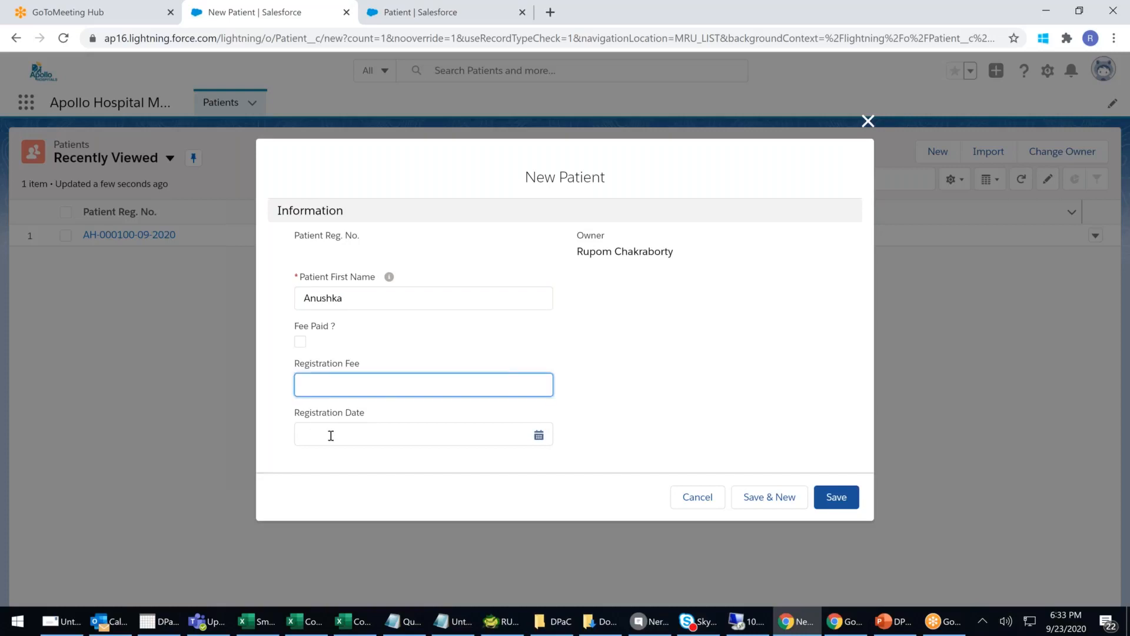
left_click(868, 122)
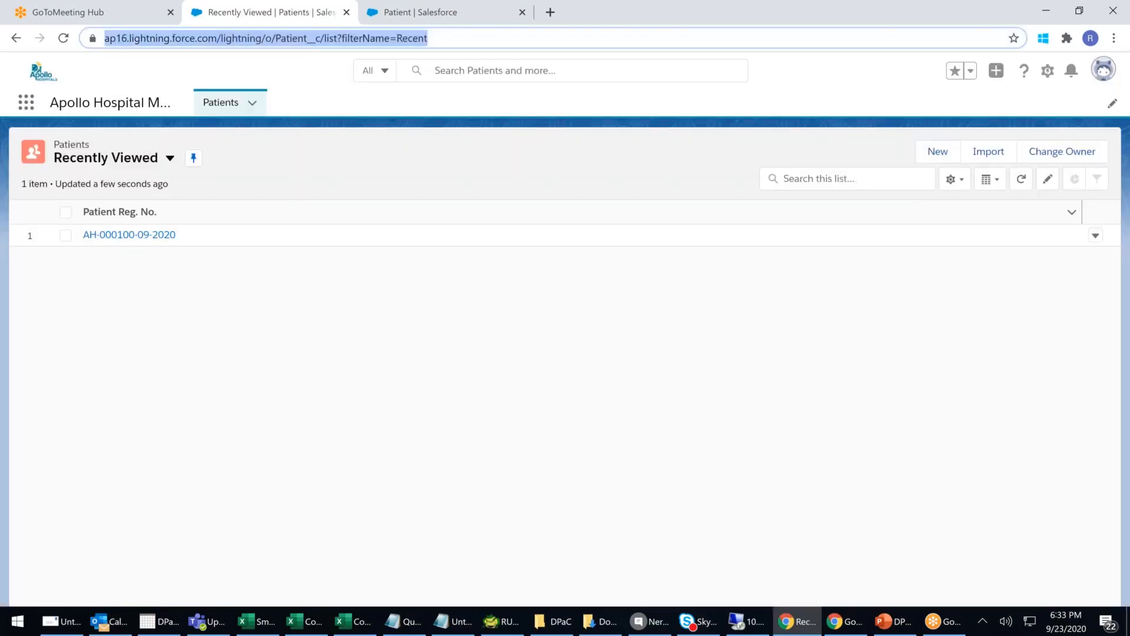
left_click(229, 104)
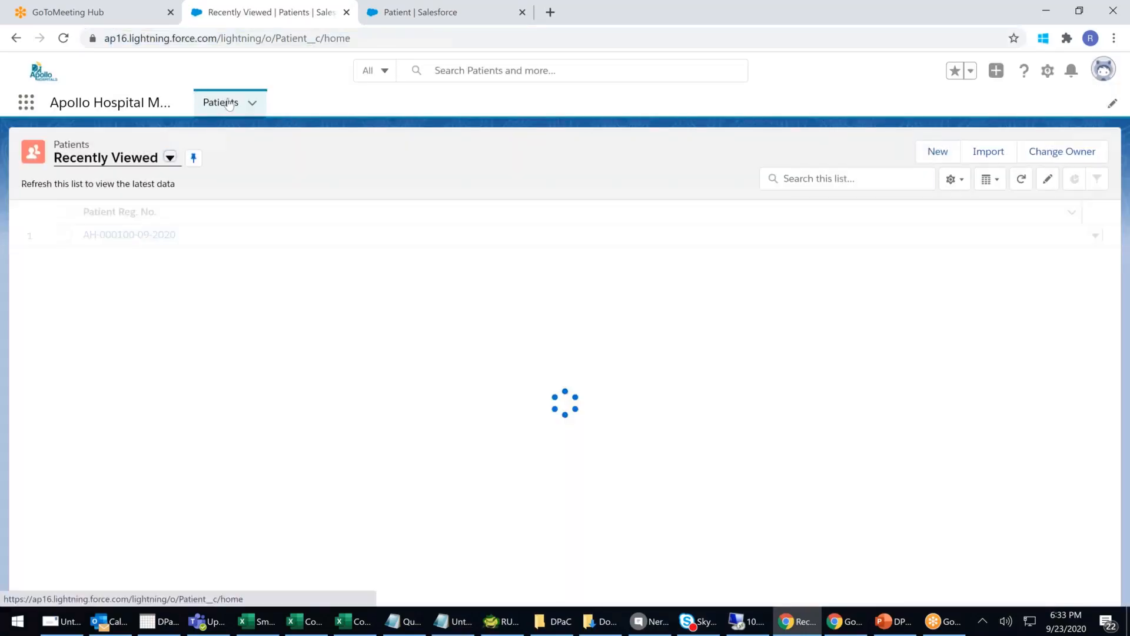
left_click(229, 105)
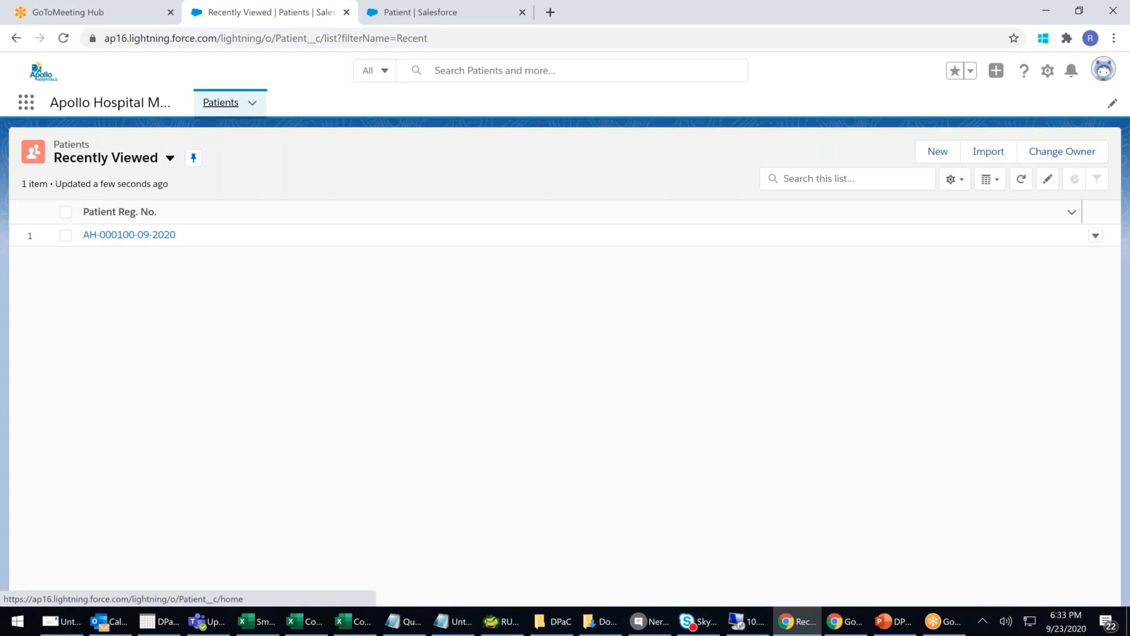
key("Return")
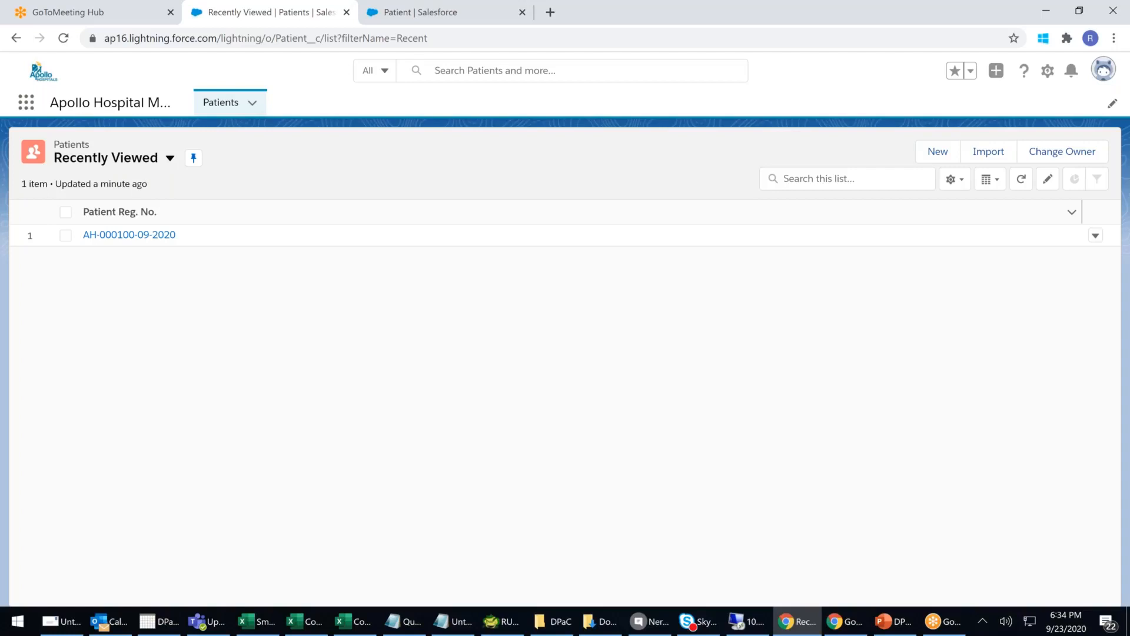
left_click(220, 102)
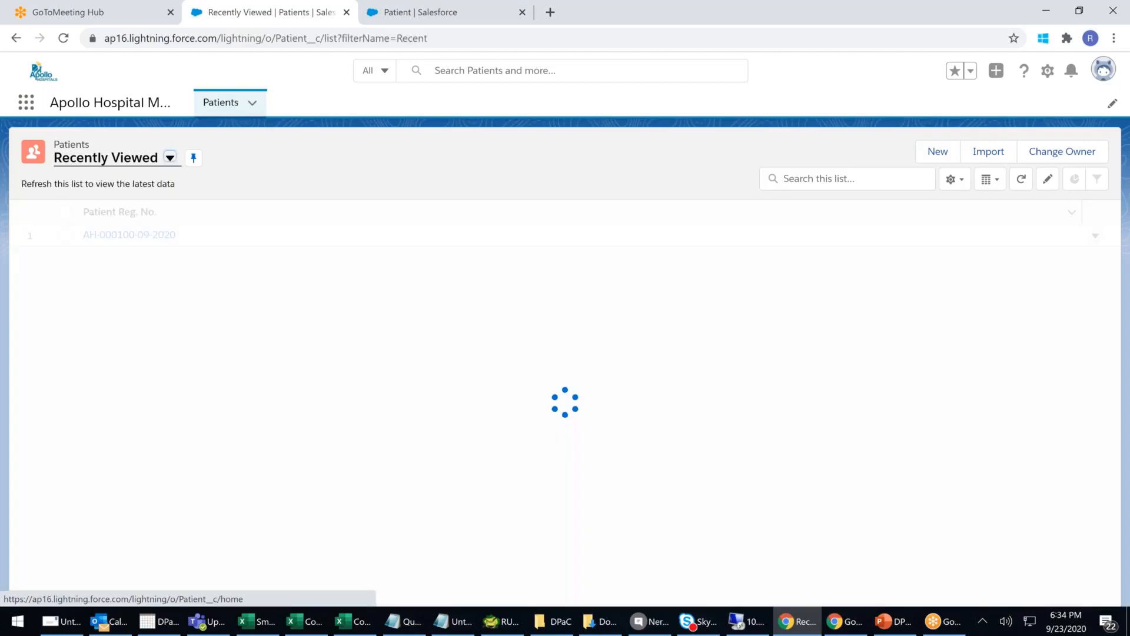
left_click(266, 38)
key("Return")
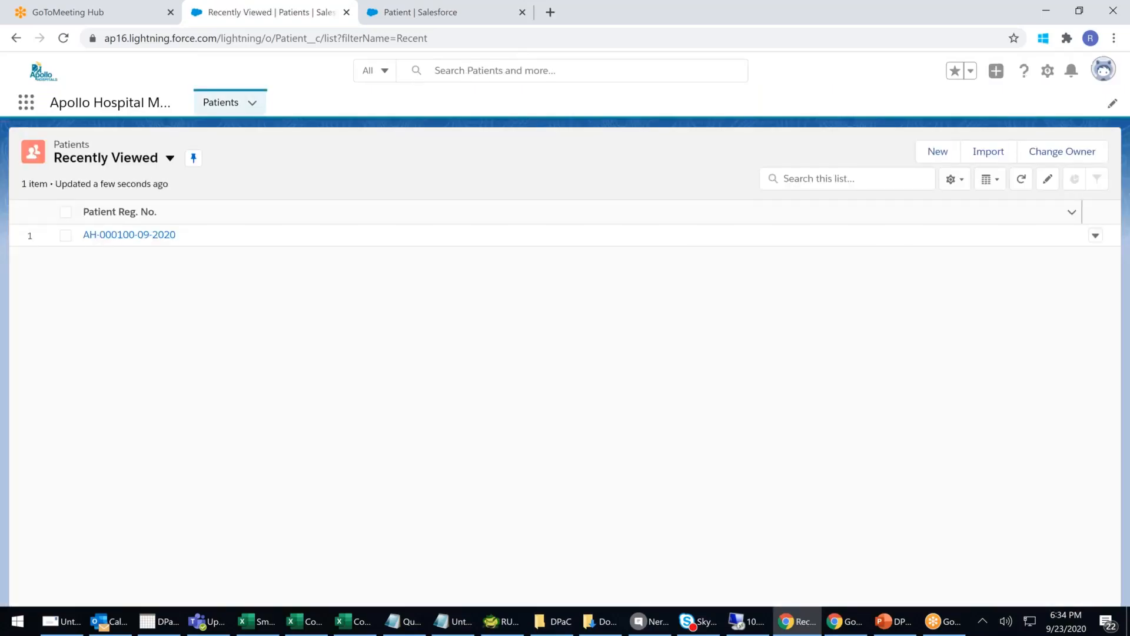
- Start a new Patient record, enter the patient's first name and keep Fee Paid ticked
left_click(939, 152)
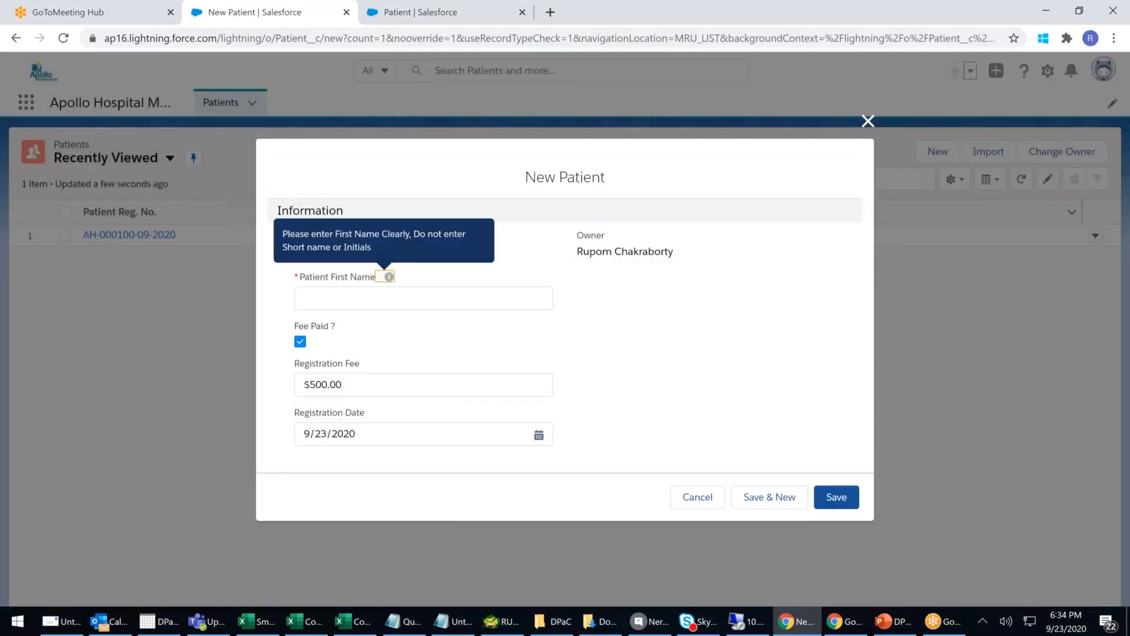
left_click(391, 386)
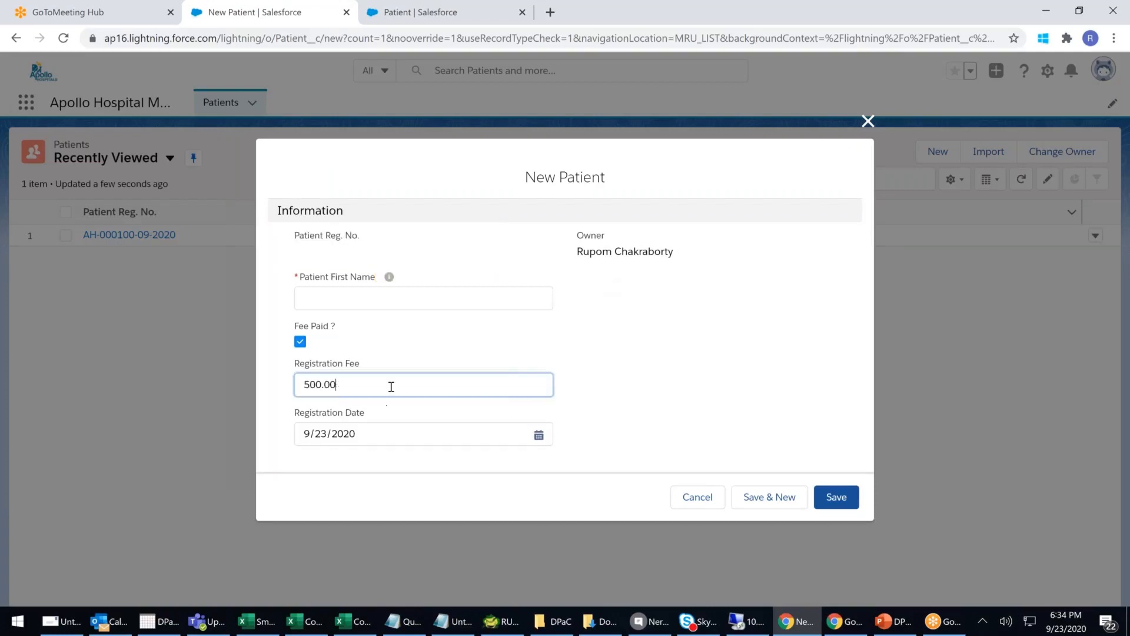
left_click(647, 358)
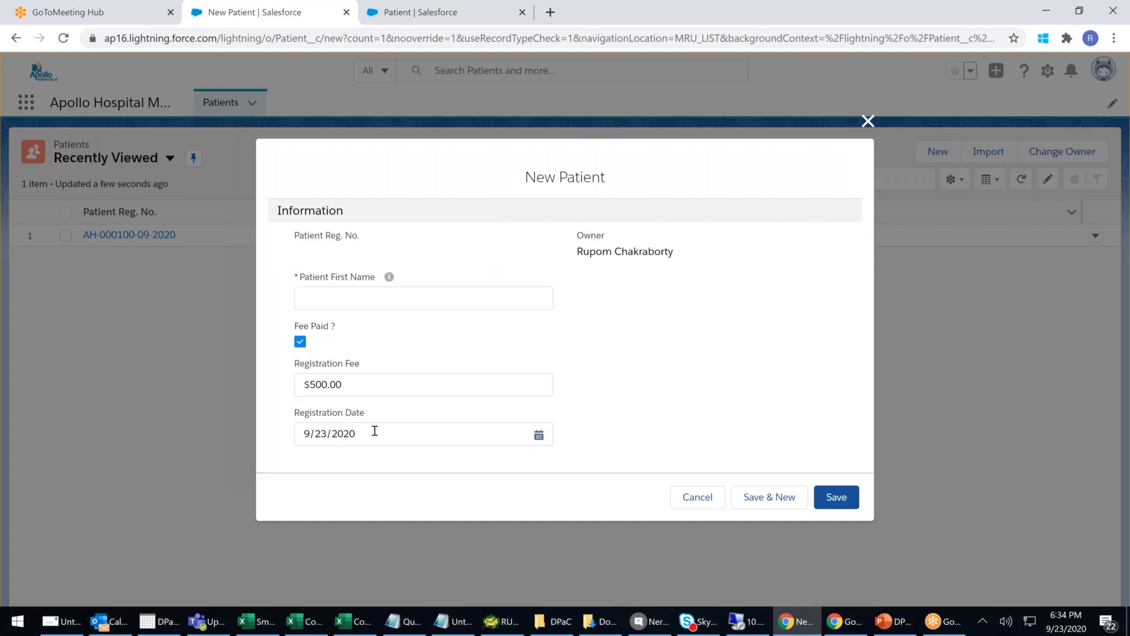
left_click(360, 298)
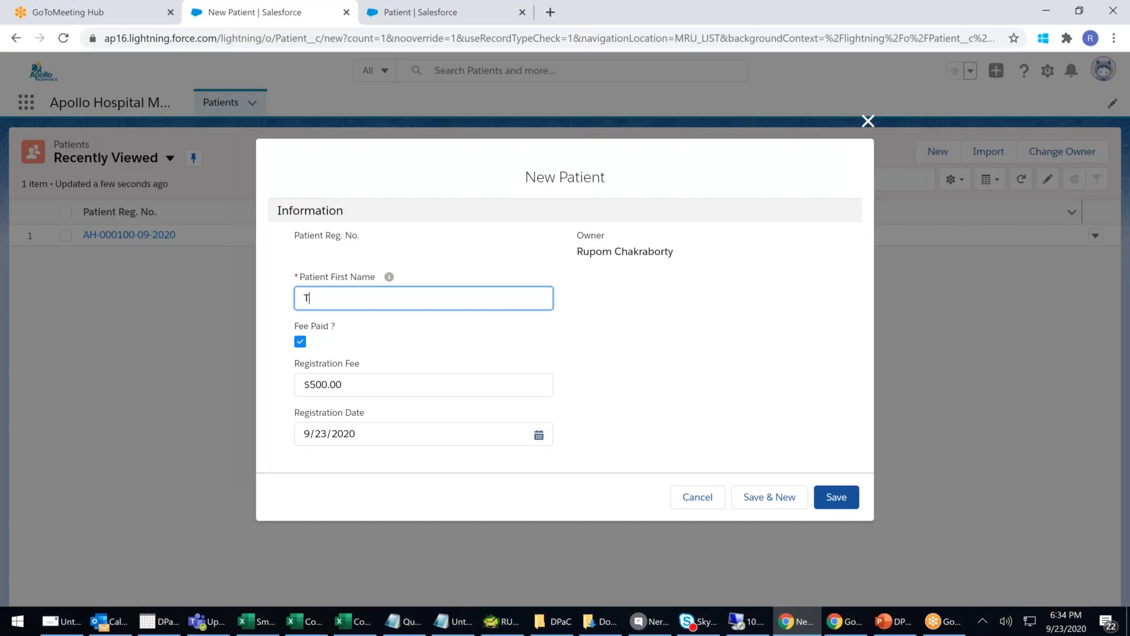
type("Anushka")
left_click(772, 363)
left_click(303, 345)
left_click(303, 346)
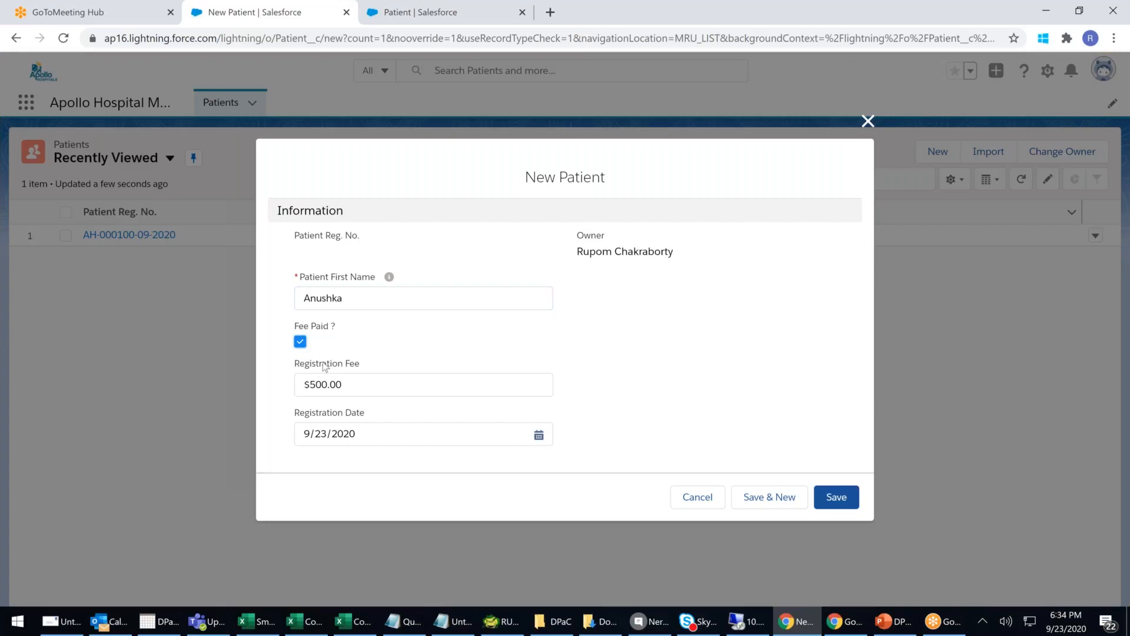
- Set Registration Fee to $900.00, keep date 9/23/2020, save, and return to Patients
left_click(380, 386)
key("BackSpace")
key("BackSpace")
key("BackSpace")
key("BackSpace")
key("BackSpace")
key("BackSpace")
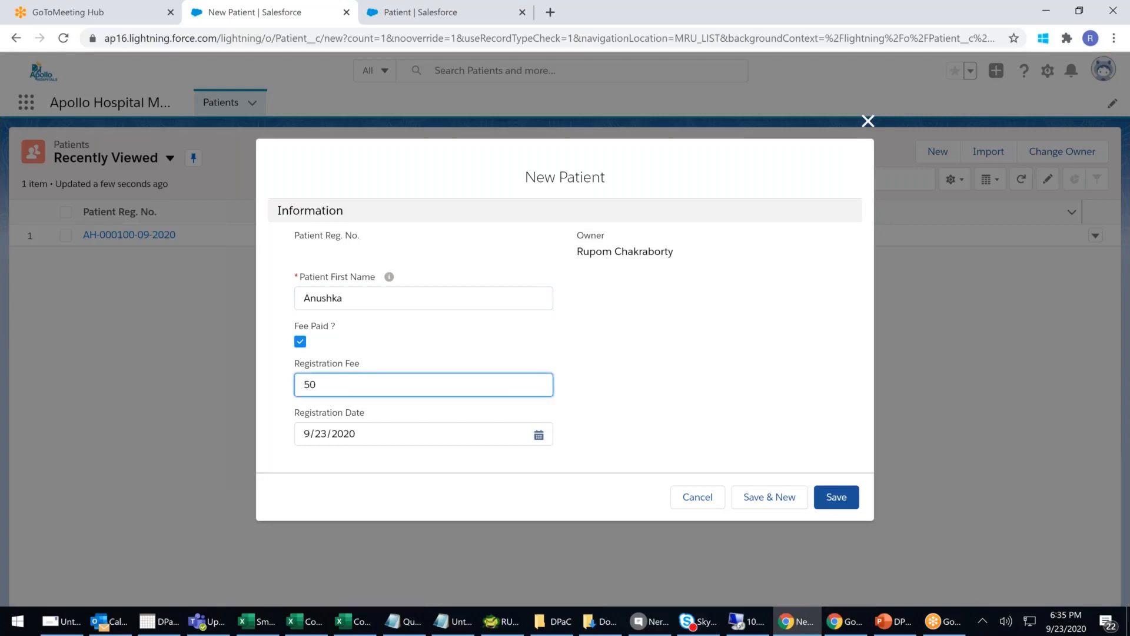
type("9000")
key("BackSpace")
left_click(531, 438)
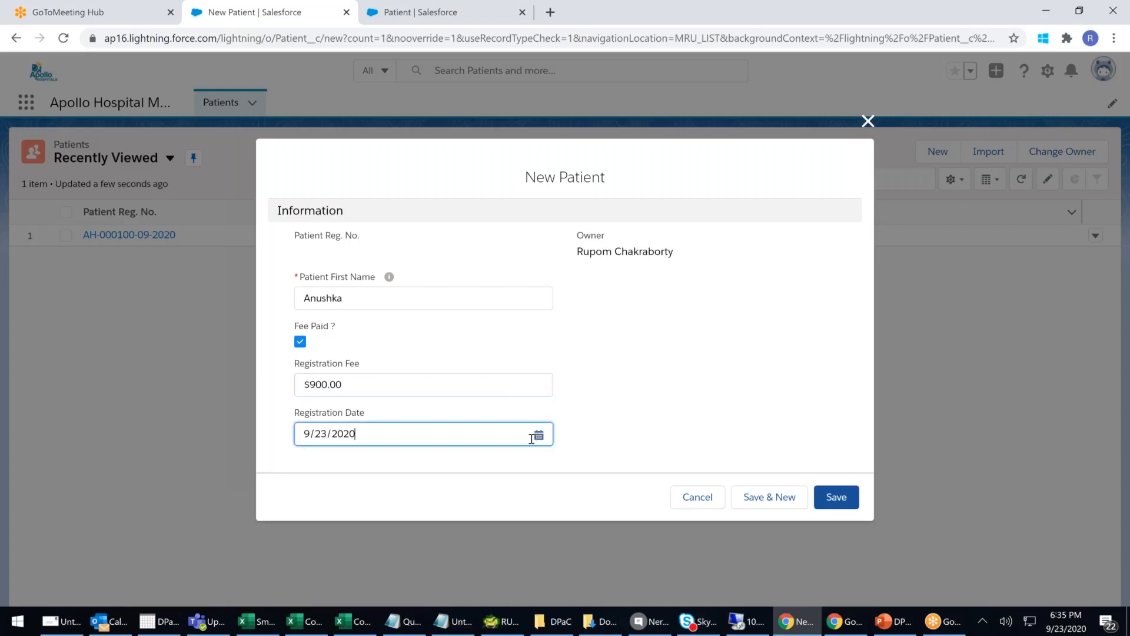
left_click(538, 435)
left_click(682, 386)
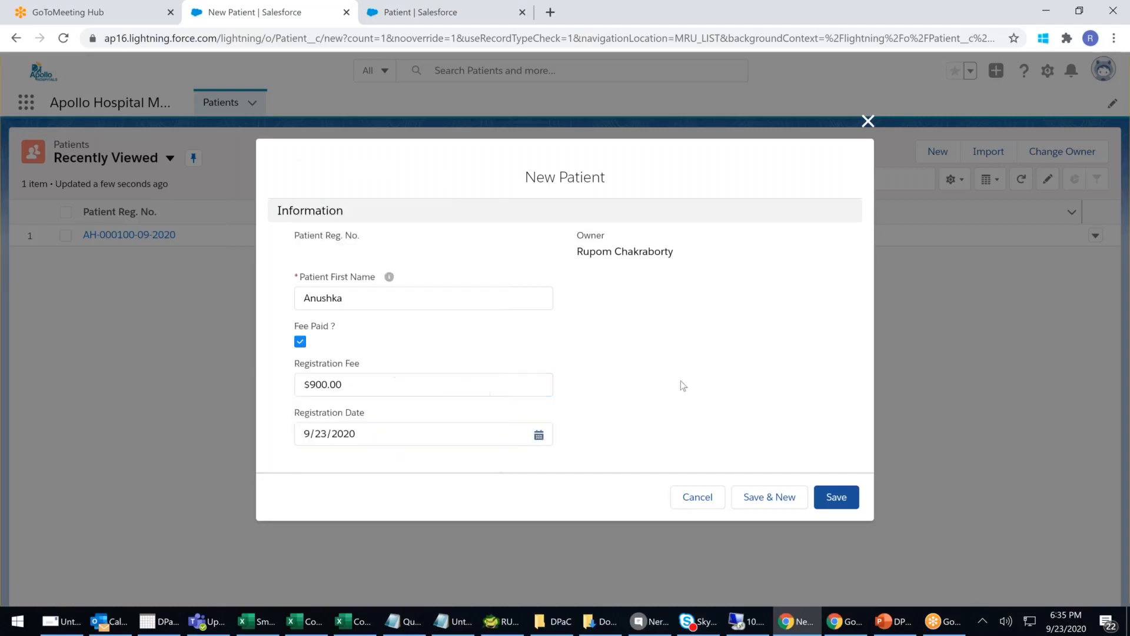
left_click(840, 499)
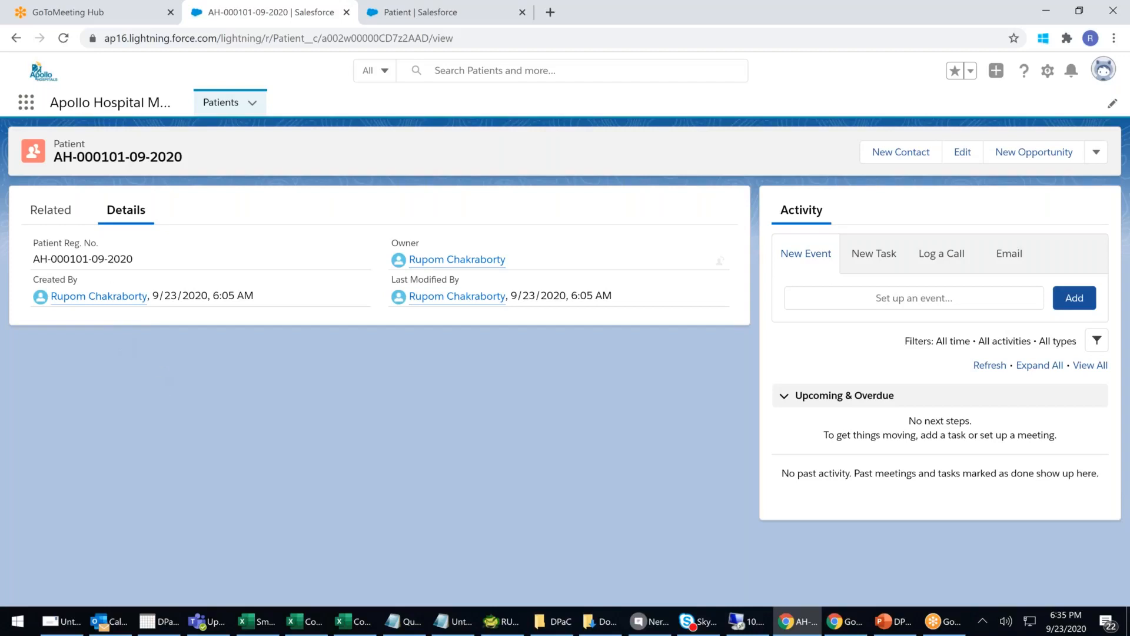
left_click(207, 108)
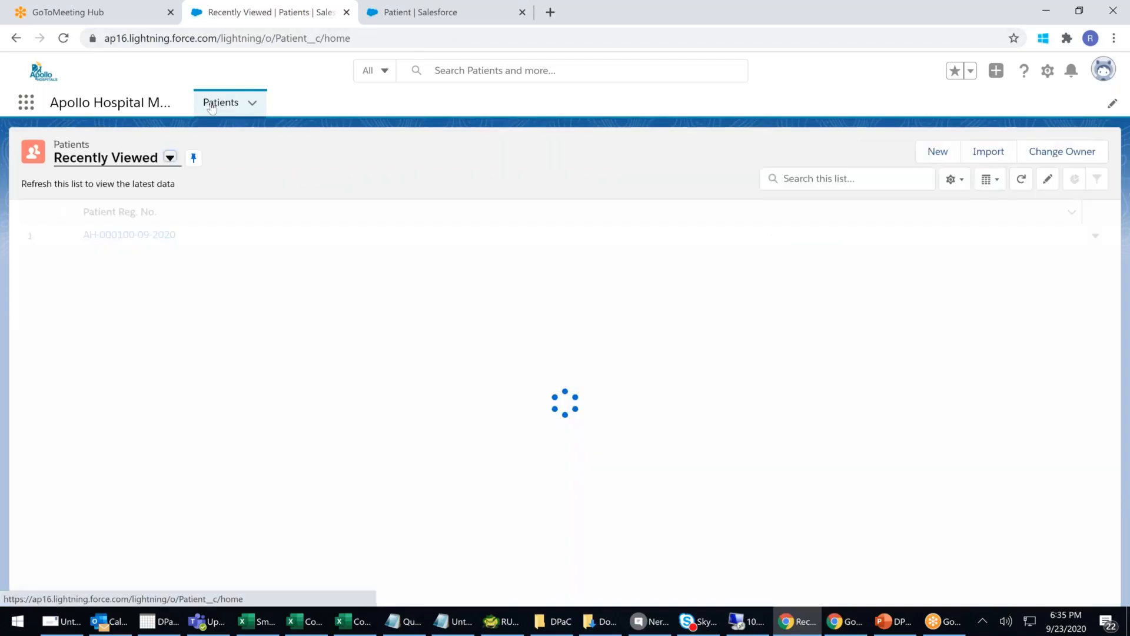